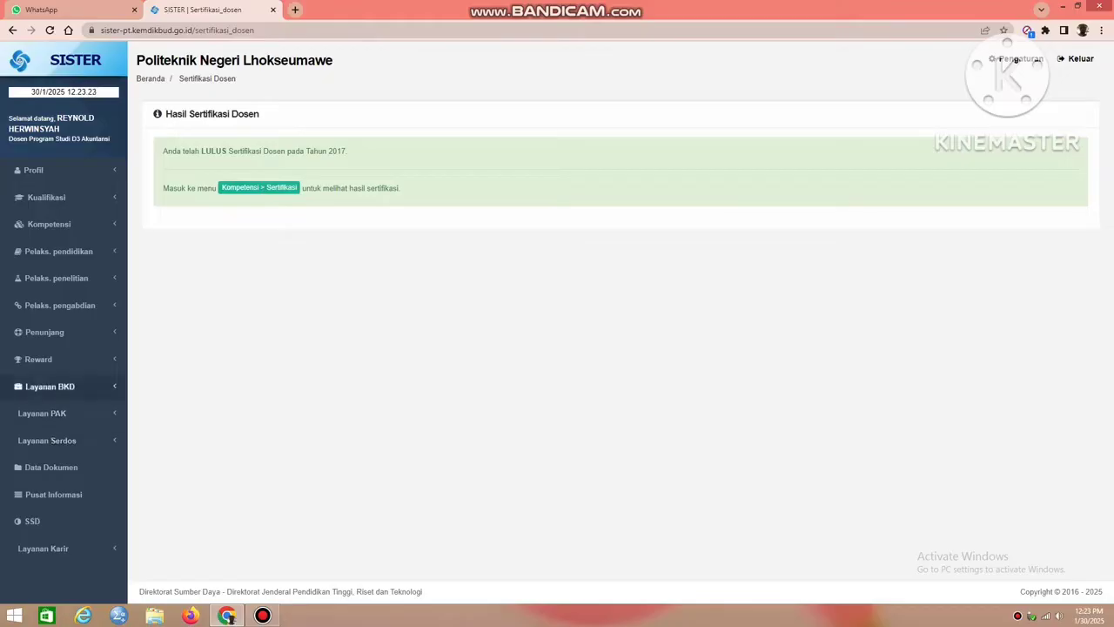
View the lecturer certification list, then open the 2024/2025 Ganjil performance report for completion from the BKD activity recap.
{"action": "left_click", "coordinate": [258, 187]}
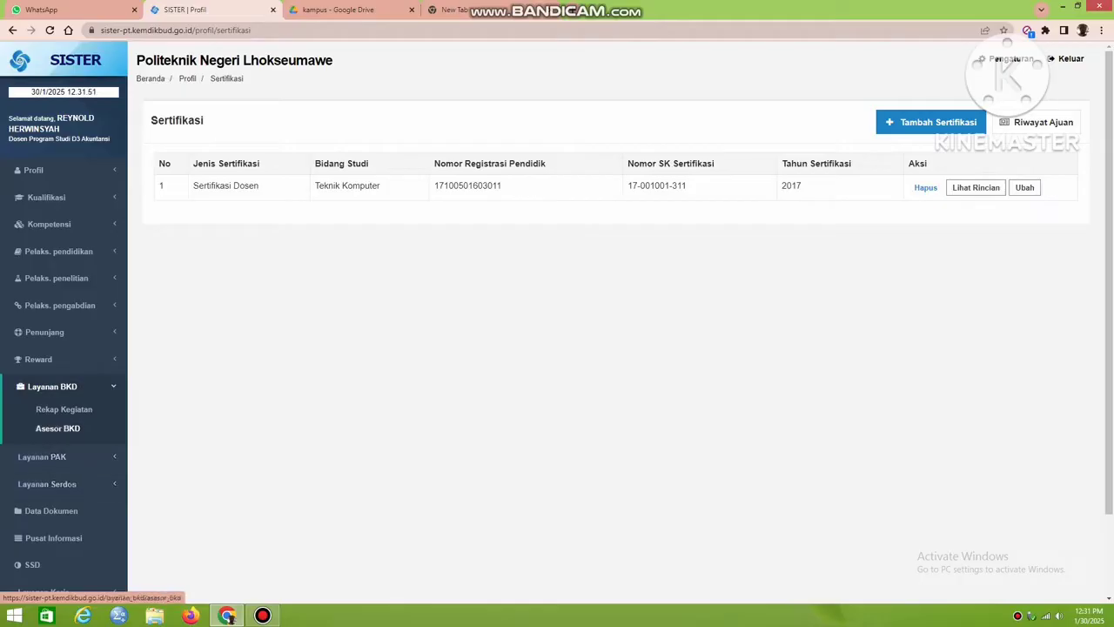
{"action": "left_click", "coordinate": [63, 409]}
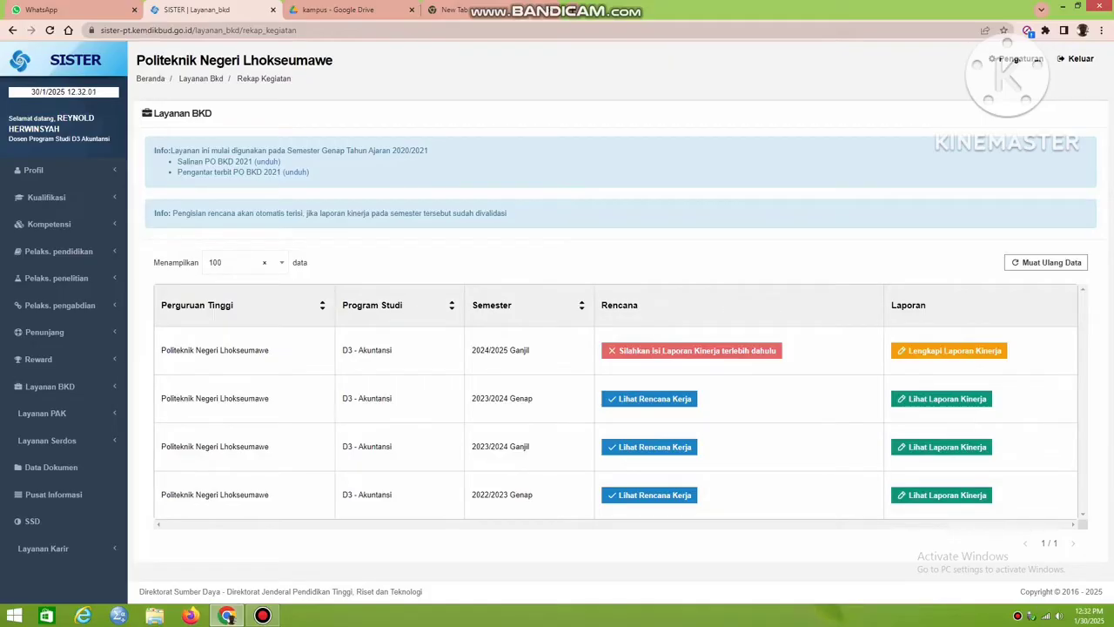
{"action": "left_click", "coordinate": [948, 351]}
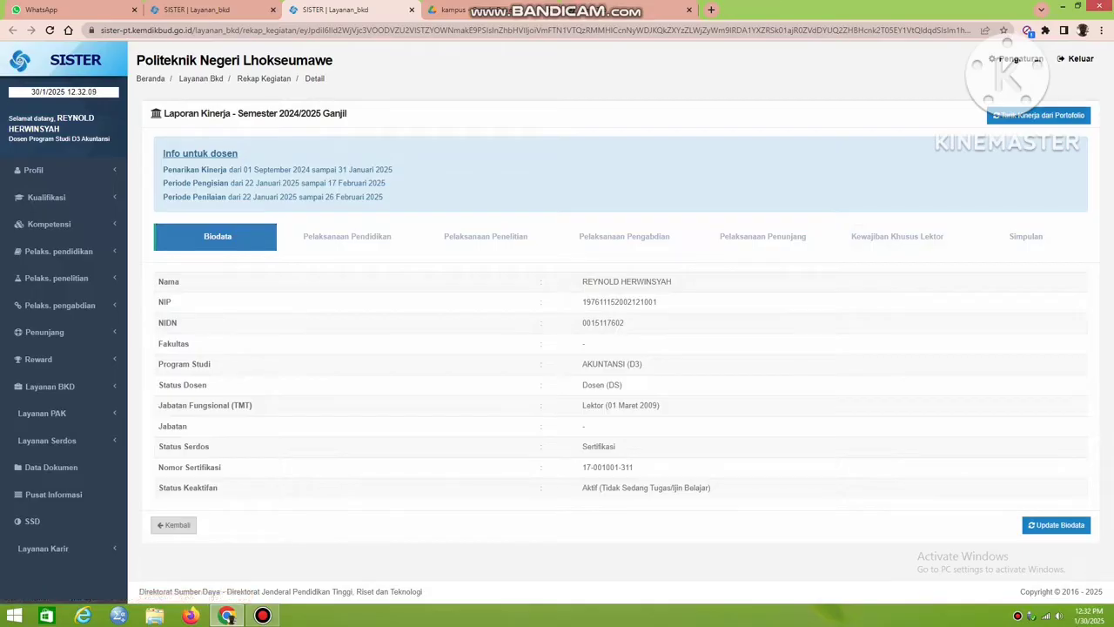
Pull performance activities from the portfolio into the 2024/2025 Ganjil report.
{"action": "left_click", "coordinate": [1038, 115]}
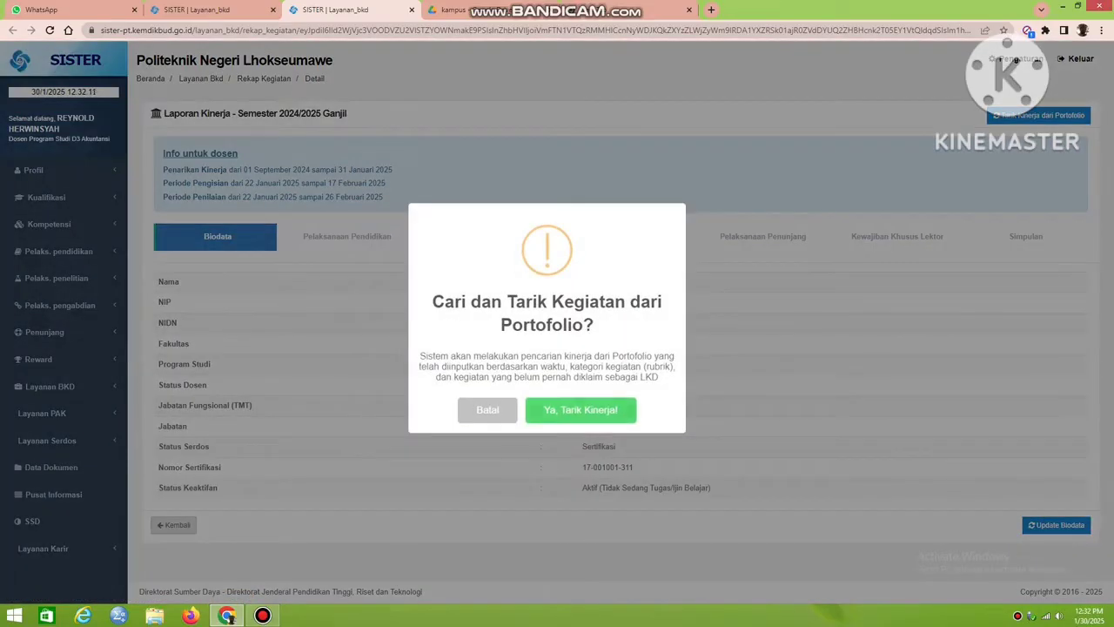
{"action": "left_click", "coordinate": [581, 410]}
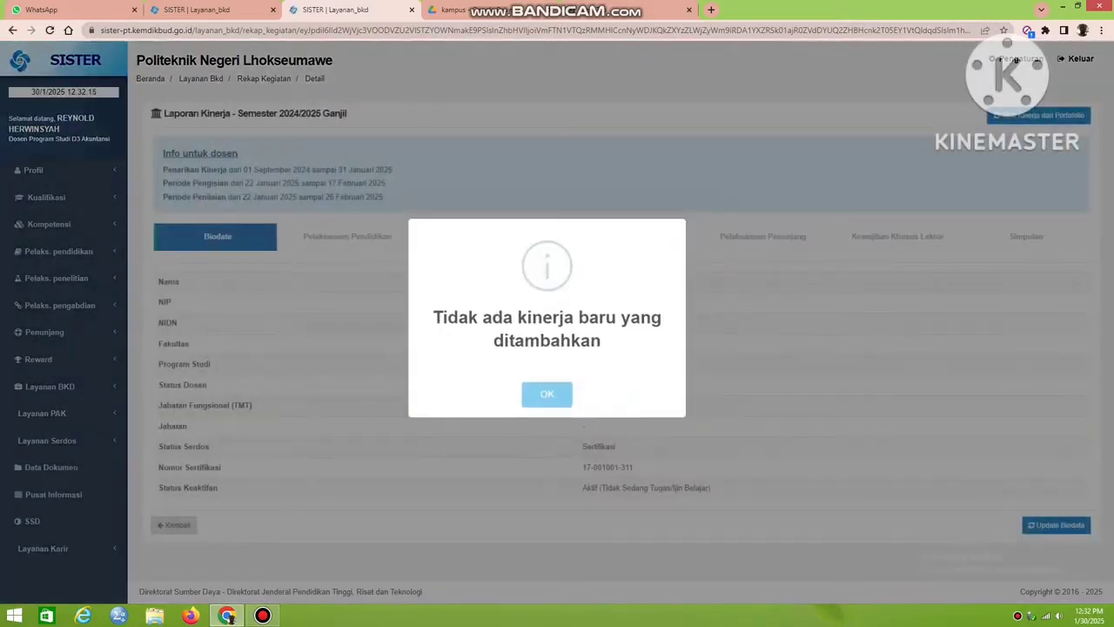
{"action": "left_click", "coordinate": [546, 394]}
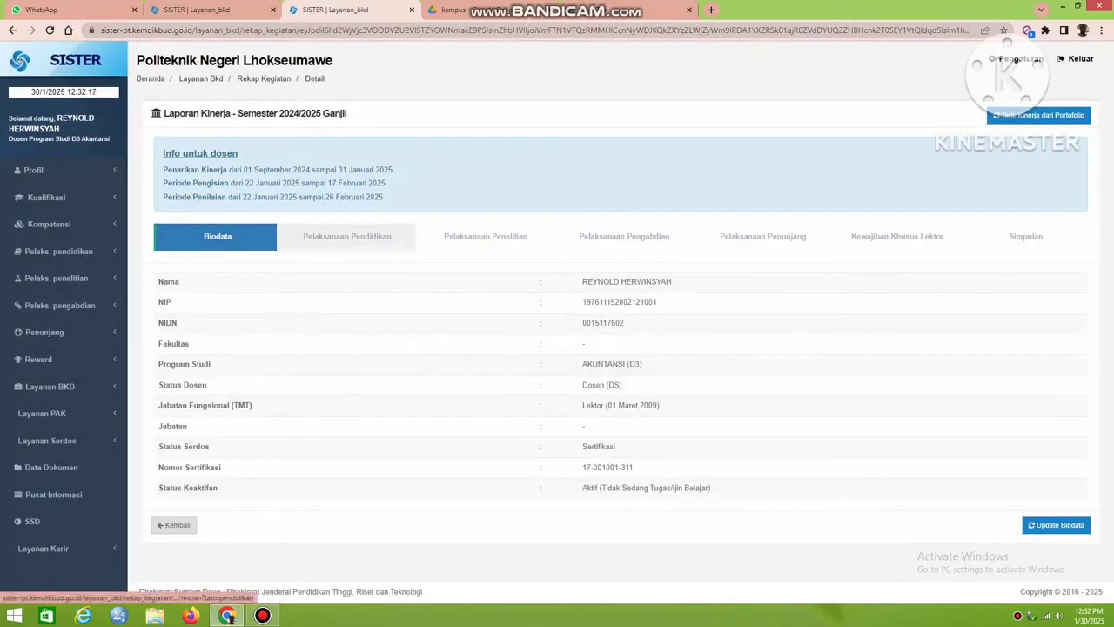
Examine every category of the report's Pelaksanaan Pendidikan section for claimed courses, student guidance activities and their supporting evidence.
{"action": "left_click", "coordinate": [346, 236]}
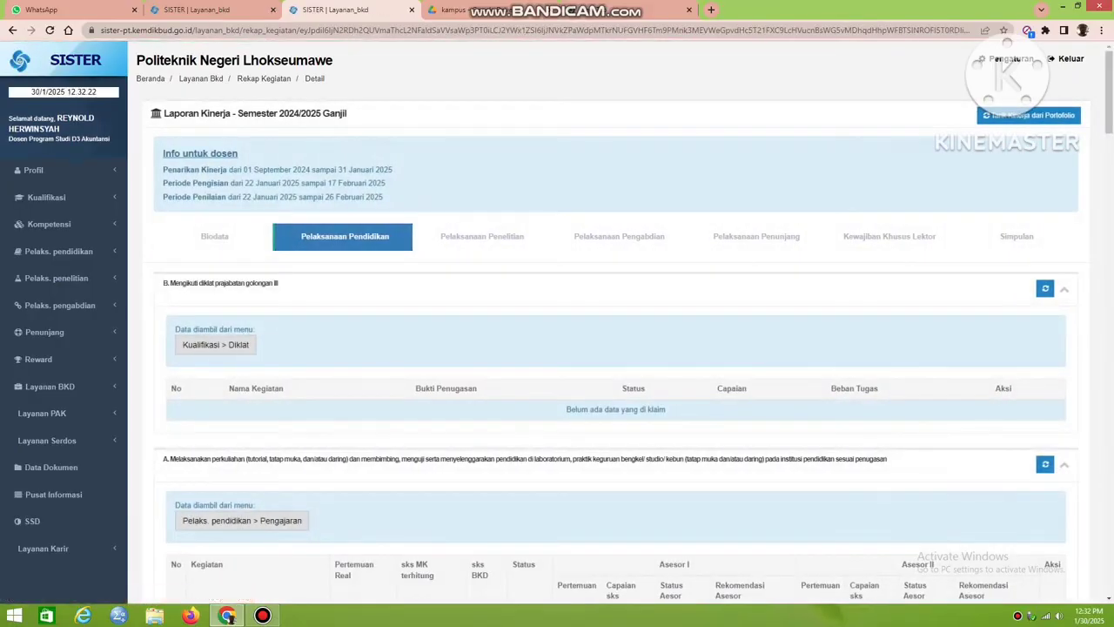
{"action": "scroll", "coordinate": [609, 348], "scroll_direction": "down", "scroll_amount": 3}
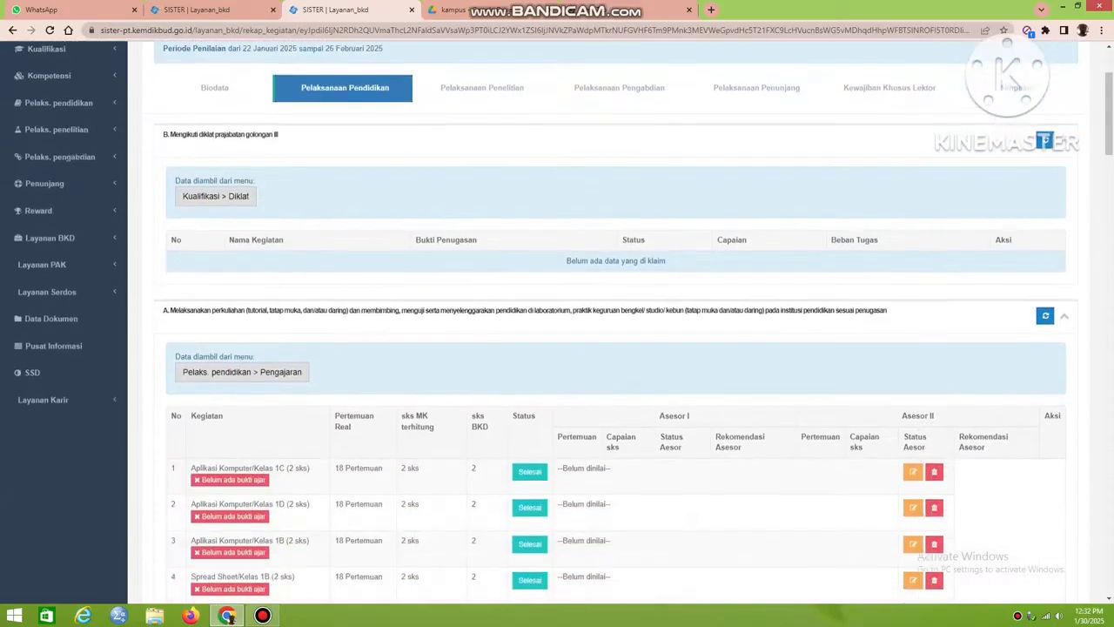
{"action": "scroll", "coordinate": [609, 348], "scroll_direction": "down", "scroll_amount": 3}
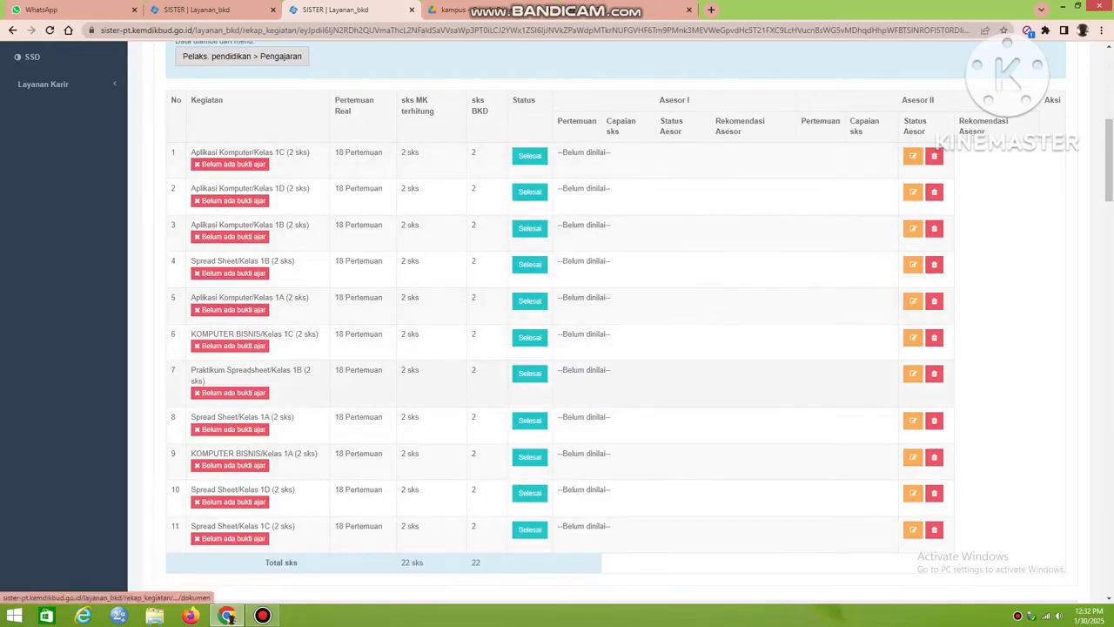
{"action": "scroll", "coordinate": [557, 348], "scroll_direction": "down", "scroll_amount": 3}
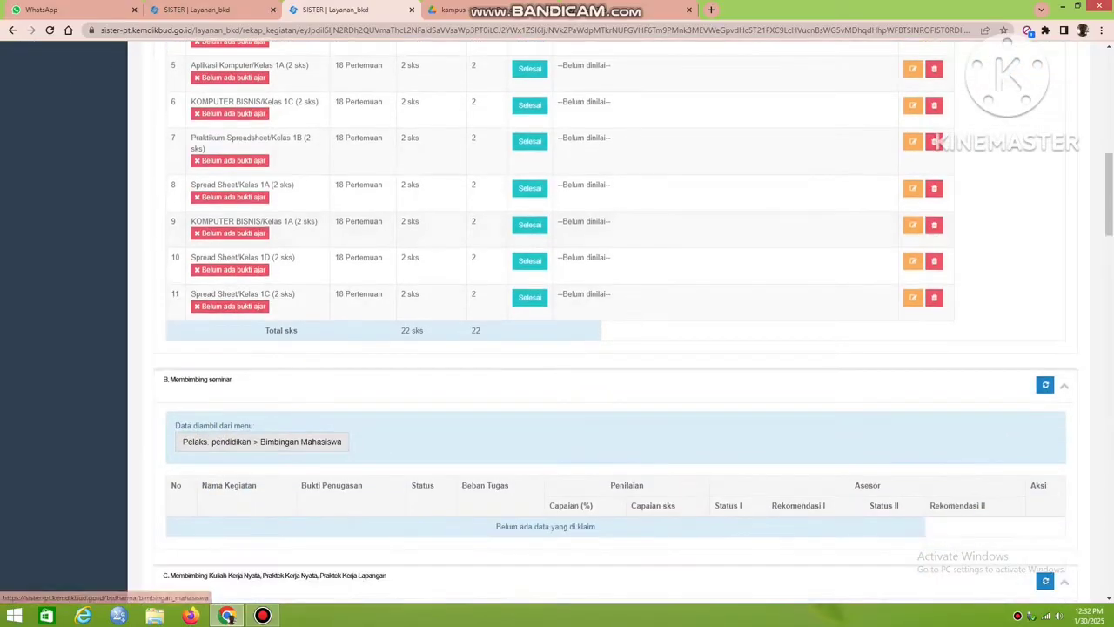
{"action": "scroll", "coordinate": [557, 348], "scroll_direction": "down", "scroll_amount": 7}
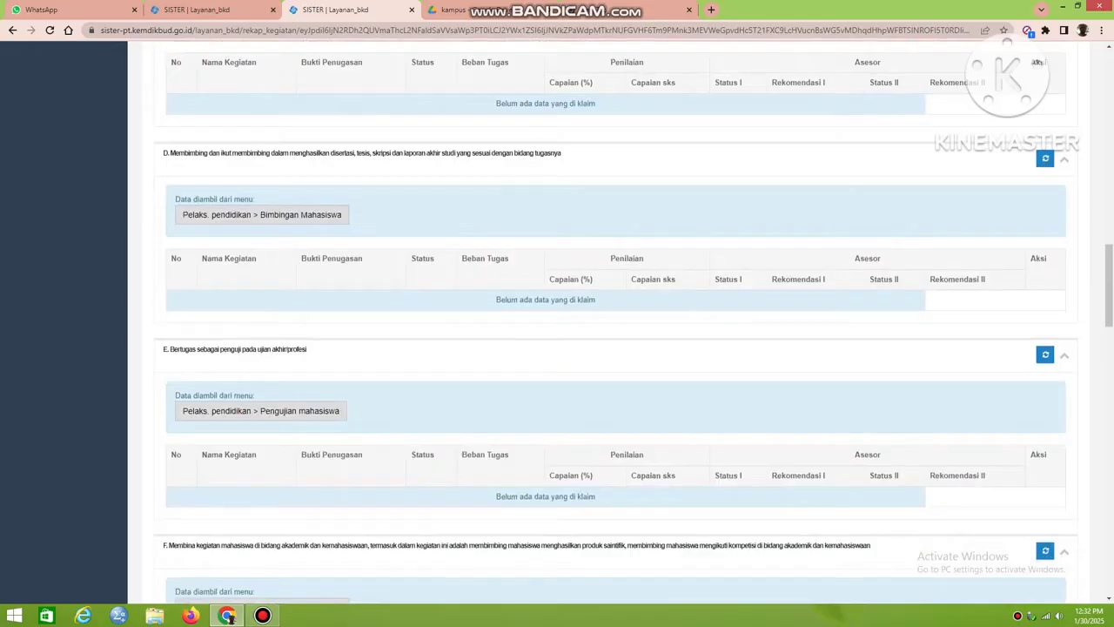
{"action": "scroll", "coordinate": [558, 348], "scroll_direction": "up", "scroll_amount": 2}
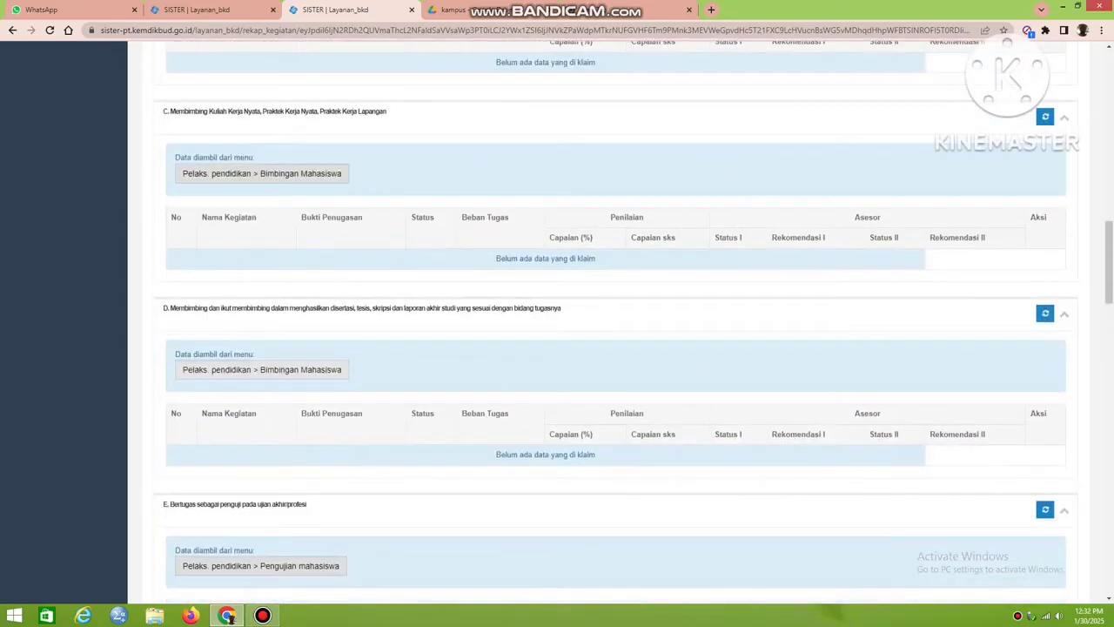
{"action": "scroll", "coordinate": [558, 348], "scroll_direction": "down", "scroll_amount": 5}
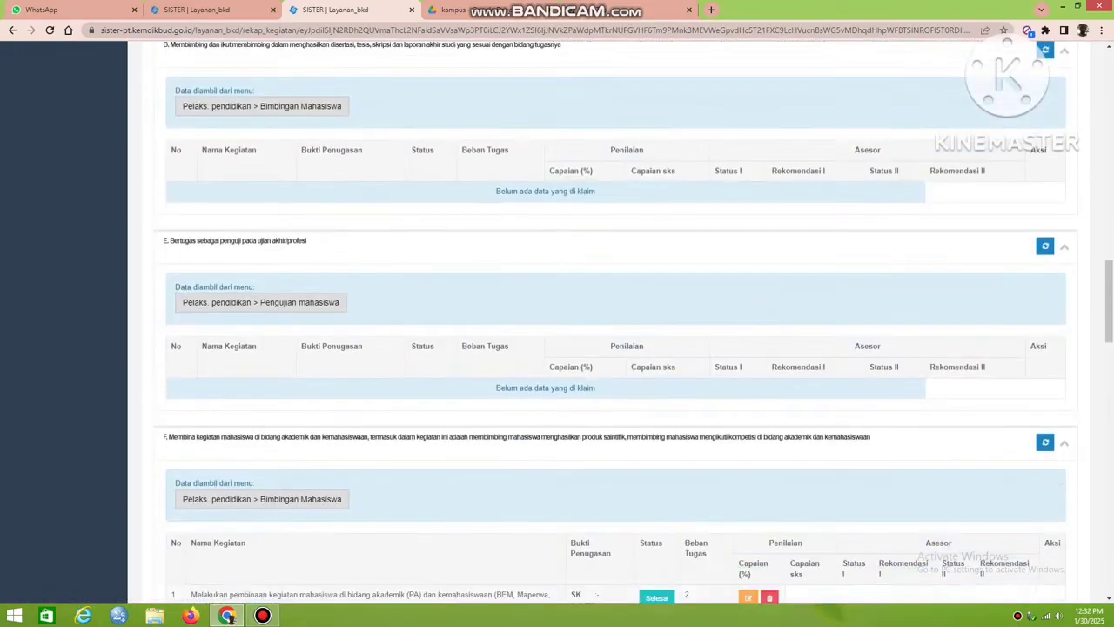
{"action": "scroll", "coordinate": [557, 348], "scroll_direction": "down", "scroll_amount": 2}
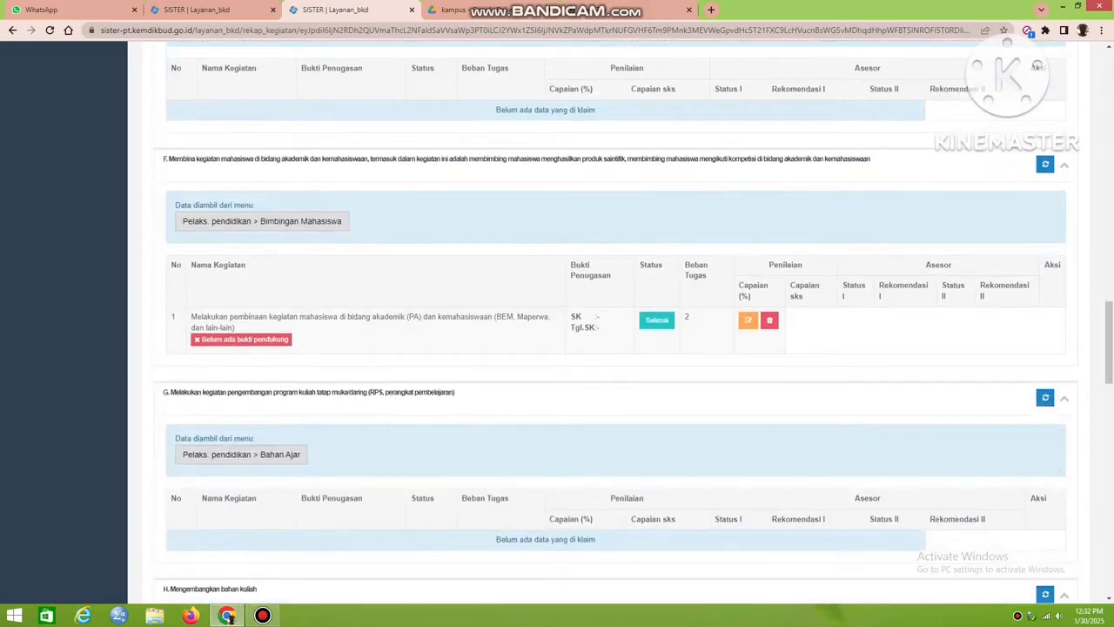
{"action": "left_click_drag", "start_coordinate": [474, 249], "coordinate": [261, 330]}
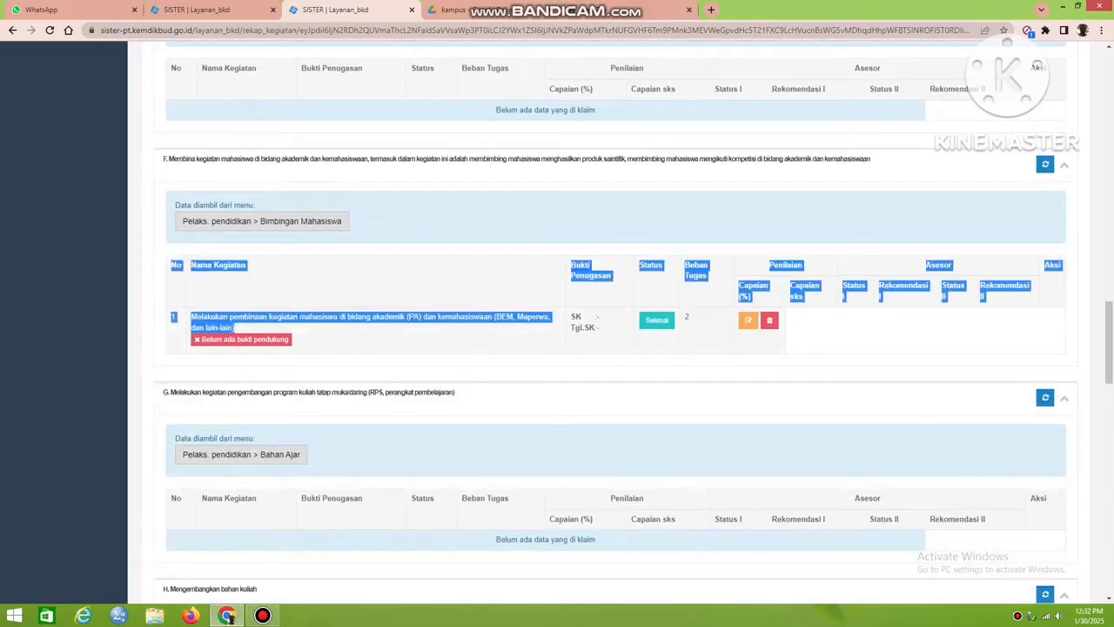
{"action": "left_click", "coordinate": [365, 335]}
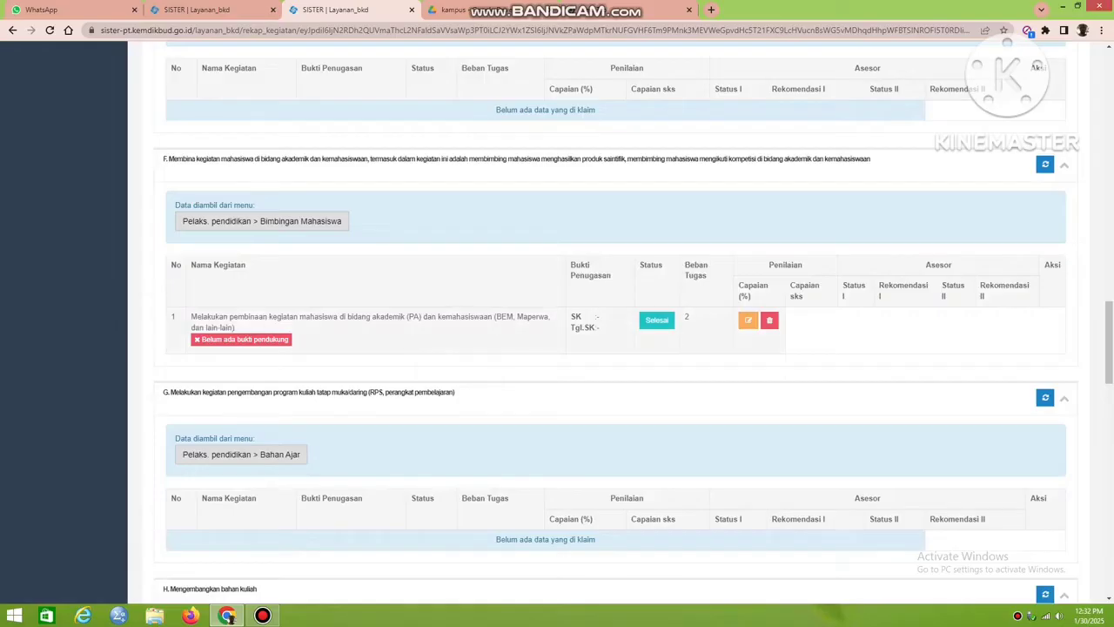
{"action": "scroll", "coordinate": [610, 348], "scroll_direction": "down", "scroll_amount": 8}
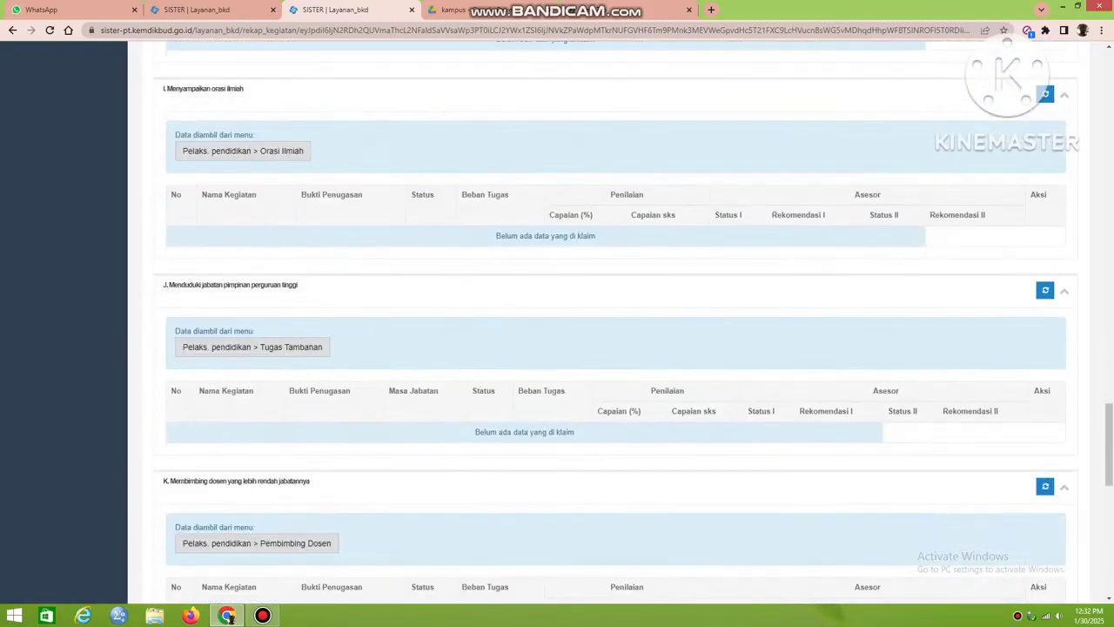
{"action": "scroll", "coordinate": [609, 349], "scroll_direction": "down", "scroll_amount": 7}
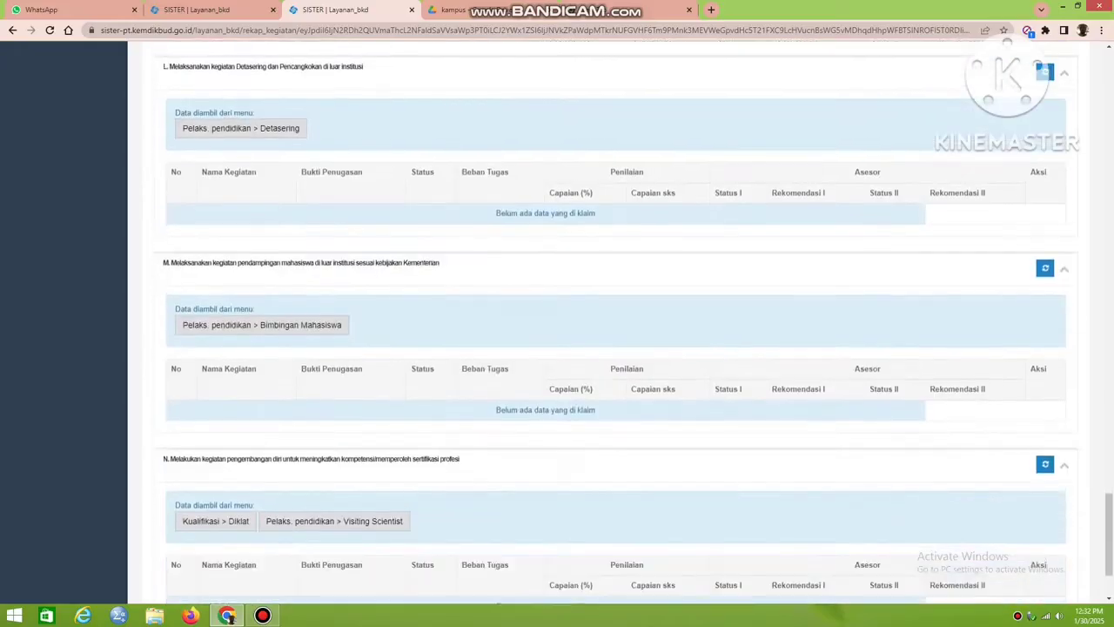
{"action": "scroll", "coordinate": [610, 348], "scroll_direction": "down", "scroll_amount": 2}
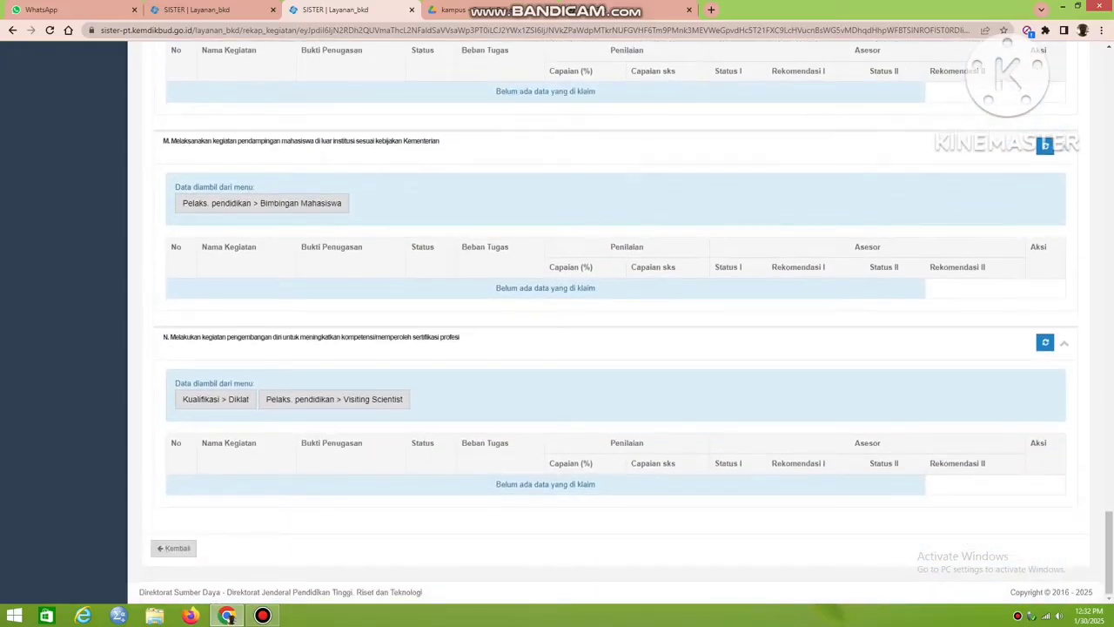
{"action": "scroll", "coordinate": [610, 348], "scroll_direction": "up", "scroll_amount": 20}
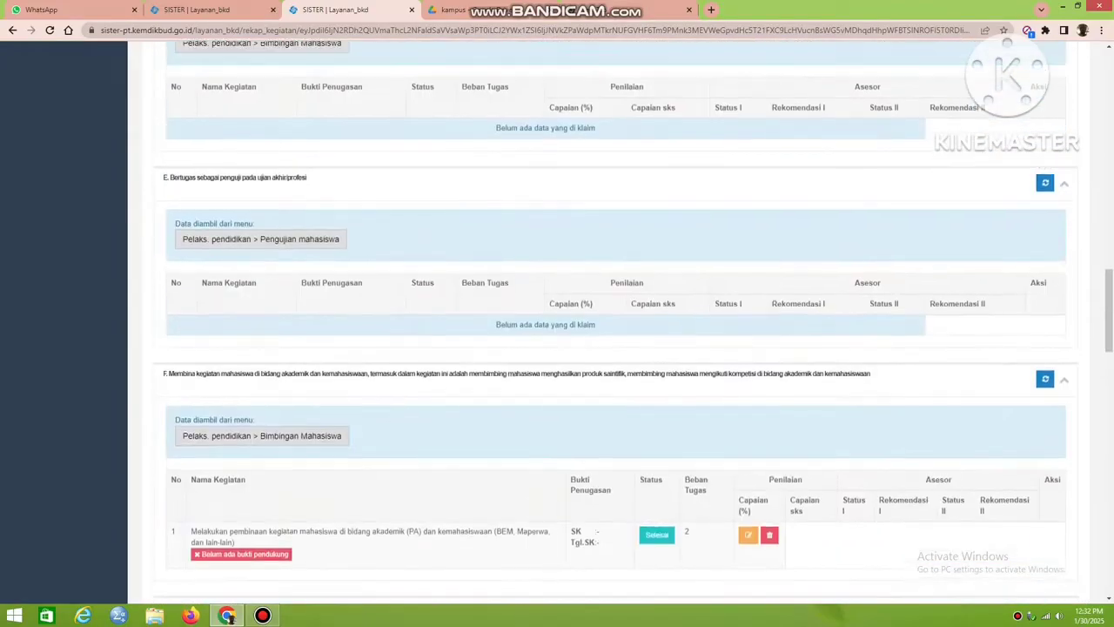
{"action": "scroll", "coordinate": [610, 348], "scroll_direction": "up", "scroll_amount": 15}
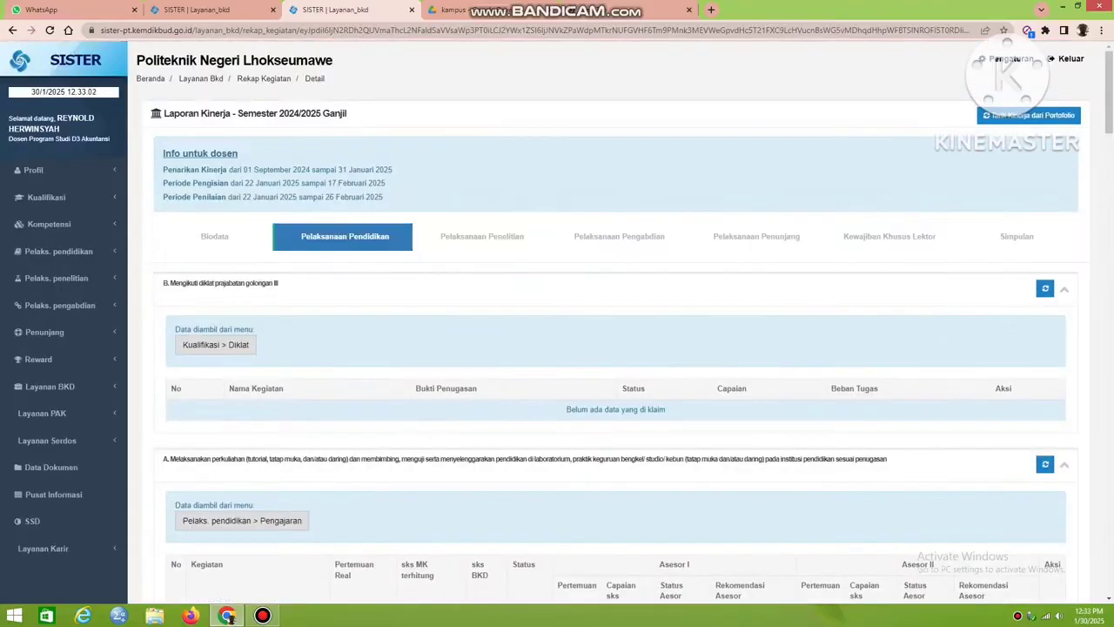
Open the report's Pelaksanaan Penelitian section and pull performance activities from the portfolio again.
{"action": "left_click", "coordinate": [481, 235]}
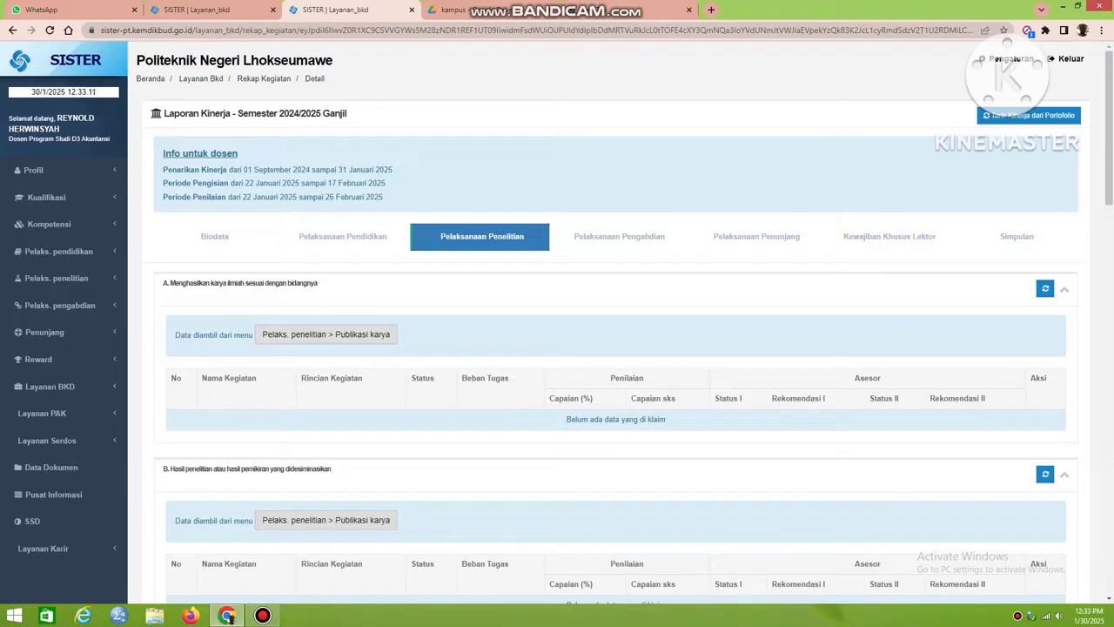
{"action": "left_click", "coordinate": [1029, 115]}
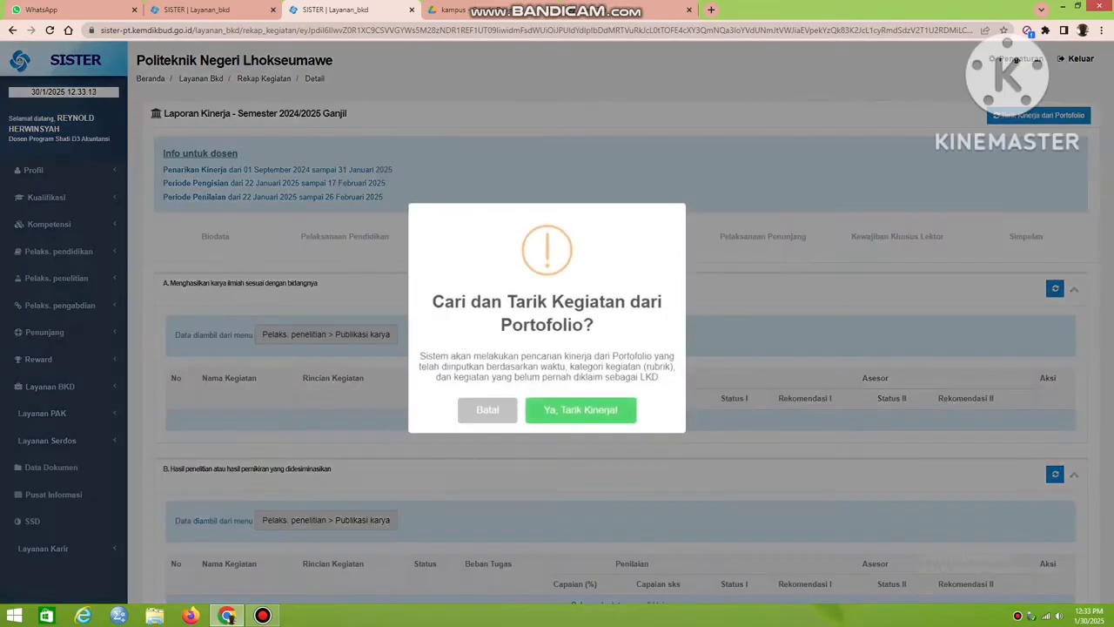
{"action": "left_click", "coordinate": [581, 410]}
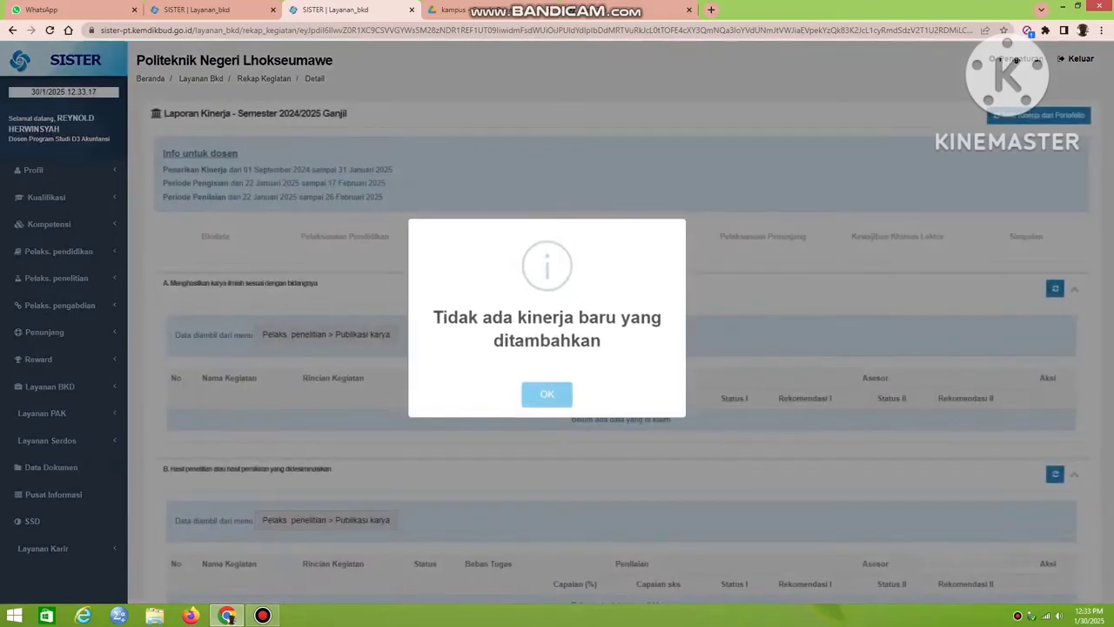
{"action": "left_click", "coordinate": [547, 395]}
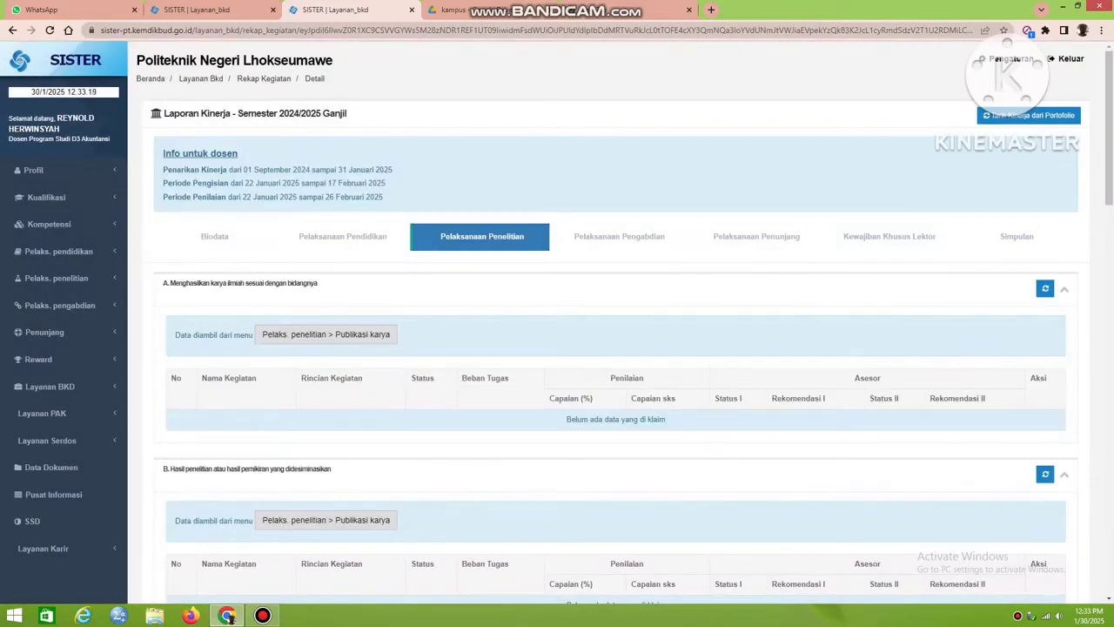
Check all Pelaksanaan Penelitian categories, from scientific works to unpatented designs, for claimed activities.
{"action": "scroll", "coordinate": [557, 322], "scroll_direction": "down", "scroll_amount": 4}
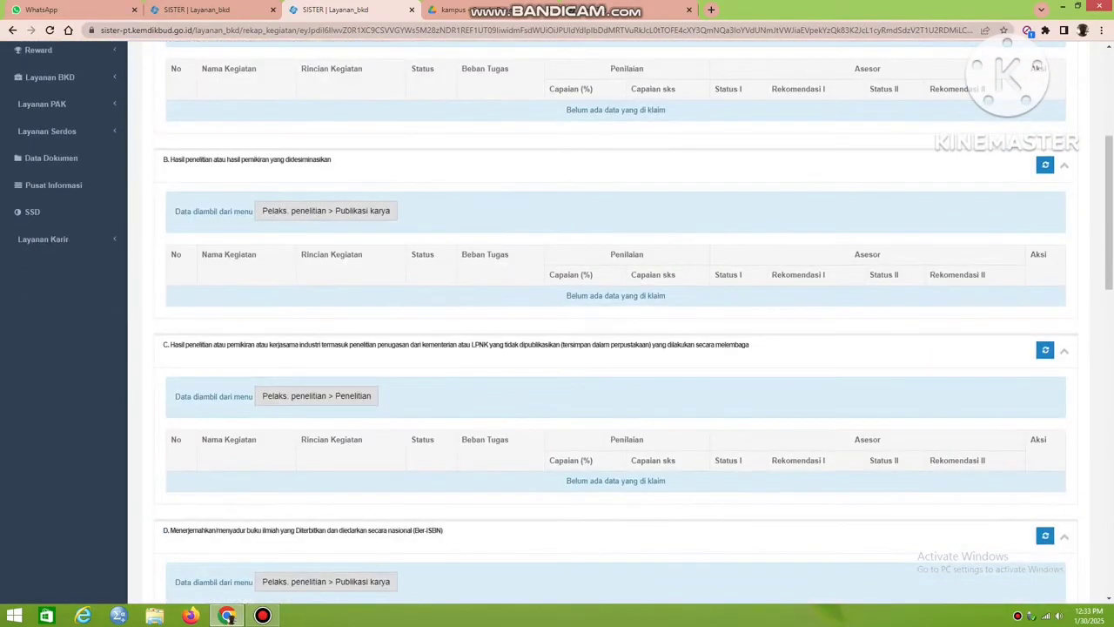
{"action": "scroll", "coordinate": [609, 322], "scroll_direction": "down", "scroll_amount": 6}
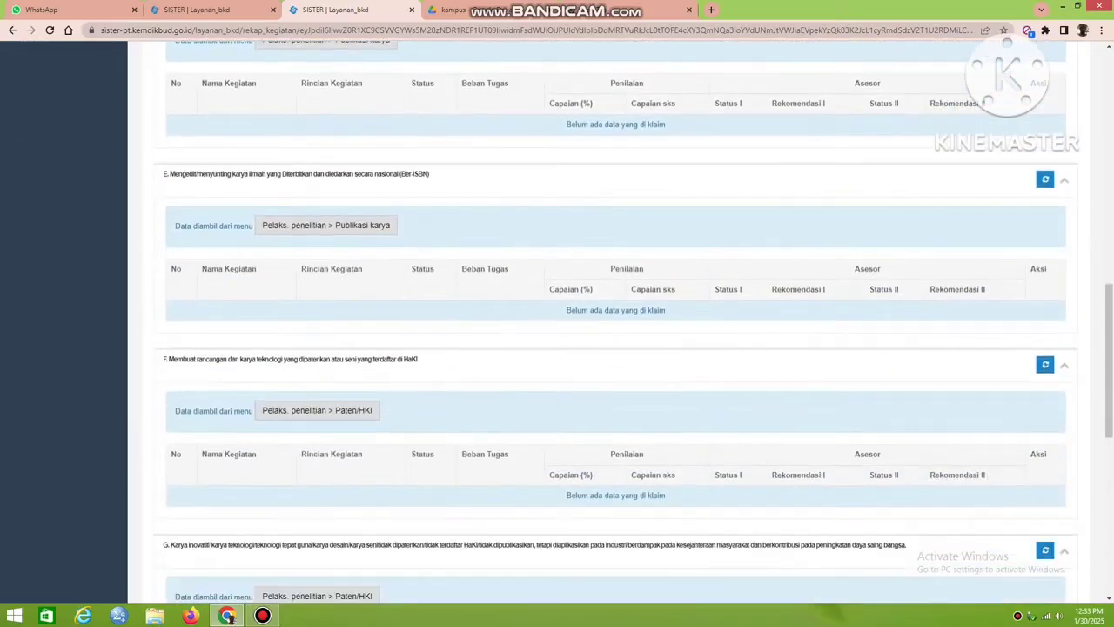
{"action": "scroll", "coordinate": [609, 322], "scroll_direction": "down", "scroll_amount": 6}
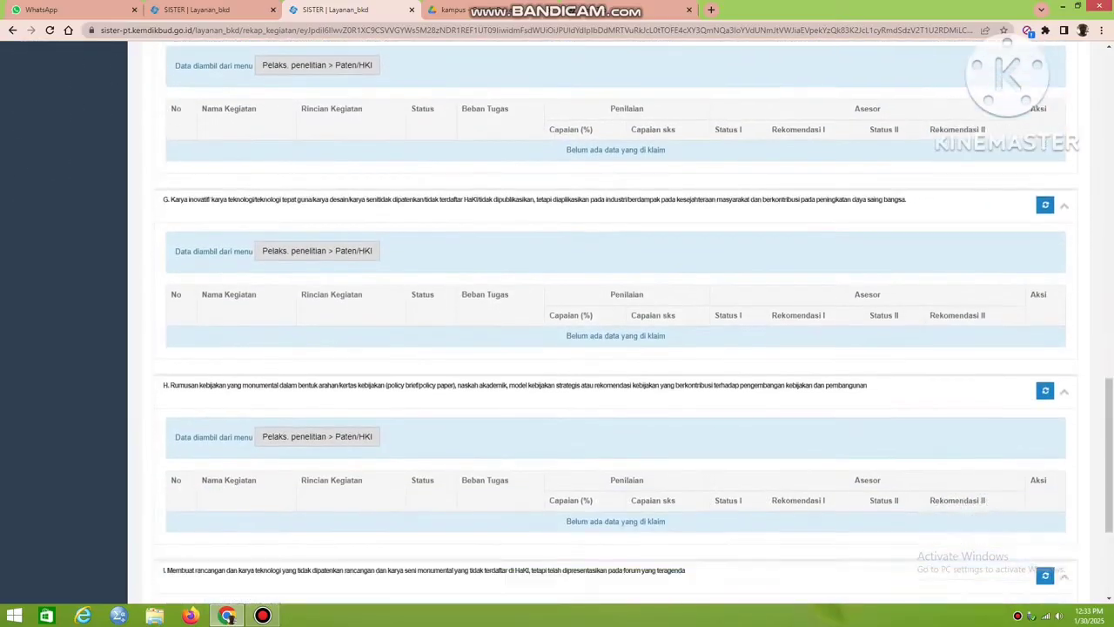
{"action": "scroll", "coordinate": [609, 322], "scroll_direction": "down", "scroll_amount": 1}
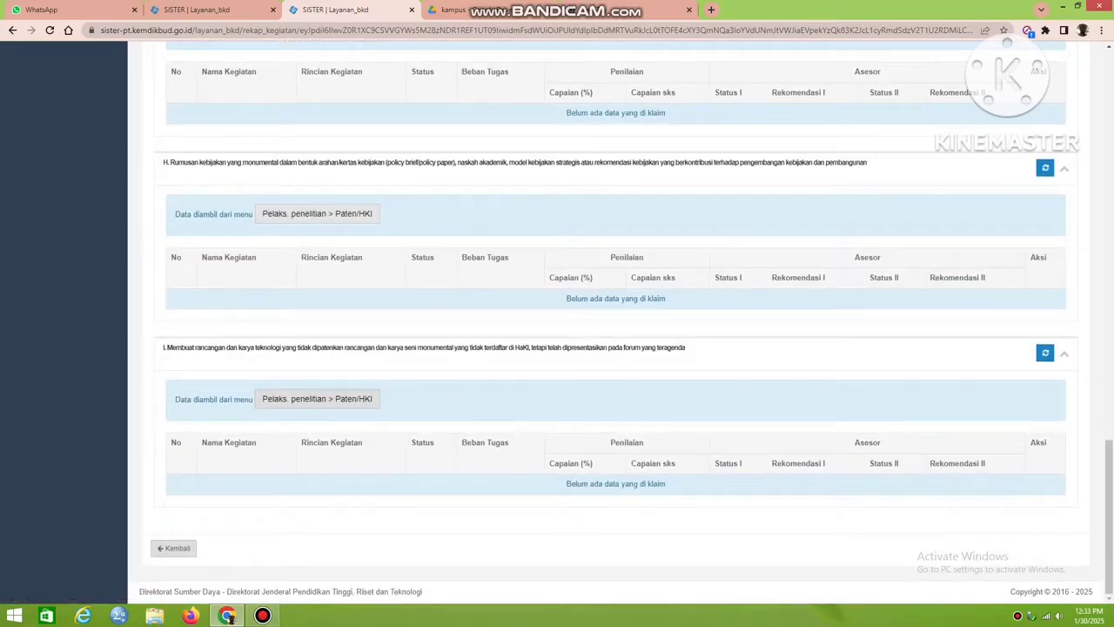
{"action": "scroll", "coordinate": [609, 322], "scroll_direction": "up", "scroll_amount": 15}
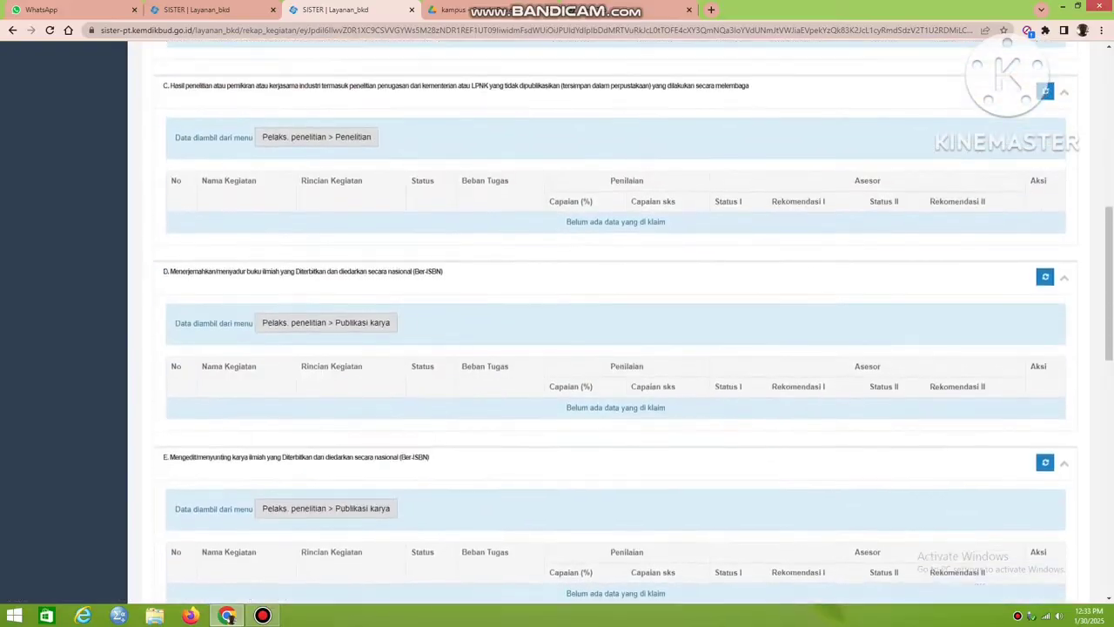
{"action": "scroll", "coordinate": [610, 322], "scroll_direction": "up", "scroll_amount": 5}
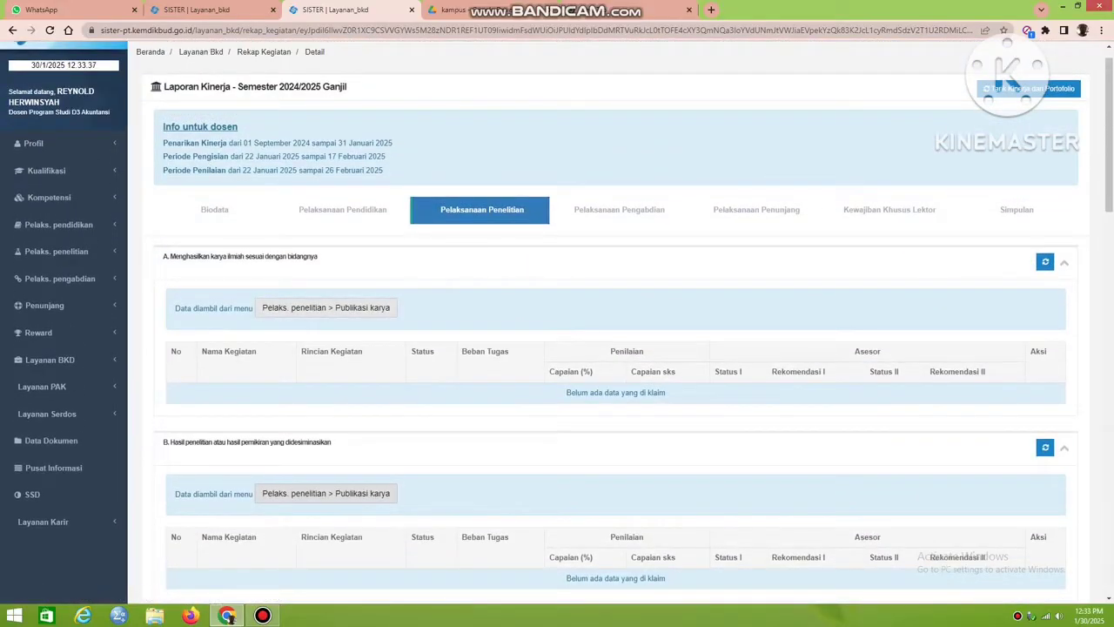
Check the report's Pelaksanaan Pengabdian section and all Pelaksanaan Penunjang categories for claimed activities.
{"action": "left_click", "coordinate": [619, 209]}
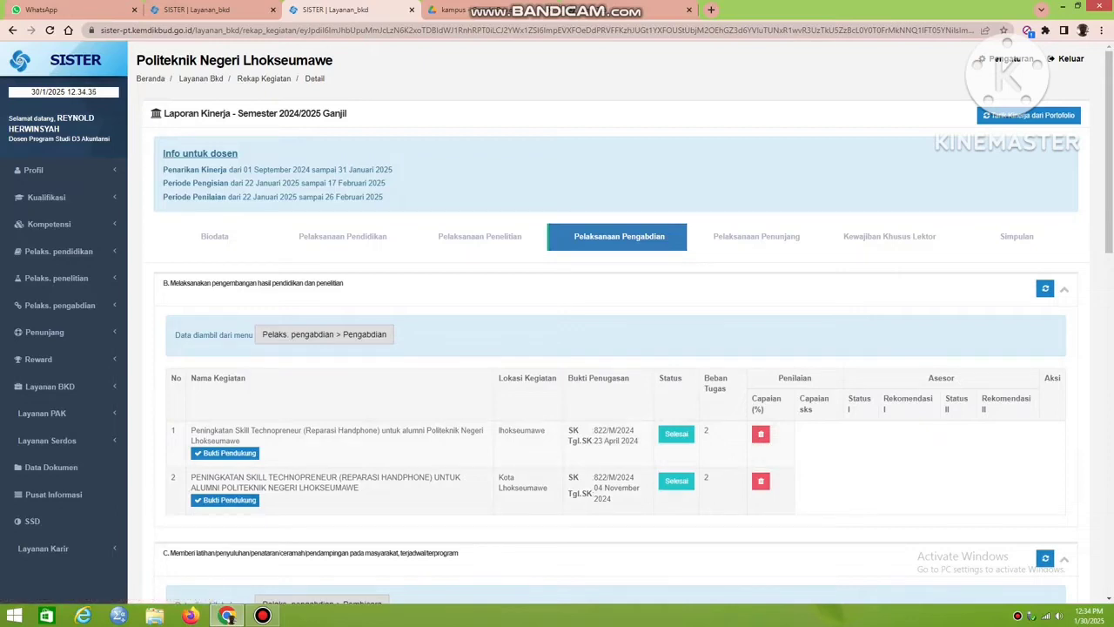
{"action": "left_click", "coordinate": [756, 237]}
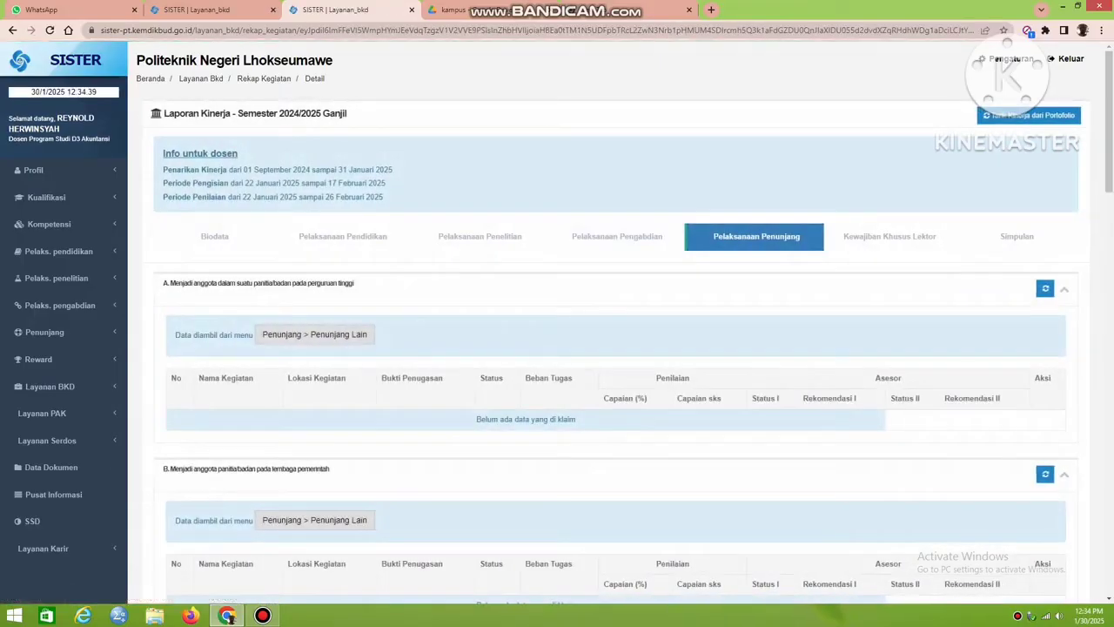
{"action": "scroll", "coordinate": [609, 349], "scroll_direction": "down", "scroll_amount": 10}
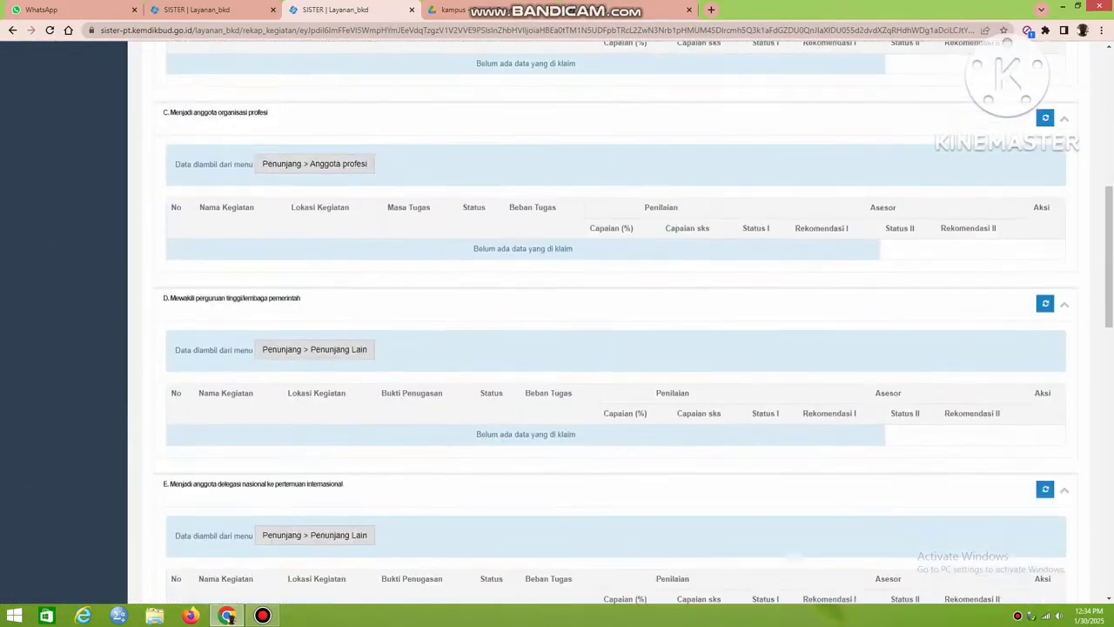
{"action": "scroll", "coordinate": [609, 348], "scroll_direction": "down", "scroll_amount": 9}
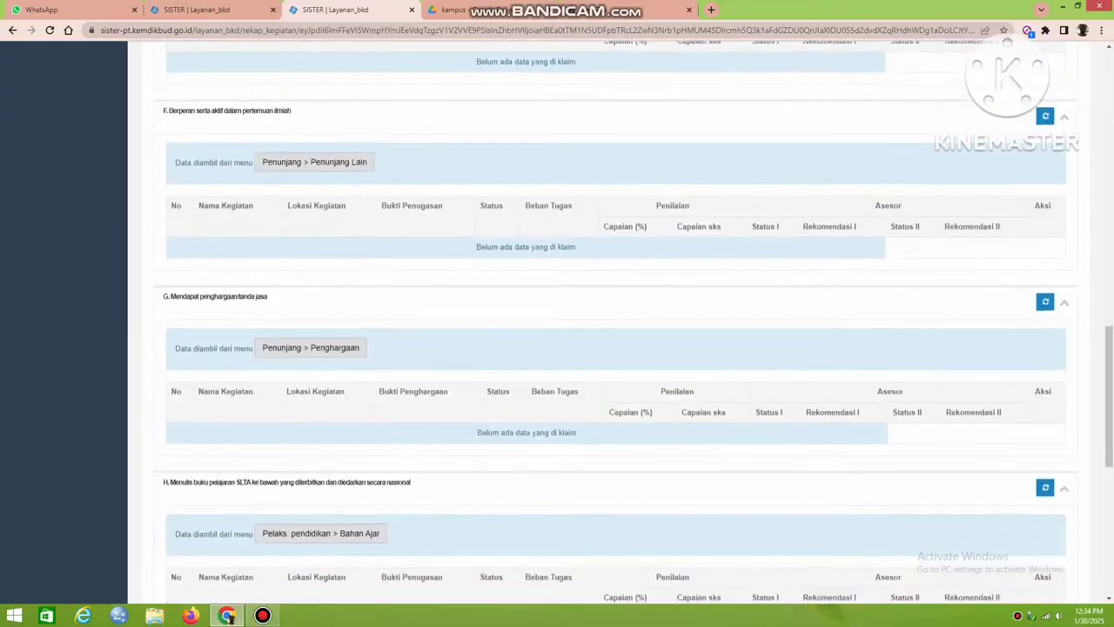
{"action": "scroll", "coordinate": [609, 348], "scroll_direction": "down", "scroll_amount": 7}
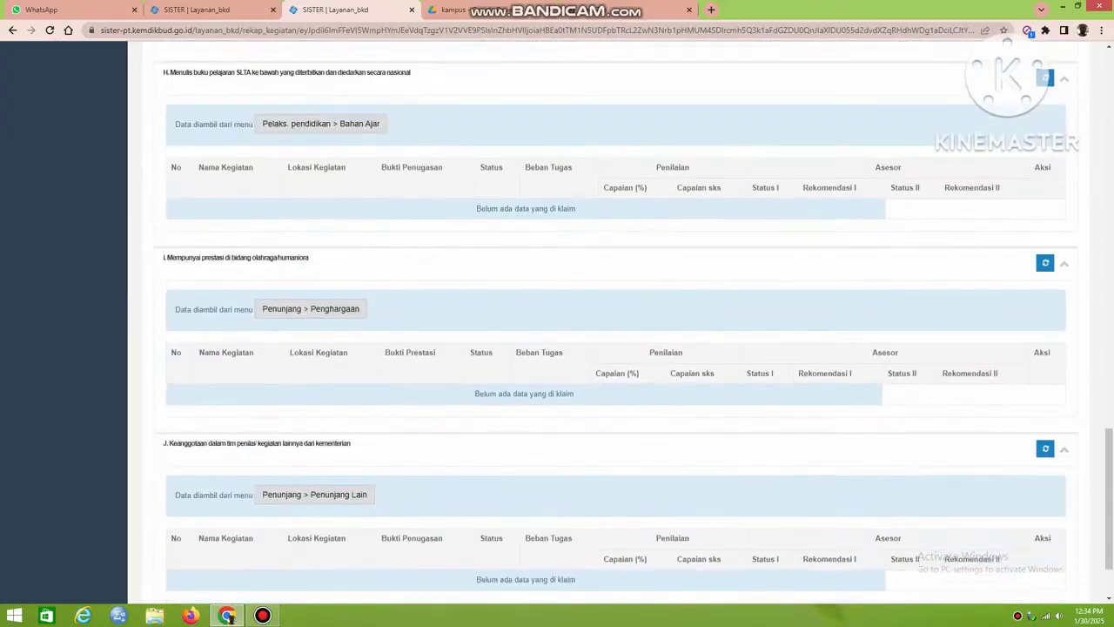
{"action": "scroll", "coordinate": [609, 348], "scroll_direction": "up", "scroll_amount": 20}
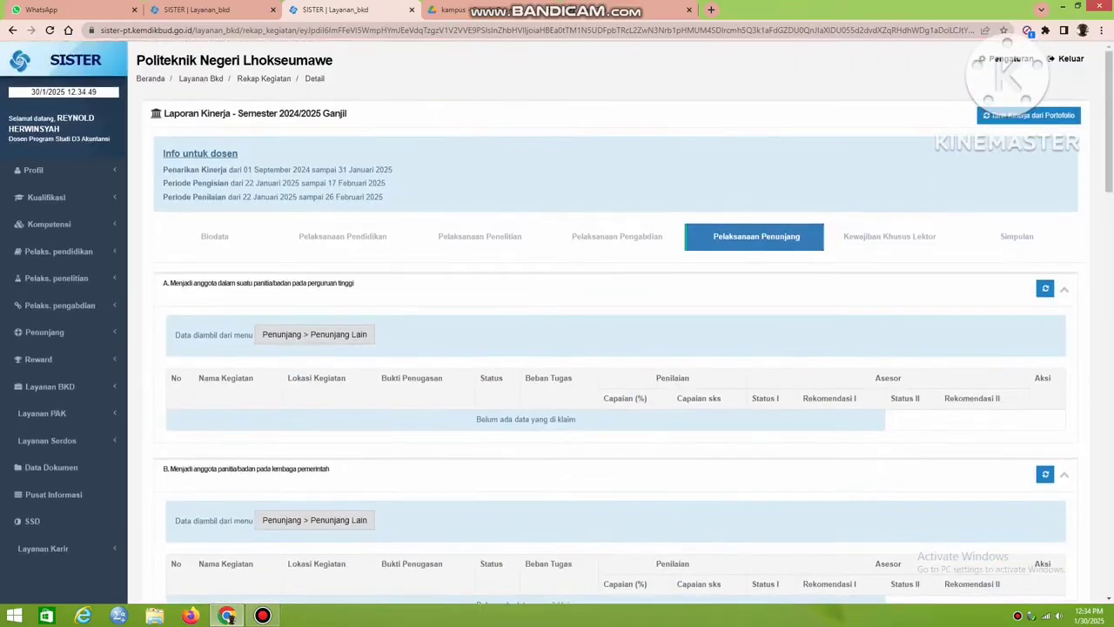
Pull performance activities from the portfolio again for the Pelaksanaan Penunjang section.
{"action": "left_click", "coordinate": [1029, 115]}
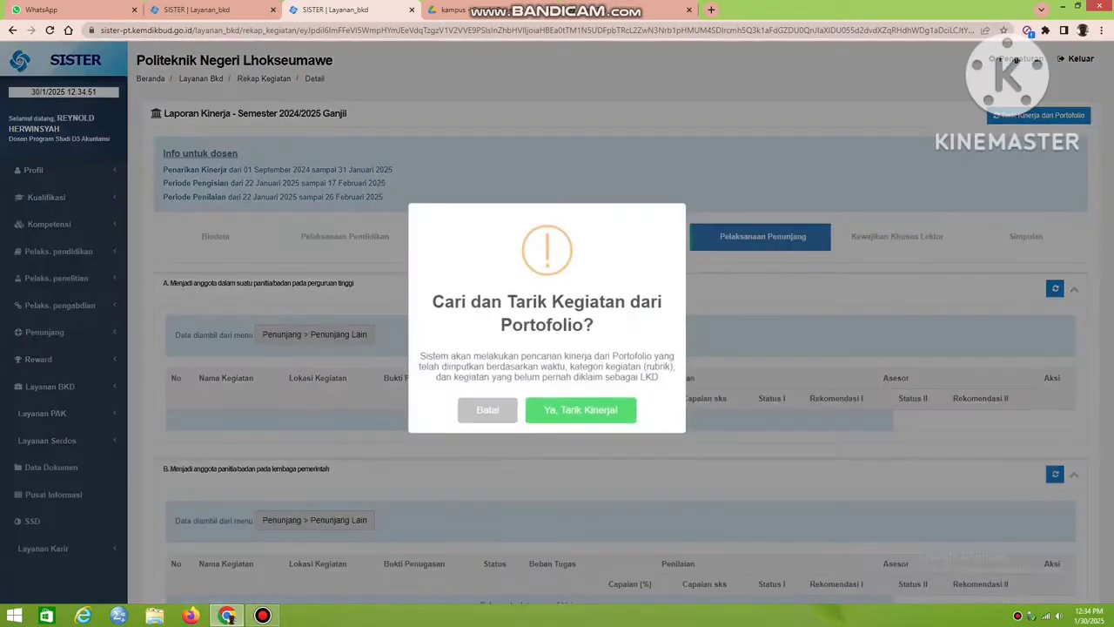
{"action": "left_click", "coordinate": [580, 410]}
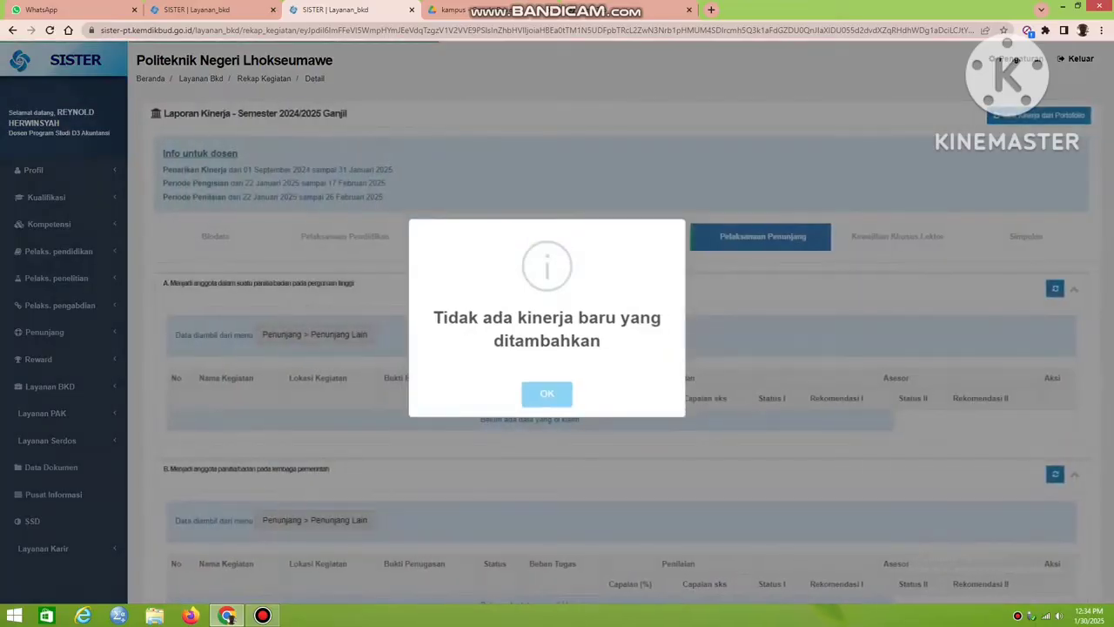
{"action": "left_click", "coordinate": [547, 394]}
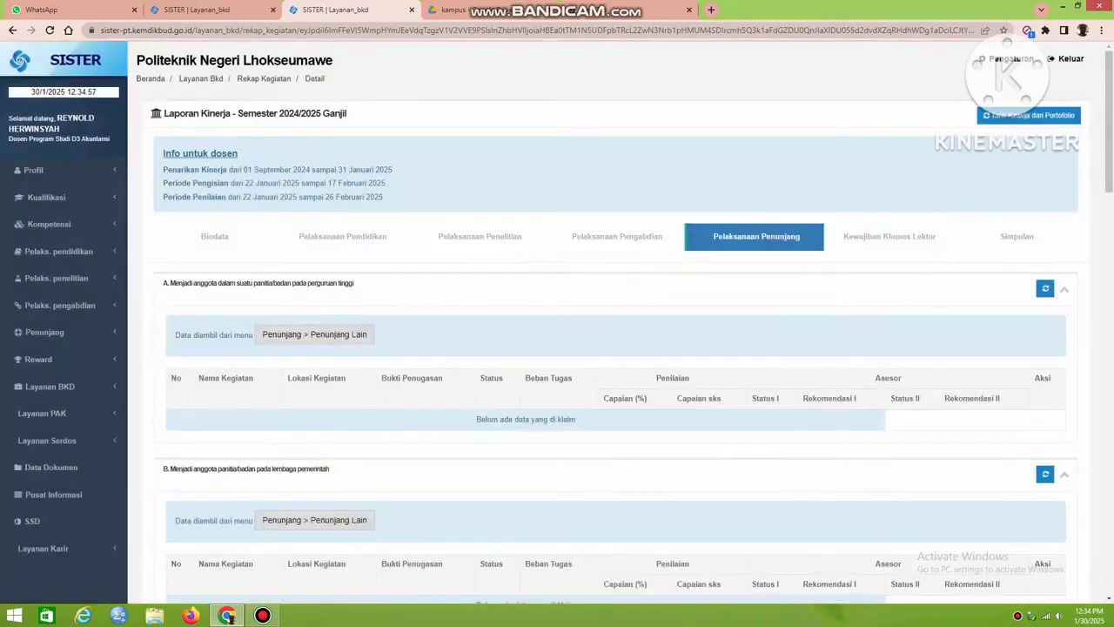
Review the Kewajiban Khusus Lektor section for its minimum requirements, claimed textbooks and claimed scientific publications.
{"action": "left_click", "coordinate": [889, 236]}
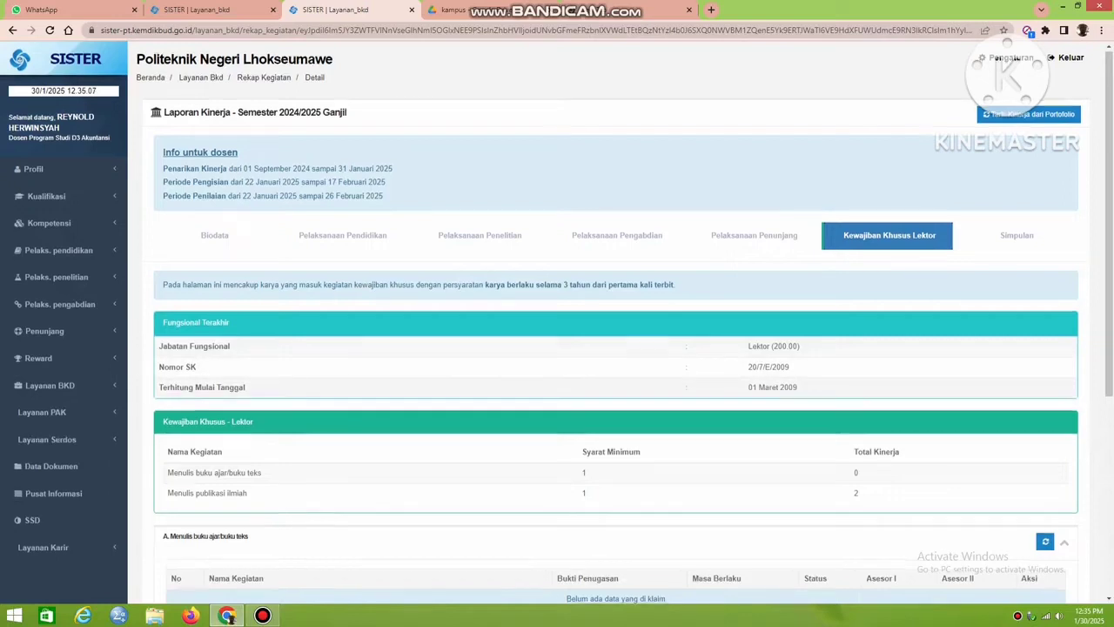
{"action": "scroll", "coordinate": [615, 348], "scroll_direction": "down", "scroll_amount": 3}
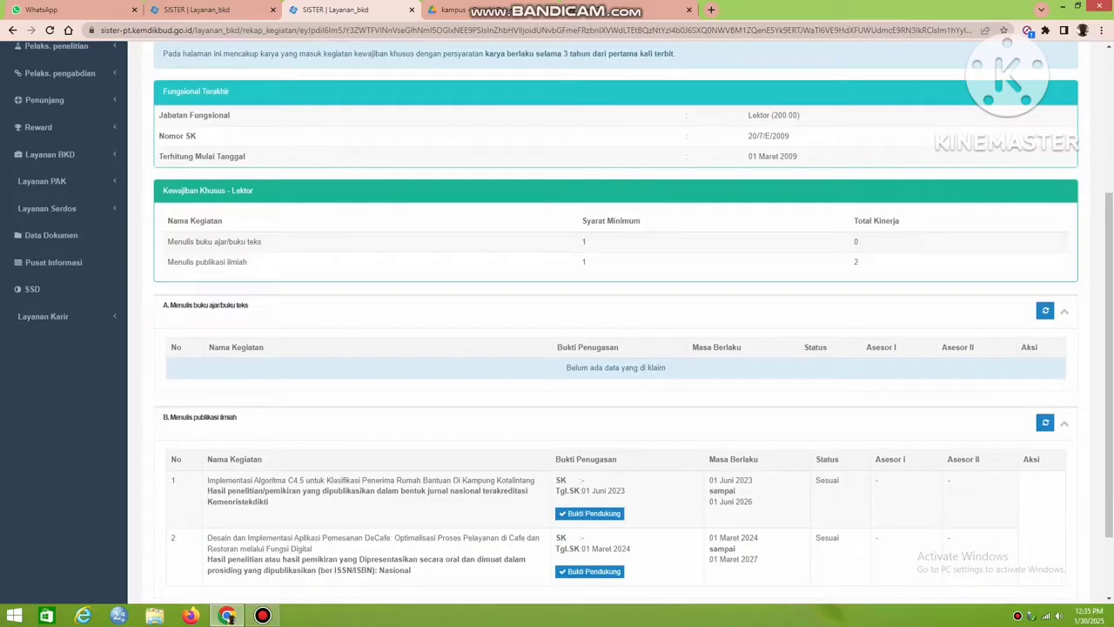
{"action": "scroll", "coordinate": [615, 348], "scroll_direction": "down", "scroll_amount": 1}
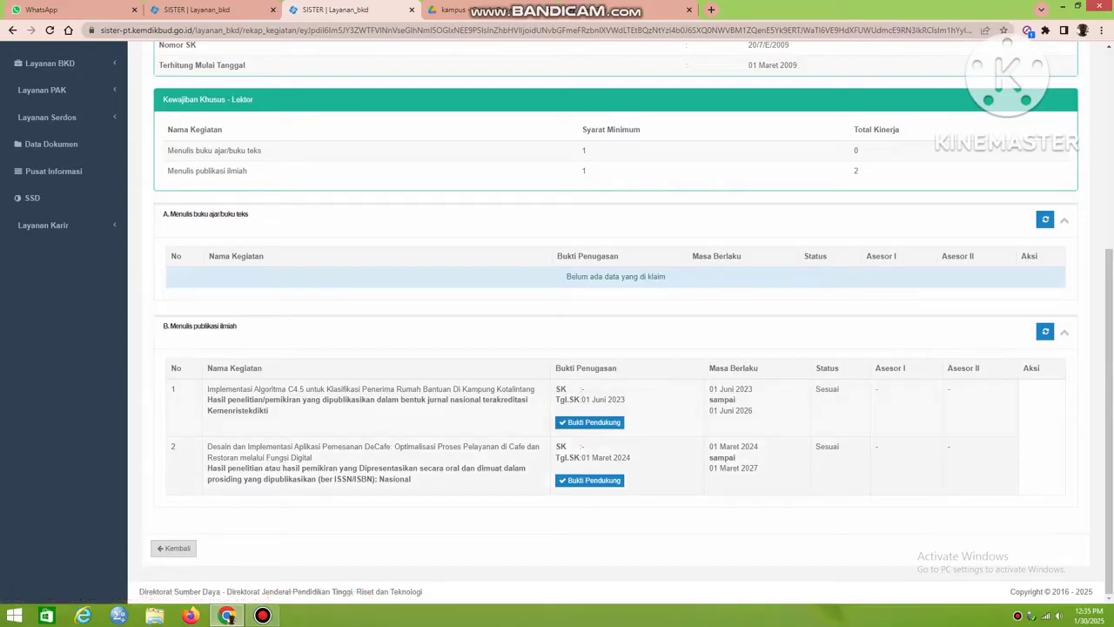
{"action": "scroll", "coordinate": [616, 322], "scroll_direction": "up", "scroll_amount": 4}
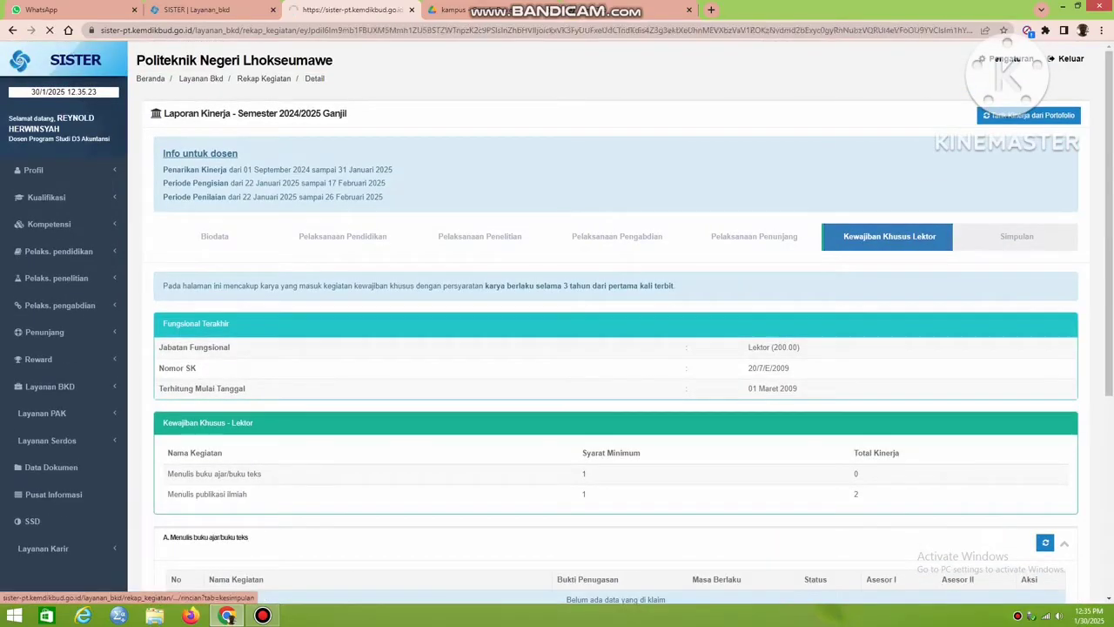
Examine the Simpulan section's Kewajiban BKD table, including the Penelitian, Penunjang and Total Kinerja rows and the workload remark.
{"action": "scroll", "coordinate": [1007, 42], "scroll_direction": "down", "scroll_amount": 2}
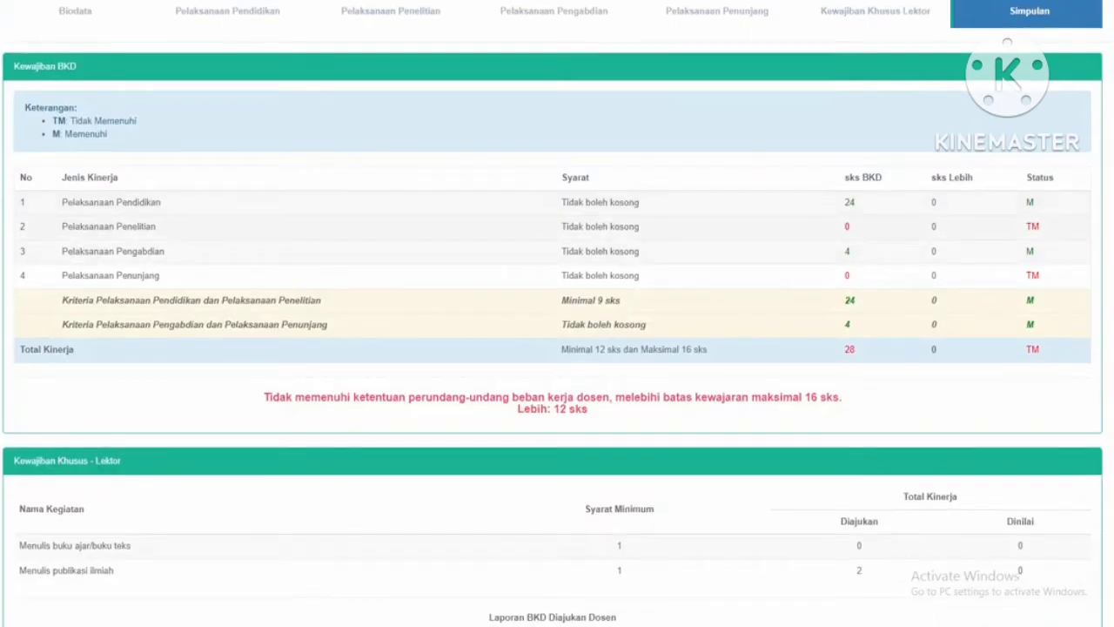
{"action": "left_click_drag", "start_coordinate": [62, 227], "coordinate": [1036, 227]}
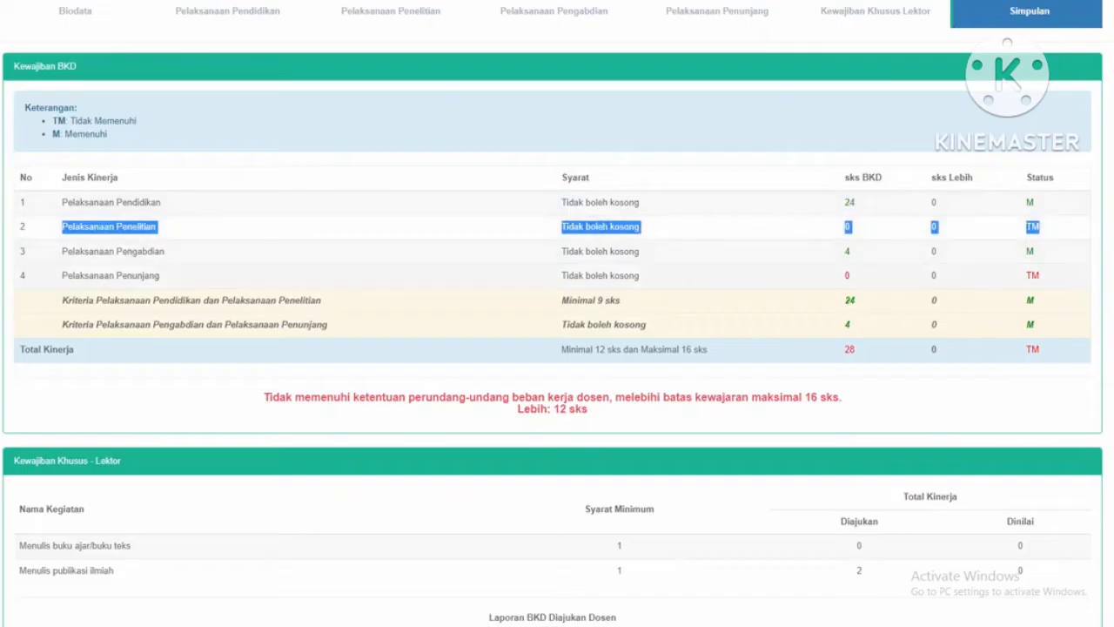
{"action": "left_click_drag", "start_coordinate": [62, 275], "coordinate": [1041, 275]}
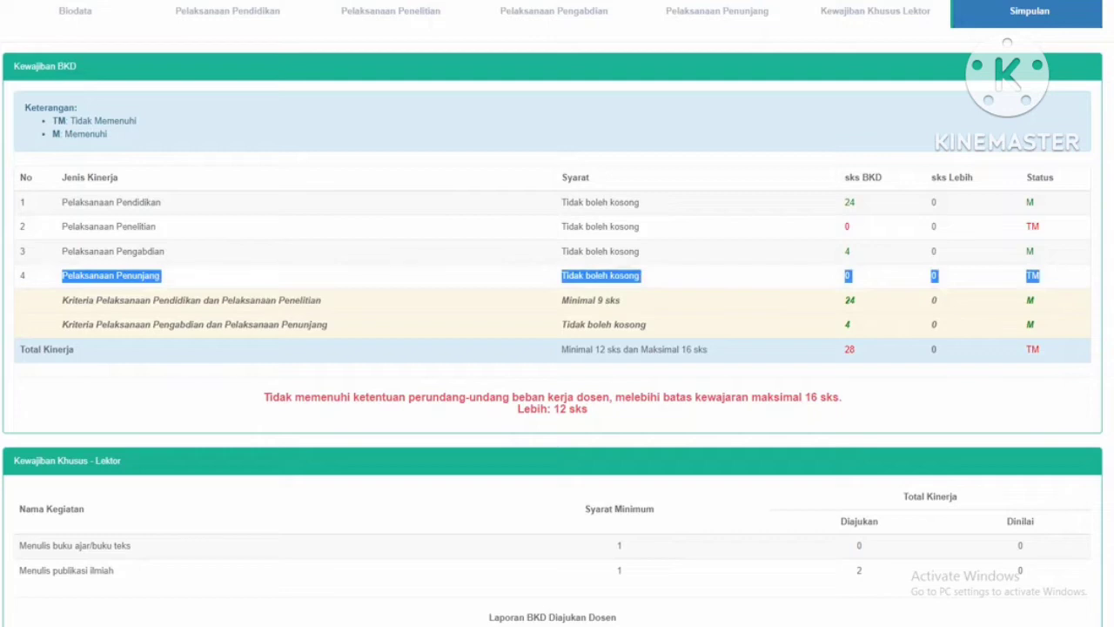
{"action": "left_click_drag", "start_coordinate": [845, 350], "coordinate": [1040, 350]}
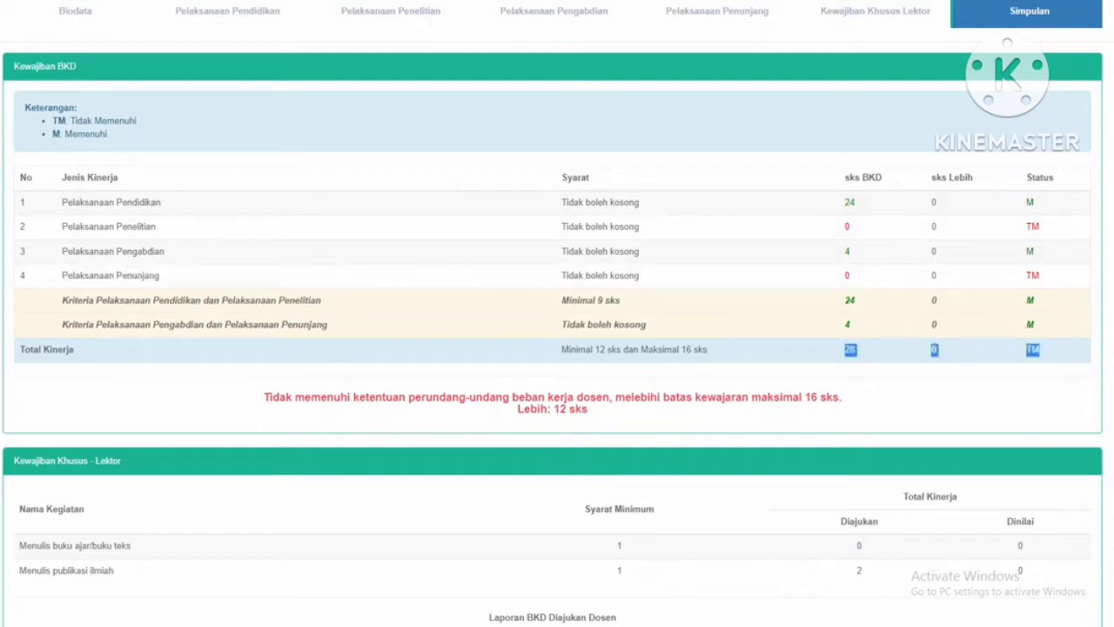
{"action": "left_click", "coordinate": [1040, 350]}
{"action": "left_click_drag", "start_coordinate": [263, 397], "coordinate": [122, 462]}
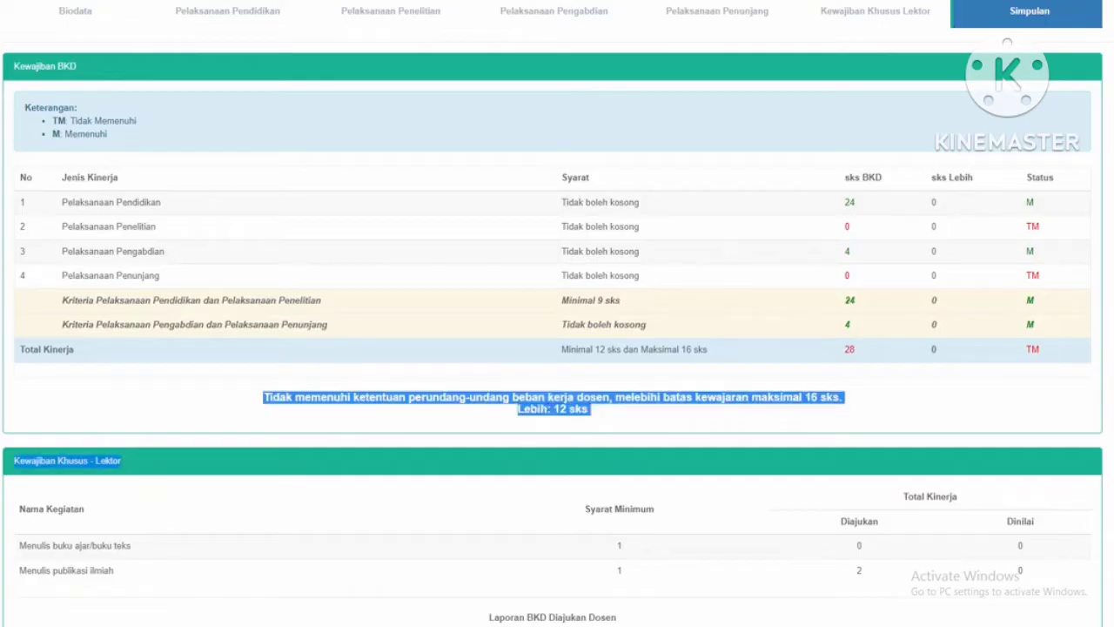
{"action": "left_click", "coordinate": [600, 419]}
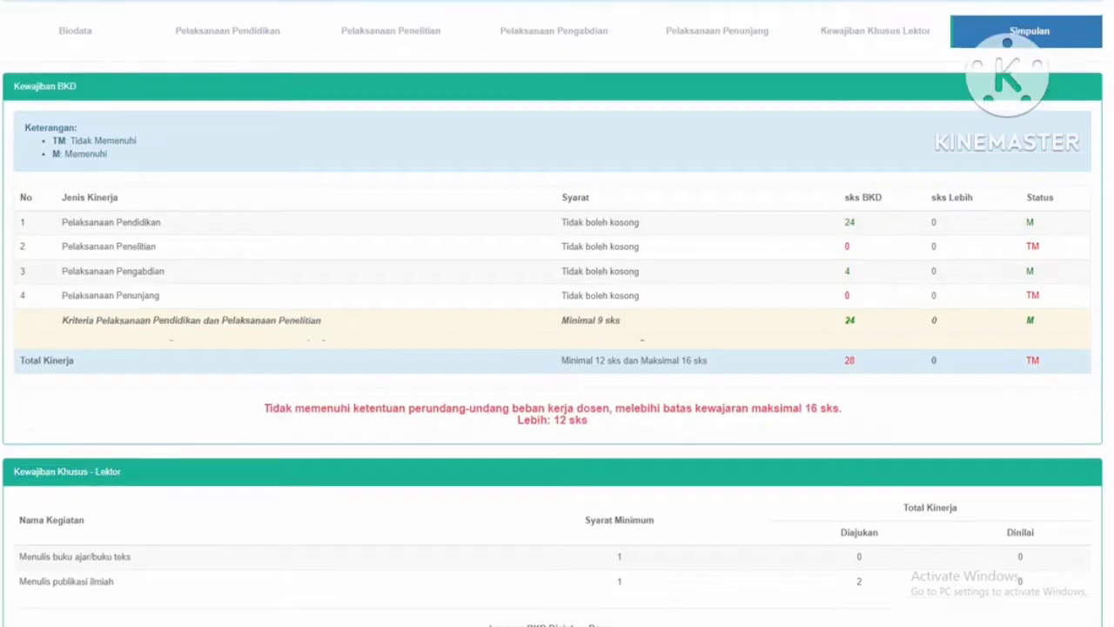
{"action": "scroll", "coordinate": [1007, 42], "scroll_direction": "up", "scroll_amount": 2}
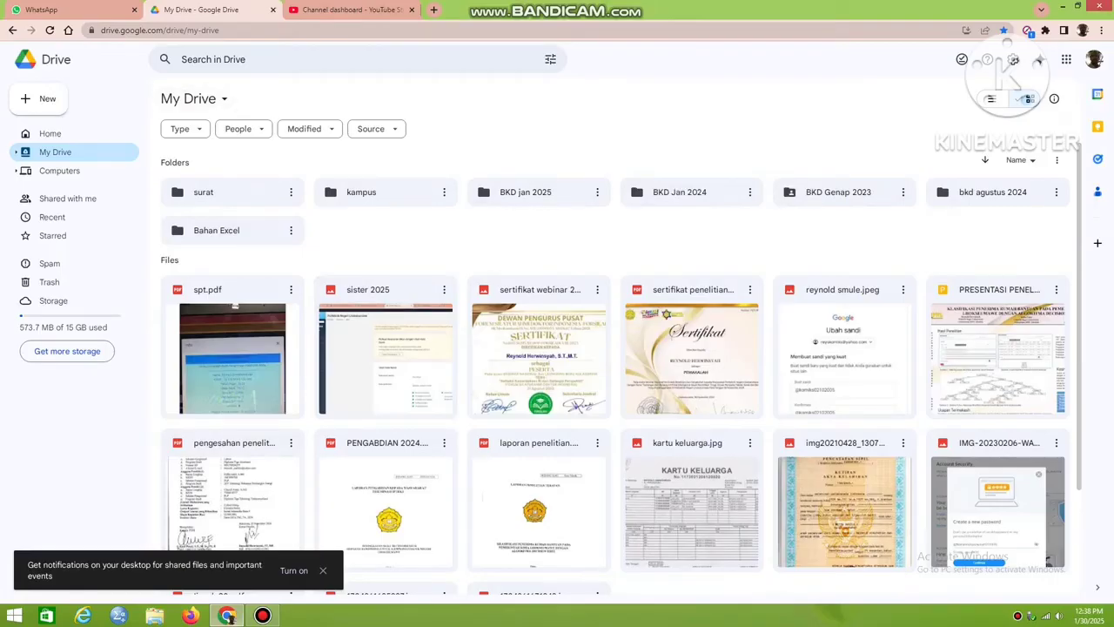
In Google Drive, create a folder named "bkd januari 2025" in My Drive and open it.
{"action": "left_click", "coordinate": [43, 98]}
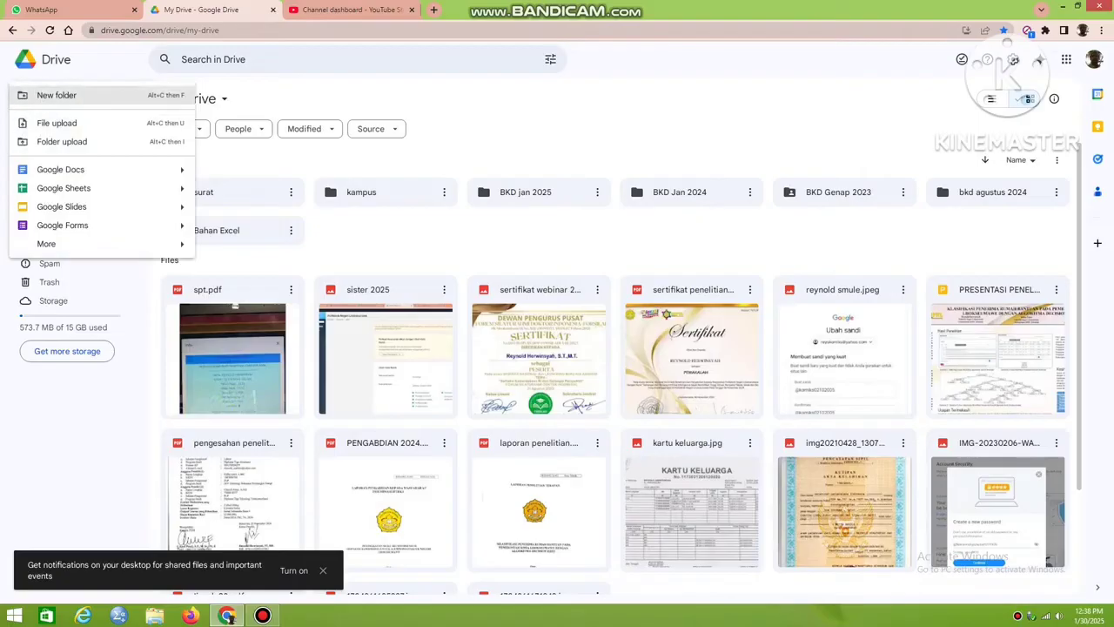
{"action": "left_click", "coordinate": [57, 95]}
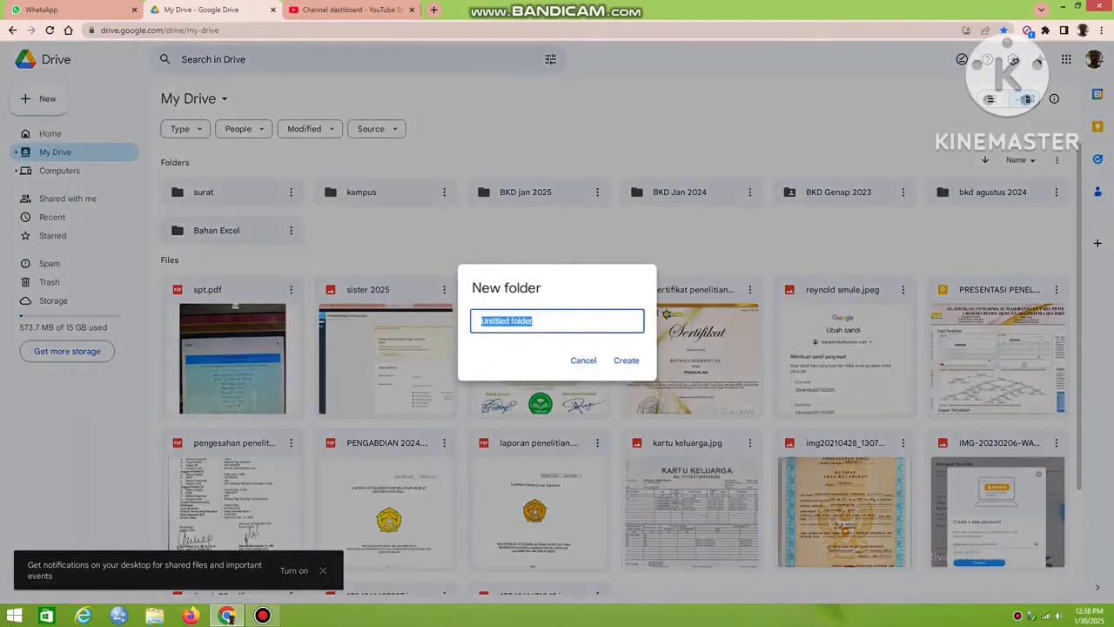
{"action": "type", "text": "bkd januari 2025"}
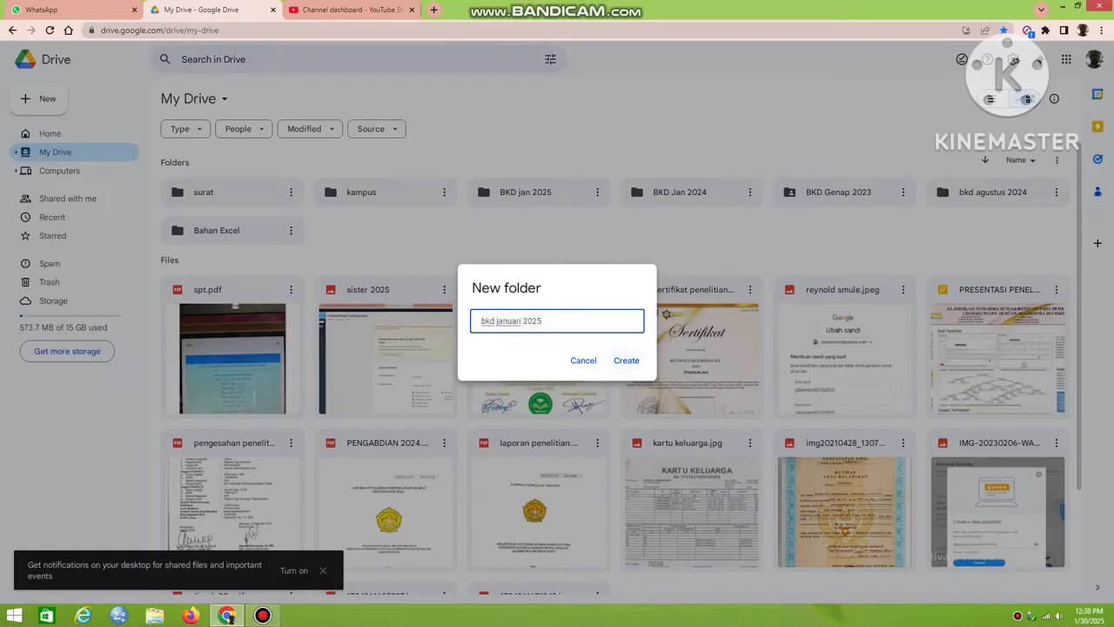
{"action": "key", "text": "Return"}
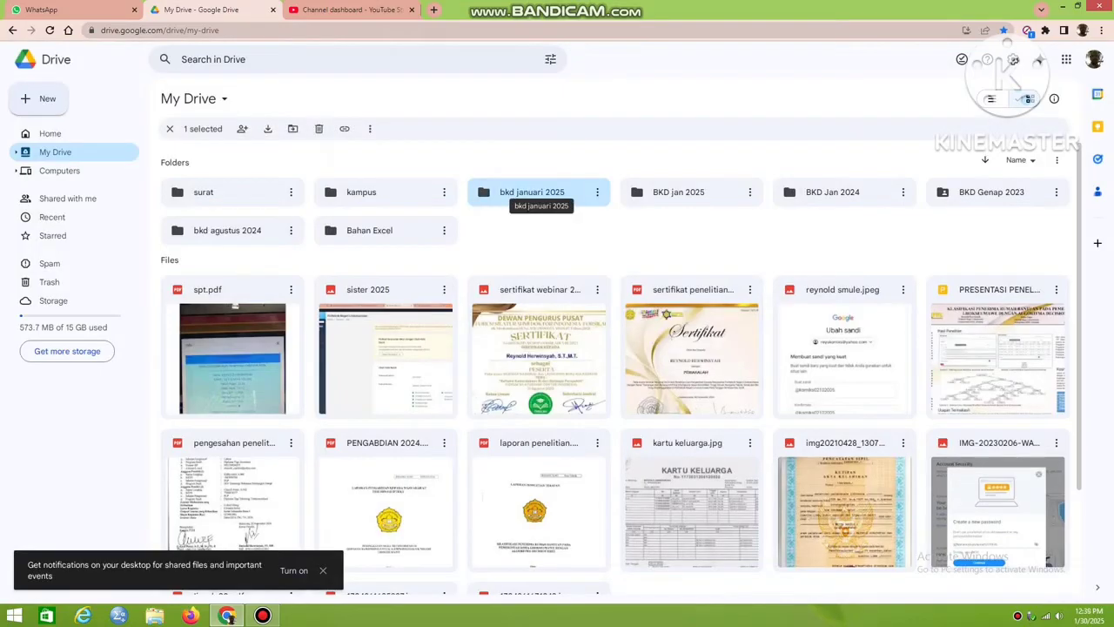
{"action": "double_click", "coordinate": [533, 194]}
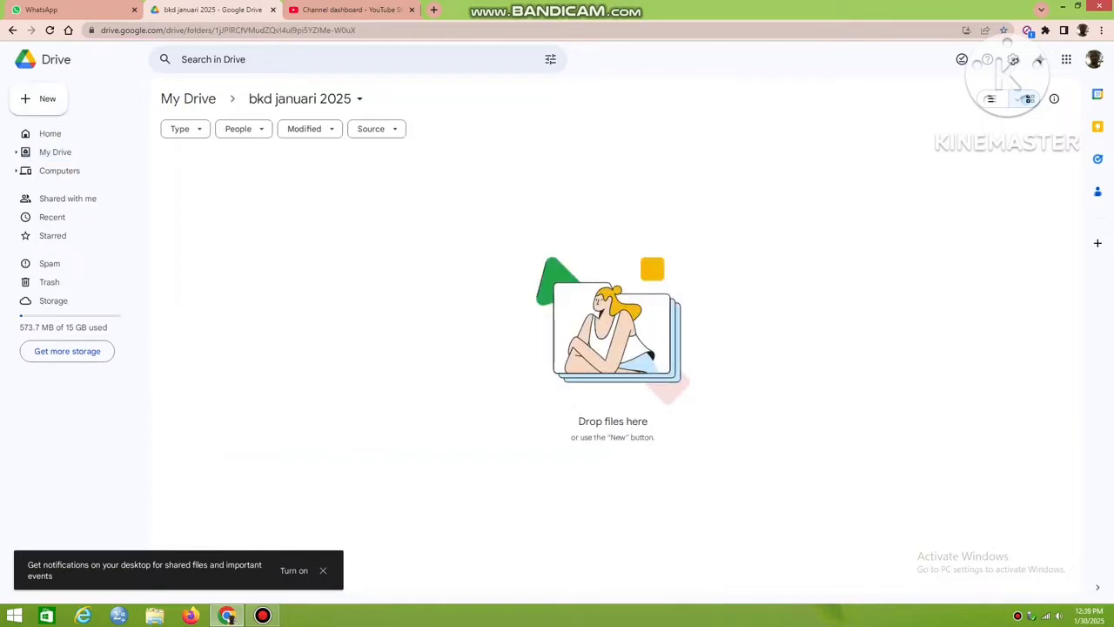
In a new browser tab, open the shared SK folder's SK TAHUN 2024-2025 subfolder and its lecturer attendance recap folder for SEMESTER GANJIL 2024-2025.
{"action": "left_click", "coordinate": [434, 9]}
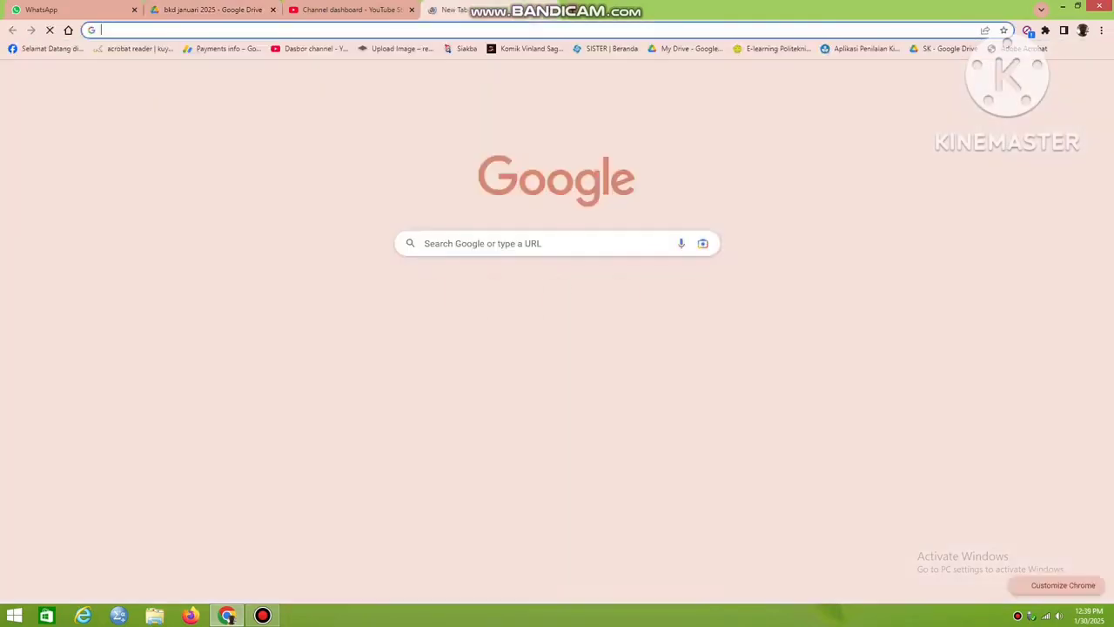
{"action": "left_click", "coordinate": [947, 48]}
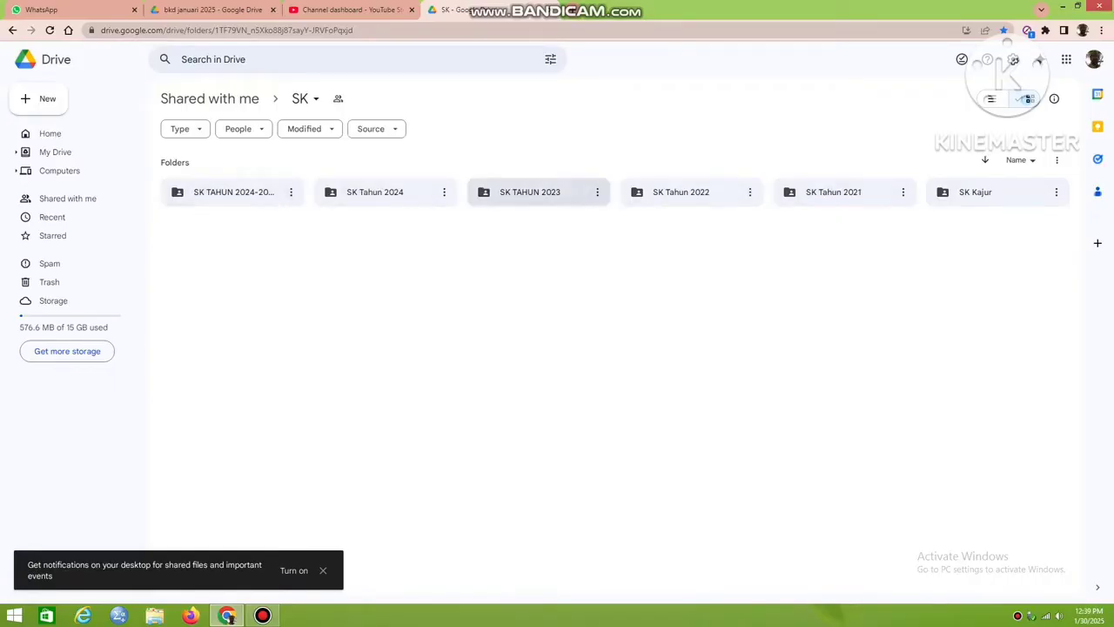
{"action": "double_click", "coordinate": [233, 192]}
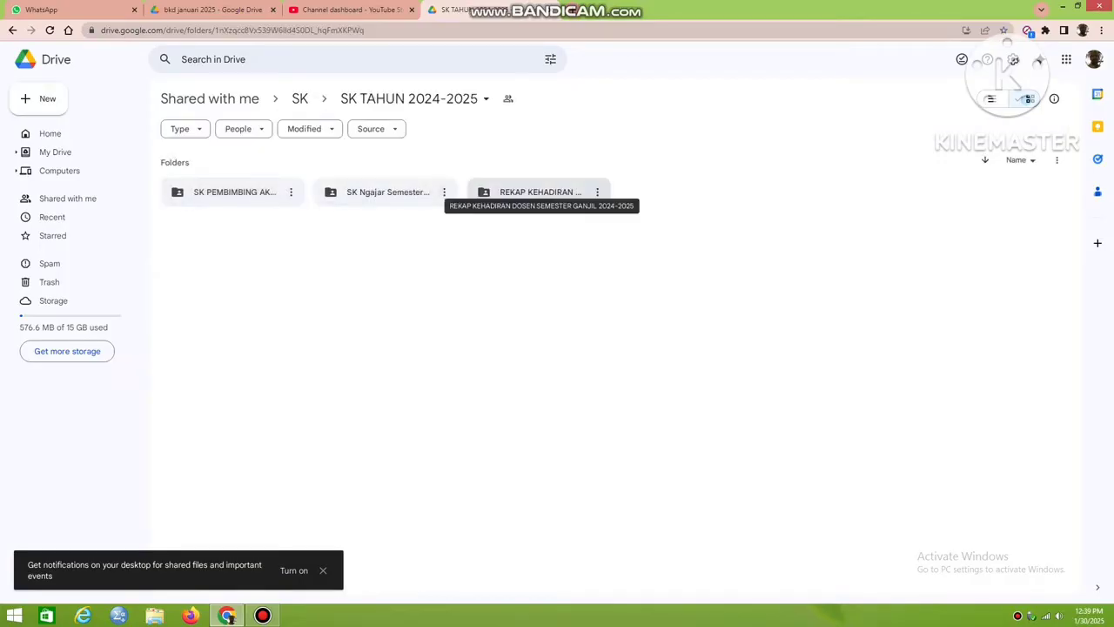
{"action": "double_click", "coordinate": [607, 201]}
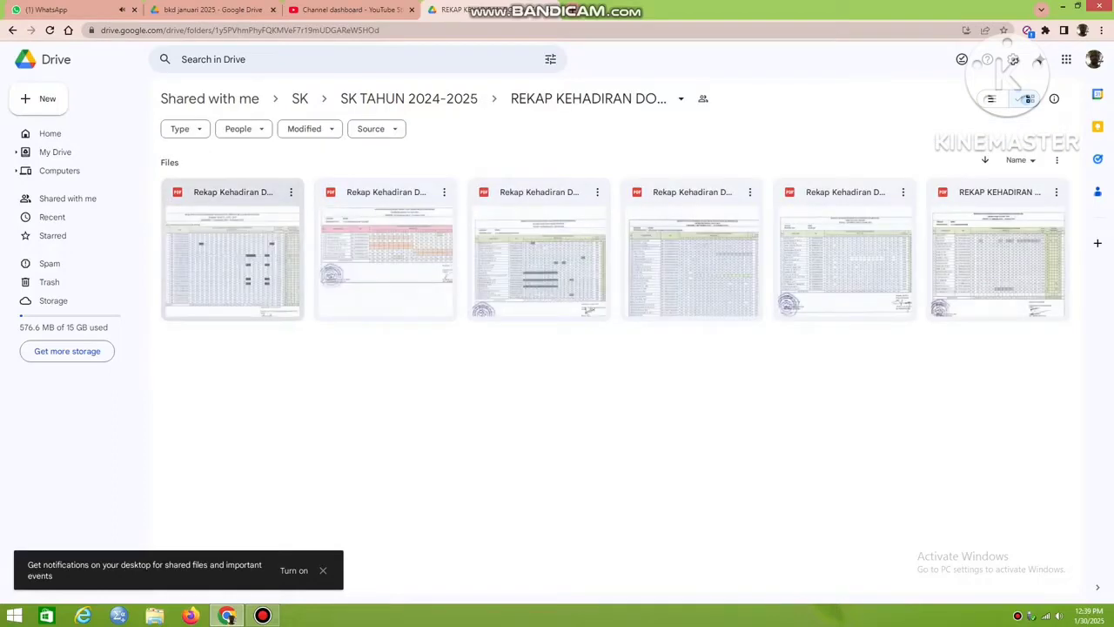
Look through the lecturer attendance recap PDFs for the MKSP, MKIT, ASP and ALKS study programs.
{"action": "double_click", "coordinate": [233, 257]}
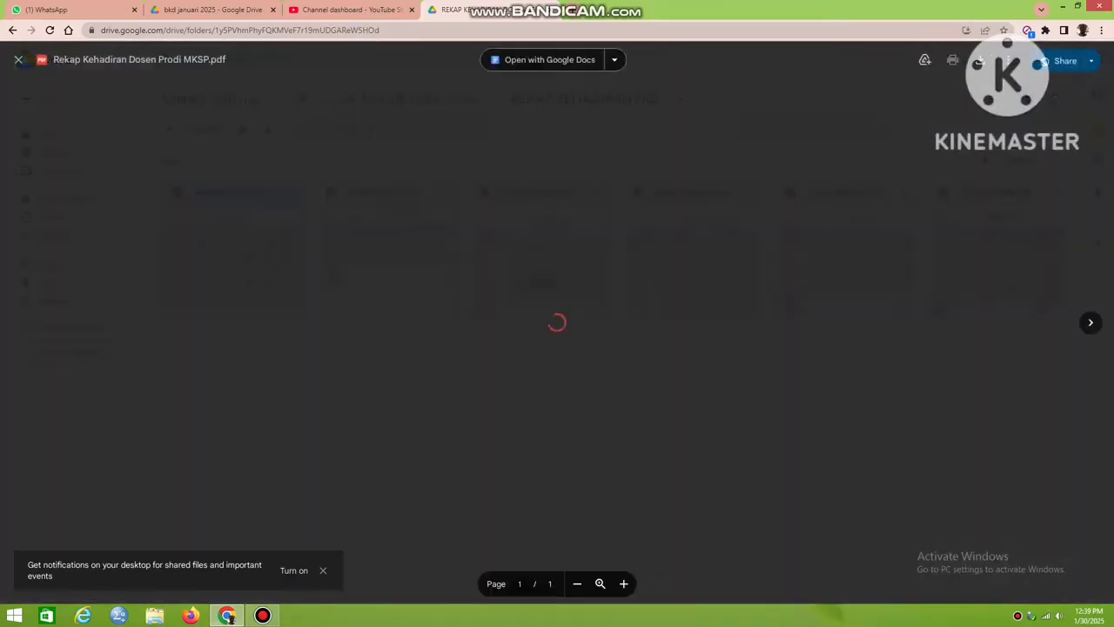
{"action": "key", "text": "Escape"}
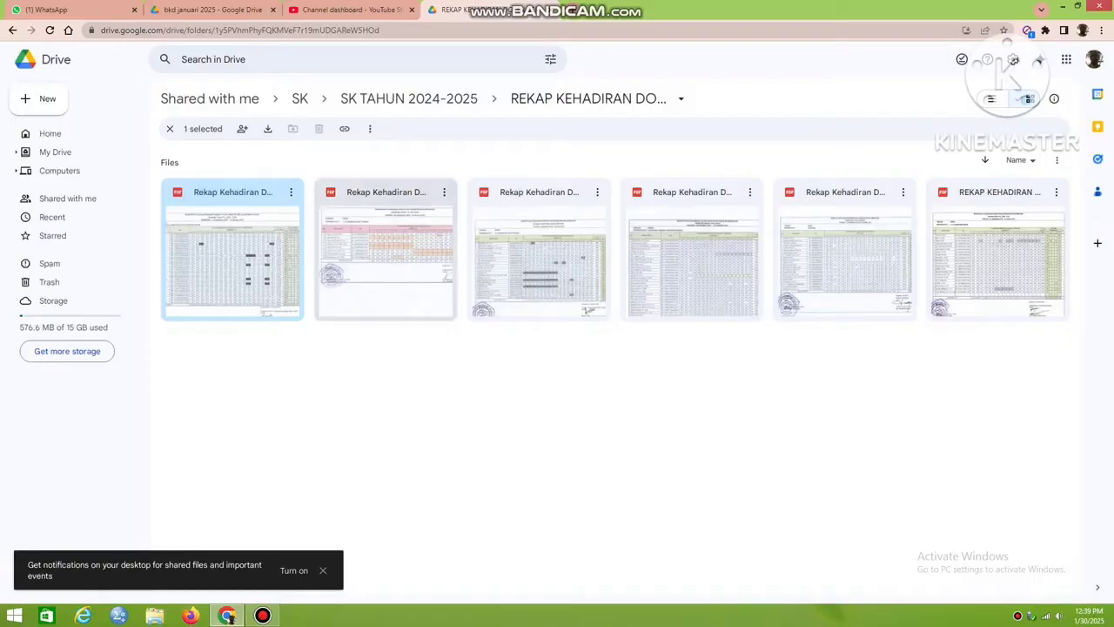
{"action": "double_click", "coordinate": [386, 257]}
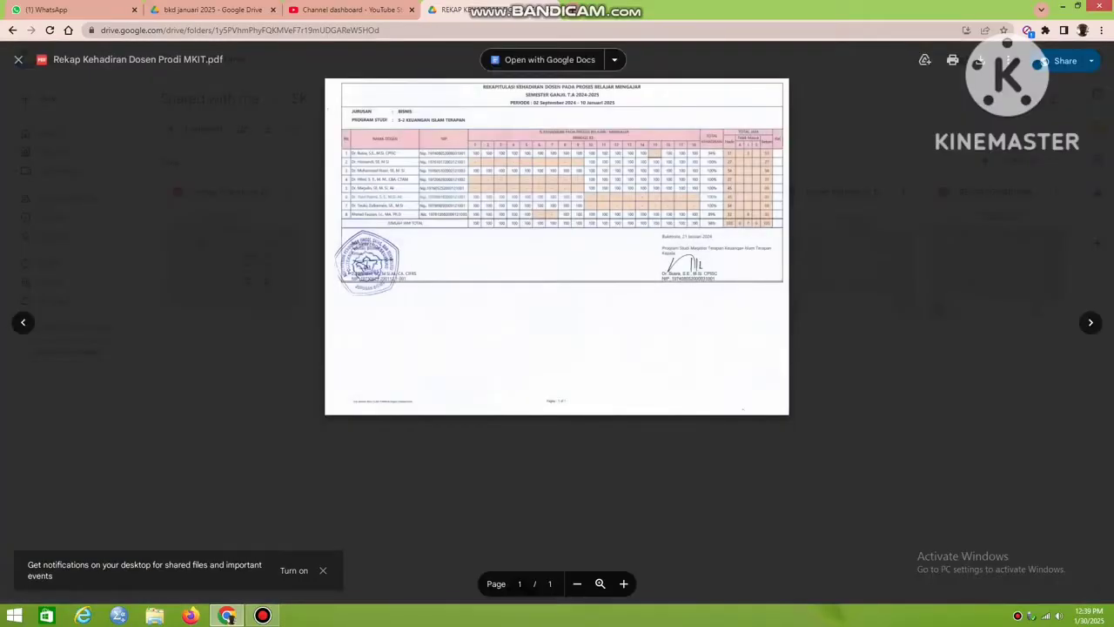
{"action": "left_click", "coordinate": [19, 60]}
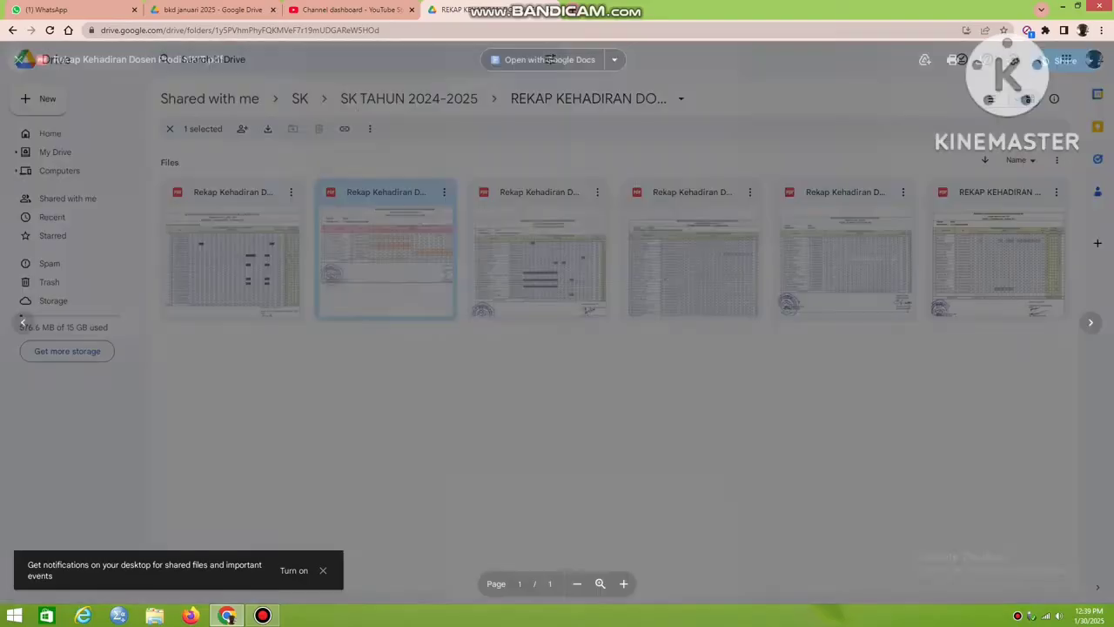
{"action": "double_click", "coordinate": [539, 257]}
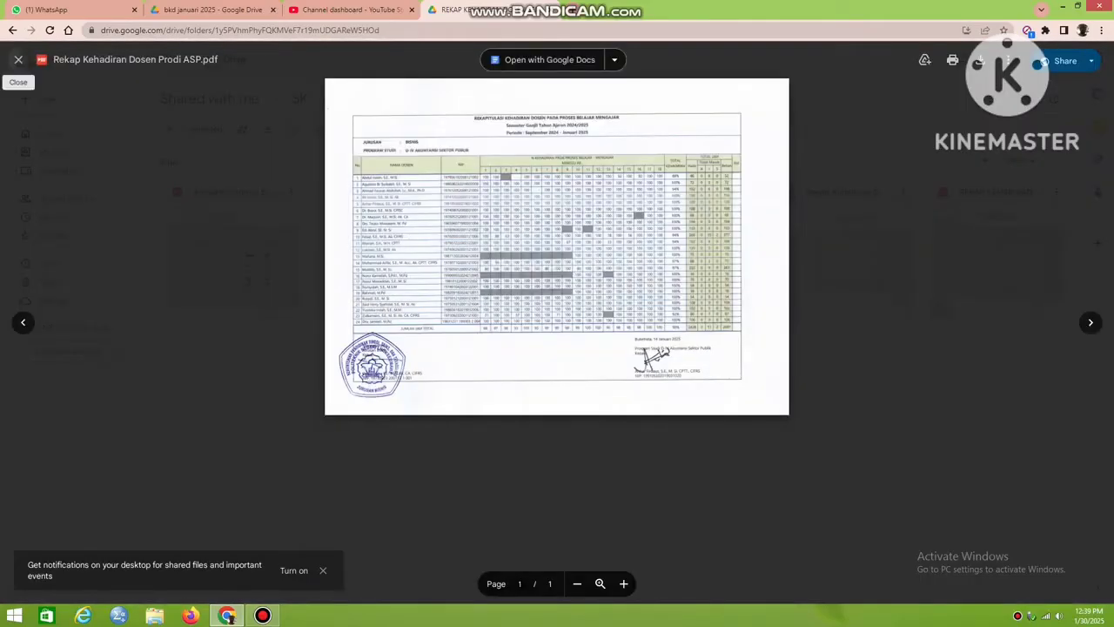
{"action": "left_click", "coordinate": [19, 59]}
{"action": "double_click", "coordinate": [692, 257]}
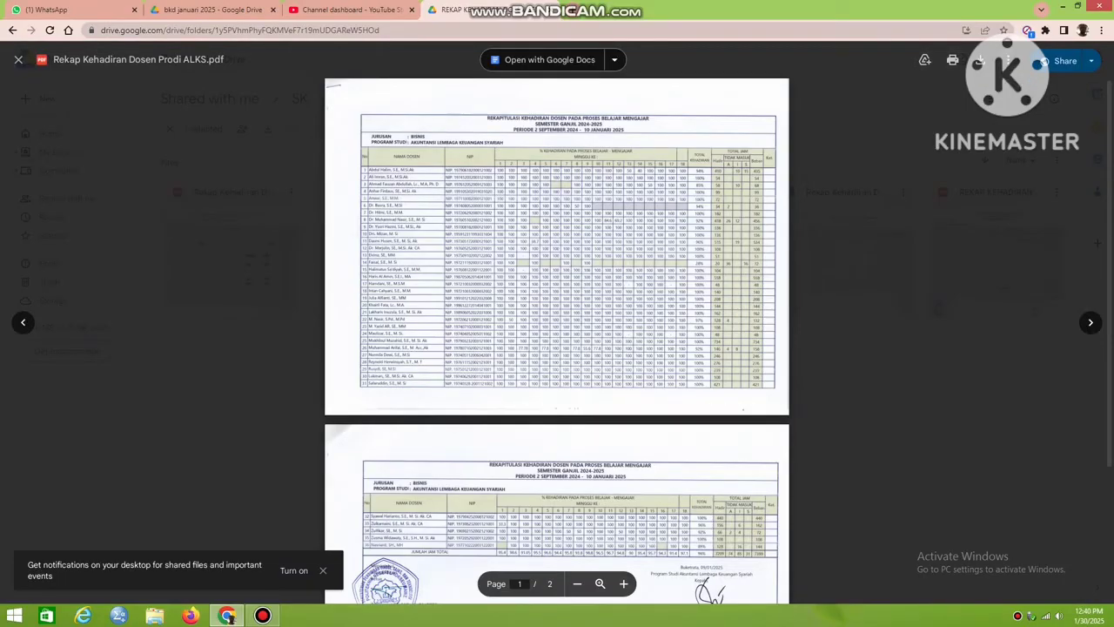
Upload the downloaded Rekap Kehadiran Dosen Prodi ALKS PDF from Downloads to the "bkd januari 2025" folder in Google Drive.
{"action": "left_click", "coordinate": [18, 60]}
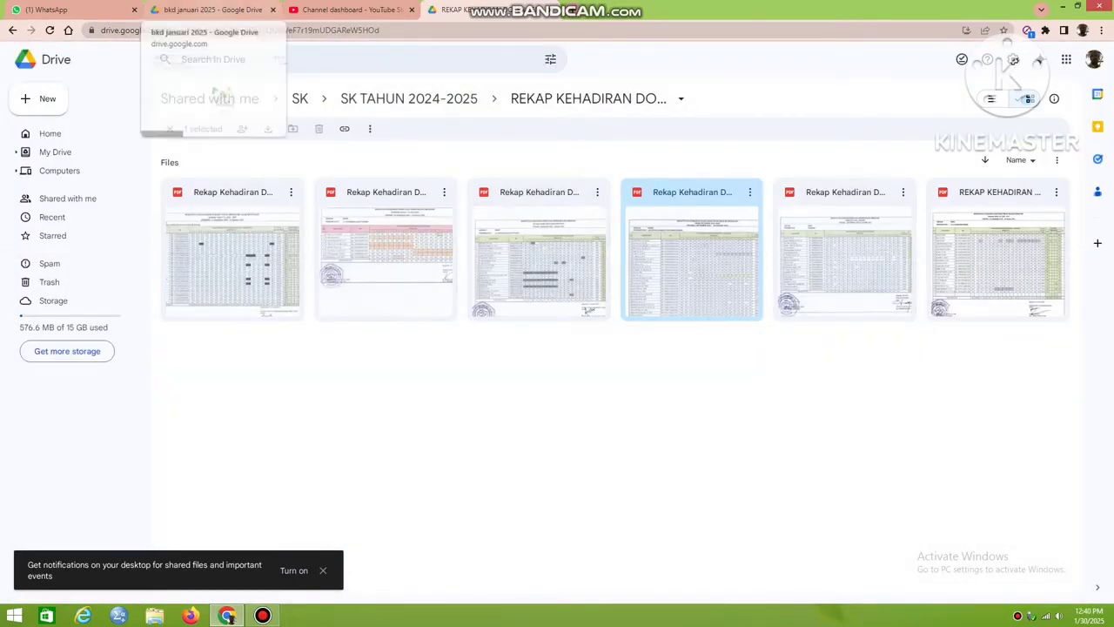
{"action": "left_click", "coordinate": [209, 10]}
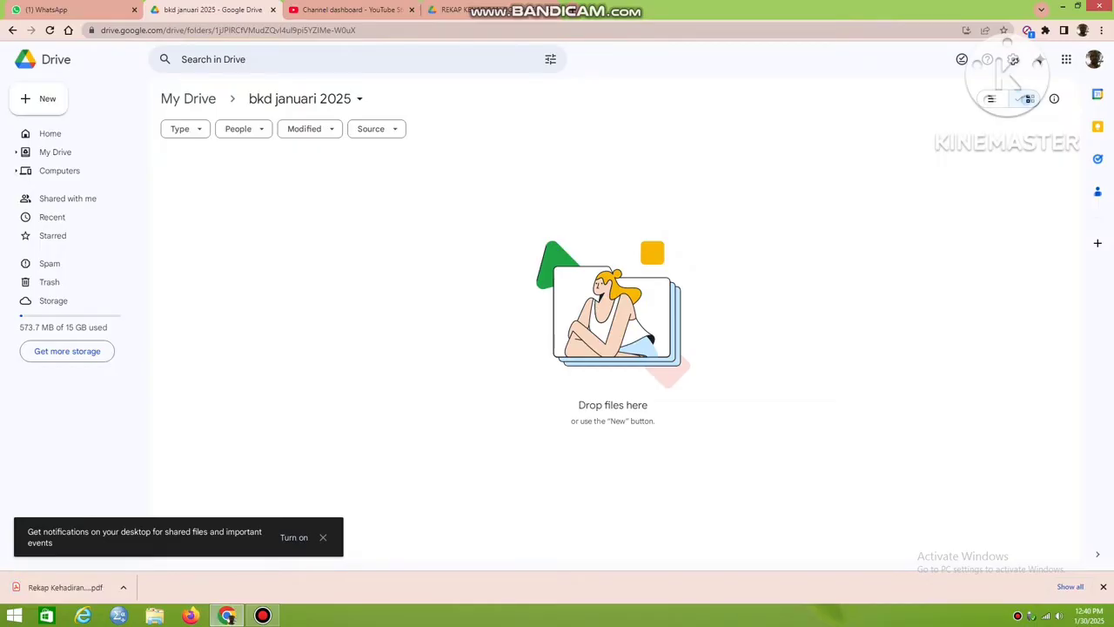
{"action": "left_click", "coordinate": [39, 98]}
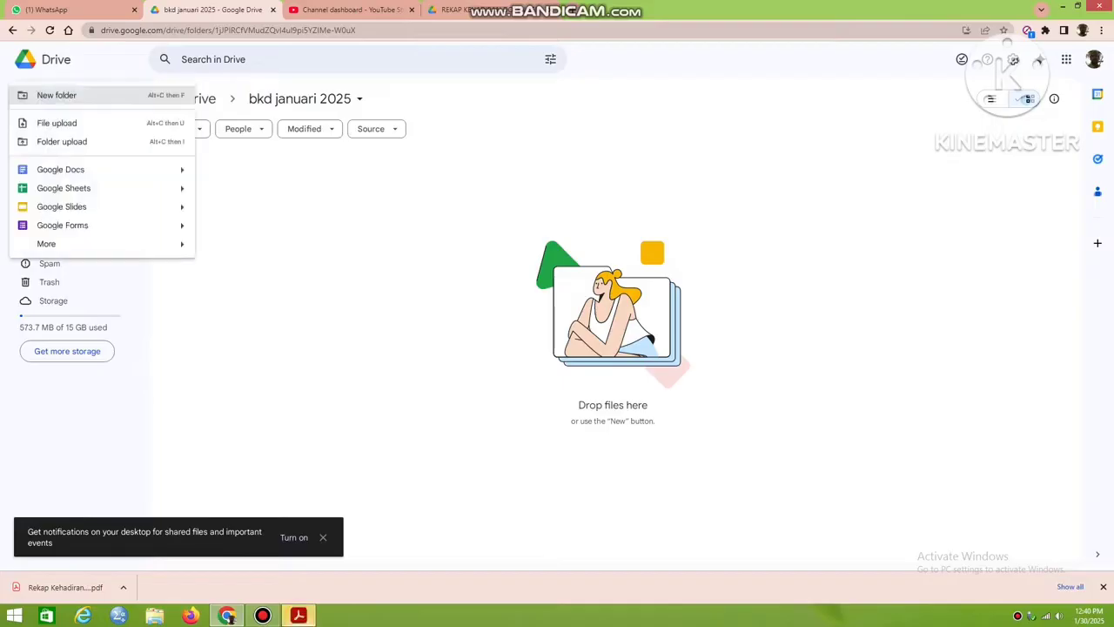
{"action": "left_click", "coordinate": [57, 123]}
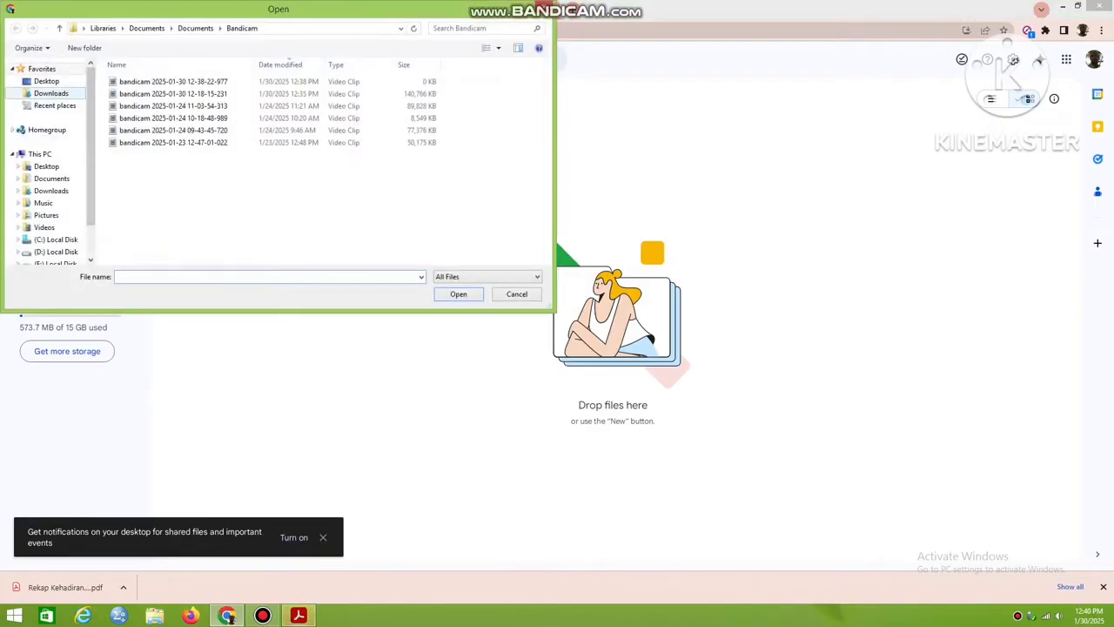
{"action": "left_click", "coordinate": [51, 94]}
{"action": "left_click", "coordinate": [173, 82]}
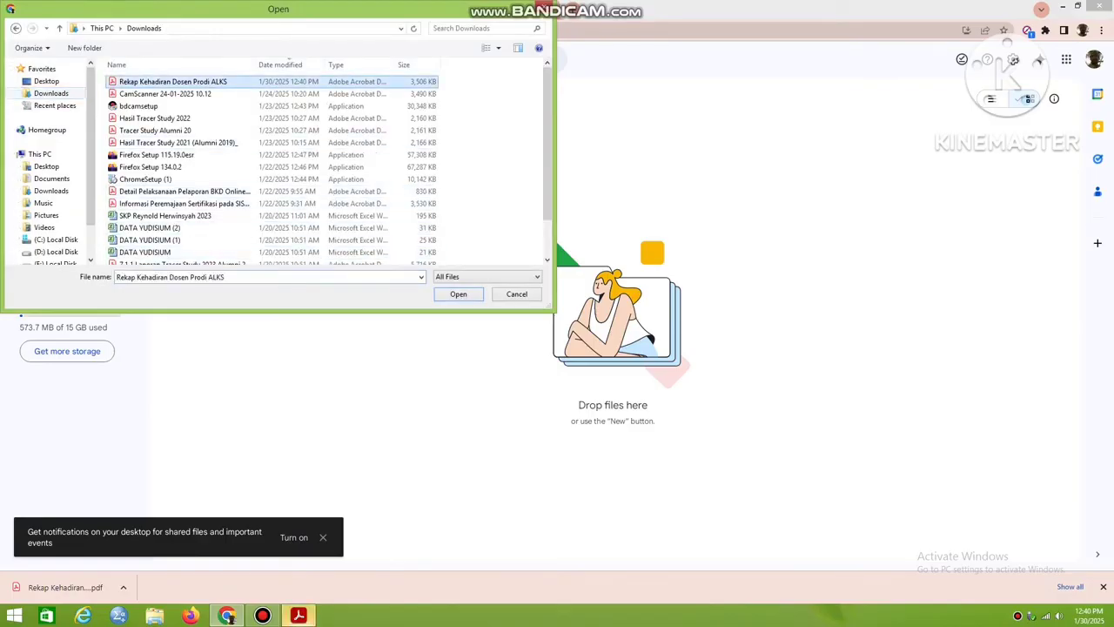
{"action": "left_click", "coordinate": [459, 295]}
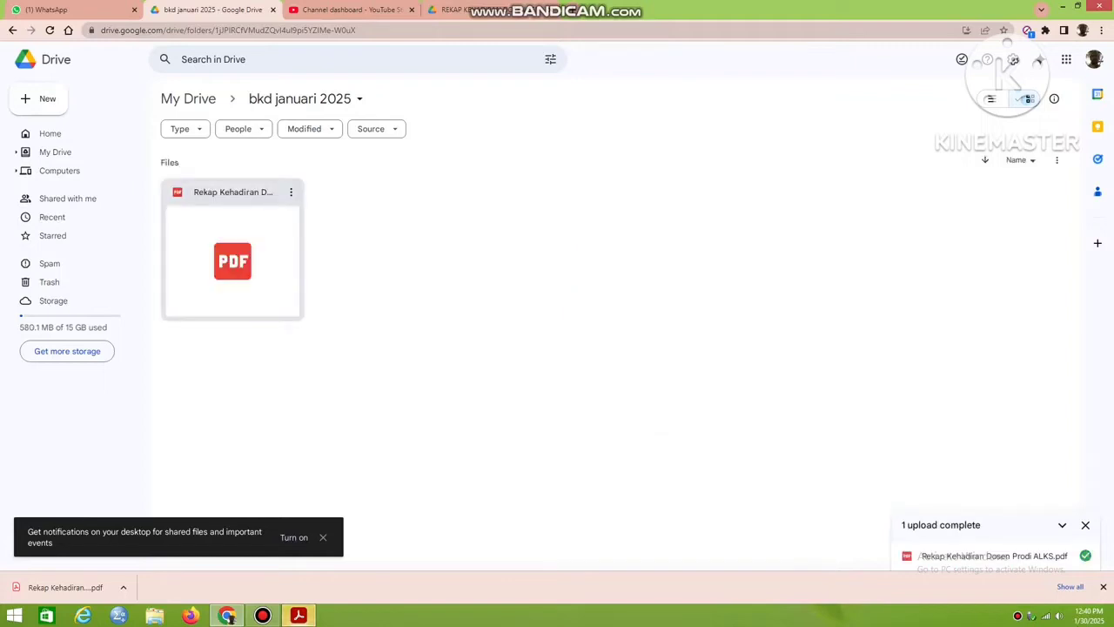
Share the uploaded Rekap Kehadiran Dosen Prodi ALKS PDF with anyone with the link, and return to the folder.
{"action": "double_click", "coordinate": [232, 260]}
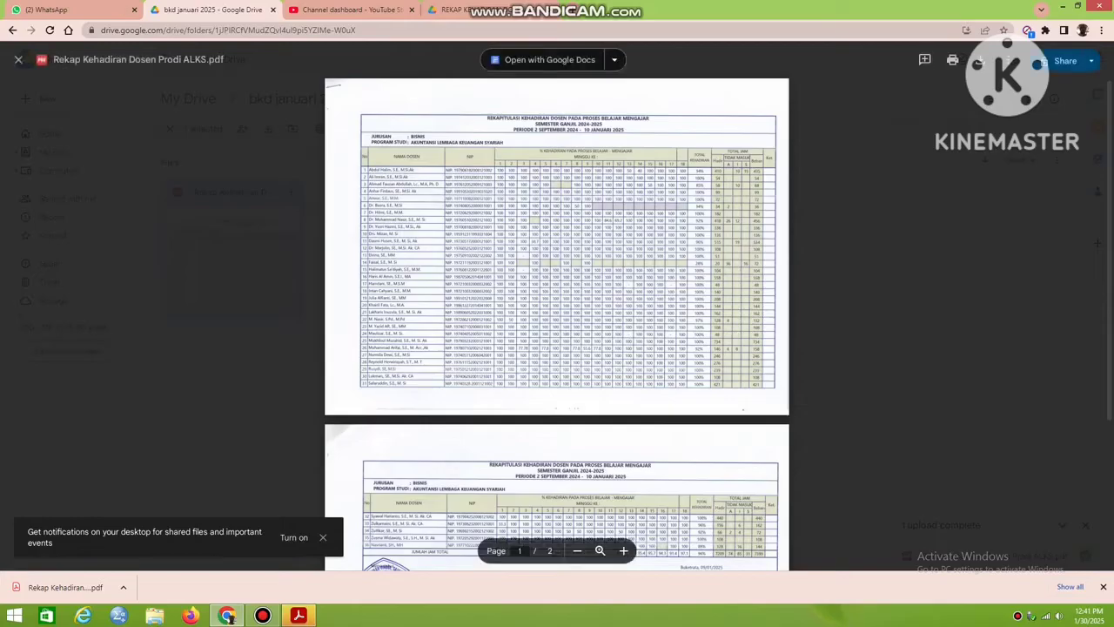
{"action": "left_click", "coordinate": [1066, 60]}
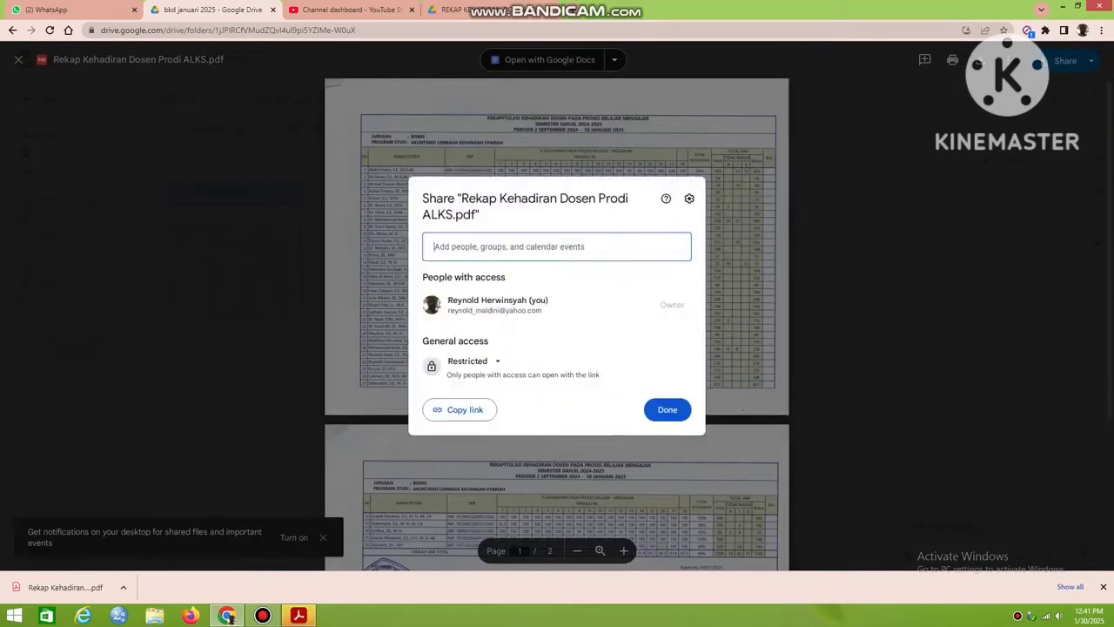
{"action": "left_click", "coordinate": [470, 361]}
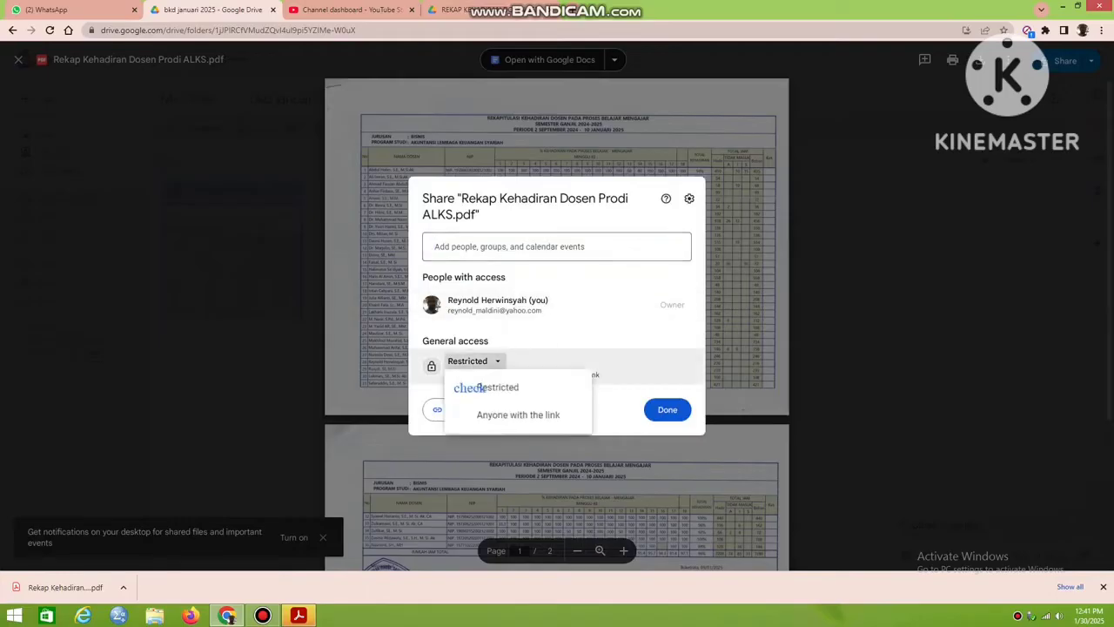
{"action": "left_click", "coordinate": [519, 415]}
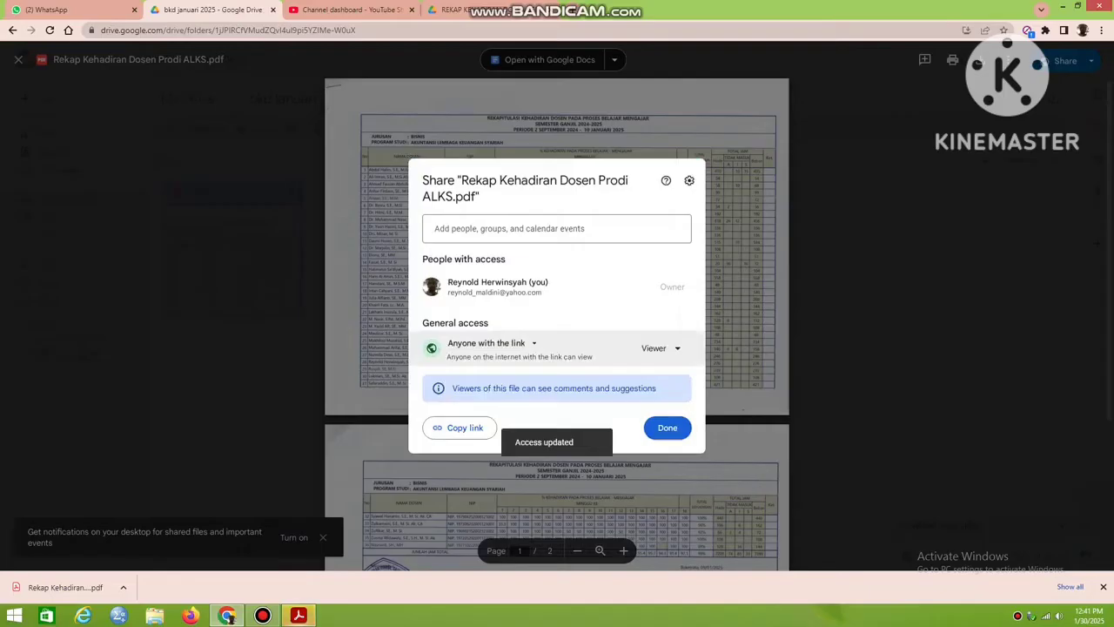
{"action": "left_click", "coordinate": [666, 427]}
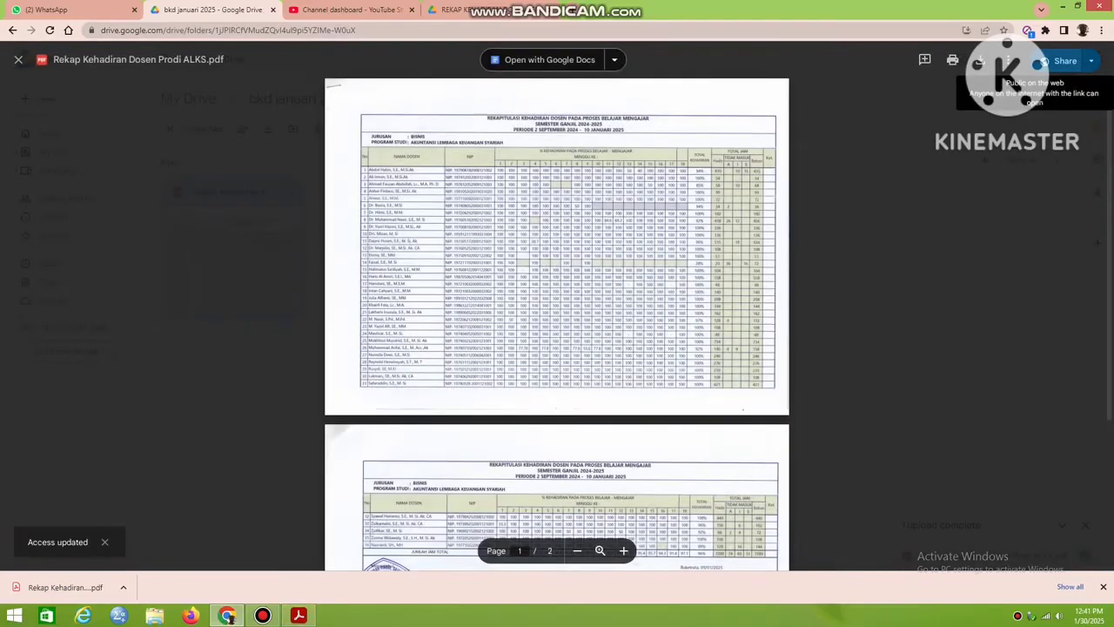
{"action": "left_click", "coordinate": [18, 59]}
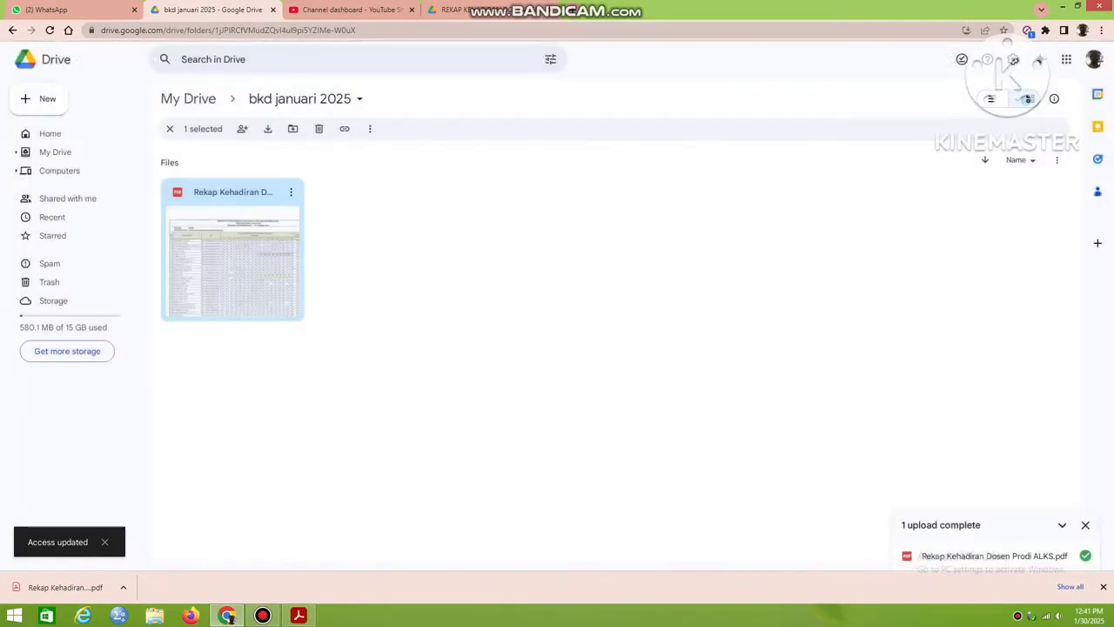
{"action": "key", "text": "Escape"}
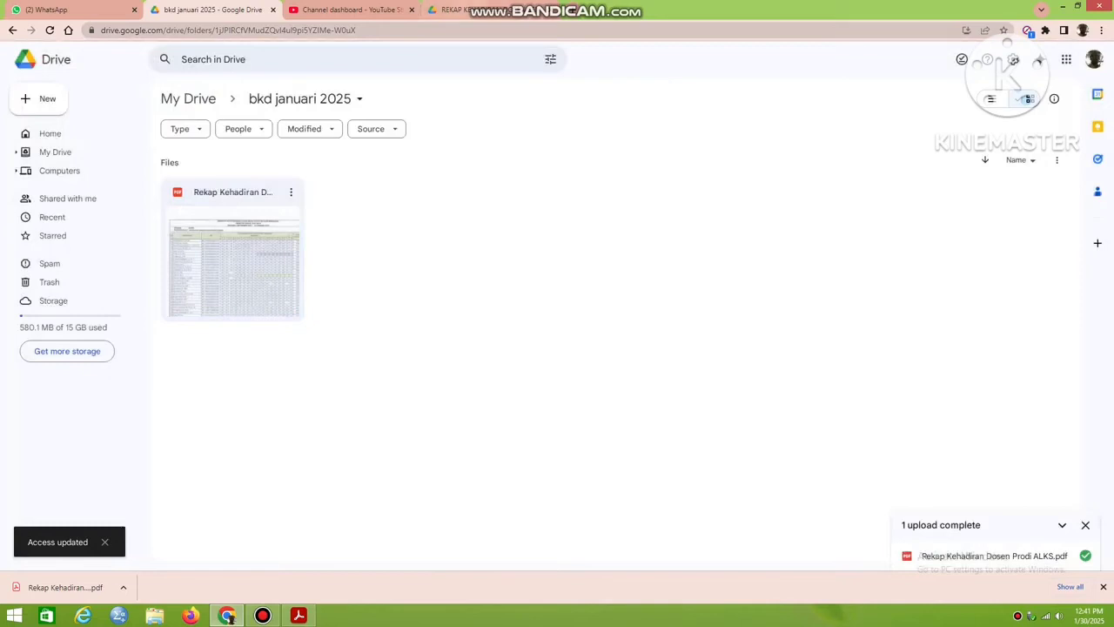
Download SK Ngajar Semester Genap Prodi ALKS RPL 2024.pdf from the SK Ngajar Semester Ganjil folder in the shared SK TAHUN 2024-2025 folder.
{"action": "left_click", "coordinate": [466, 10]}
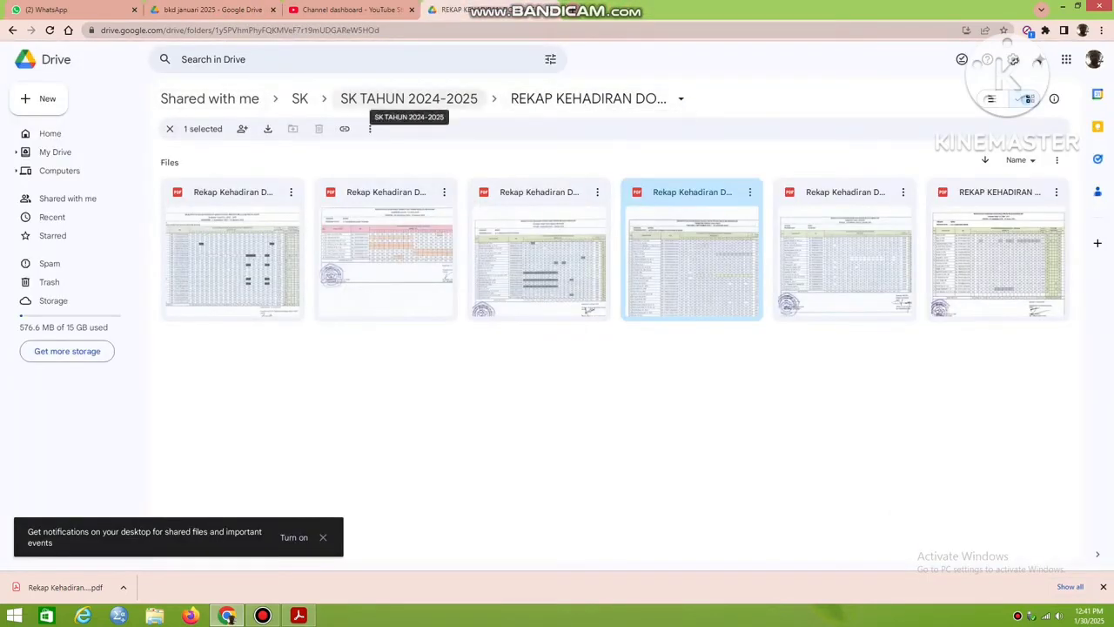
{"action": "left_click", "coordinate": [409, 99]}
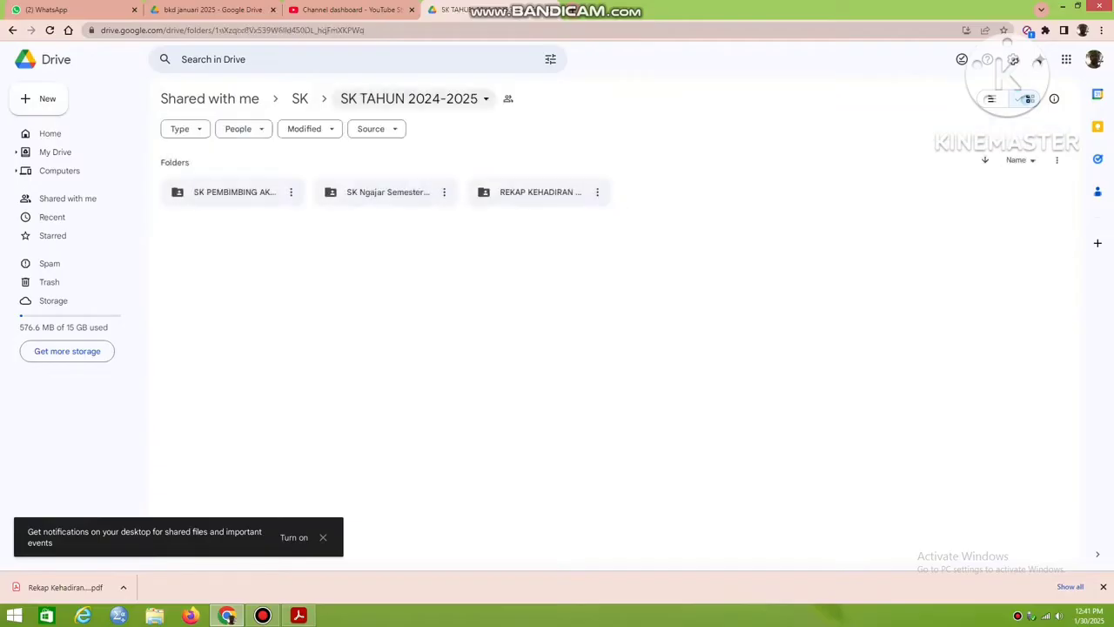
{"action": "double_click", "coordinate": [374, 192]}
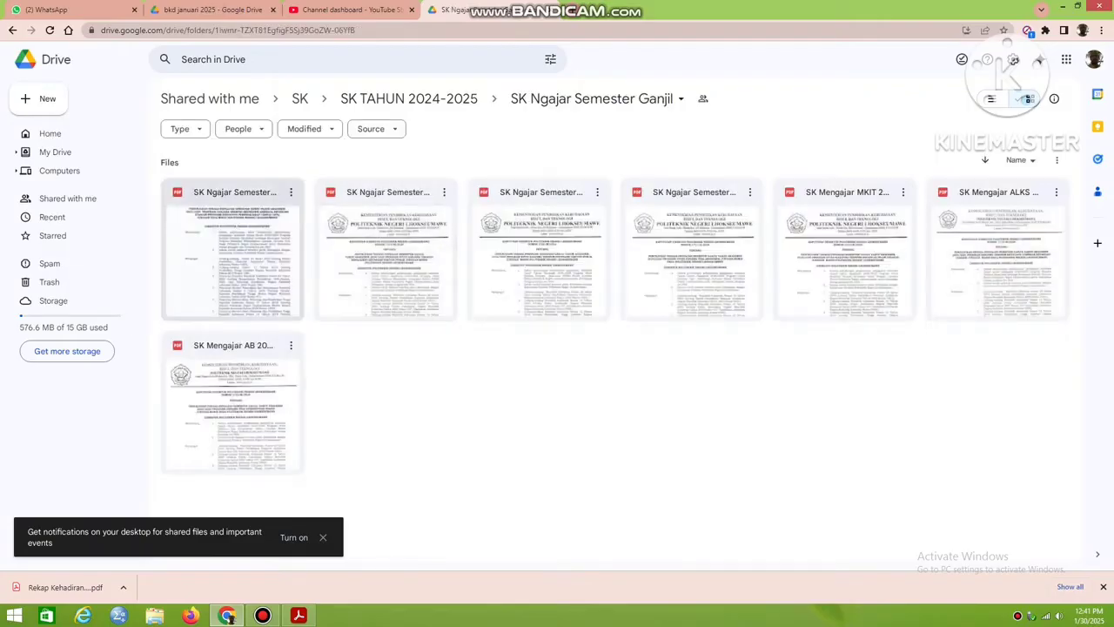
{"action": "double_click", "coordinate": [232, 253]}
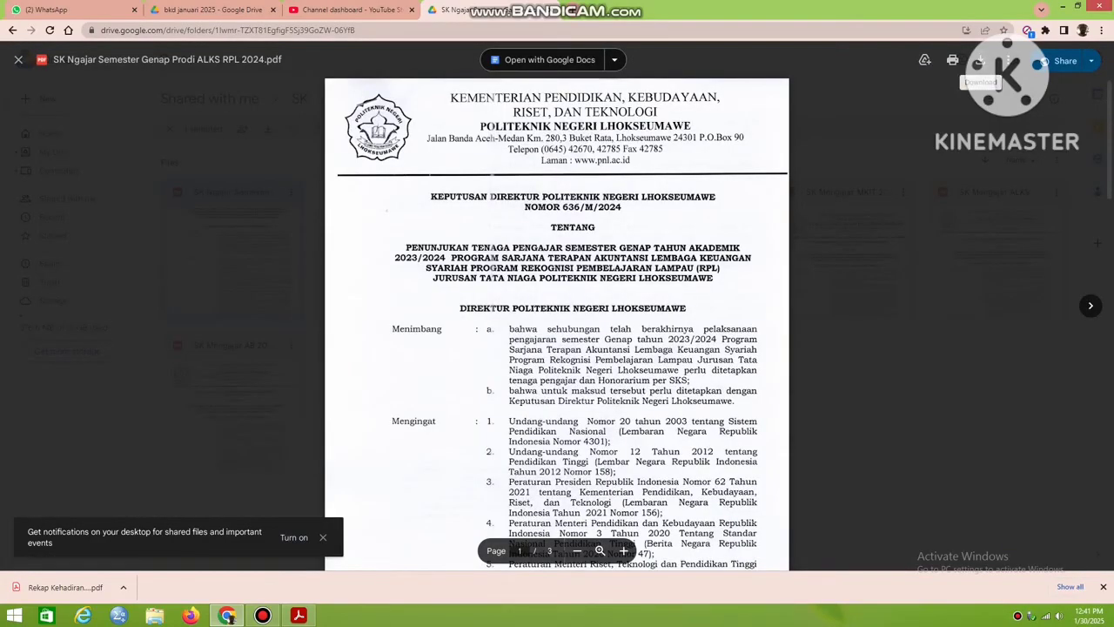
{"action": "left_click", "coordinate": [978, 61]}
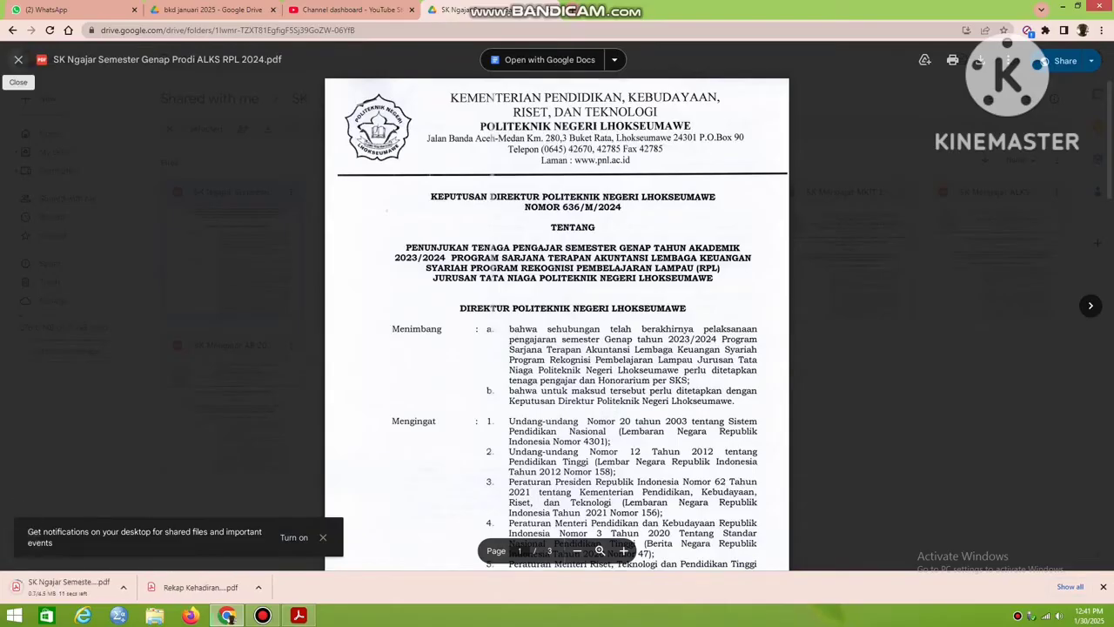
Upload the SK Ngajar Semester Genap Prodi ALKS RPL 2024 PDF from Downloads to the "bkd januari 2025" folder.
{"action": "left_click", "coordinate": [213, 10]}
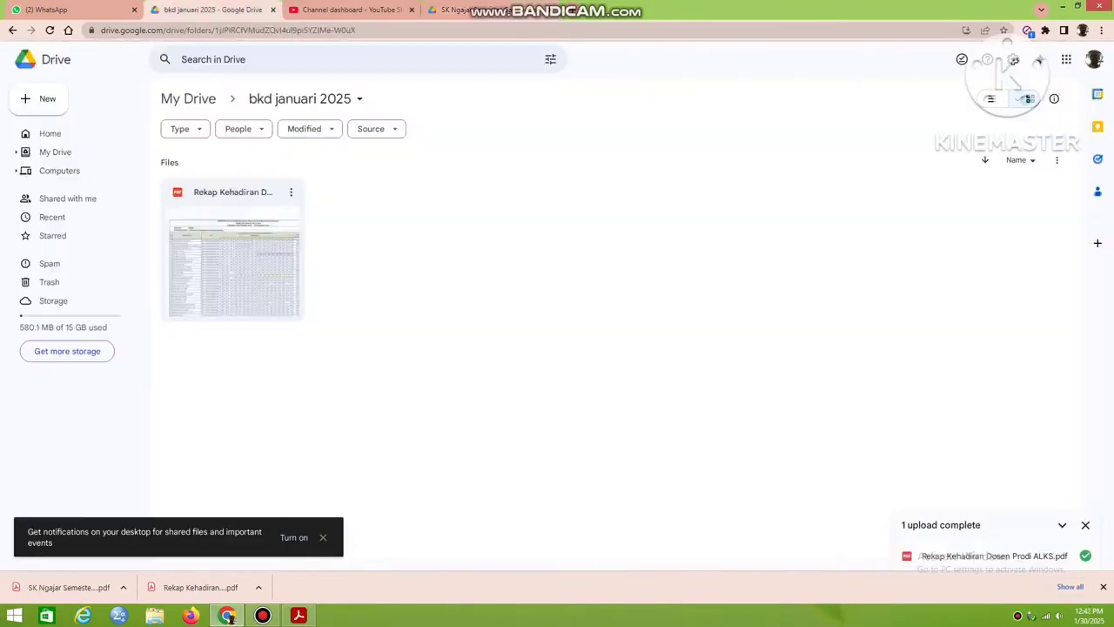
{"action": "left_click", "coordinate": [42, 98]}
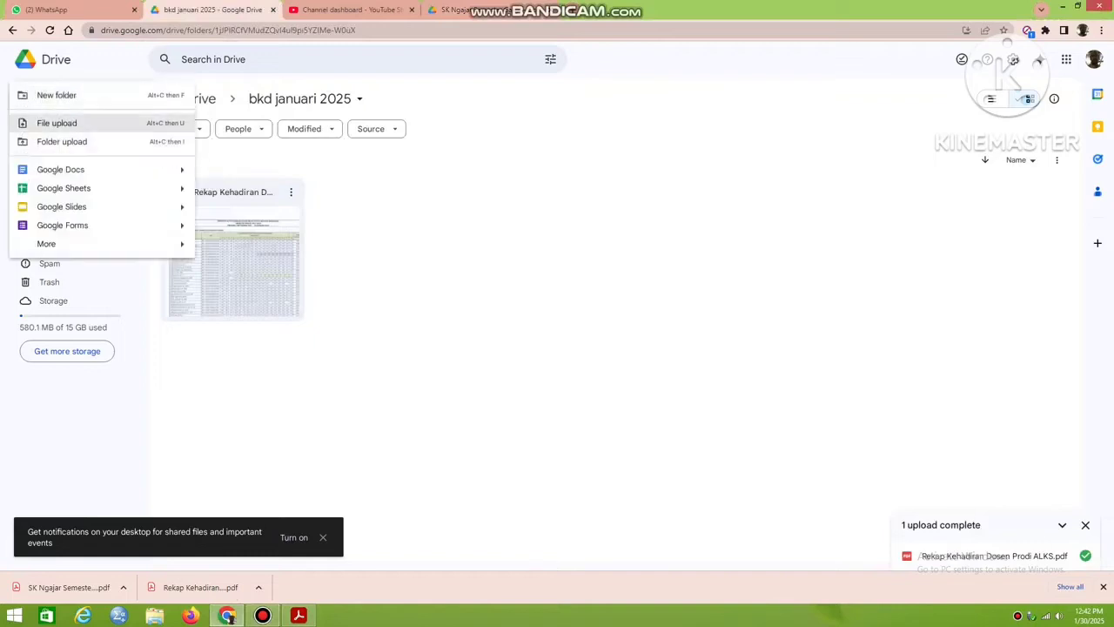
{"action": "left_click", "coordinate": [57, 124]}
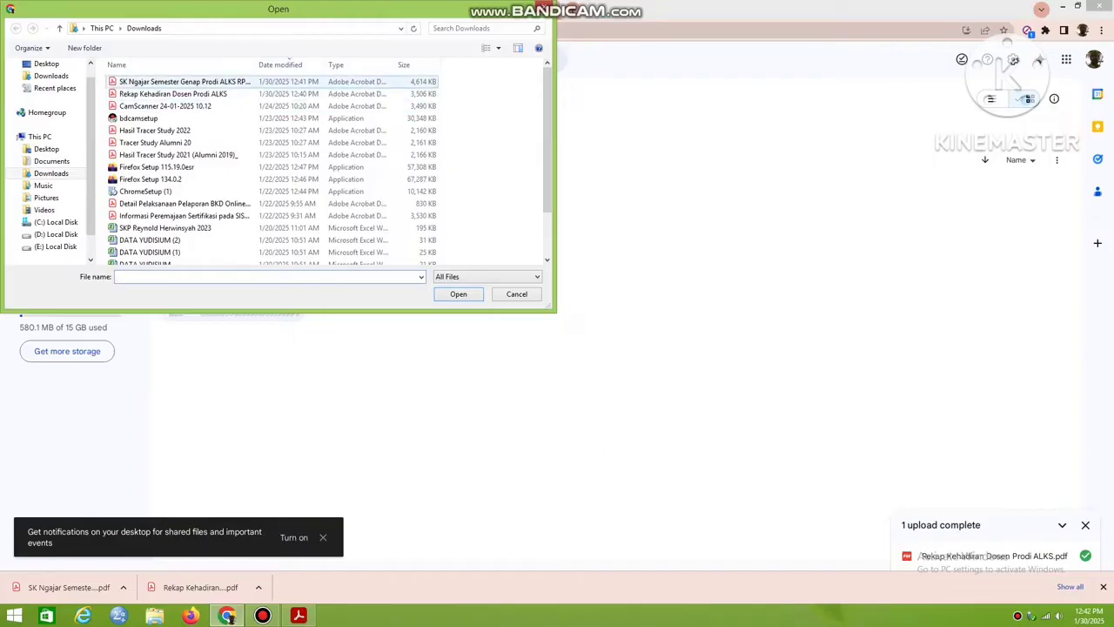
{"action": "left_click", "coordinate": [185, 82]}
{"action": "left_click", "coordinate": [474, 295]}
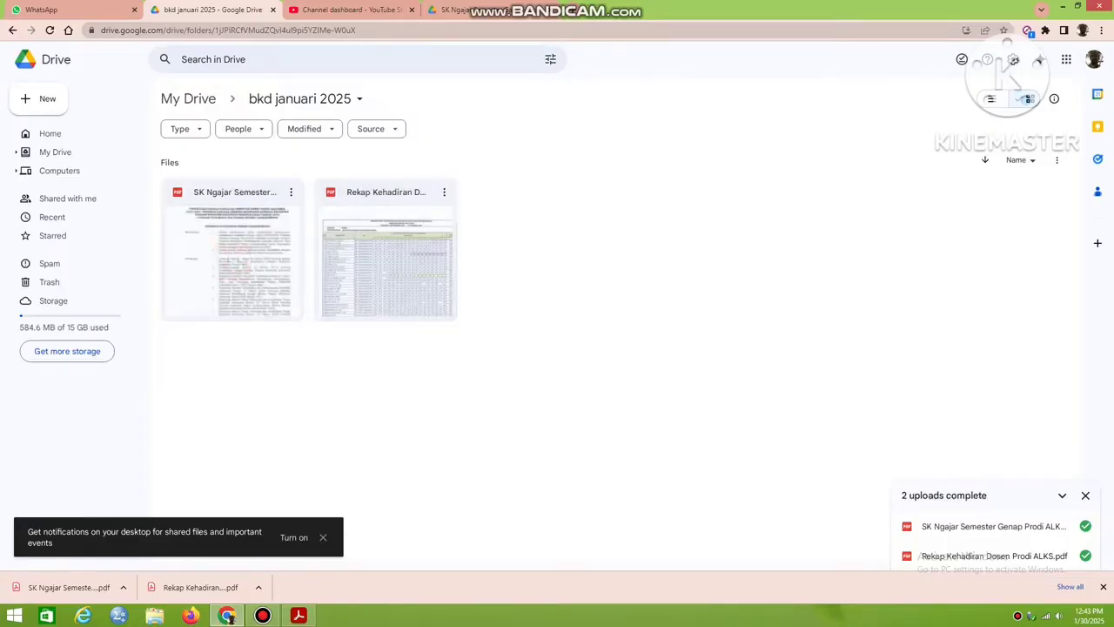
Set the uploaded SK Ngajar Semester Genap Prodi ALKS RPL 2024 PDF's general access to anyone with the link and close its preview.
{"action": "double_click", "coordinate": [232, 261]}
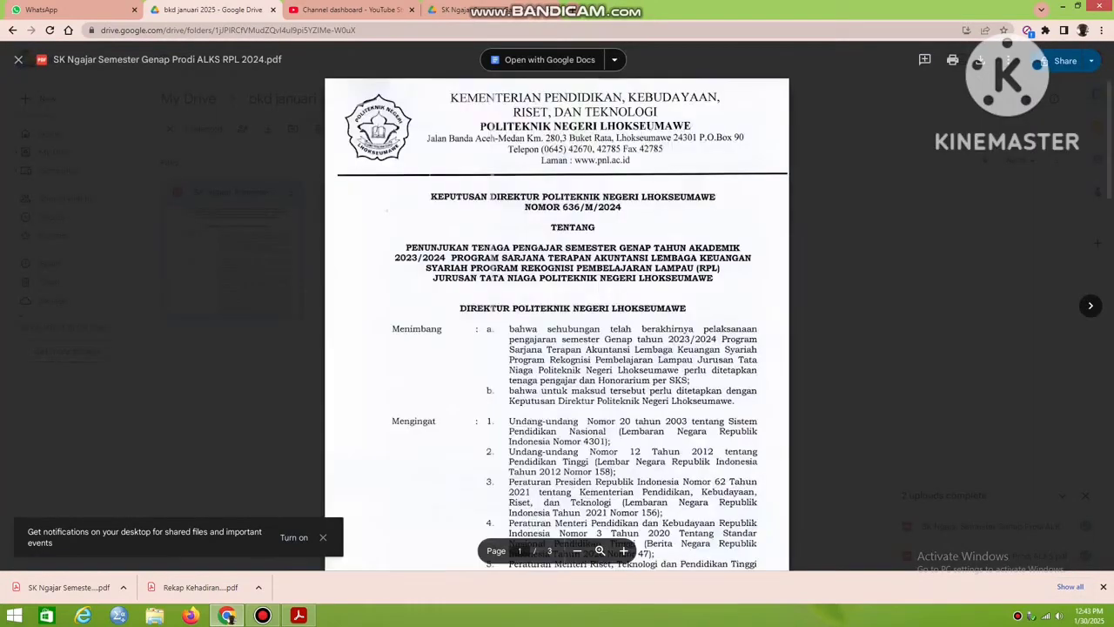
{"action": "left_click", "coordinate": [1064, 60]}
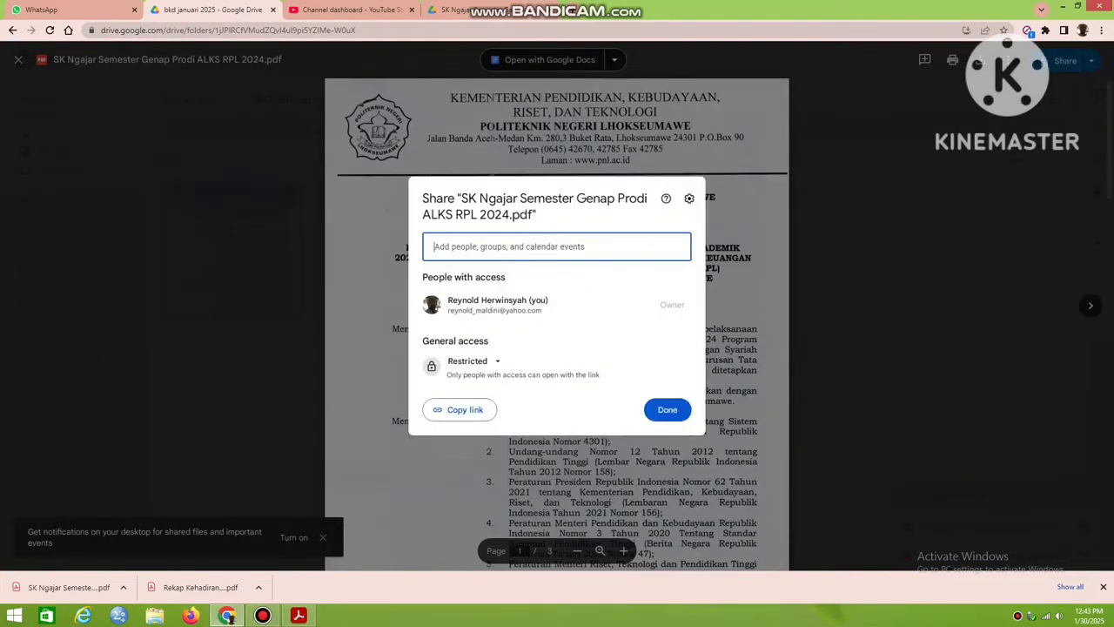
{"action": "left_click", "coordinate": [470, 360]}
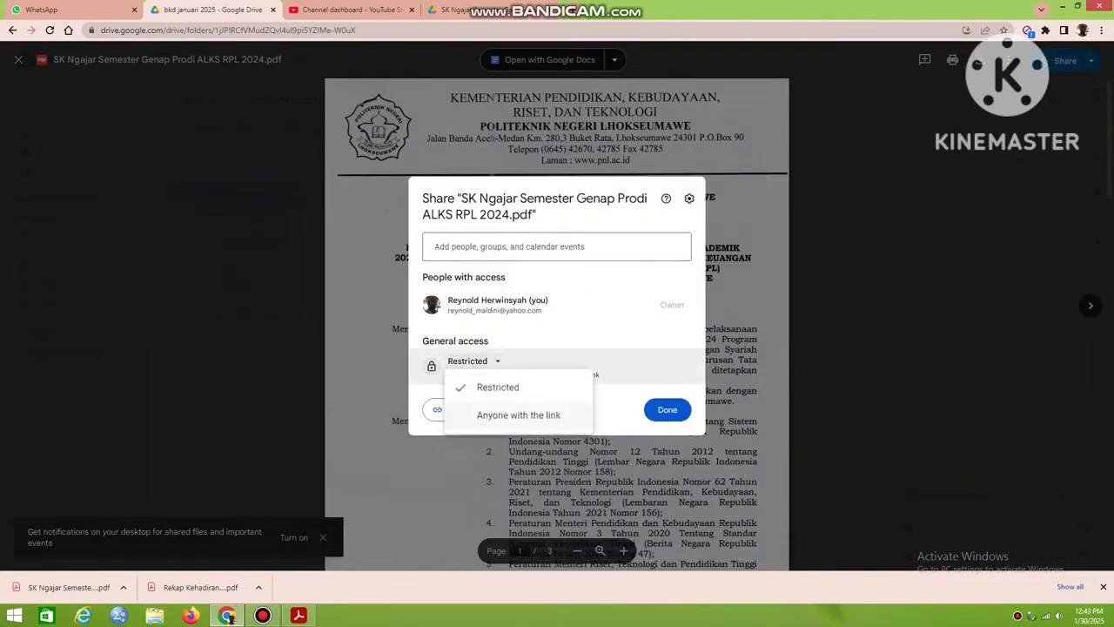
{"action": "left_click", "coordinate": [510, 482]}
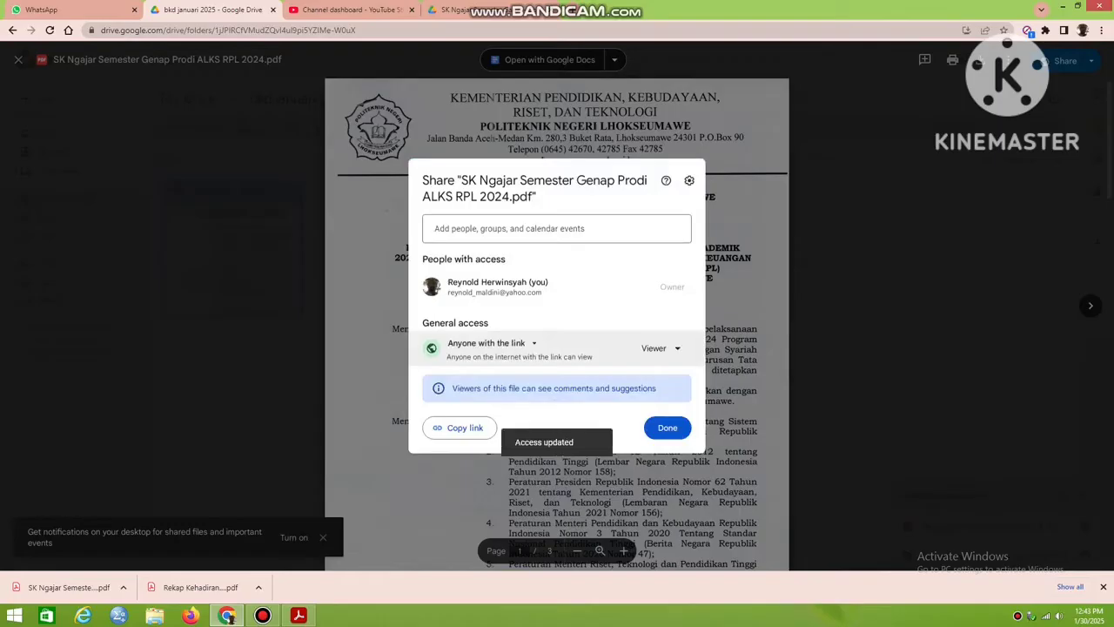
{"action": "left_click", "coordinate": [667, 427]}
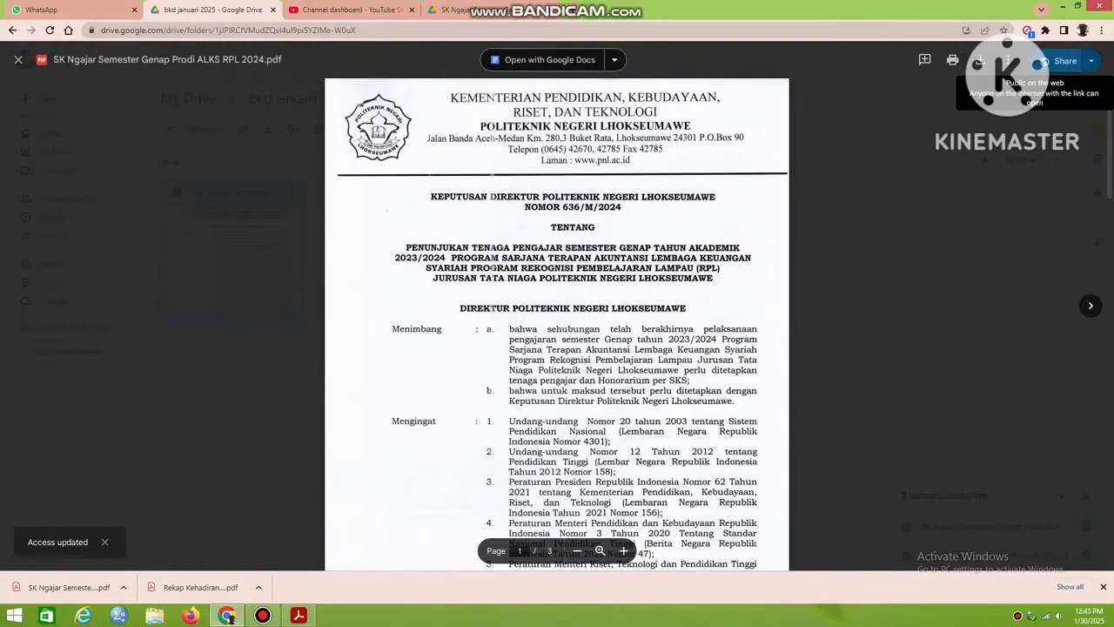
{"action": "key", "text": "Escape"}
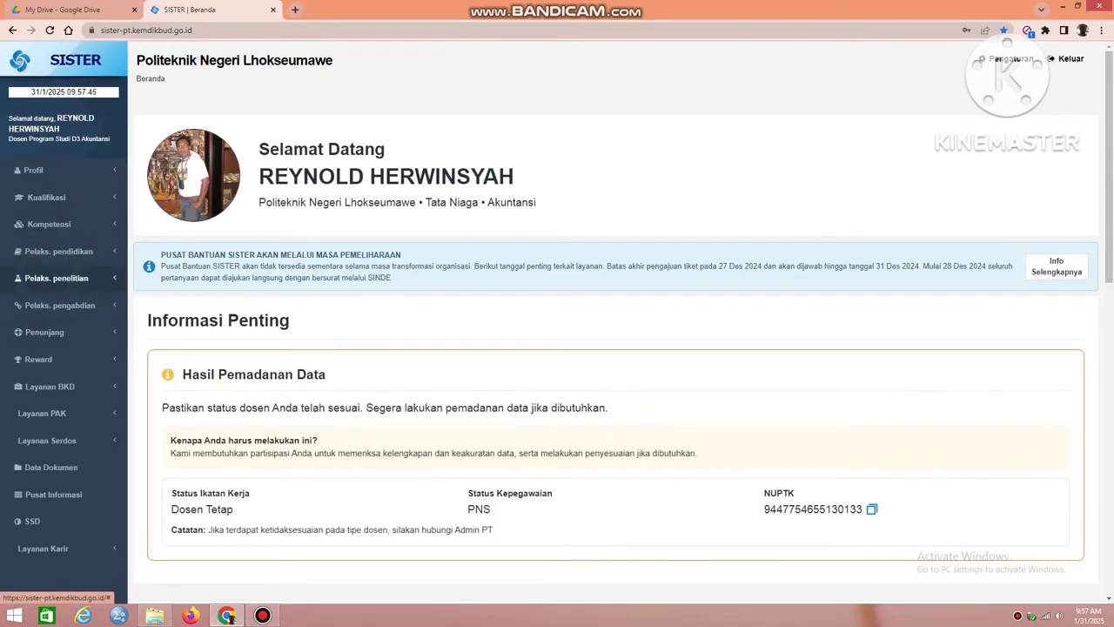
In SISTER, view the Penelitian activity list and open the 2024/2025 Ganjil performance report from the BKD activity recap.
{"action": "left_click", "coordinate": [57, 278]}
{"action": "left_click", "coordinate": [53, 300]}
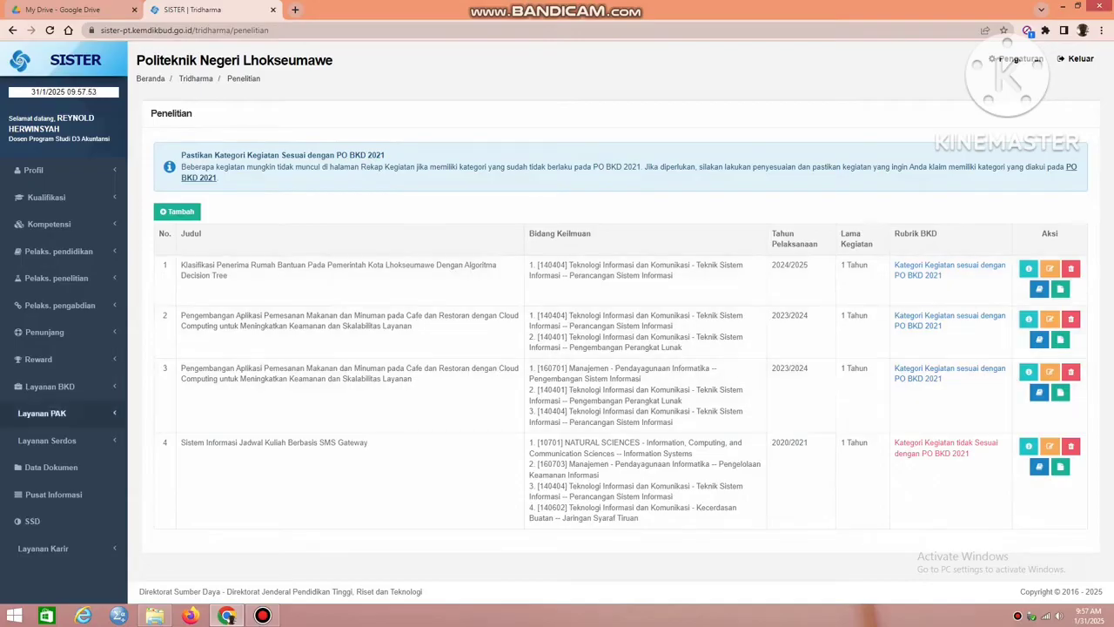
{"action": "left_click", "coordinate": [50, 385]}
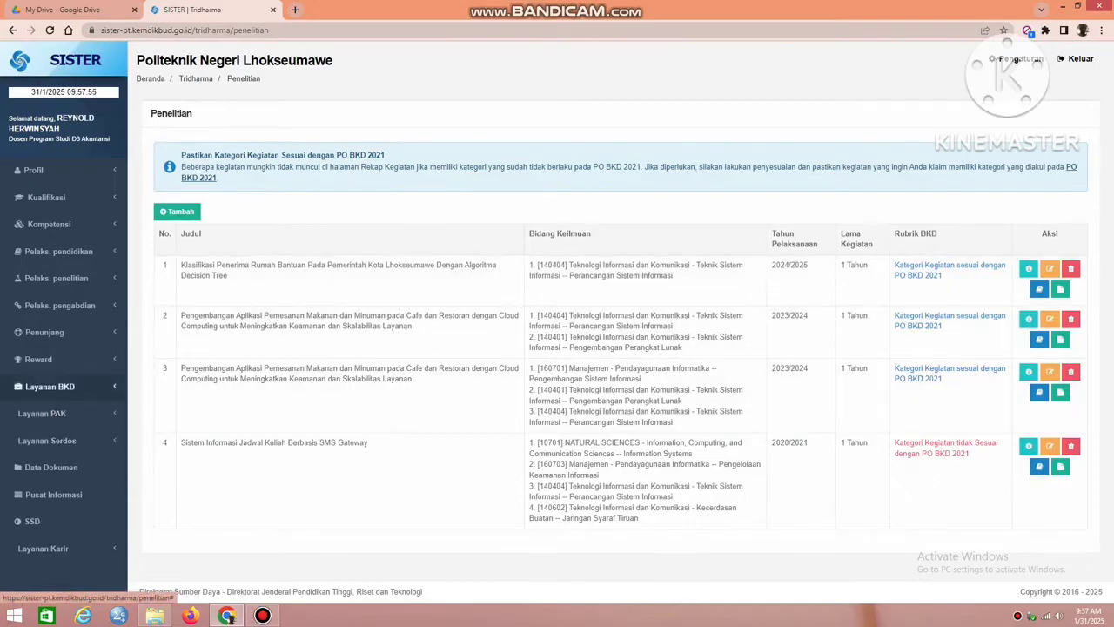
{"action": "left_click", "coordinate": [63, 408]}
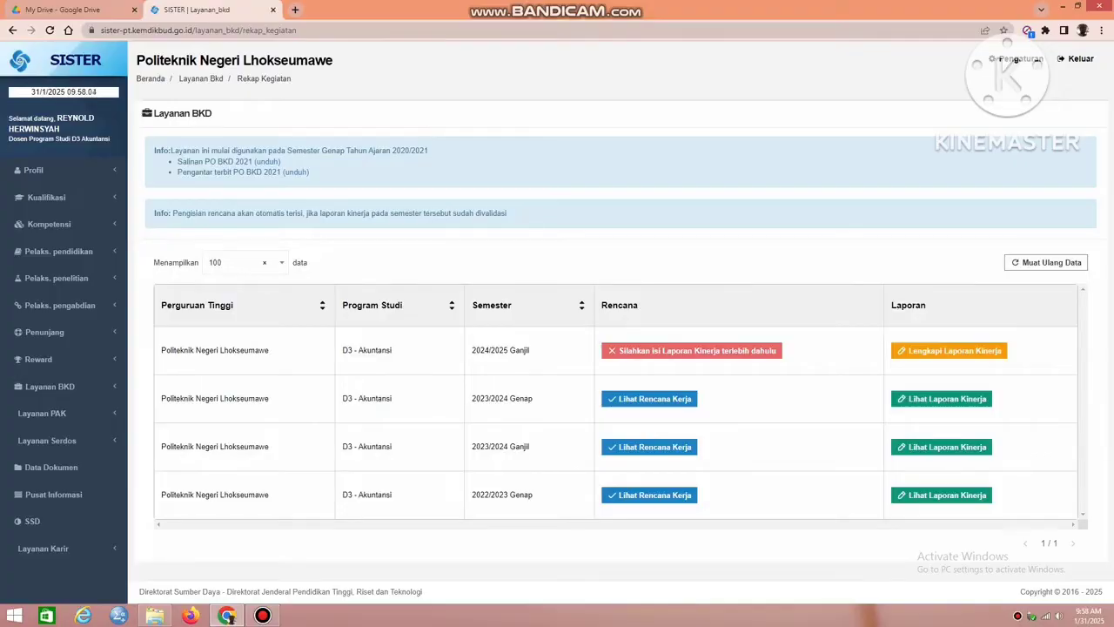
{"action": "left_click", "coordinate": [950, 350]}
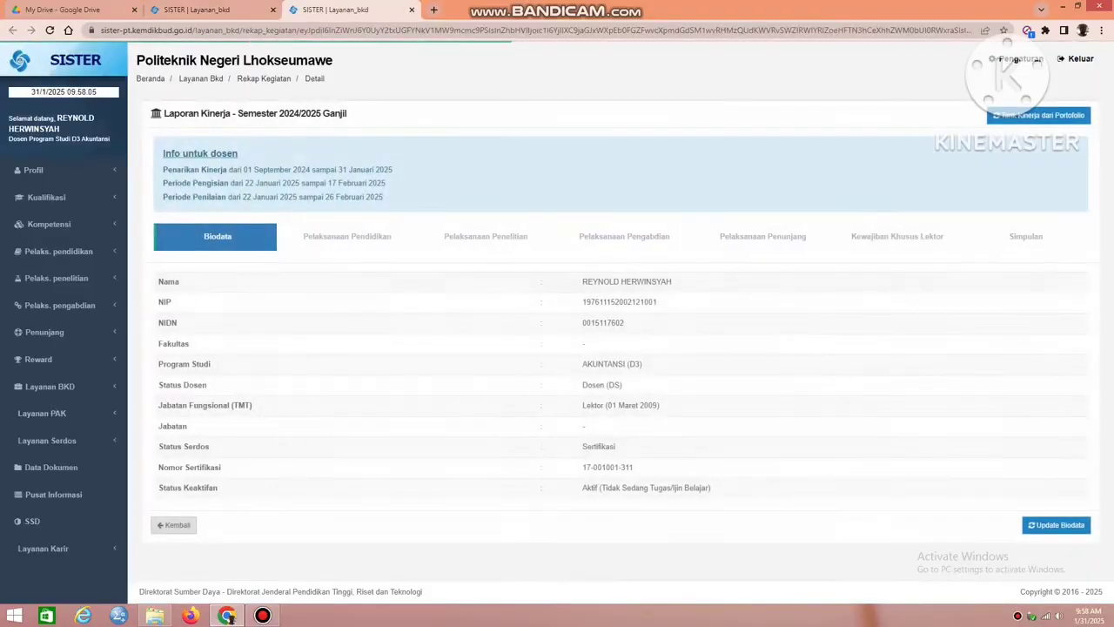
Check the report's Pelaksanaan Penelitian sections, through section I, for claimed activities.
{"action": "left_click", "coordinate": [486, 236]}
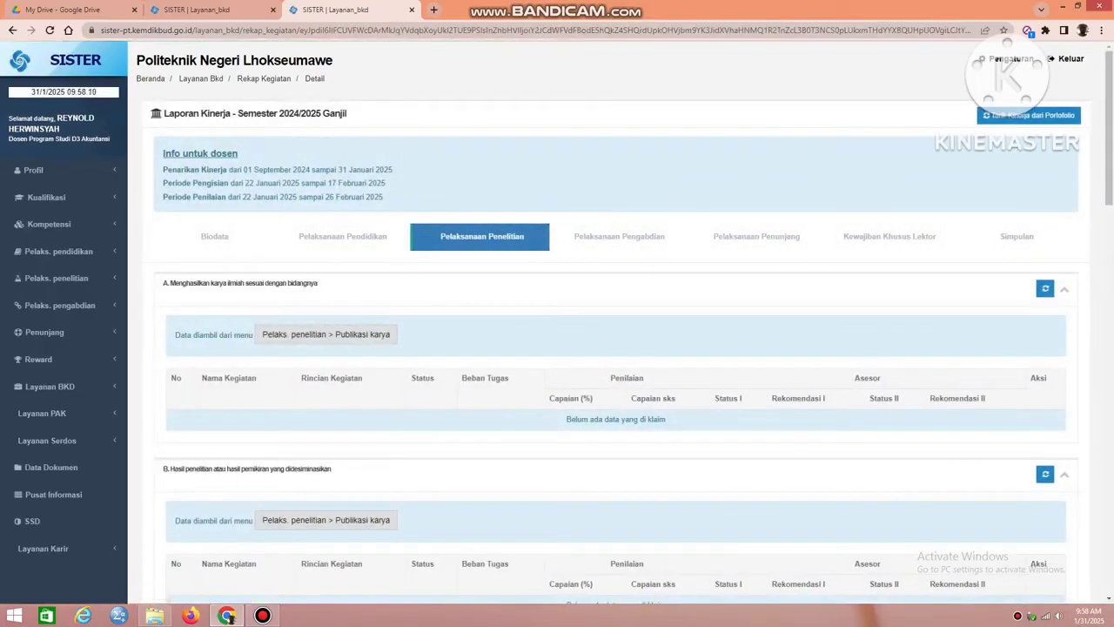
{"action": "scroll", "coordinate": [616, 348], "scroll_direction": "down", "scroll_amount": 10}
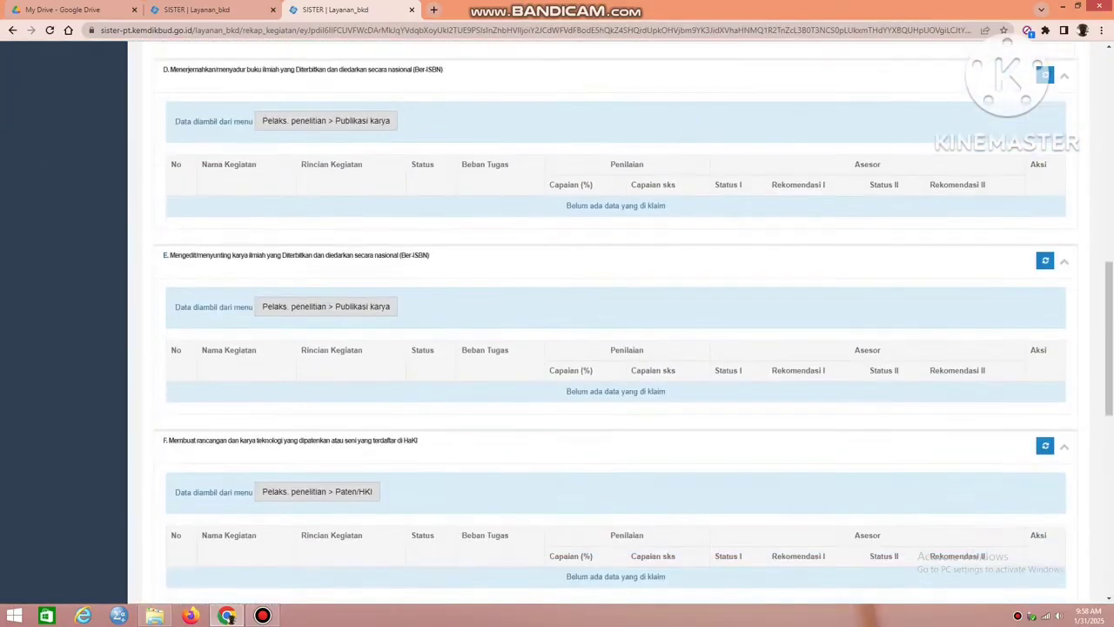
{"action": "scroll", "coordinate": [617, 323], "scroll_direction": "down", "scroll_amount": 6}
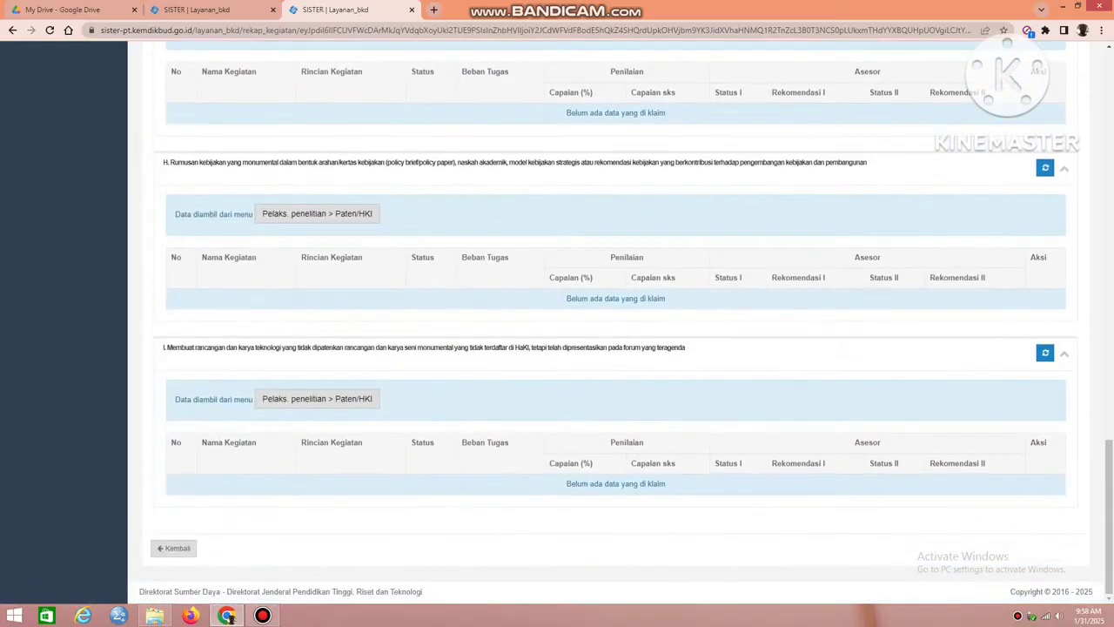
Close the performance report and open the "Klasifikasi Penerima Rumah Bantuan" record from the Penelitian list for editing.
{"action": "scroll", "coordinate": [616, 323], "scroll_direction": "up", "scroll_amount": 15}
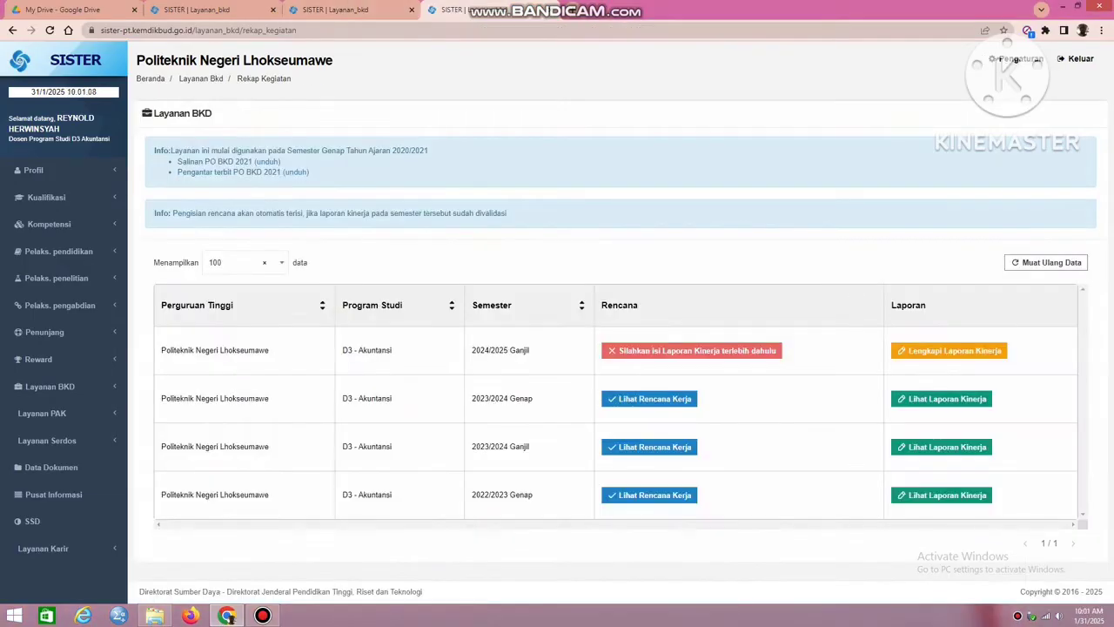
{"action": "key", "text": "ctrl+w"}
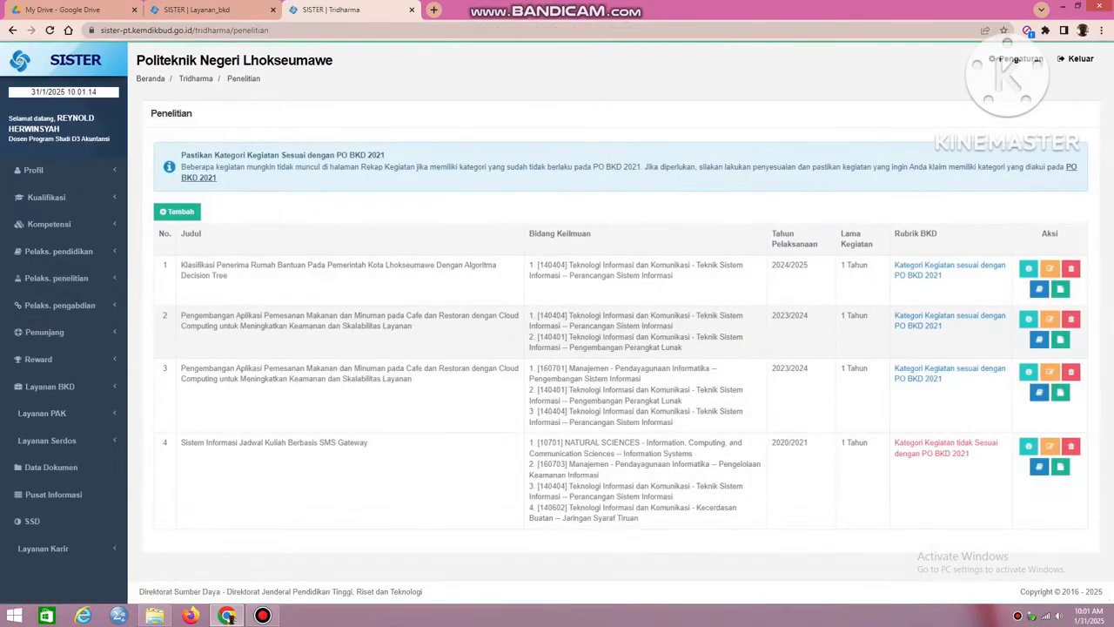
{"action": "left_click", "coordinate": [1028, 268]}
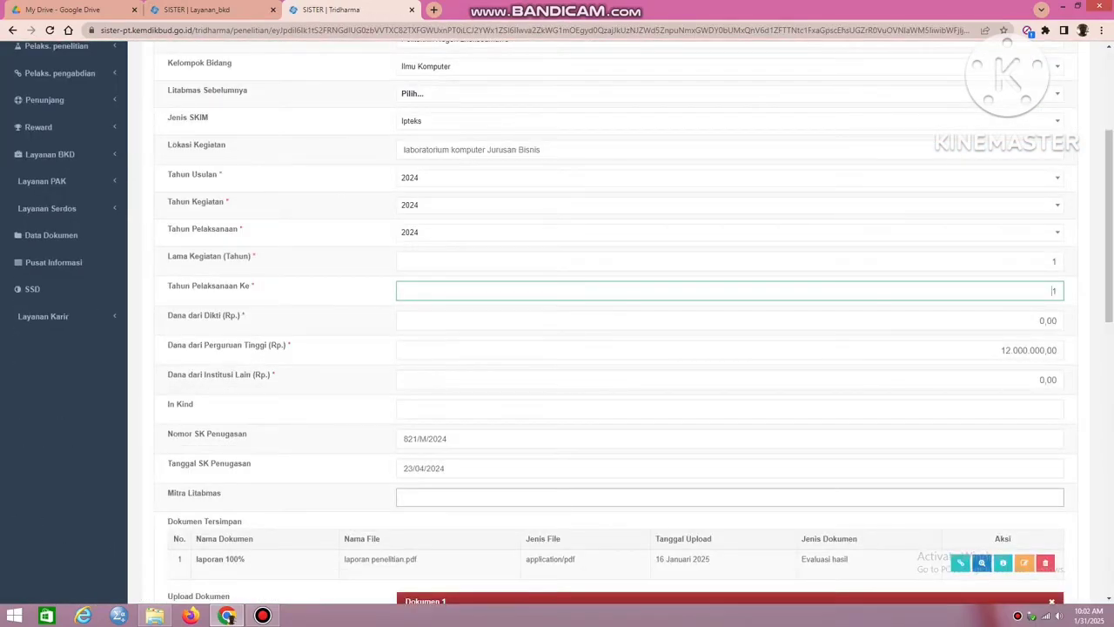
Mark the Ketua lecturer as Aktif in the research record's lecturer members and save the record.
{"action": "left_click", "coordinate": [446, 469]}
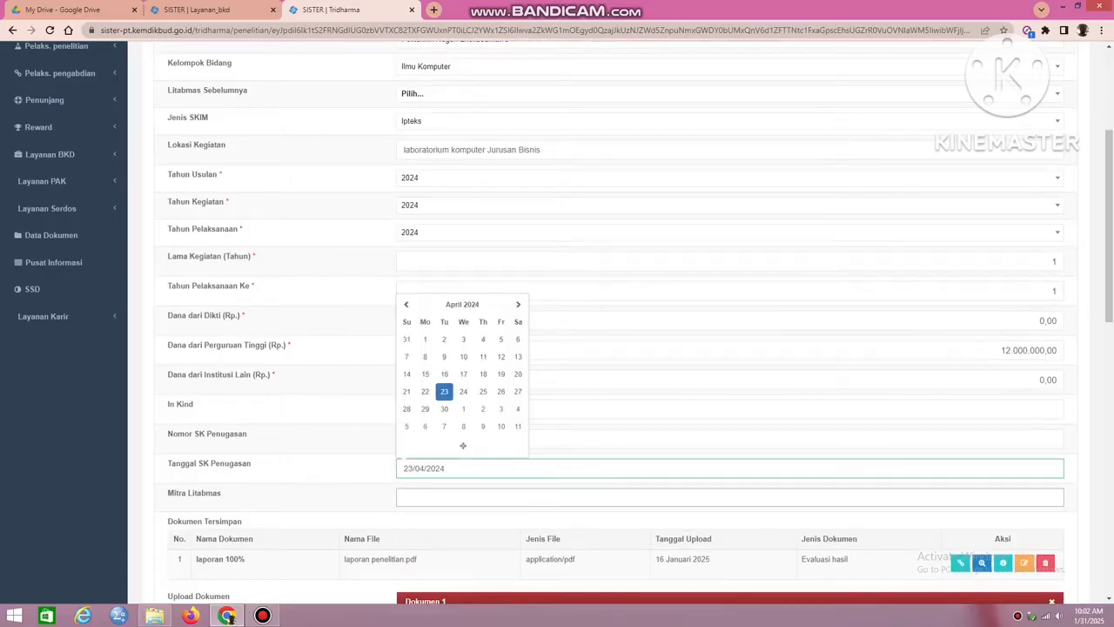
{"action": "key", "text": "Escape"}
{"action": "scroll", "coordinate": [609, 348], "scroll_direction": "down", "scroll_amount": 6}
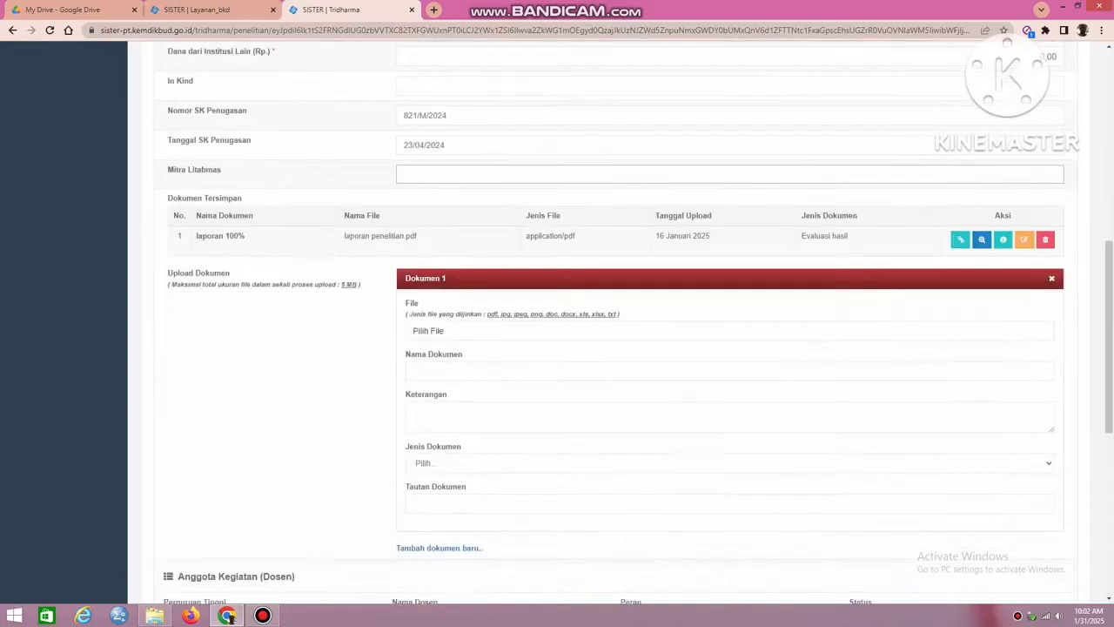
{"action": "scroll", "coordinate": [609, 348], "scroll_direction": "down", "scroll_amount": 1}
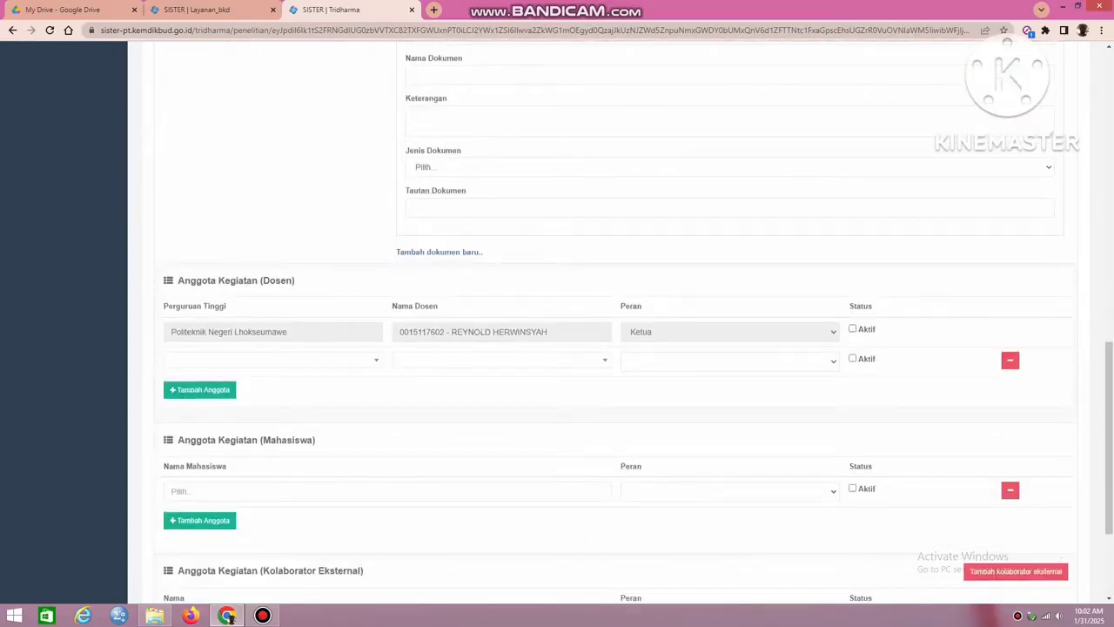
{"action": "left_click", "coordinate": [853, 329]}
{"action": "scroll", "coordinate": [609, 348], "scroll_direction": "down", "scroll_amount": 2}
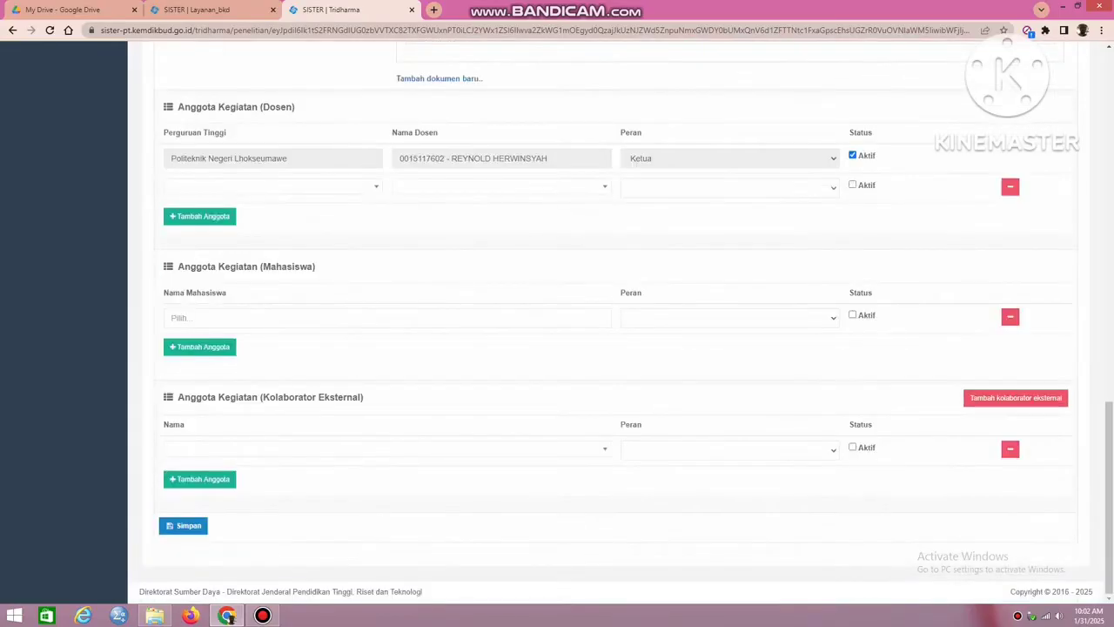
{"action": "left_click", "coordinate": [183, 526]}
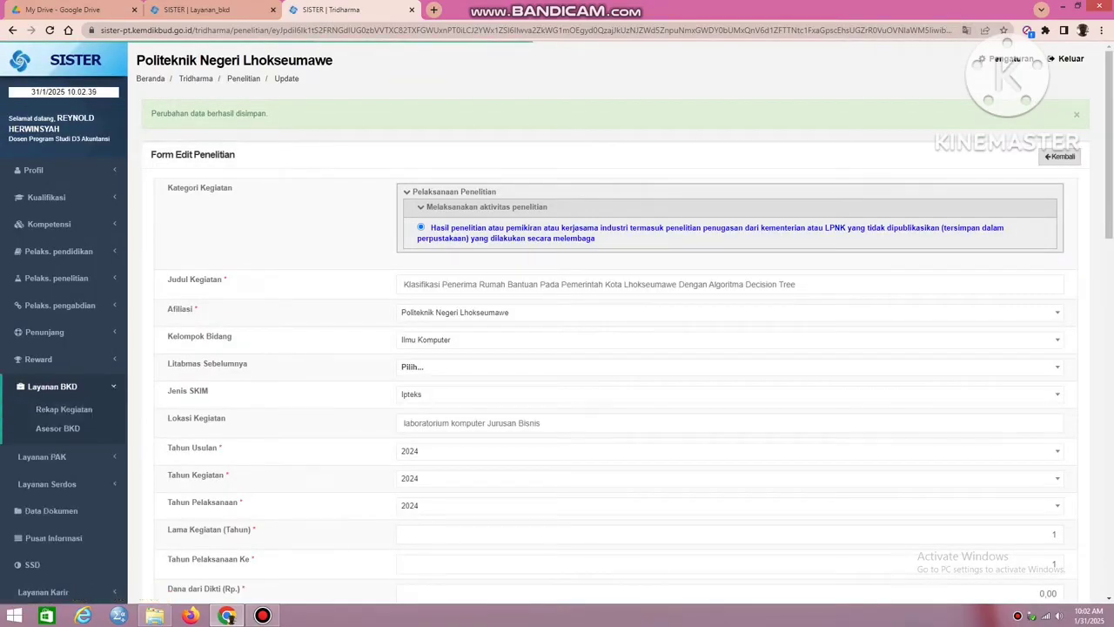
Open the 2024/2025 Ganjil performance report at Pelaksanaan Penelitian and pull the period's performance data.
{"action": "left_click", "coordinate": [64, 409]}
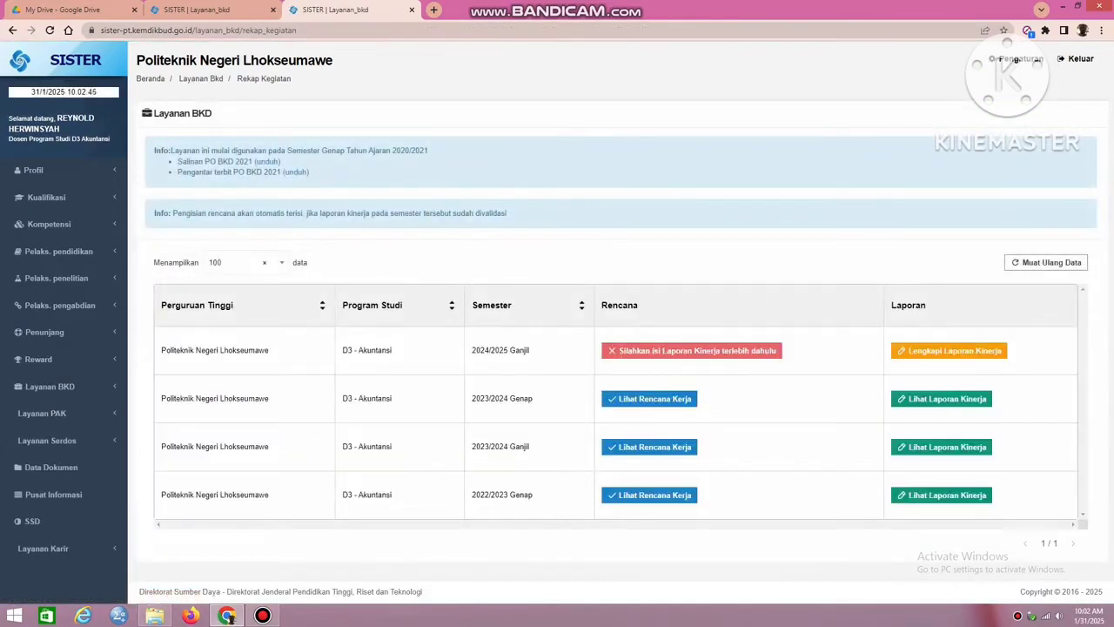
{"action": "left_click", "coordinate": [949, 351]}
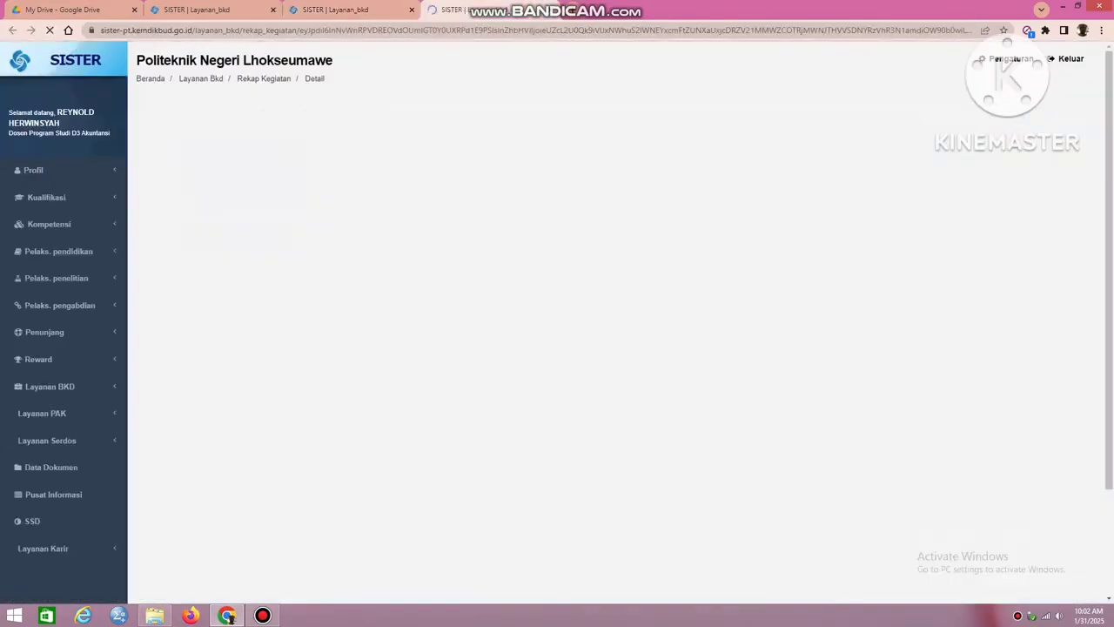
{"action": "left_click", "coordinate": [485, 236]}
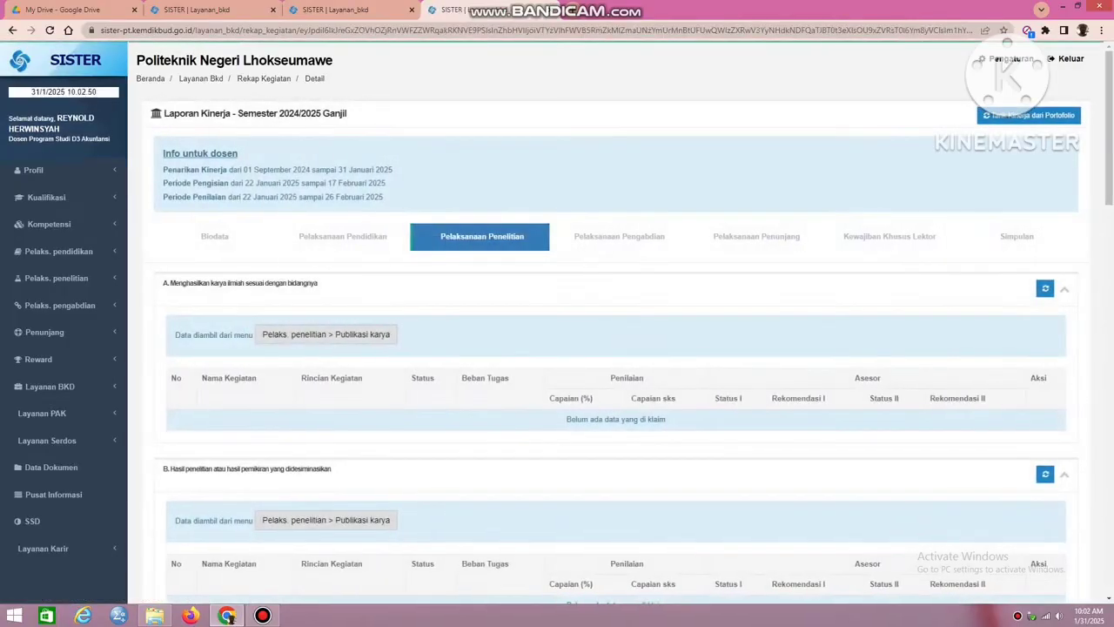
{"action": "scroll", "coordinate": [557, 323], "scroll_direction": "down", "scroll_amount": 1}
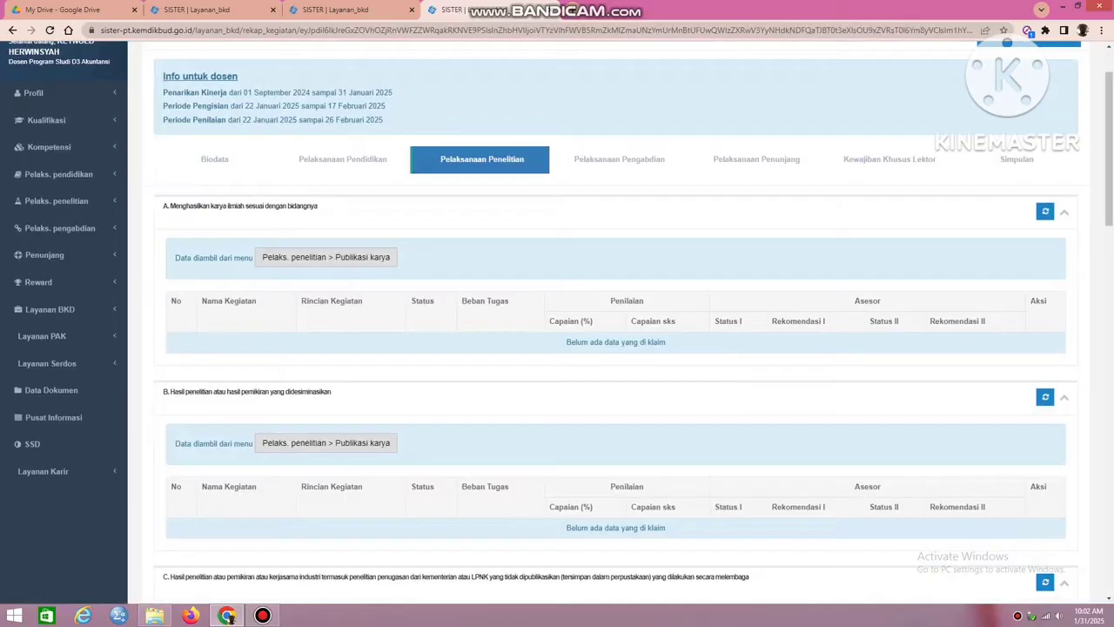
{"action": "scroll", "coordinate": [1010, 80], "scroll_direction": "down", "scroll_amount": 1}
{"action": "scroll", "coordinate": [1010, 80], "scroll_direction": "down", "scroll_amount": 1}
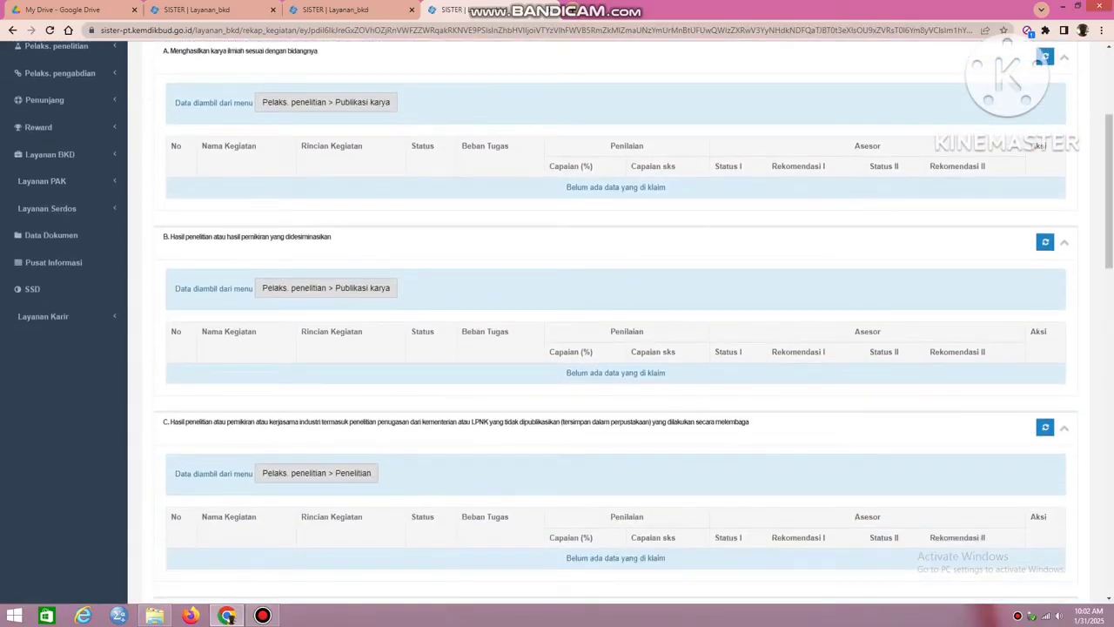
{"action": "left_click", "coordinate": [1045, 427]}
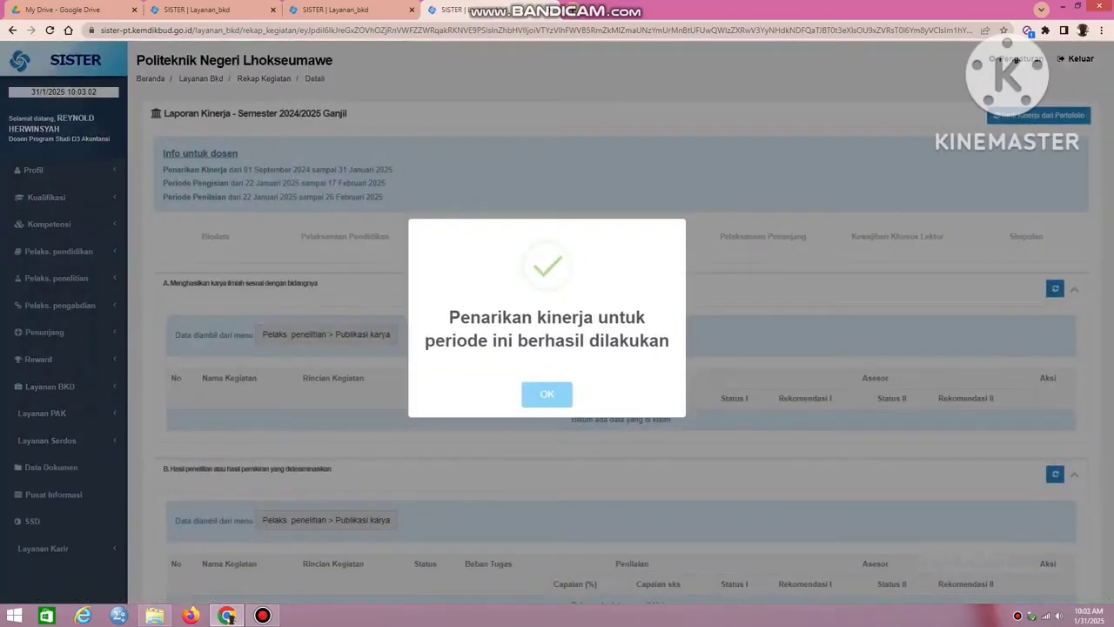
{"action": "left_click", "coordinate": [547, 394]}
Start a new Paten/HKI entry and choose the "karya inovatif/karya teknologi" activity category.
{"action": "scroll", "coordinate": [609, 348], "scroll_direction": "down", "scroll_amount": 4}
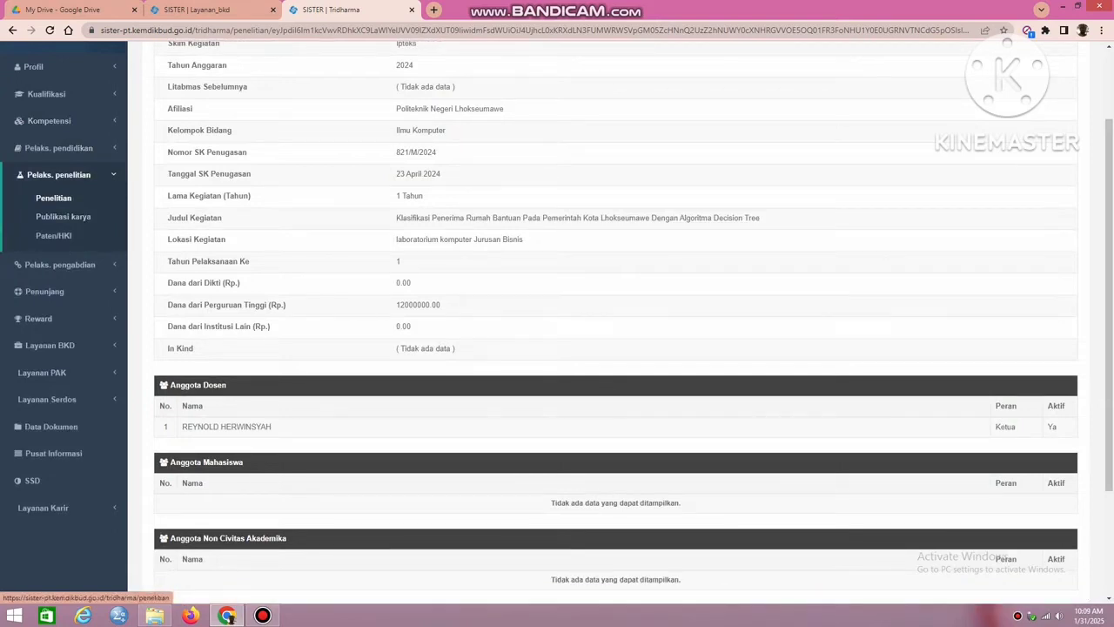
{"action": "left_click", "coordinate": [53, 235]}
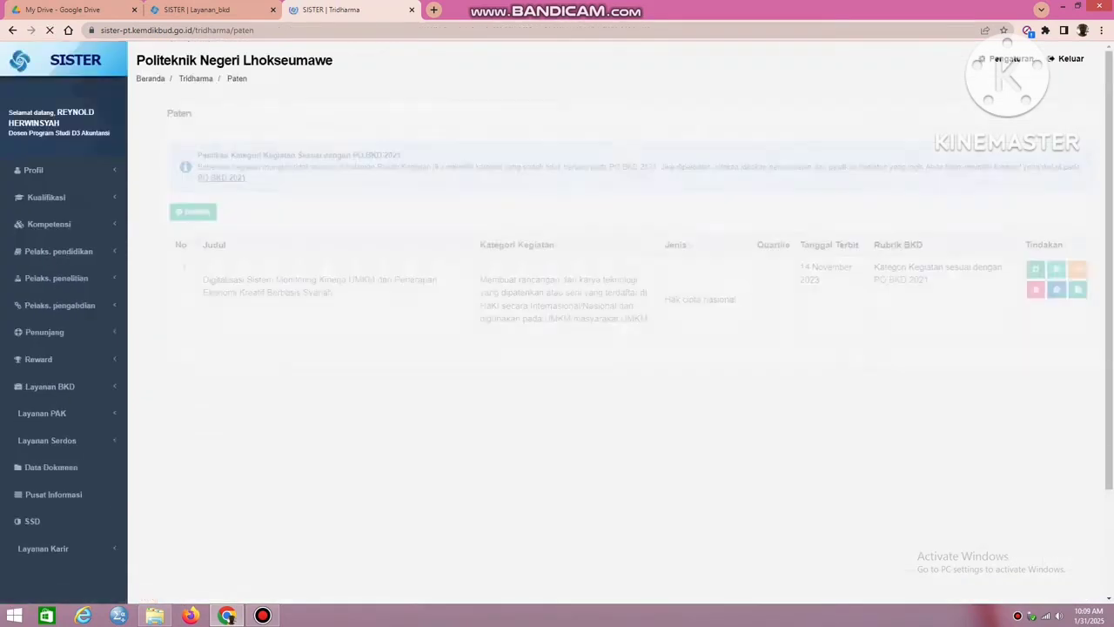
{"action": "left_click", "coordinate": [176, 211]}
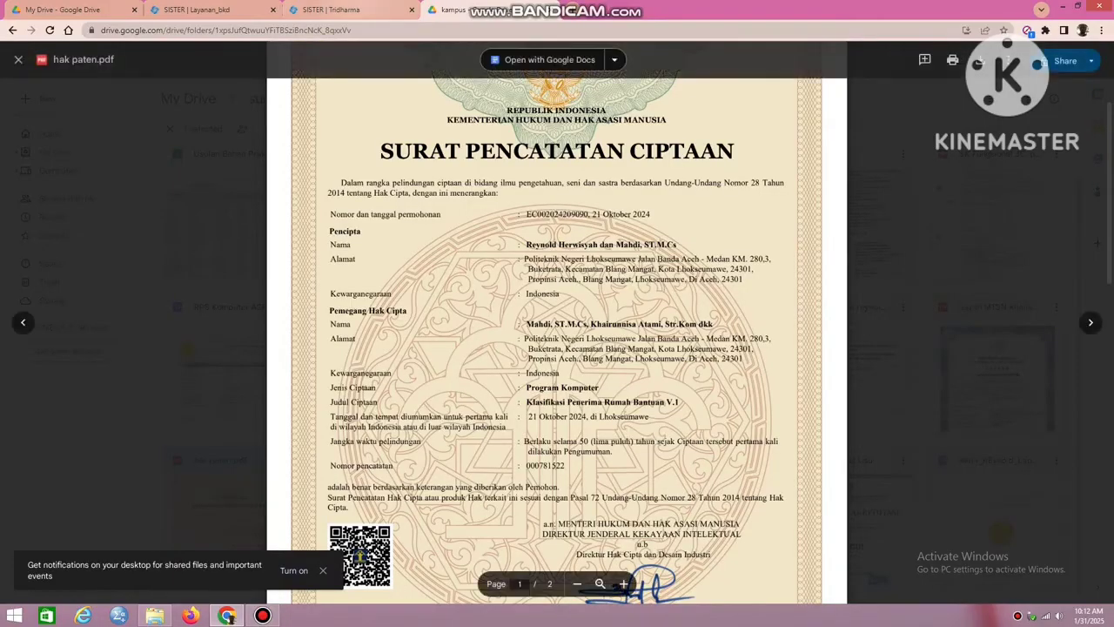
{"action": "left_click", "coordinate": [359, 12]}
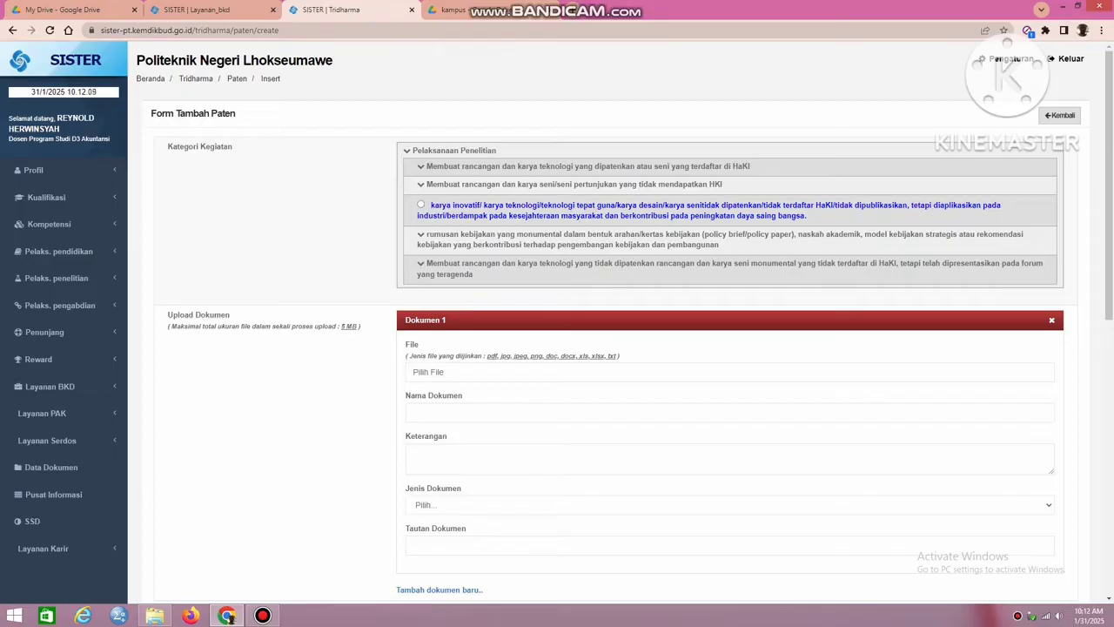
{"action": "left_click", "coordinate": [421, 205]}
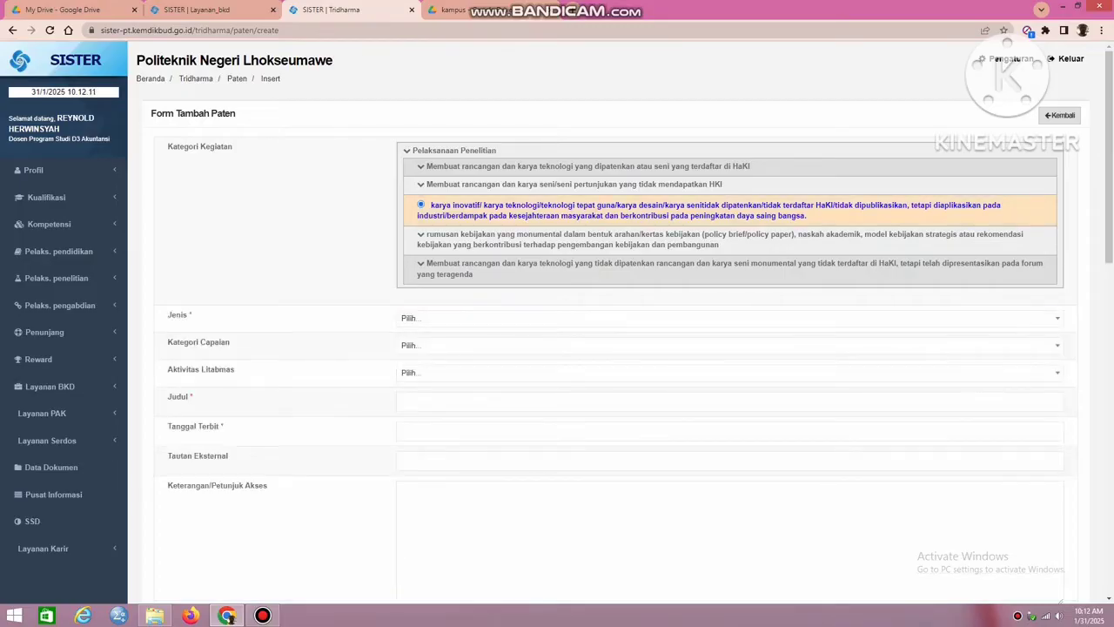
Set the patent entry's Jenis to Paten nasional and its Kategori Capaian to HKI.
{"action": "left_click", "coordinate": [730, 319]}
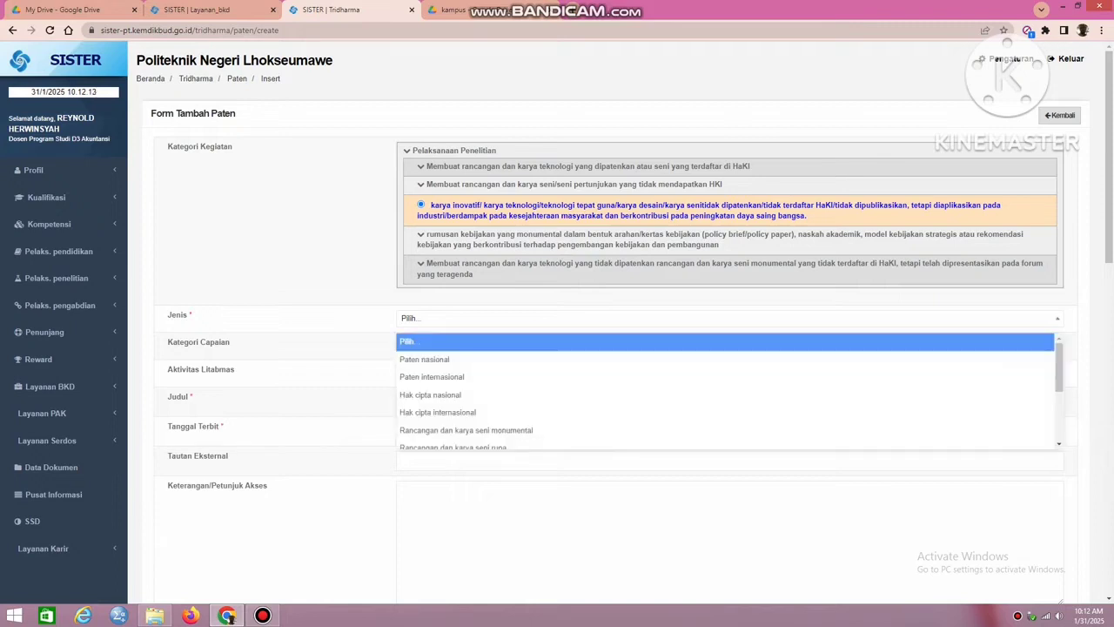
{"action": "left_click", "coordinate": [425, 360]}
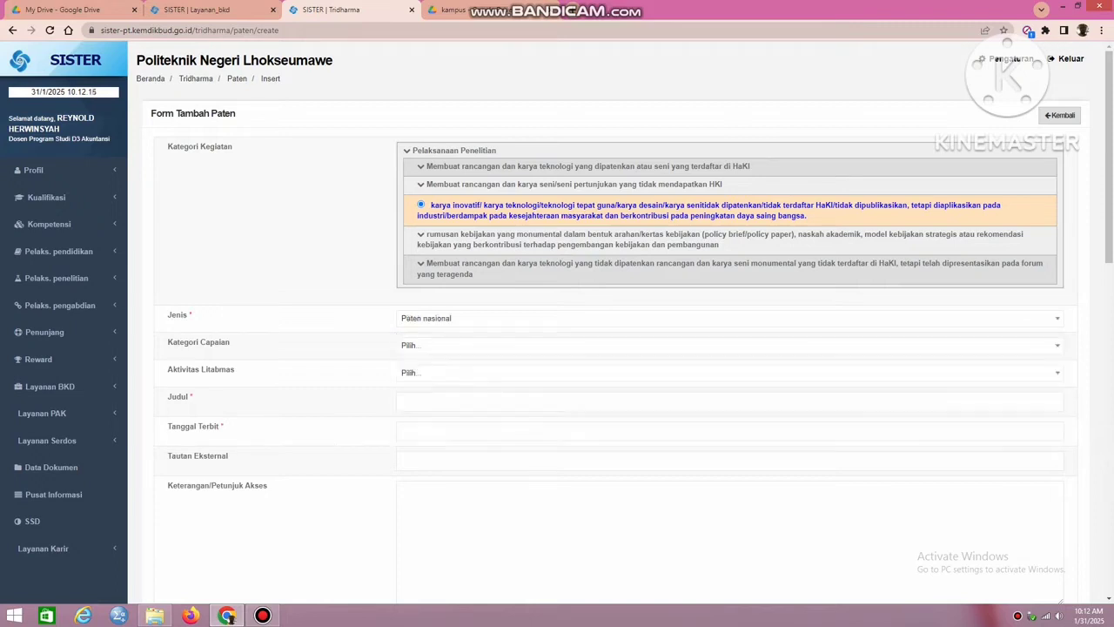
{"action": "left_click", "coordinate": [426, 345]}
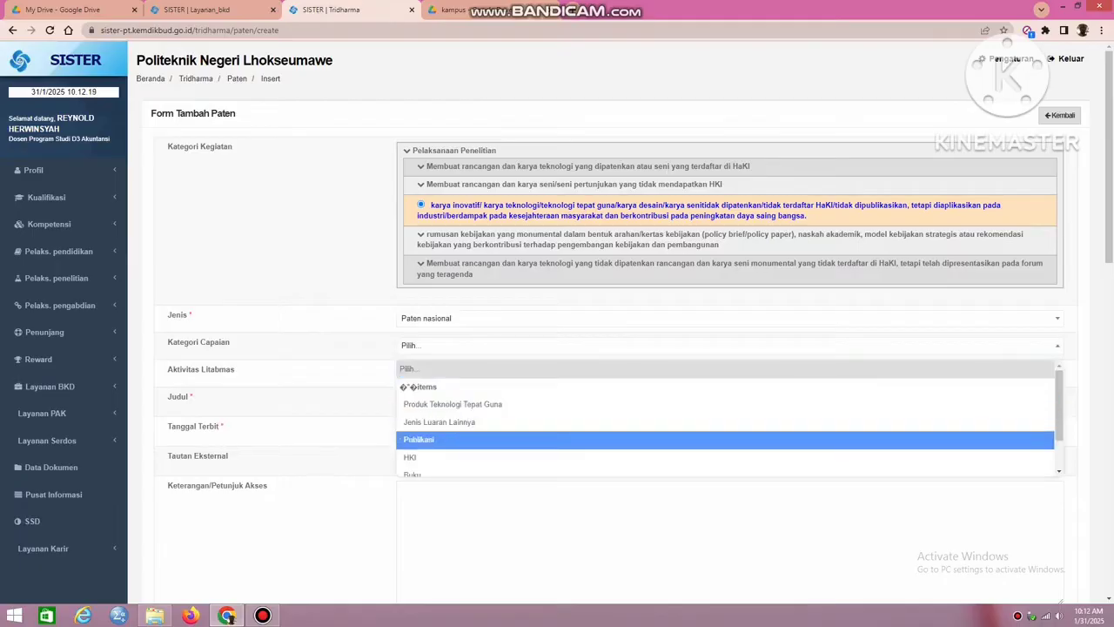
{"action": "scroll", "coordinate": [427, 438], "scroll_direction": "down", "scroll_amount": 1}
{"action": "left_click", "coordinate": [425, 414]}
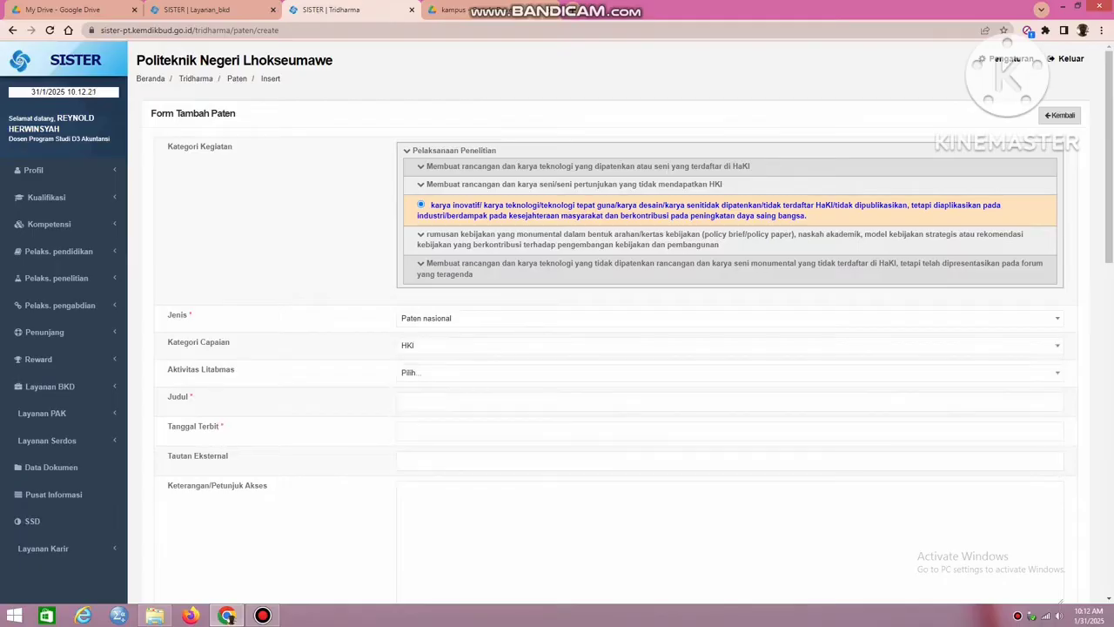
Set Aktivitas Litabmas to the research "Klasifikasi Penerima Rumah Bantuan Pada Pemerintah Kota Lhokseumawe Dengan Algoritma Decision Tree".
{"action": "left_click", "coordinate": [426, 373]}
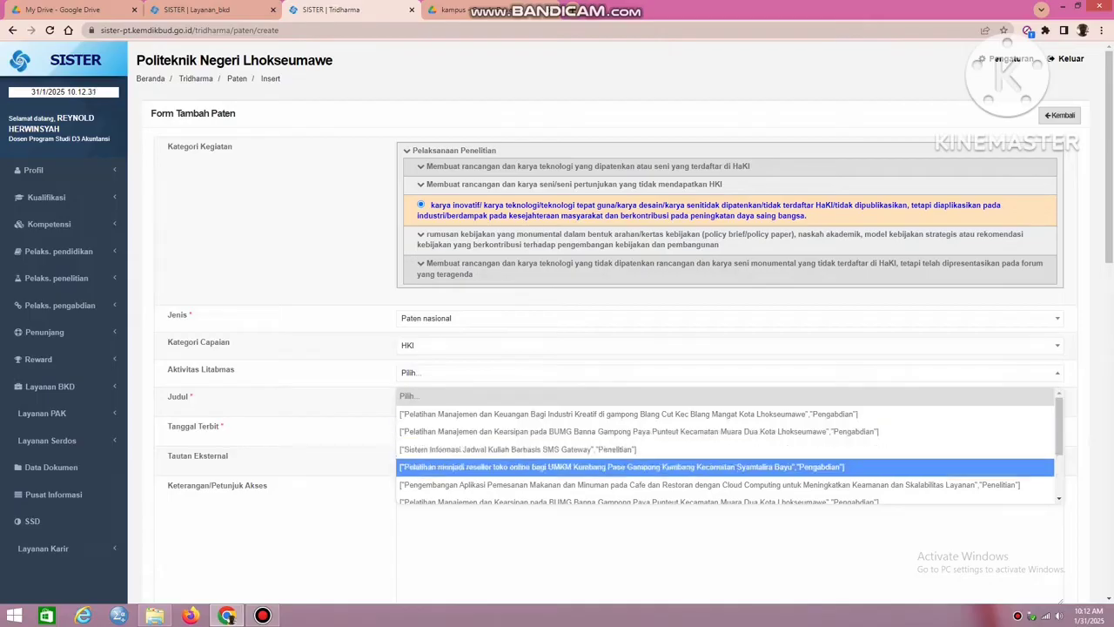
{"action": "scroll", "coordinate": [725, 484], "scroll_direction": "down", "scroll_amount": 1}
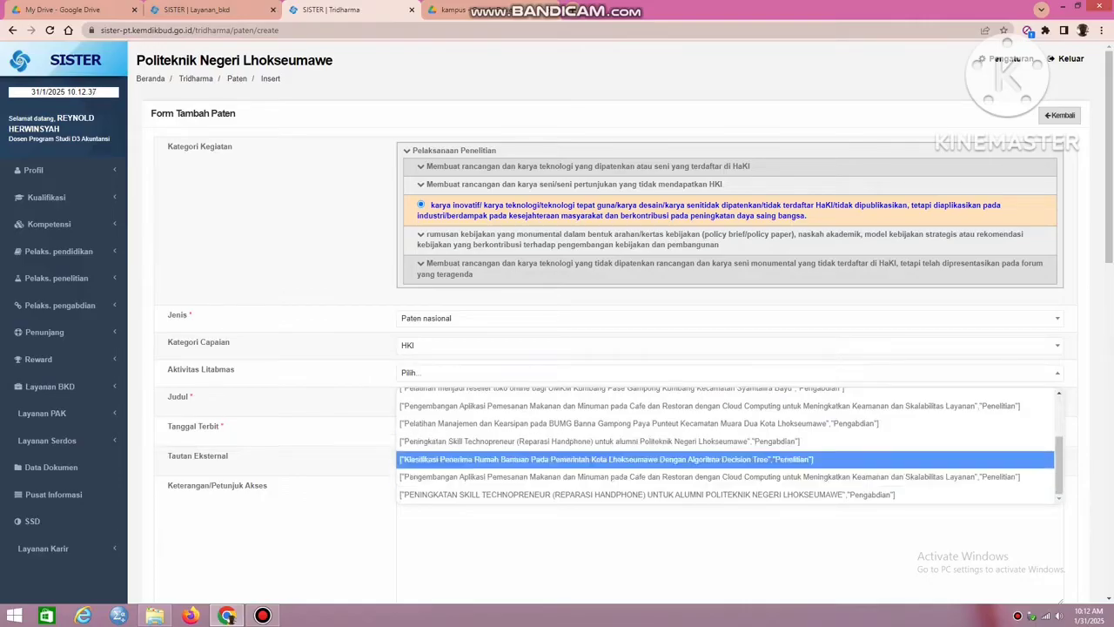
{"action": "left_click", "coordinate": [725, 459]}
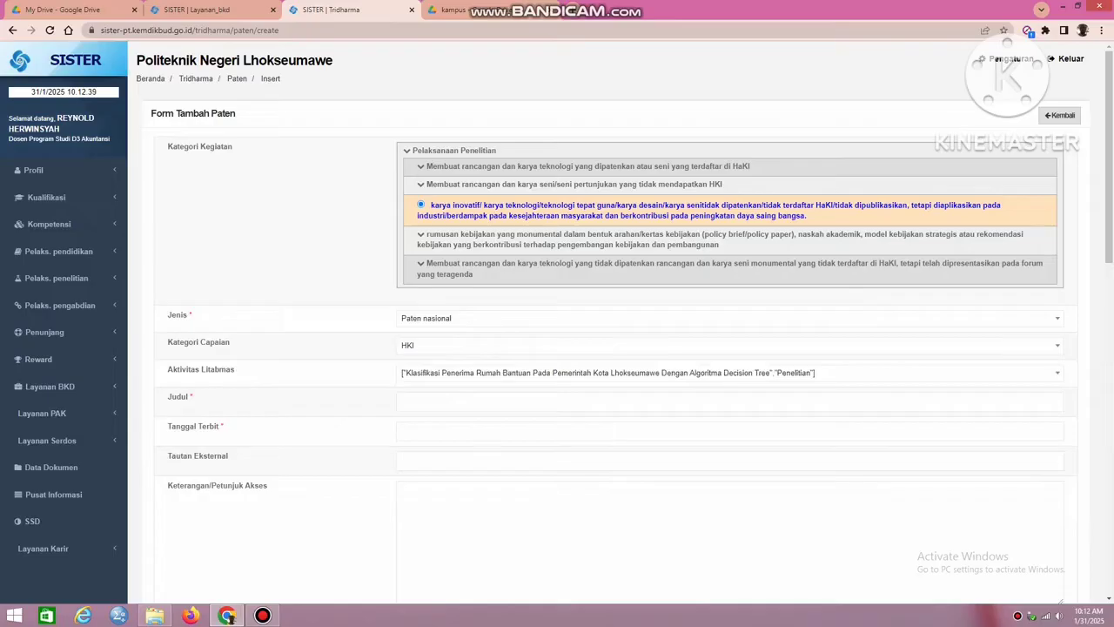
Title the patent entry "Klasifikasi Penerima Rumah Bantuan V.1" and set its Tanggal Terbit to 21/10/2024.
{"action": "left_click", "coordinate": [578, 401]}
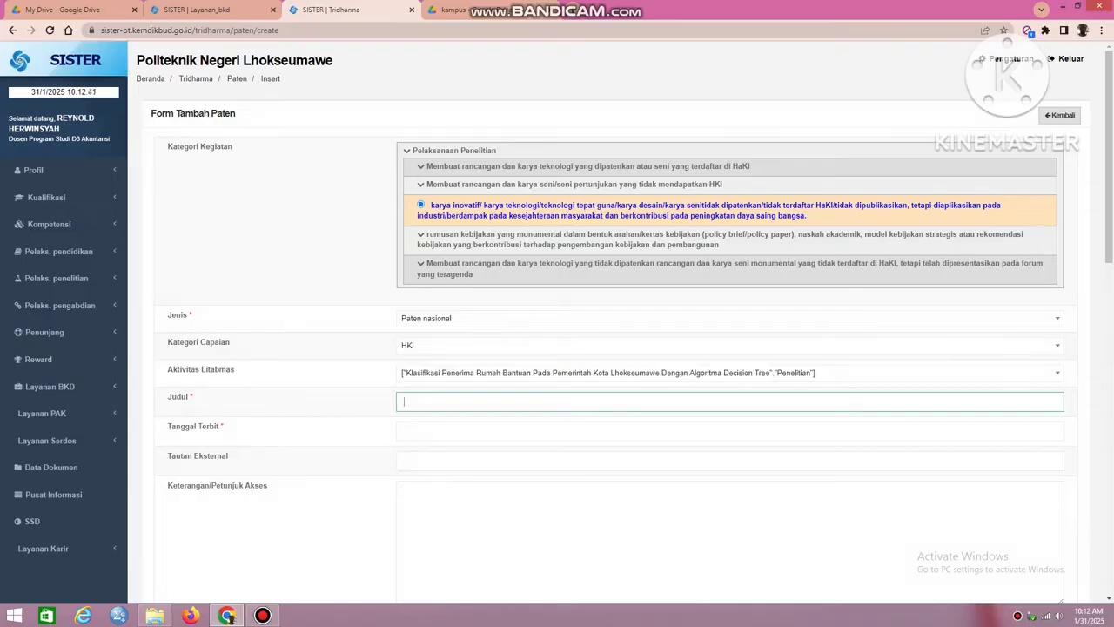
{"action": "type", "text": "Klasifikasi Penerima Rumah Bantuan V.1"}
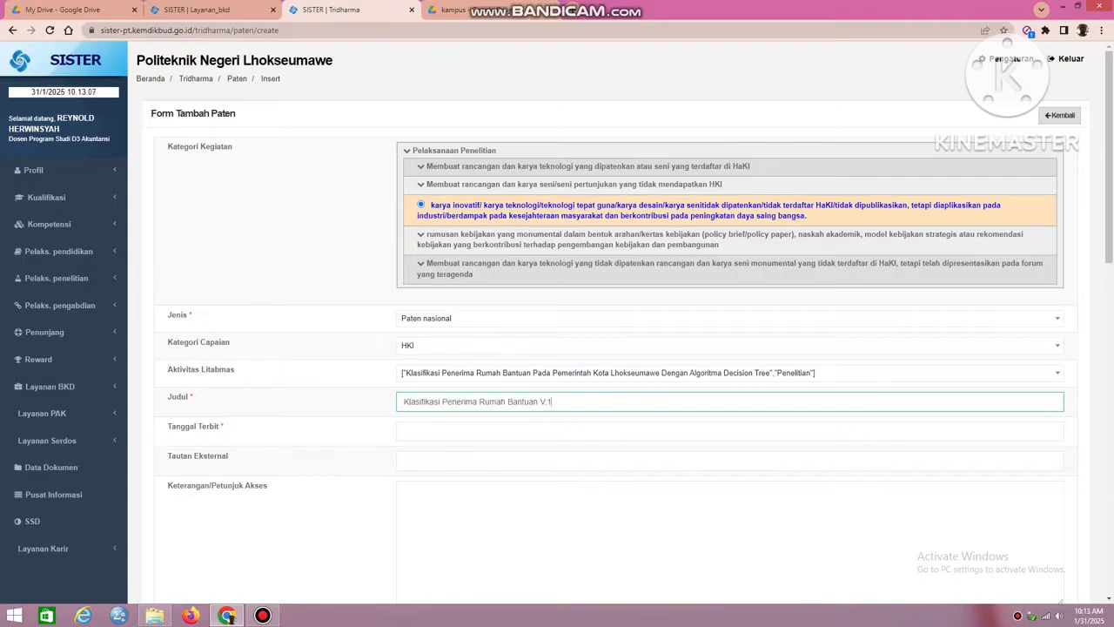
{"action": "key", "text": "Tab"}
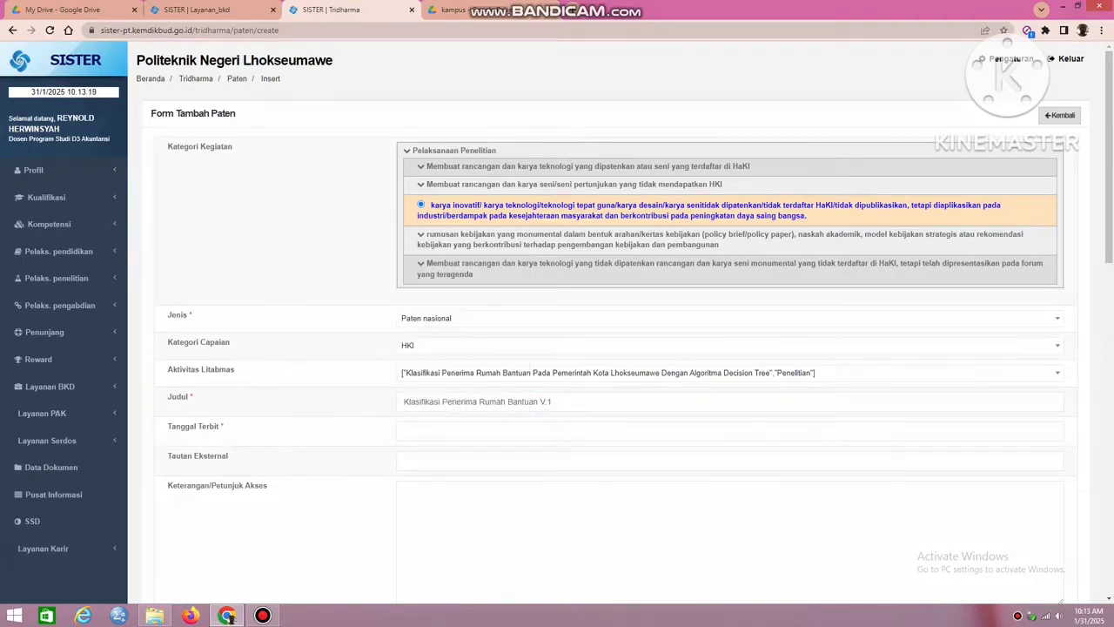
{"action": "left_click", "coordinate": [489, 431]}
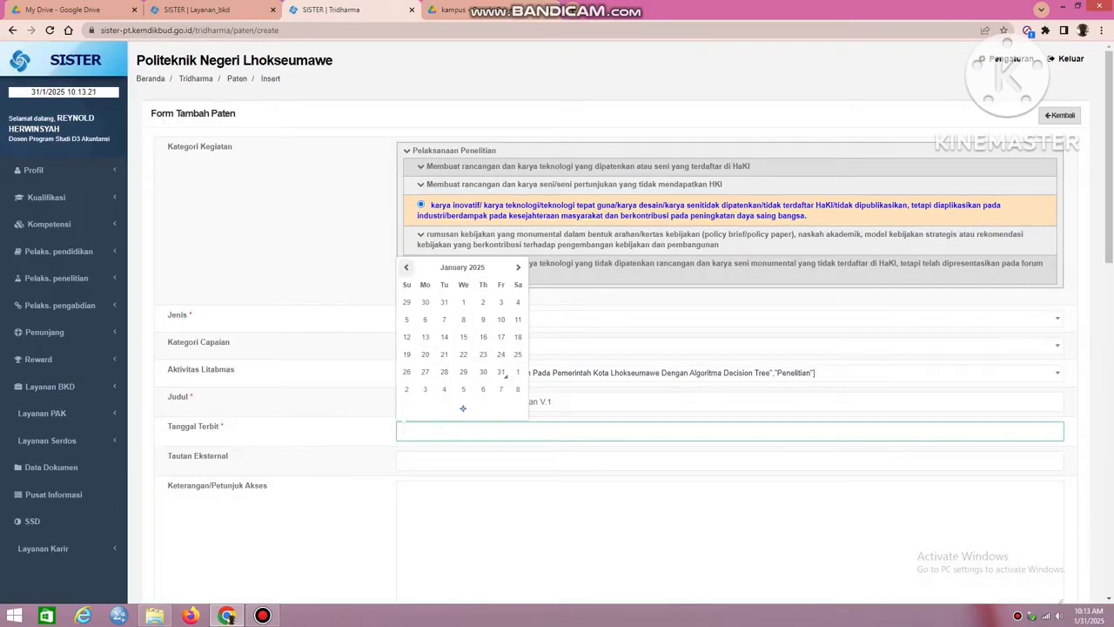
{"action": "left_click", "coordinate": [406, 267]}
{"action": "left_click", "coordinate": [406, 267]}
{"action": "left_click", "coordinate": [406, 268]}
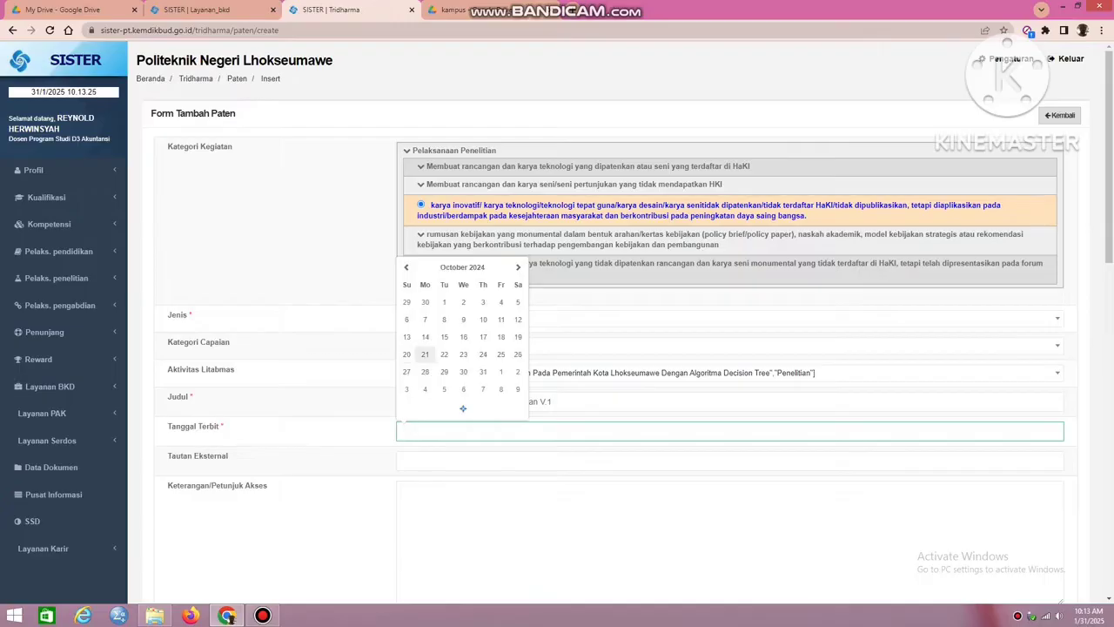
{"action": "left_click", "coordinate": [425, 354]}
In Google Drive, set hak paten.pdf's general access to anyone with the link and copy its link for Tautan Eksternal.
{"action": "scroll", "coordinate": [558, 323], "scroll_direction": "down", "scroll_amount": 1}
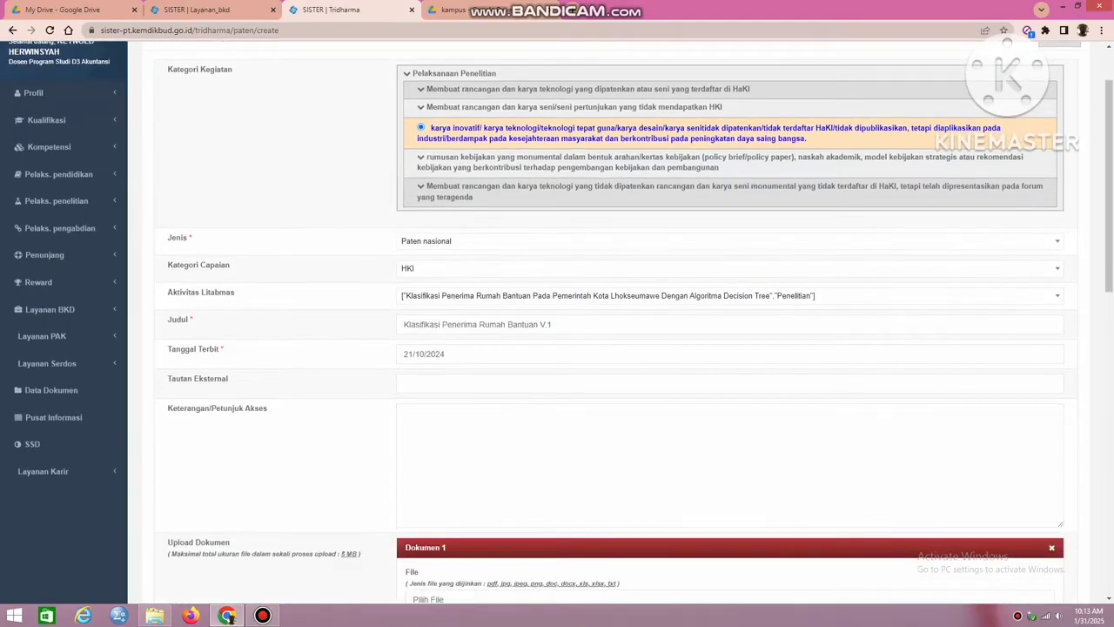
{"action": "left_click", "coordinate": [461, 384]}
{"action": "left_click", "coordinate": [470, 9]}
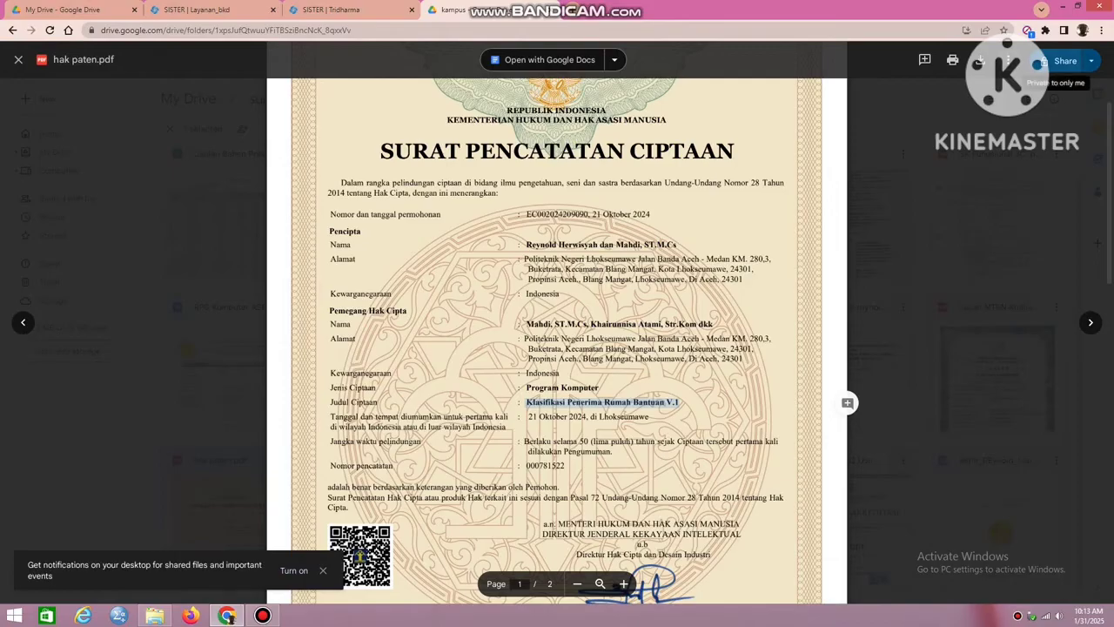
{"action": "left_click", "coordinate": [1064, 61]}
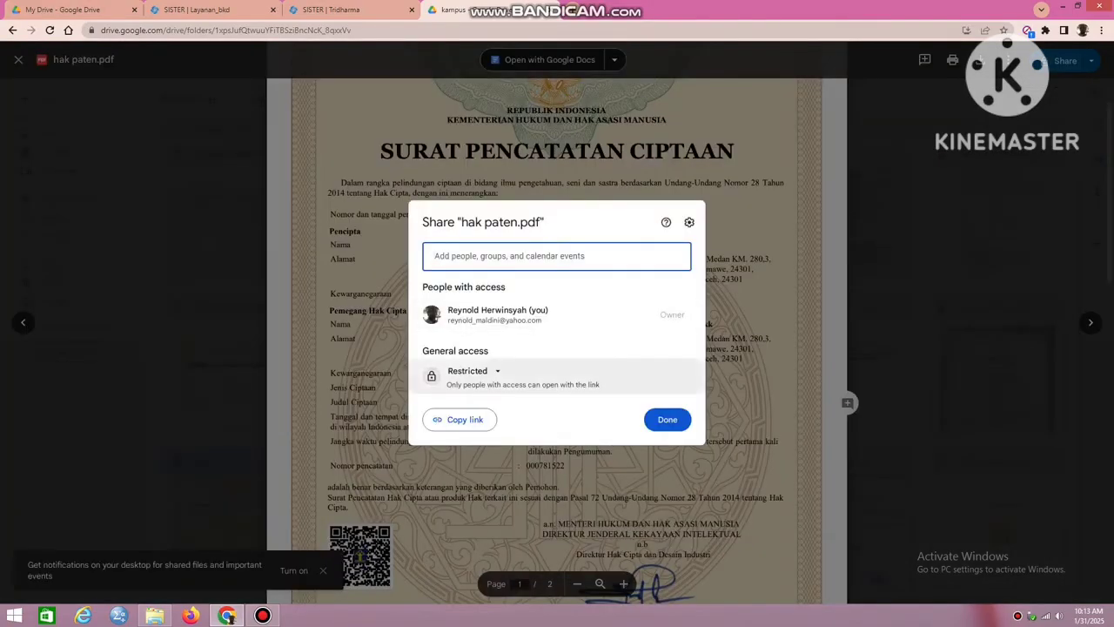
{"action": "left_click", "coordinate": [468, 371]}
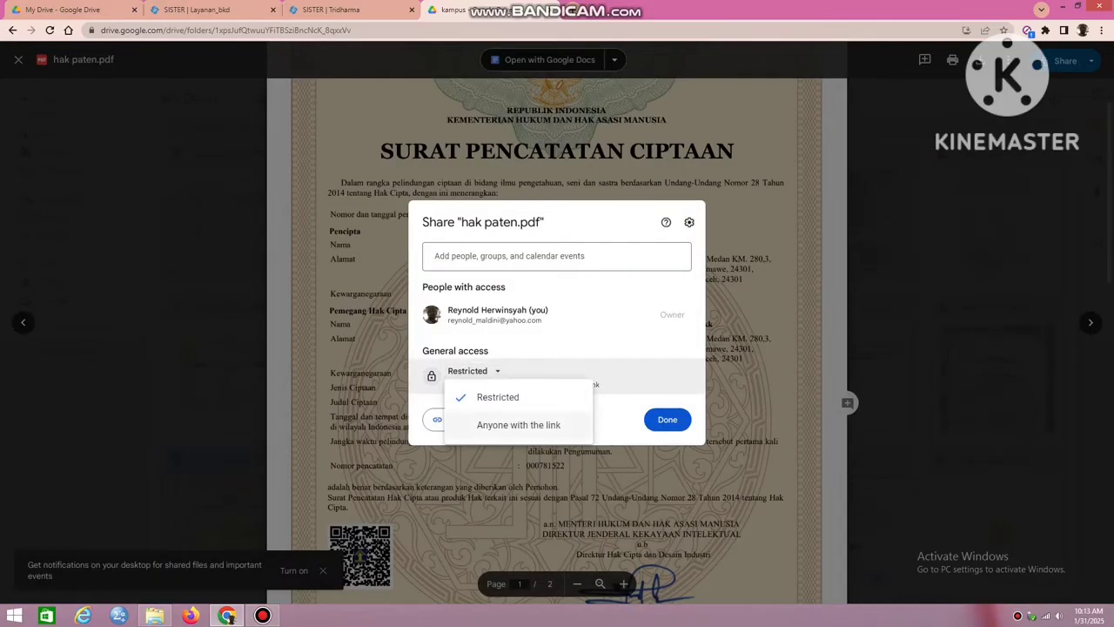
{"action": "left_click", "coordinate": [519, 425]}
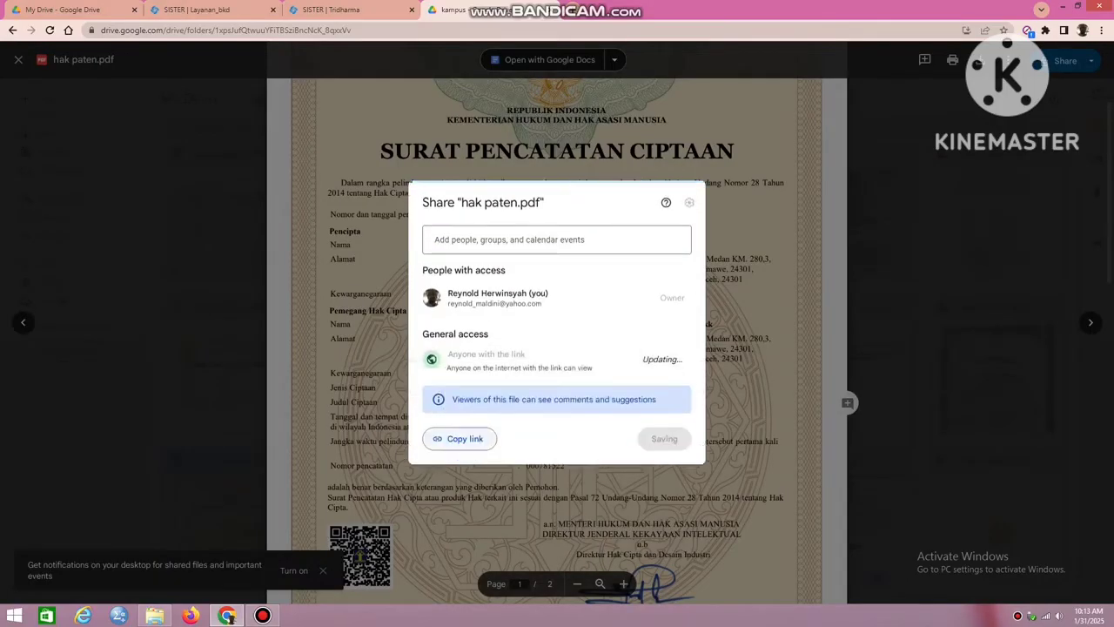
{"action": "left_click", "coordinate": [461, 437]}
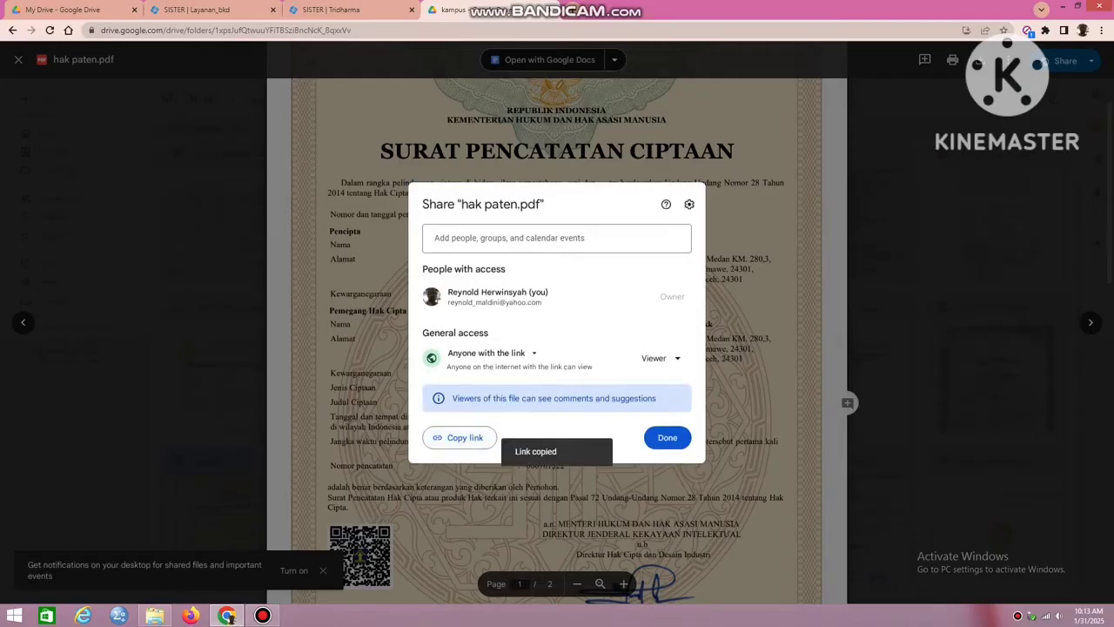
Paste the copied Drive link into Tautan Eksternal and enter "Klasifikasi Penerima Rumah Bantuan V.1" as Keterangan/Petunjuk Akses.
{"action": "left_click", "coordinate": [348, 9]}
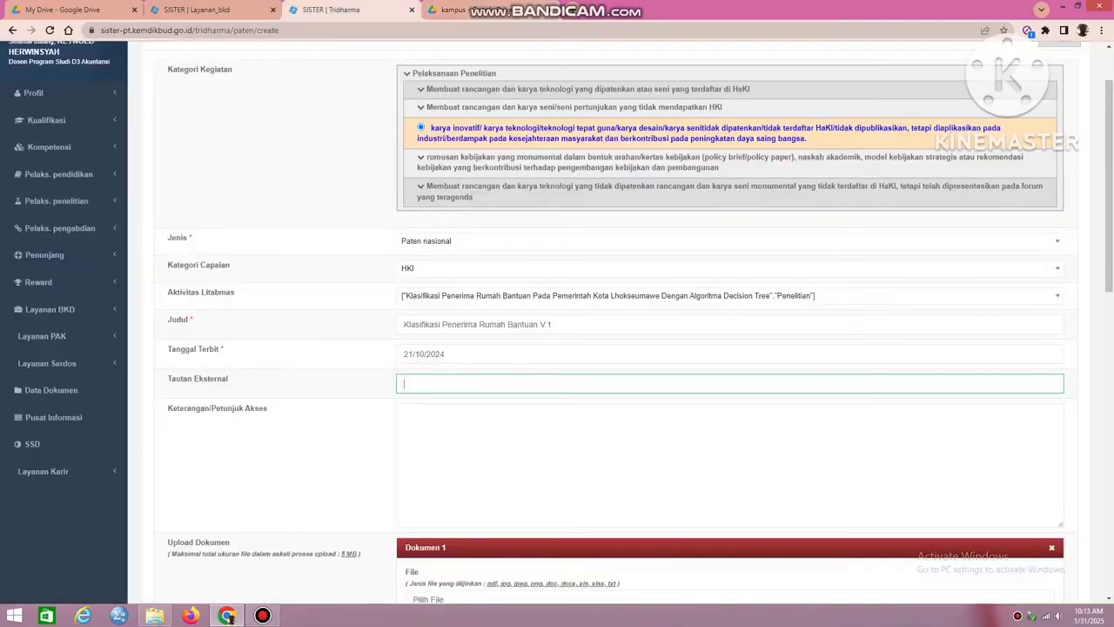
{"action": "key", "text": "ctrl+v"}
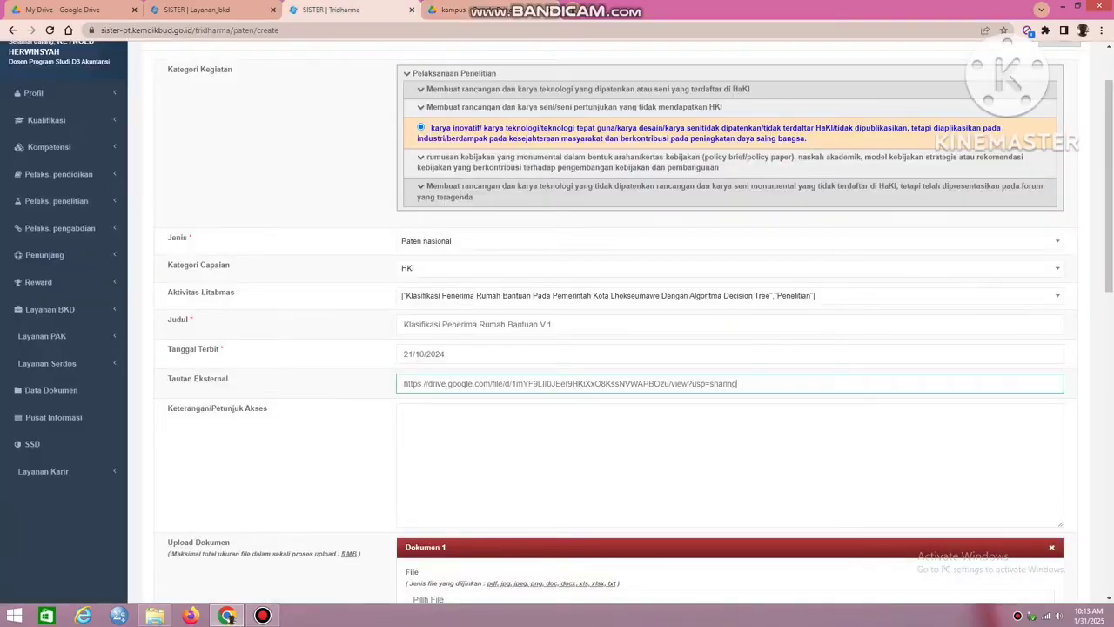
{"action": "left_click", "coordinate": [557, 453]}
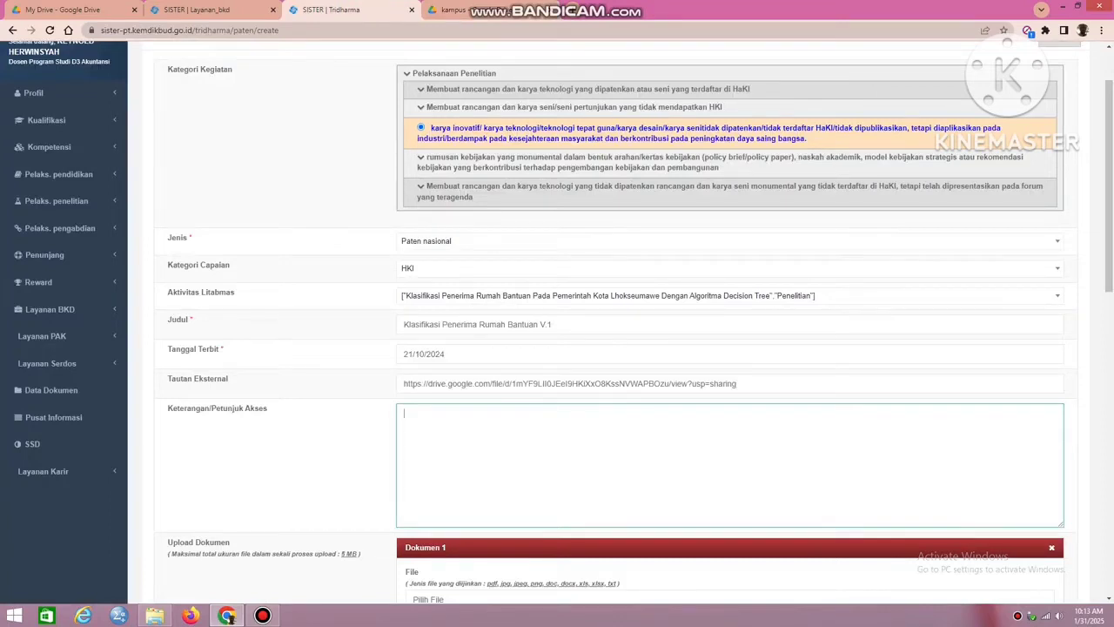
{"action": "key", "text": "ctrl+v"}
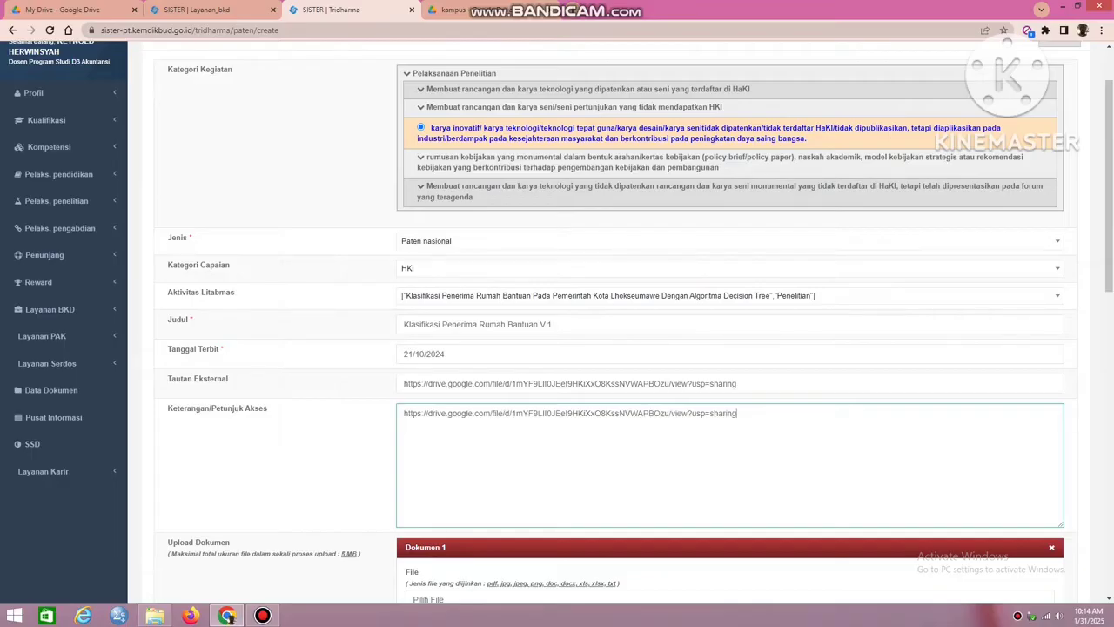
{"action": "key", "text": "ctrl+z"}
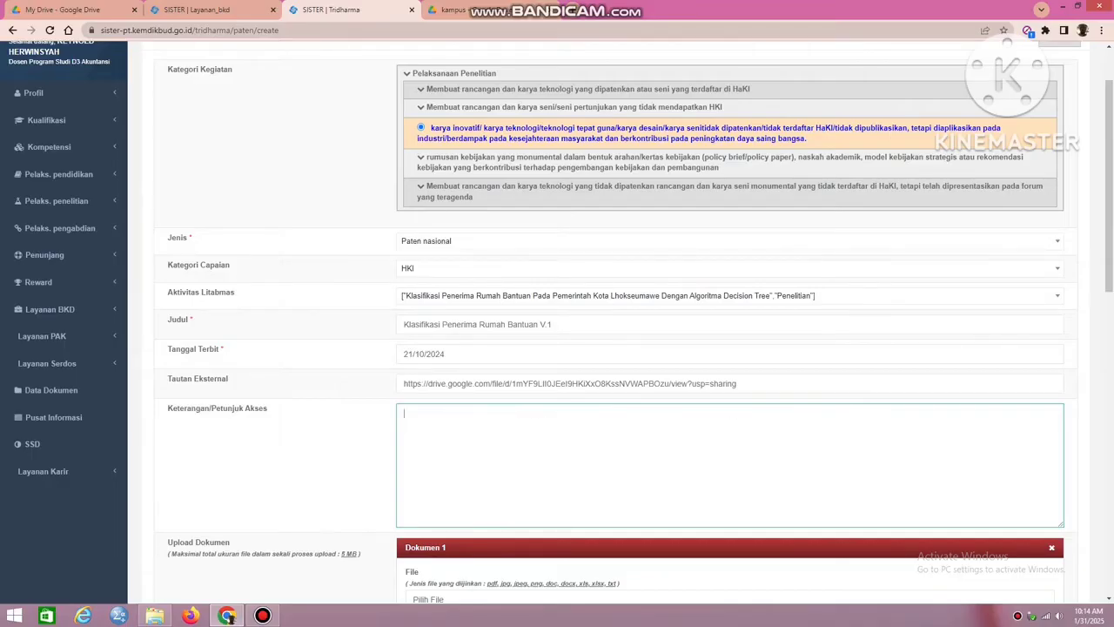
{"action": "key", "text": "ctrl+v"}
Download hak paten.pdf from Google Drive for use as the patent entry's upload document.
{"action": "scroll", "coordinate": [557, 322], "scroll_direction": "down", "scroll_amount": 4}
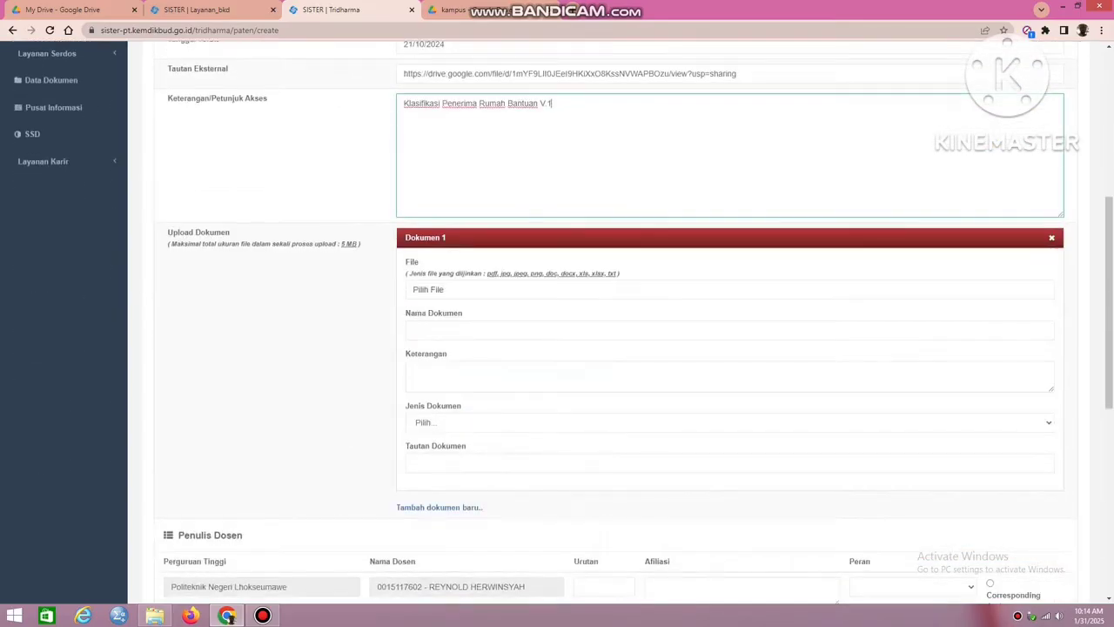
{"action": "left_click", "coordinate": [428, 290]}
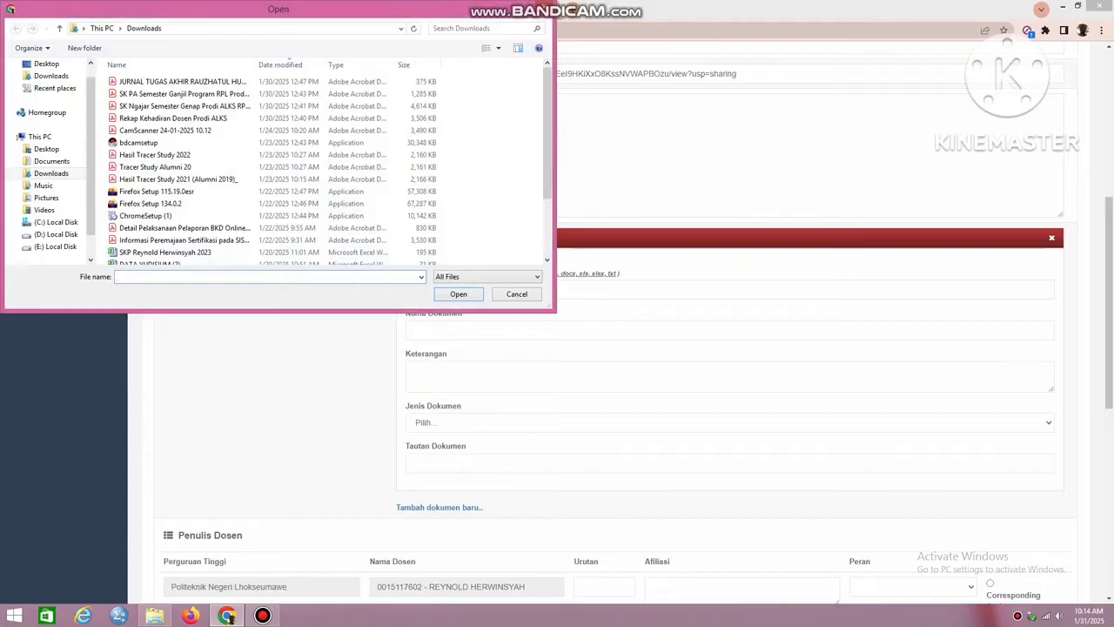
{"action": "left_click", "coordinate": [545, 6]}
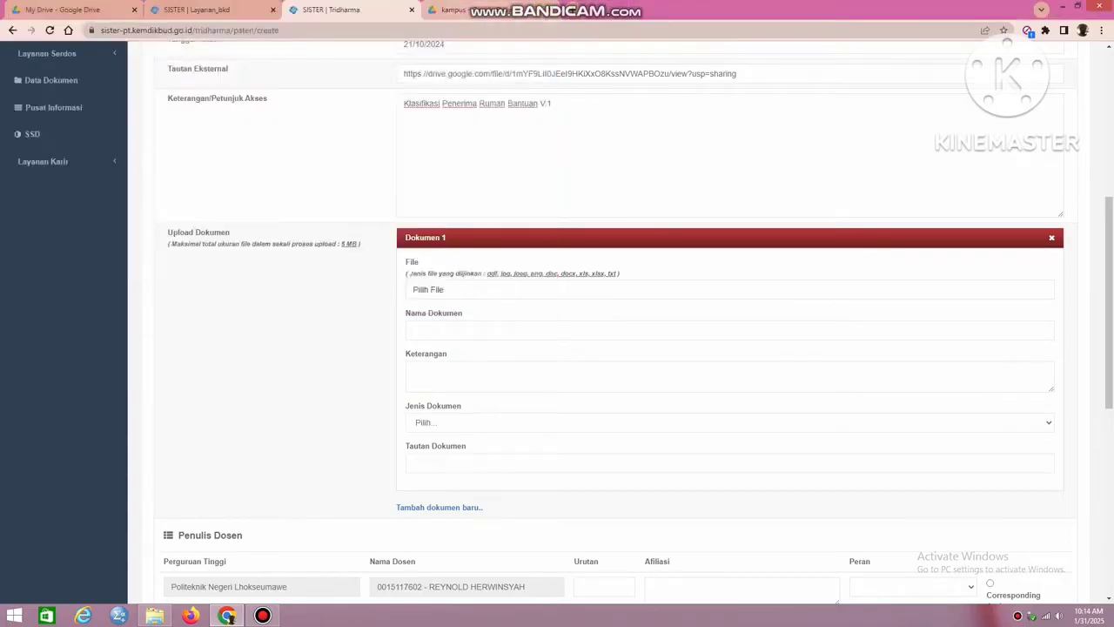
{"action": "key", "text": "ctrl+Tab"}
{"action": "left_click", "coordinate": [981, 60]}
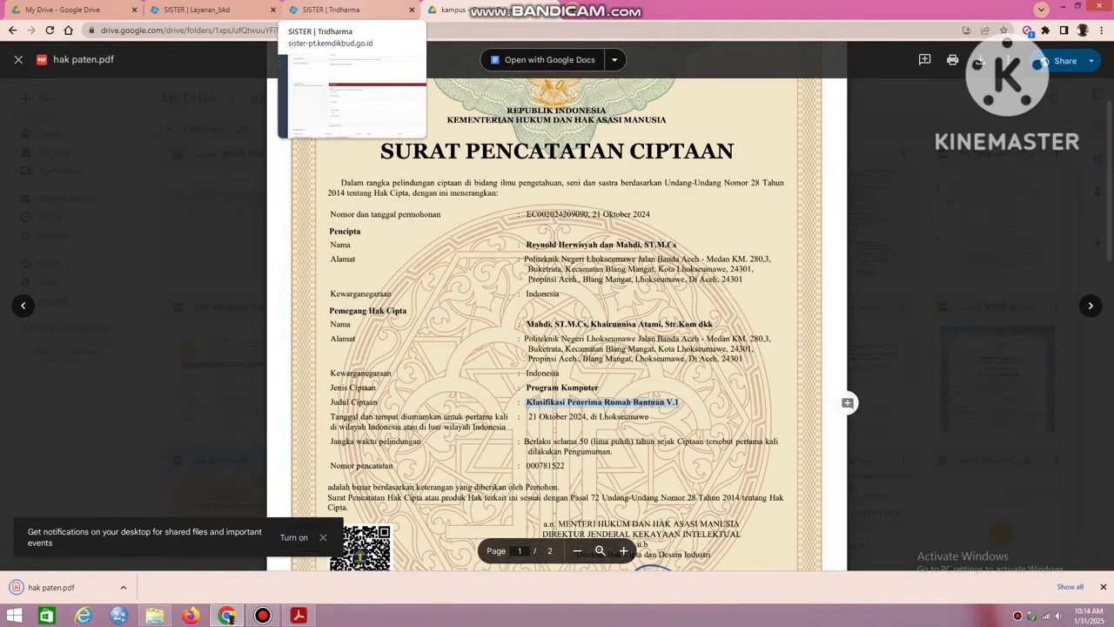
Back in SISTER, attach the downloaded hak paten.pdf as the file of Dokumen 1.
{"action": "left_click", "coordinate": [340, 10]}
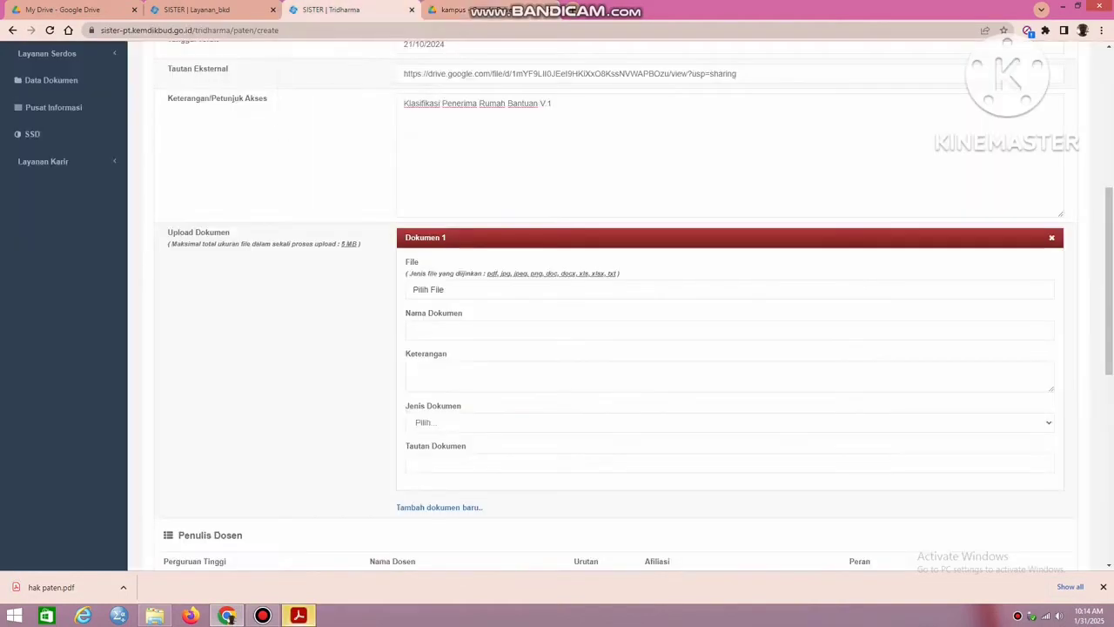
{"action": "left_click", "coordinate": [428, 289]}
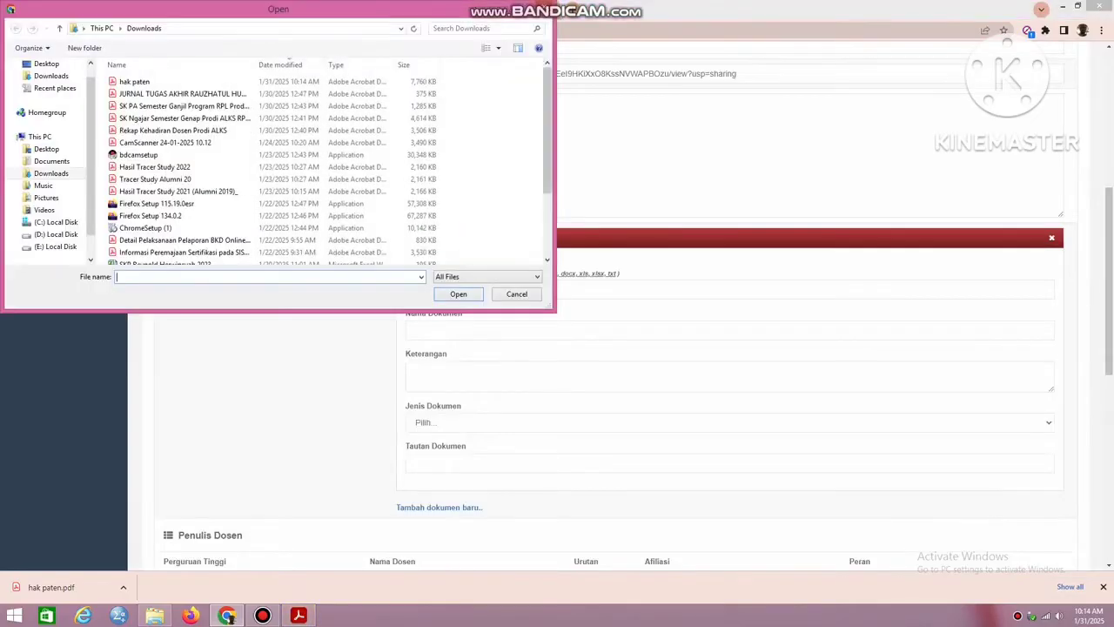
{"action": "left_click", "coordinate": [134, 81]}
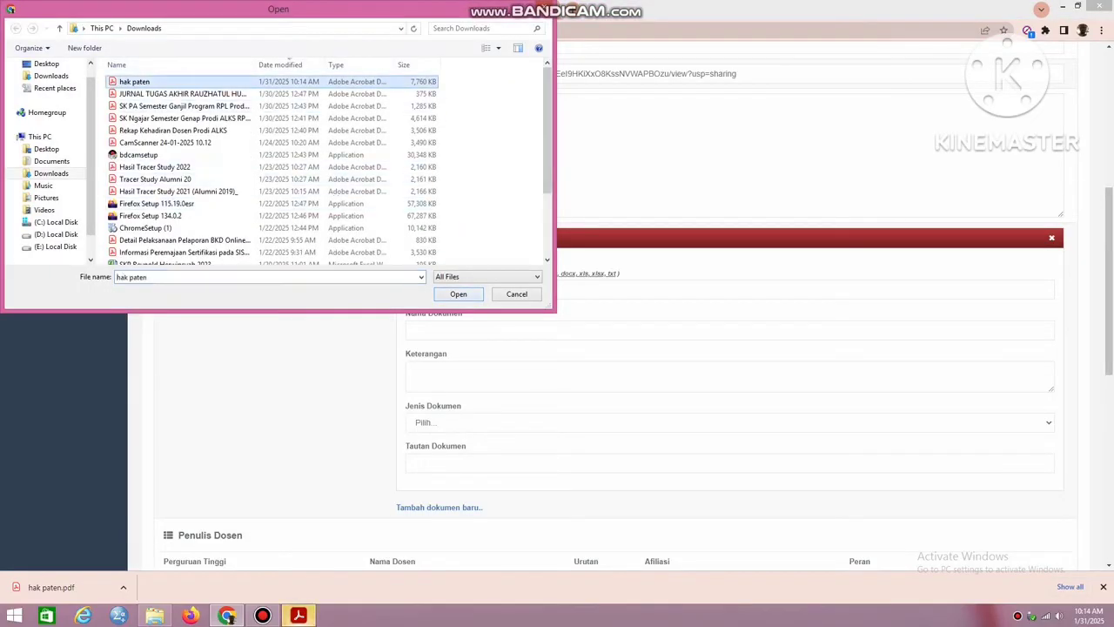
{"action": "left_click", "coordinate": [459, 294]}
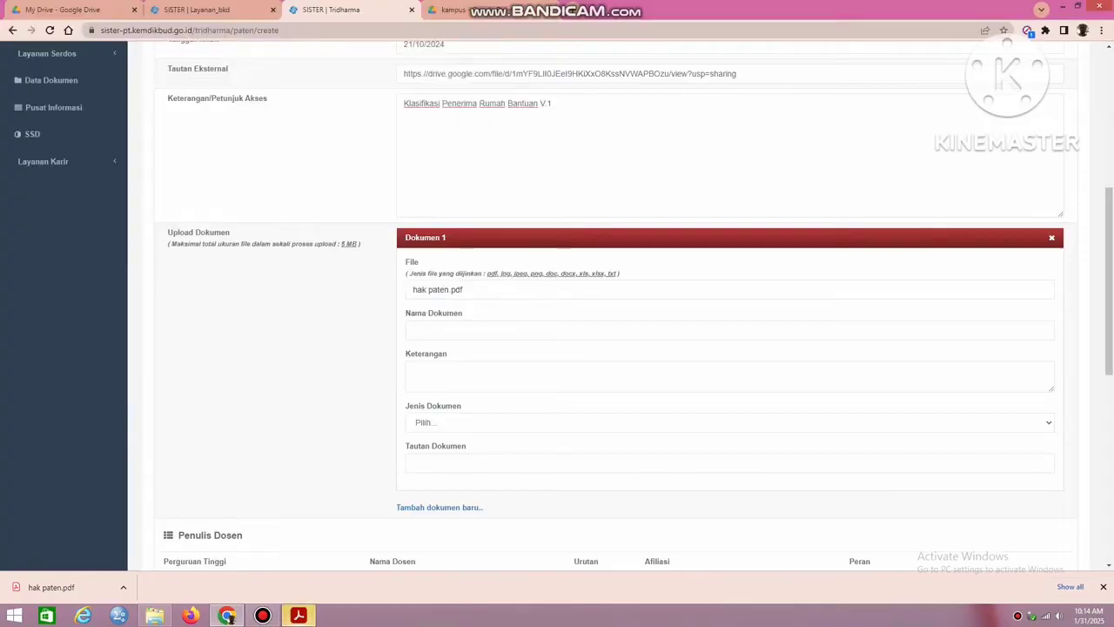
Enter "hak paten" as Dokumen 1's Nama Dokumen and Keterangan, and set its Jenis Dokumen to Lainnya.
{"action": "left_click", "coordinate": [453, 330]}
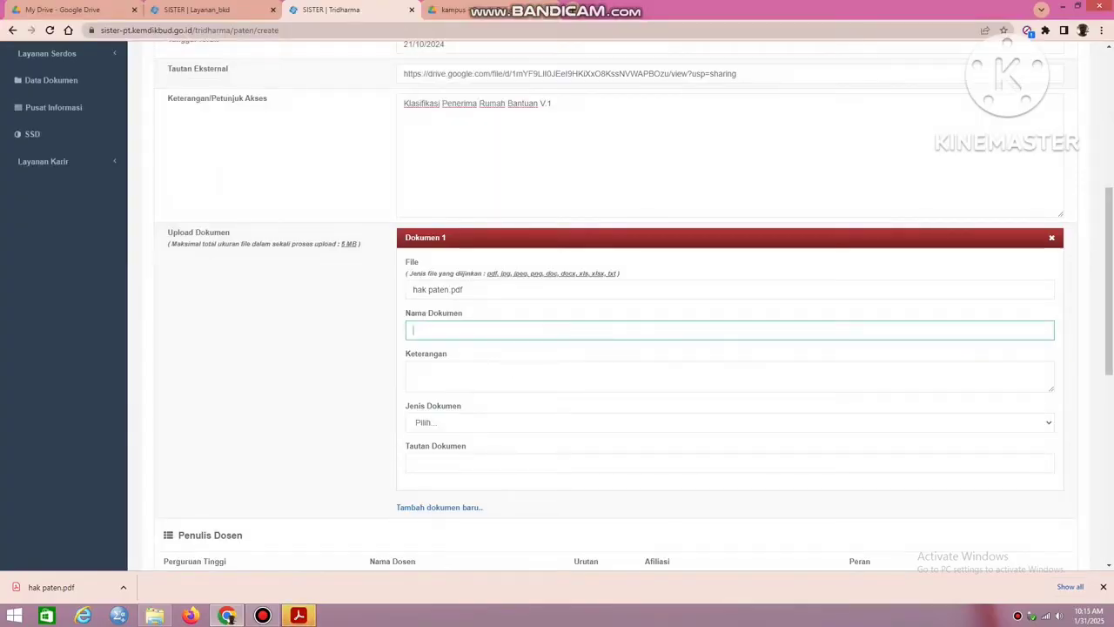
{"action": "type", "text": "hak paten"}
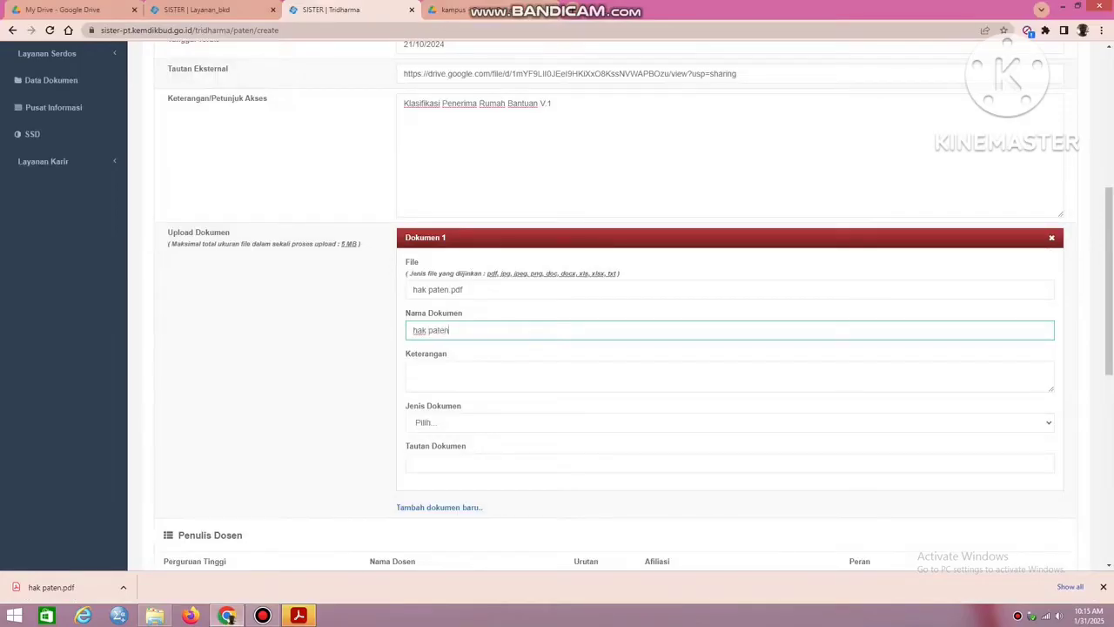
{"action": "left_click", "coordinate": [431, 375]}
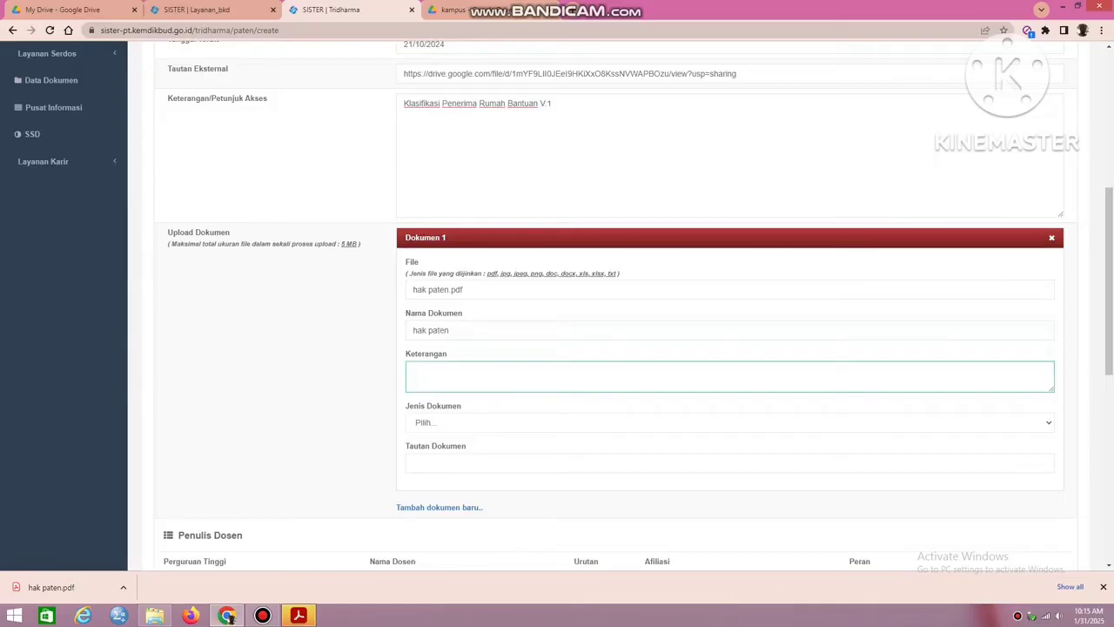
{"action": "key", "text": "shift+Tab"}
{"action": "key", "text": "ctrl+c"}
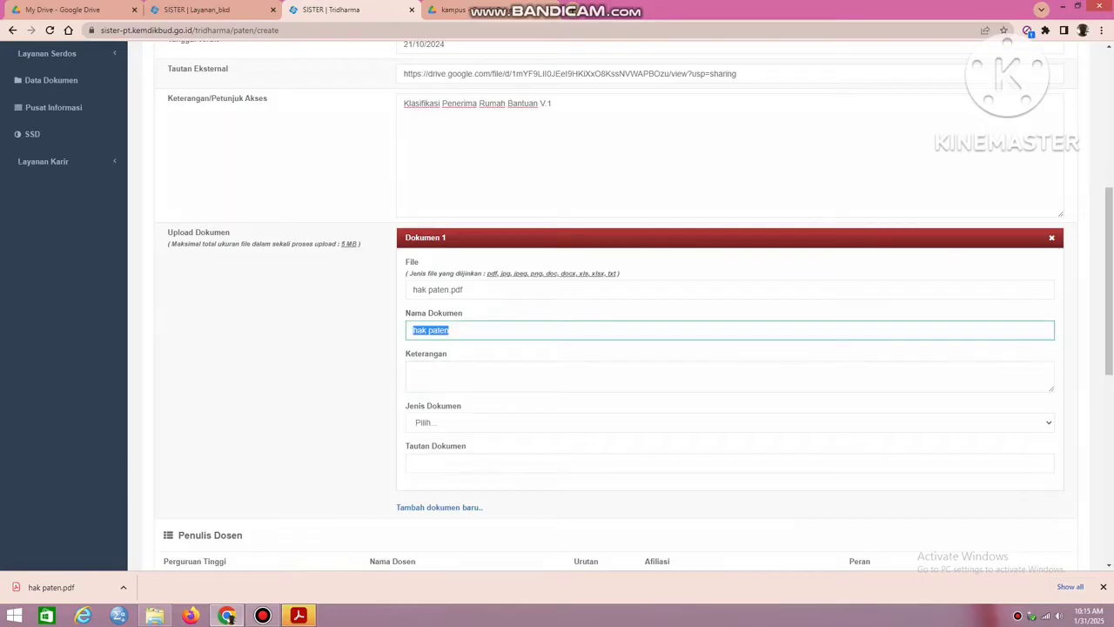
{"action": "key", "text": "Tab"}
{"action": "key", "text": "ctrl+v"}
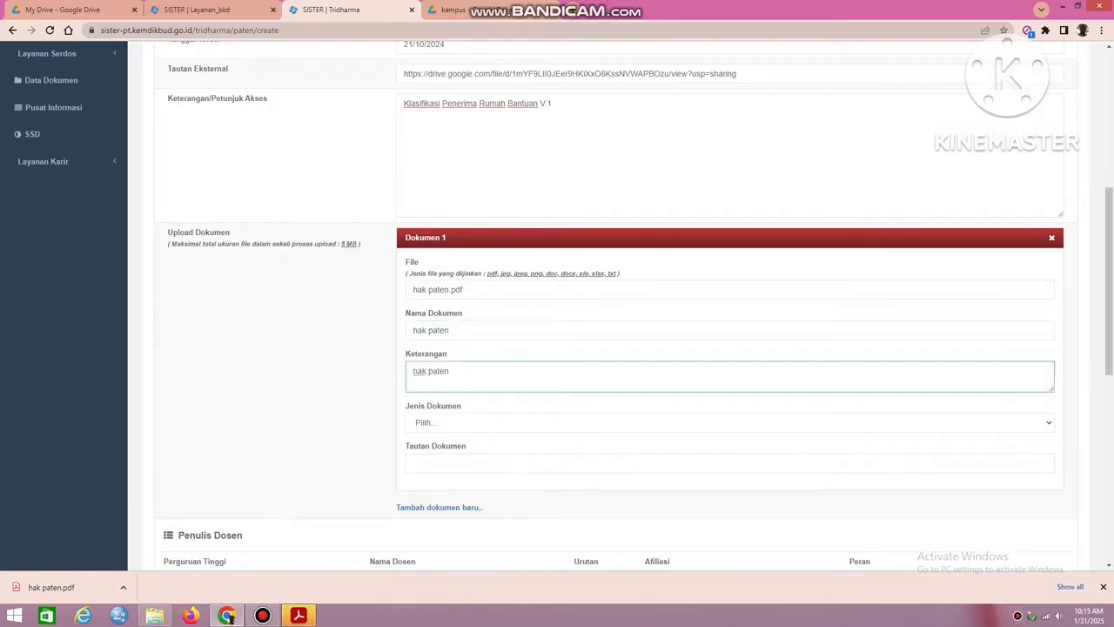
{"action": "left_click", "coordinate": [729, 423]}
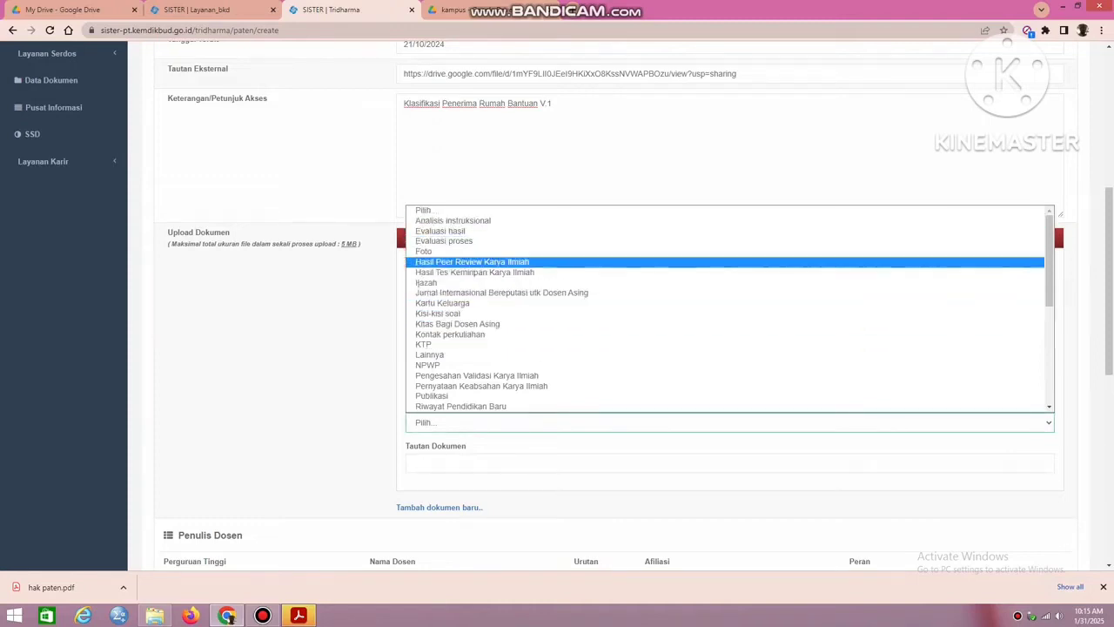
{"action": "left_click", "coordinate": [430, 355]}
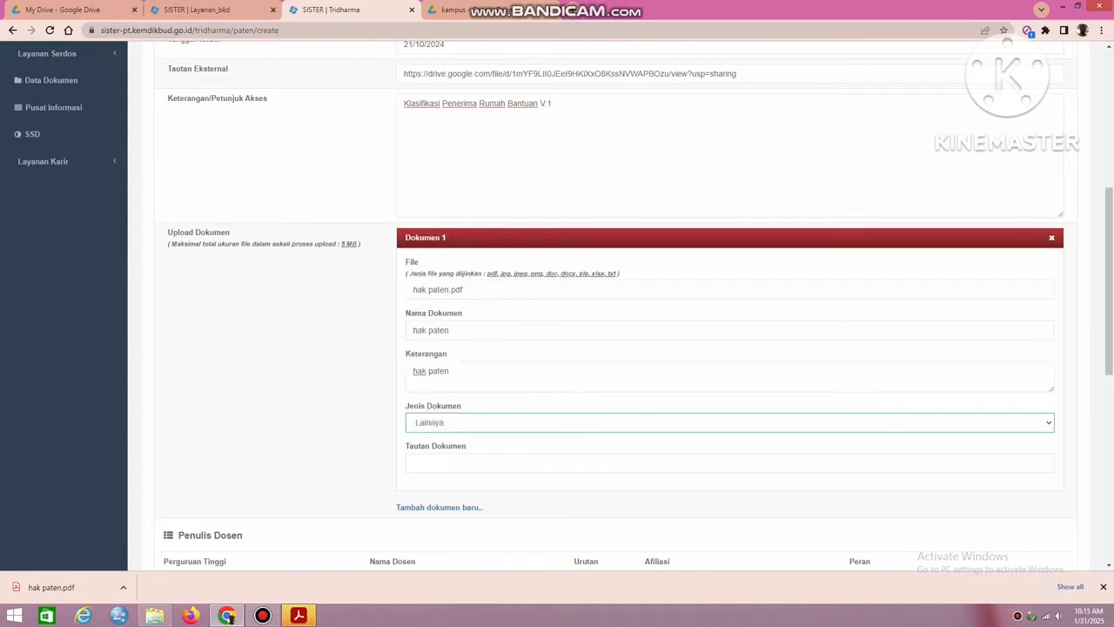
Copy the sharing link of hak paten.pdf from Google Drive and paste it into Dokumen 1's Tautan Dokumen in SISTER.
{"action": "left_click", "coordinate": [462, 463]}
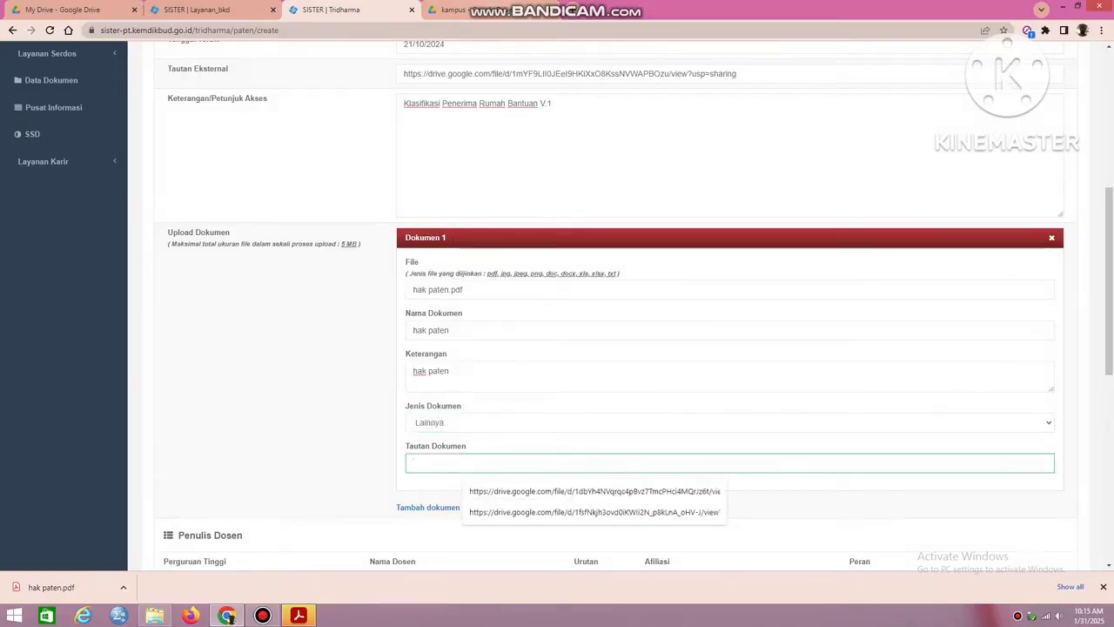
{"action": "left_click", "coordinate": [491, 9]}
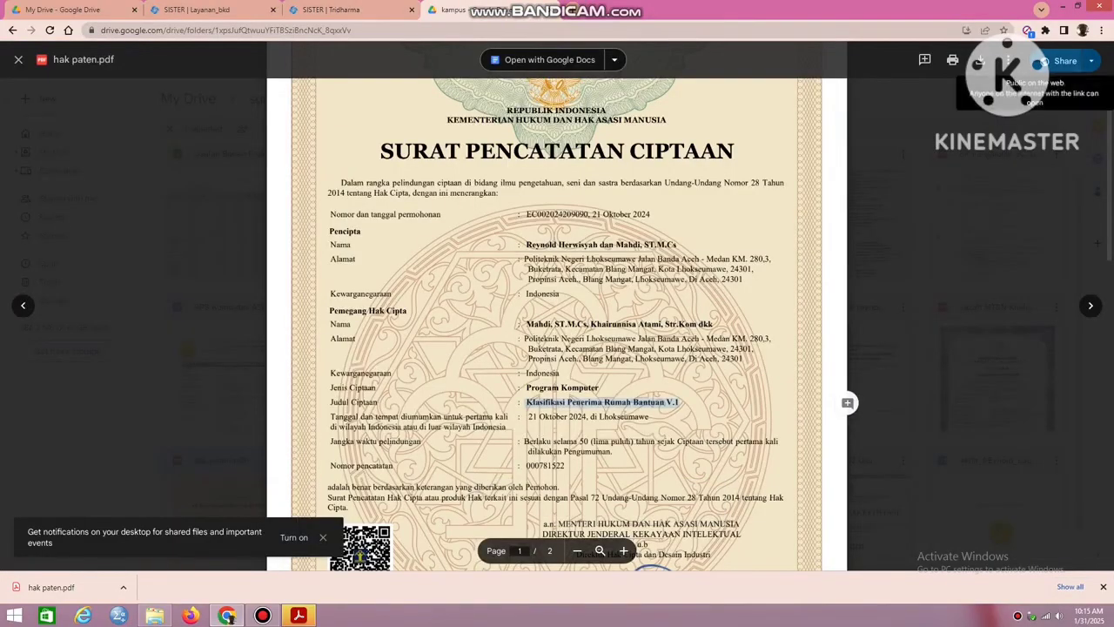
{"action": "left_click", "coordinate": [1038, 62]}
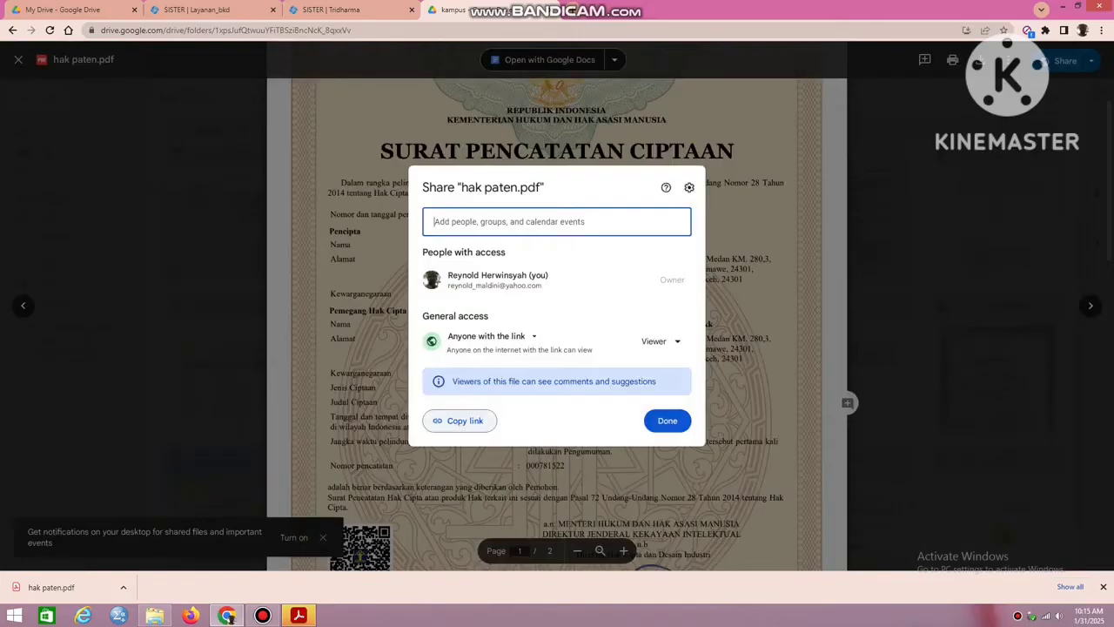
{"action": "left_click", "coordinate": [458, 420]}
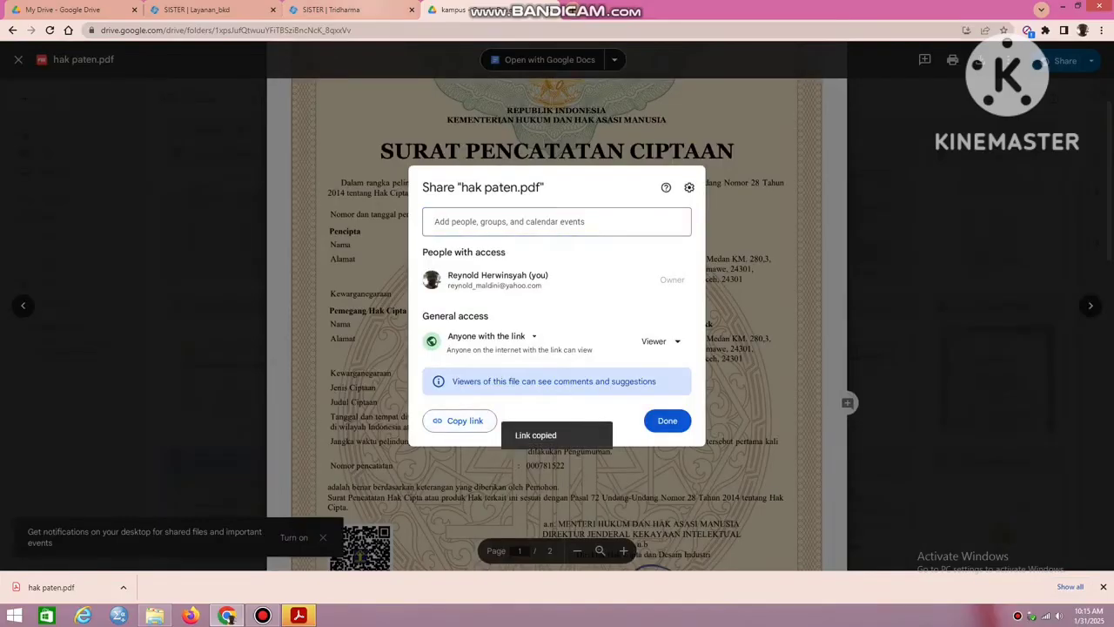
{"action": "left_click", "coordinate": [348, 9]}
{"action": "key", "text": "ctrl+v"}
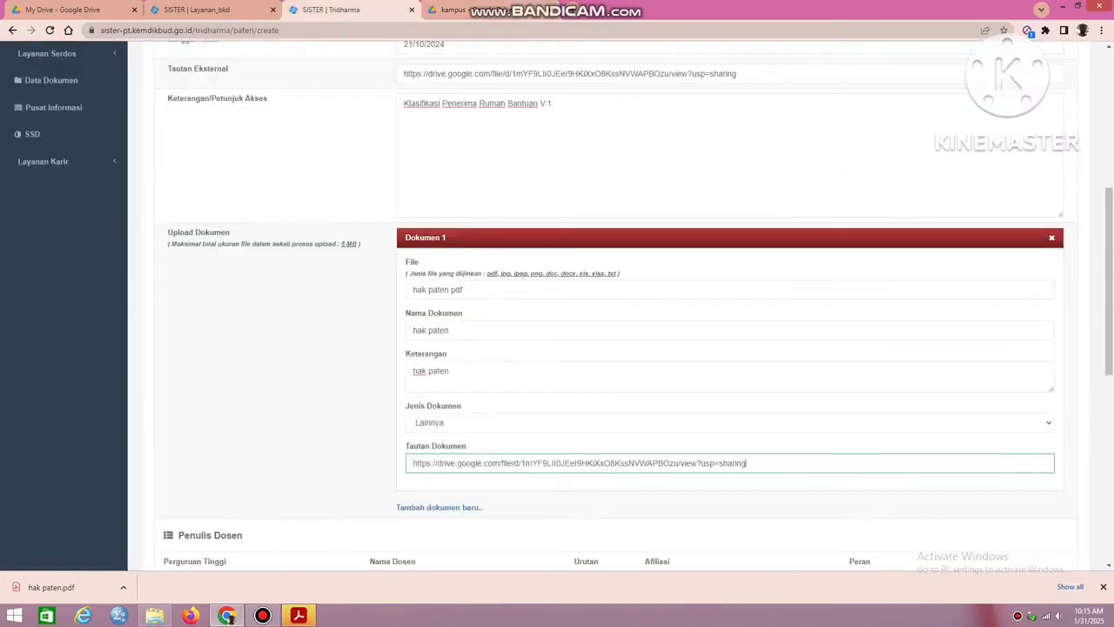
In the second Penulis Dosen row, set Perguruan Tinggi to Politeknik Negeri Lhokseumawe and select the co-author's name as Nama Dosen.
{"action": "scroll", "coordinate": [609, 331], "scroll_direction": "down", "scroll_amount": 3}
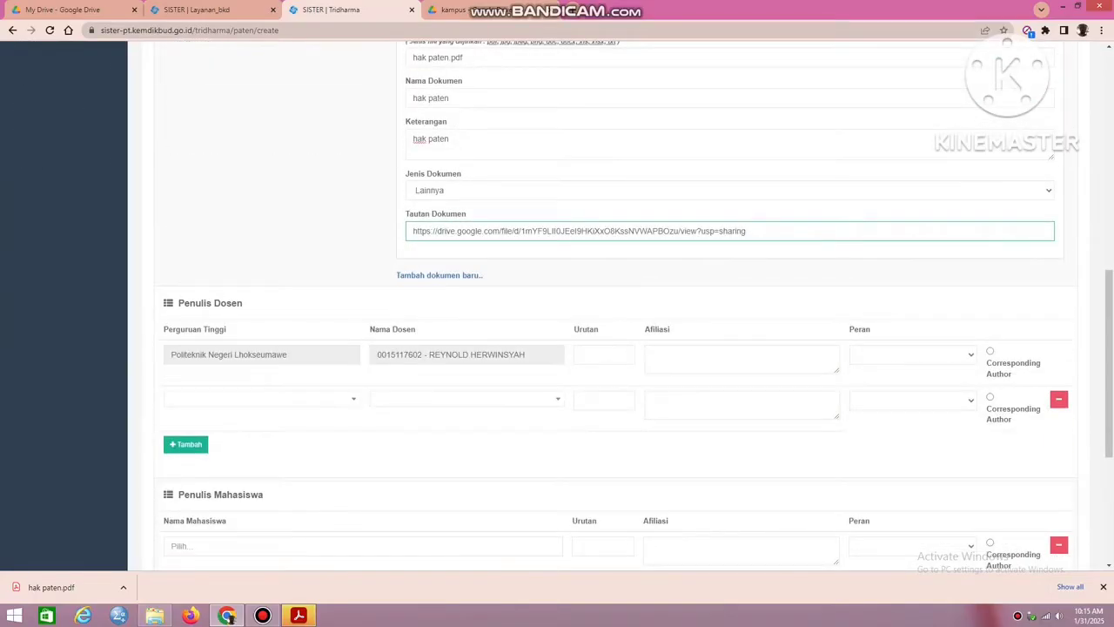
{"action": "scroll", "coordinate": [609, 331], "scroll_direction": "down", "scroll_amount": 2}
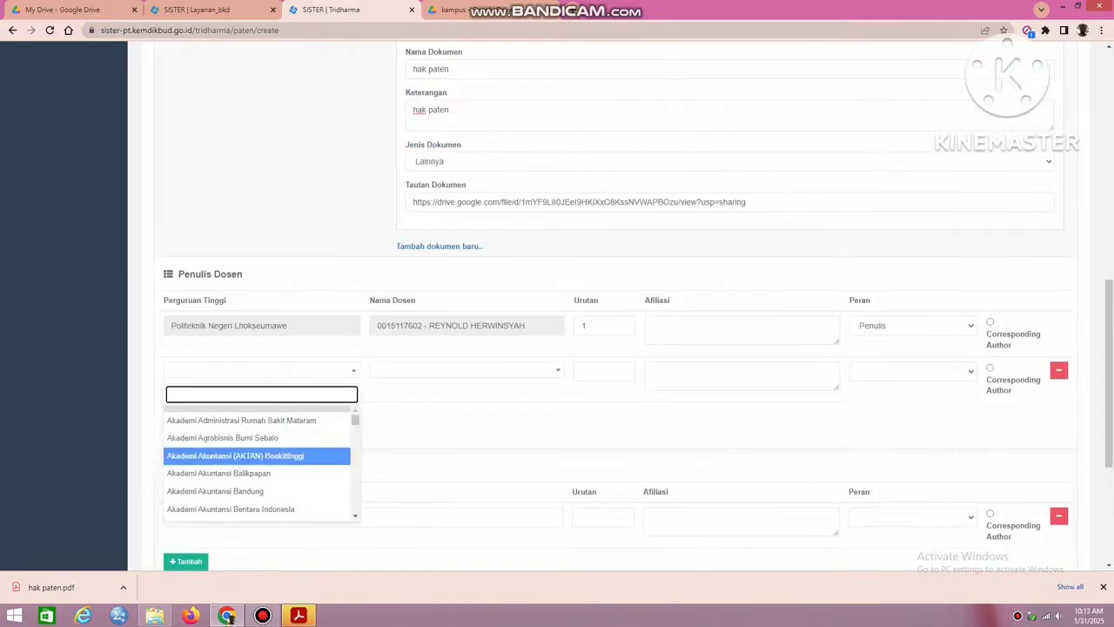
{"action": "type", "text": "po"}
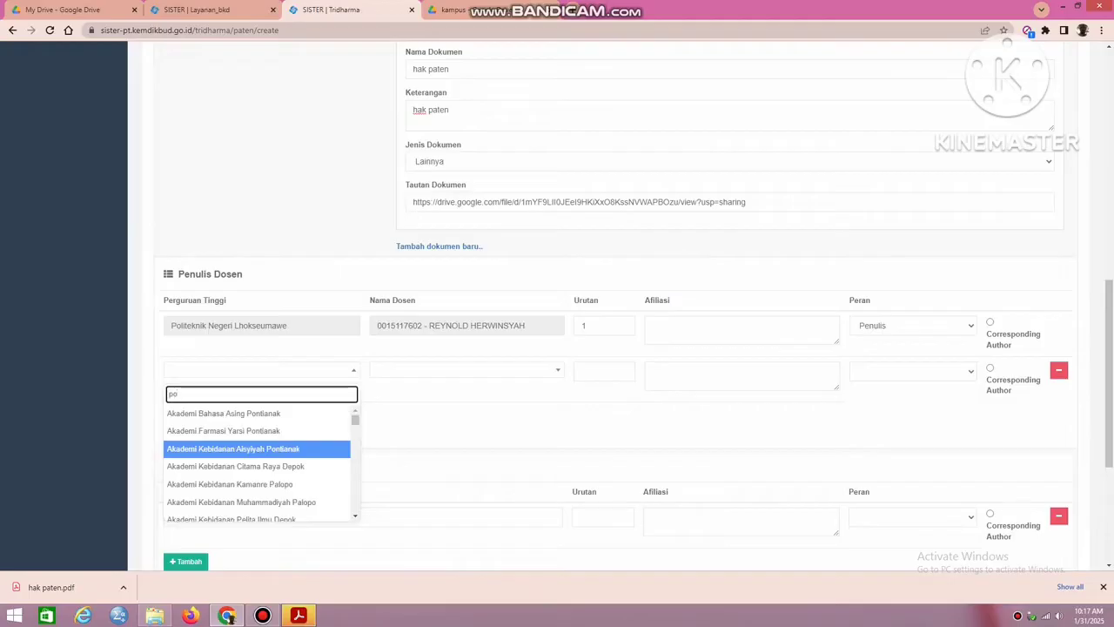
{"action": "key", "text": "BackSpace"}
{"action": "key", "text": "BackSpace"}
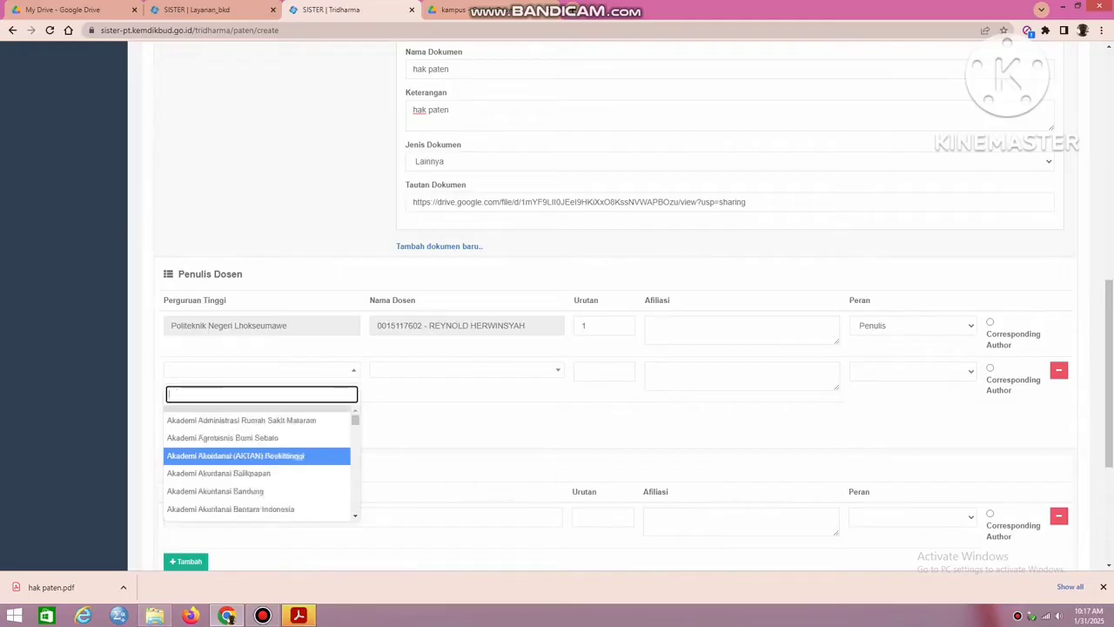
{"action": "type", "text": "lhok"}
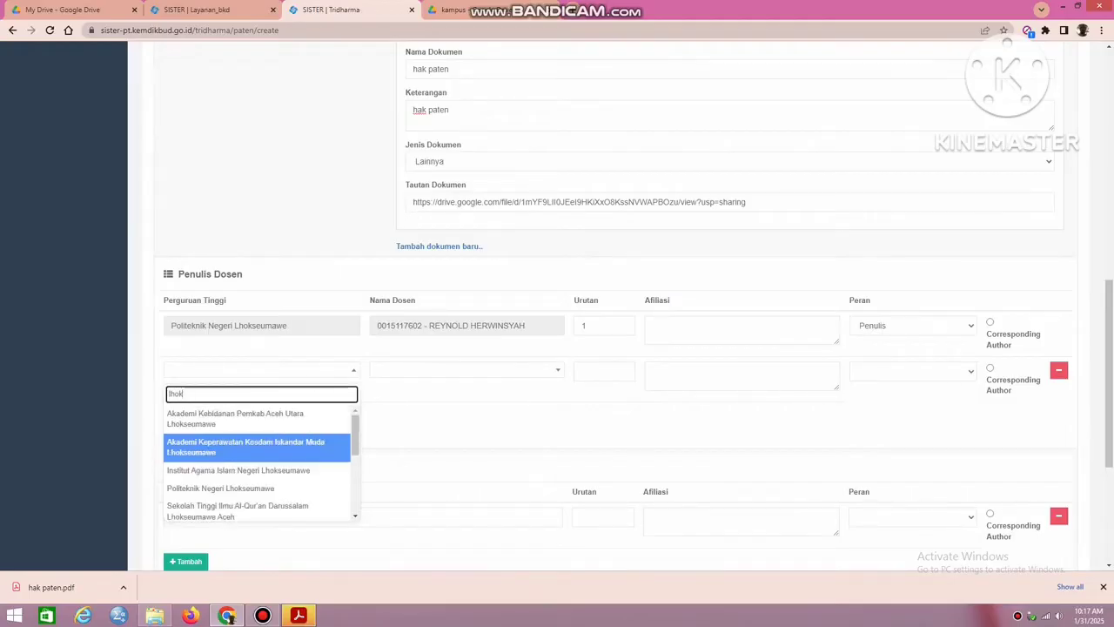
{"action": "left_click", "coordinate": [221, 488]}
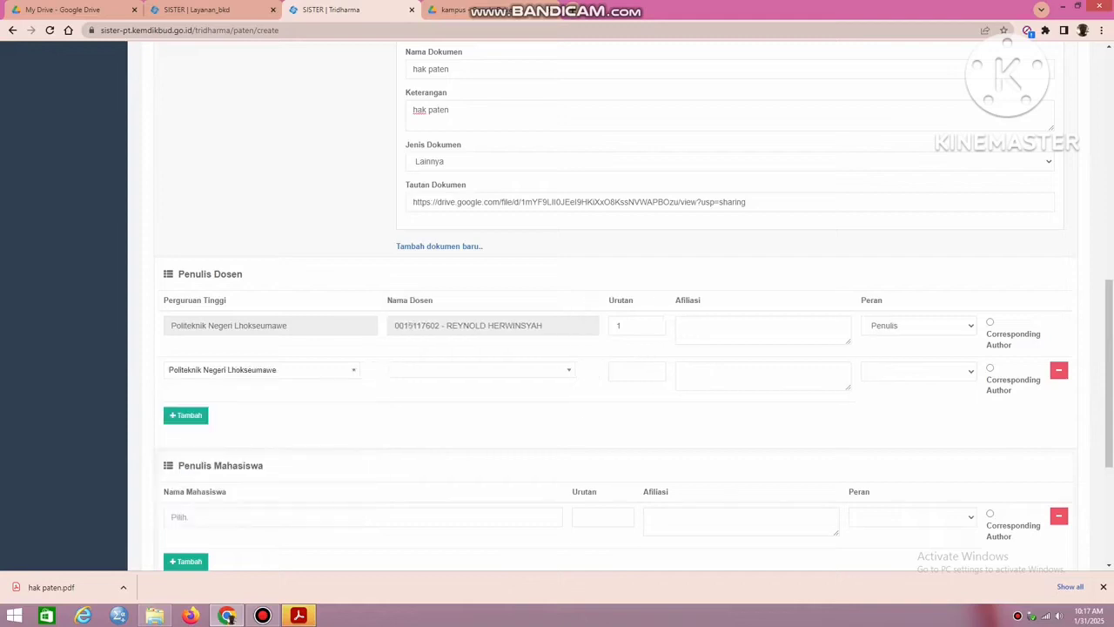
{"action": "left_click", "coordinate": [481, 370]}
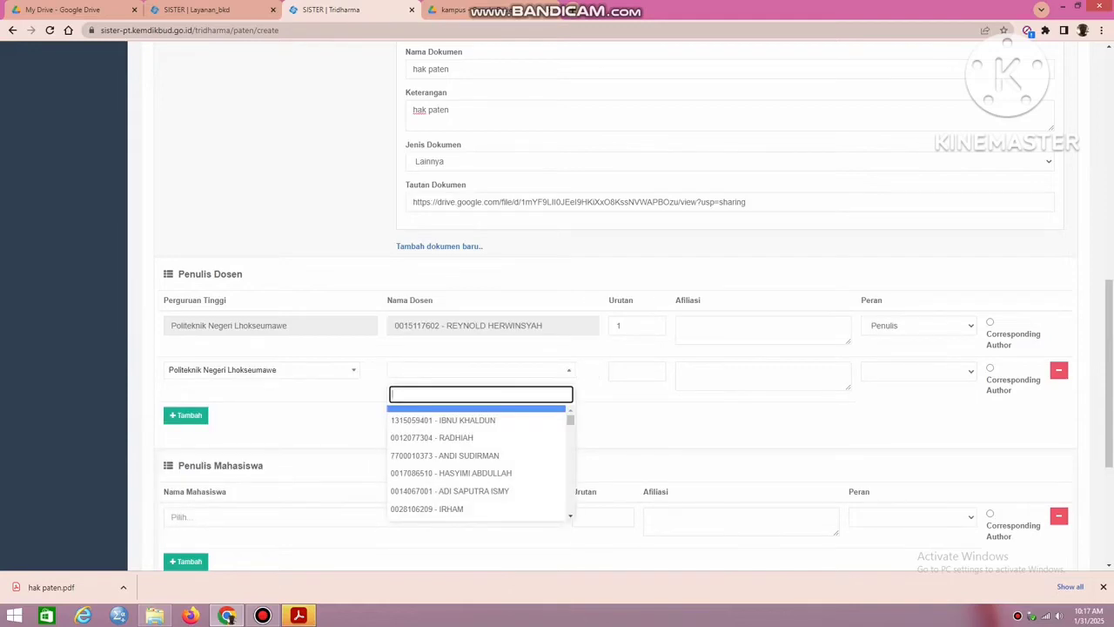
{"action": "type", "text": "mahdi"}
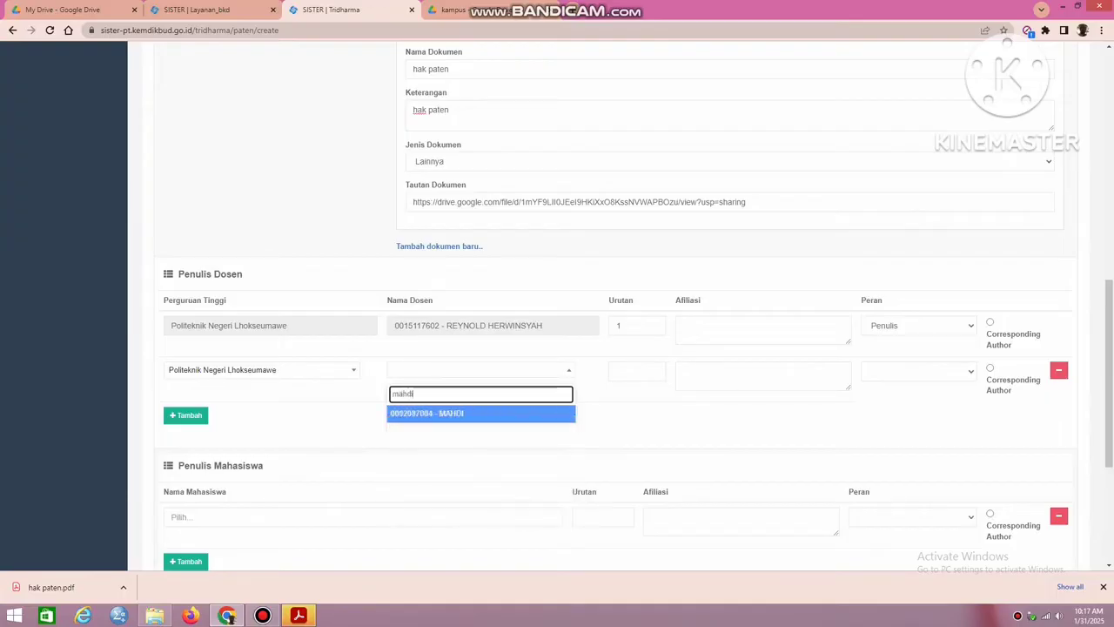
{"action": "key", "text": "Return"}
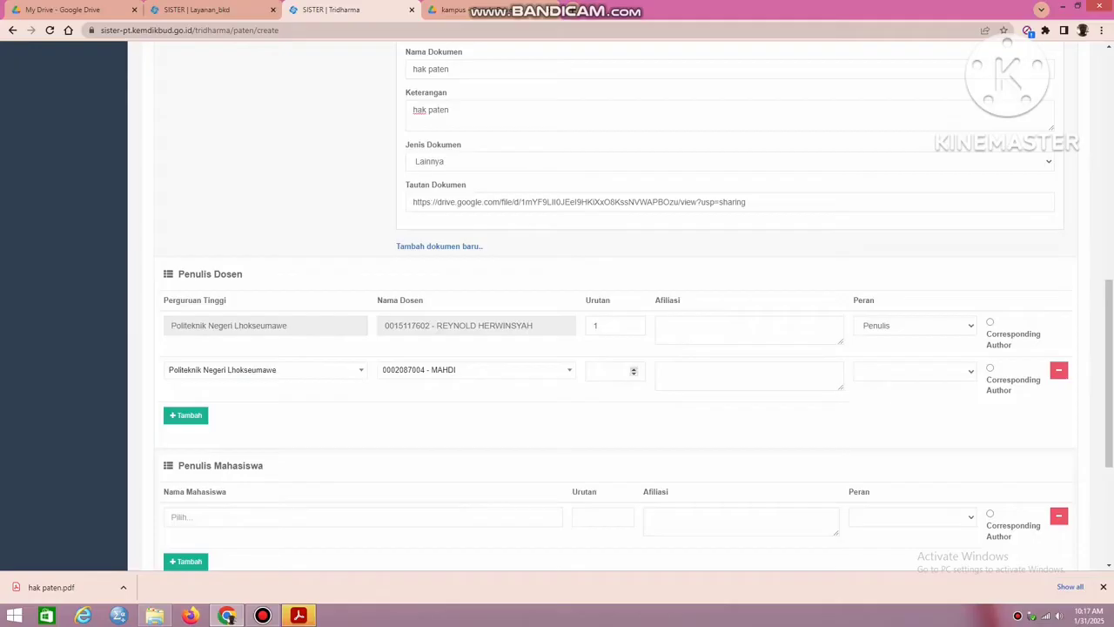
Give the second Penulis Dosen row Urutan 2 and the Peran Penulis.
{"action": "left_click", "coordinate": [634, 372]}
{"action": "type", "text": "2"}
{"action": "key", "text": "Tab"}
{"action": "left_click", "coordinate": [914, 372]}
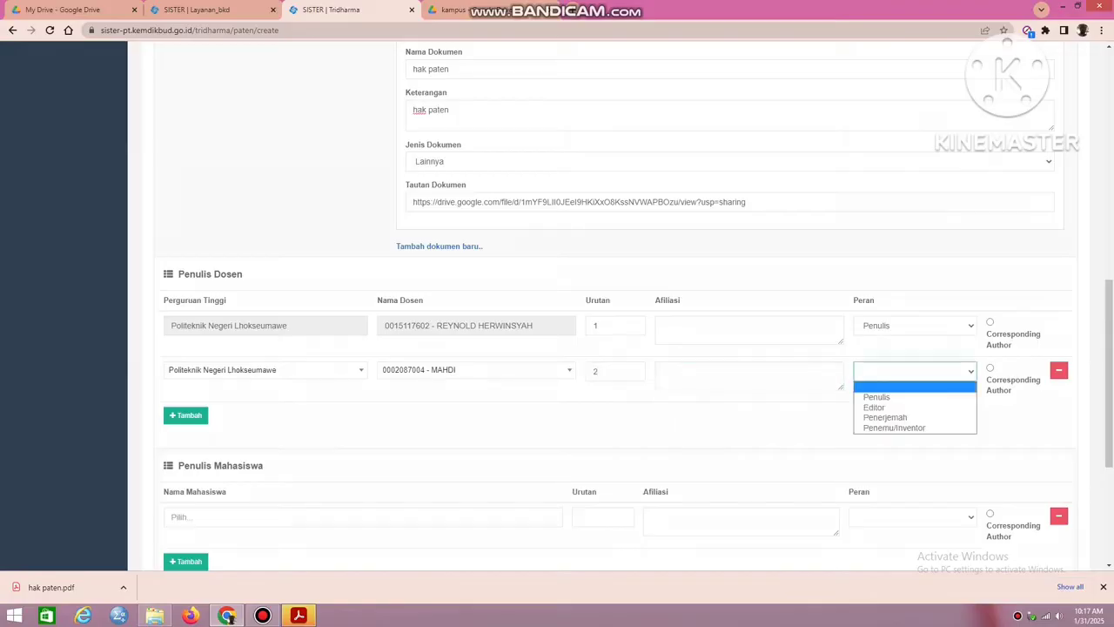
{"action": "key", "text": "Down"}
{"action": "key", "text": "Down"}
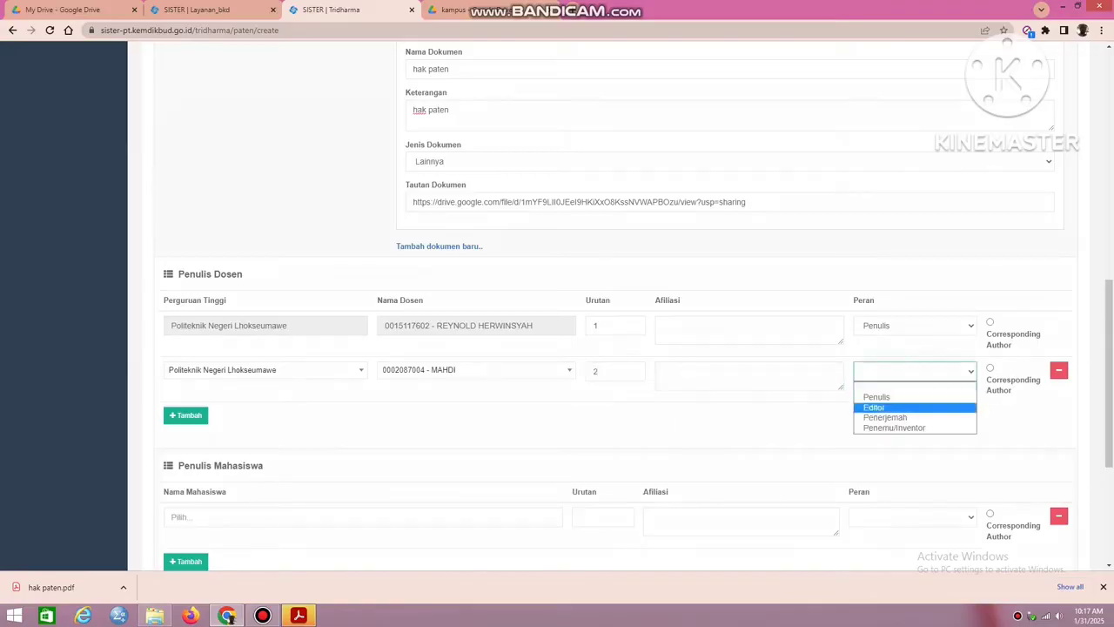
{"action": "key", "text": "Up"}
{"action": "key", "text": "Up"}
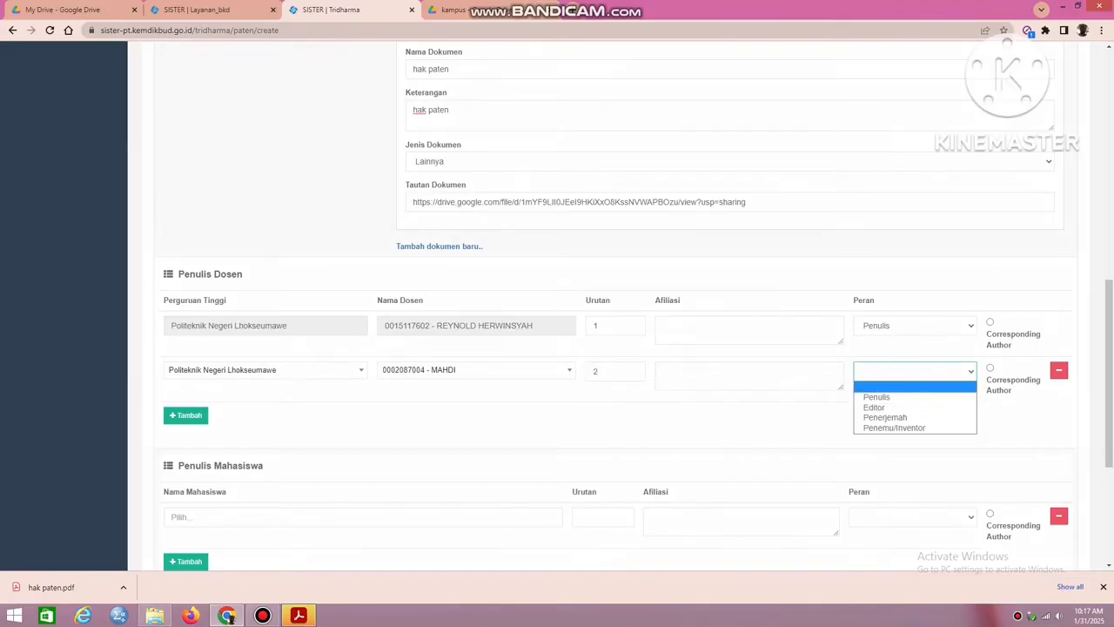
{"action": "key", "text": "Down"}
{"action": "key", "text": "Return"}
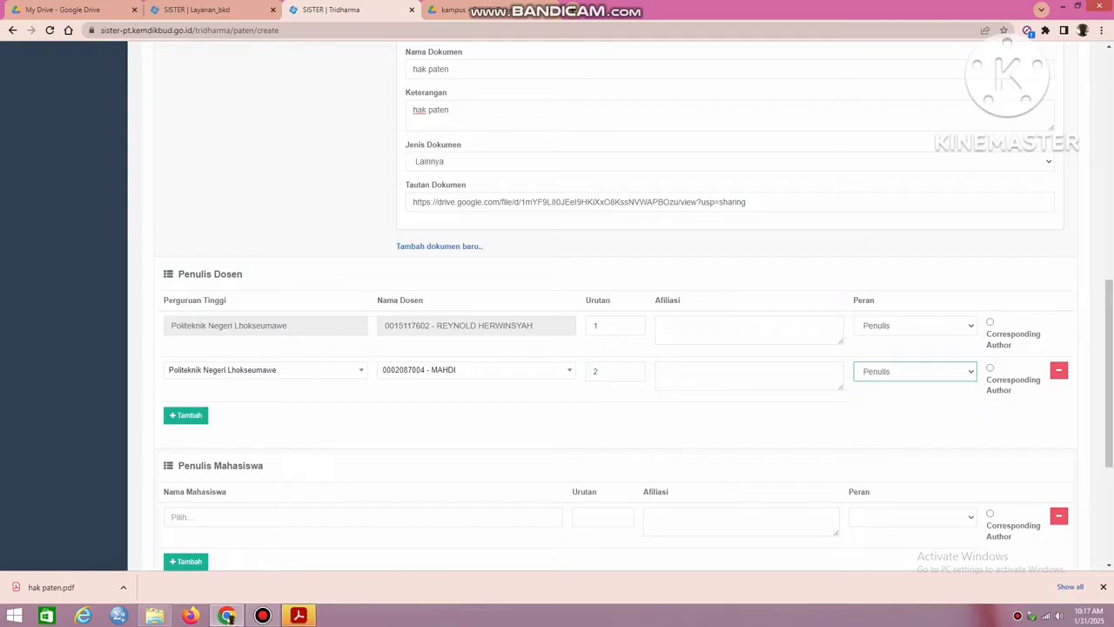
Change the Peran of both Penulis Dosen rows to Penemu/Inventor.
{"action": "left_click", "coordinate": [915, 326]}
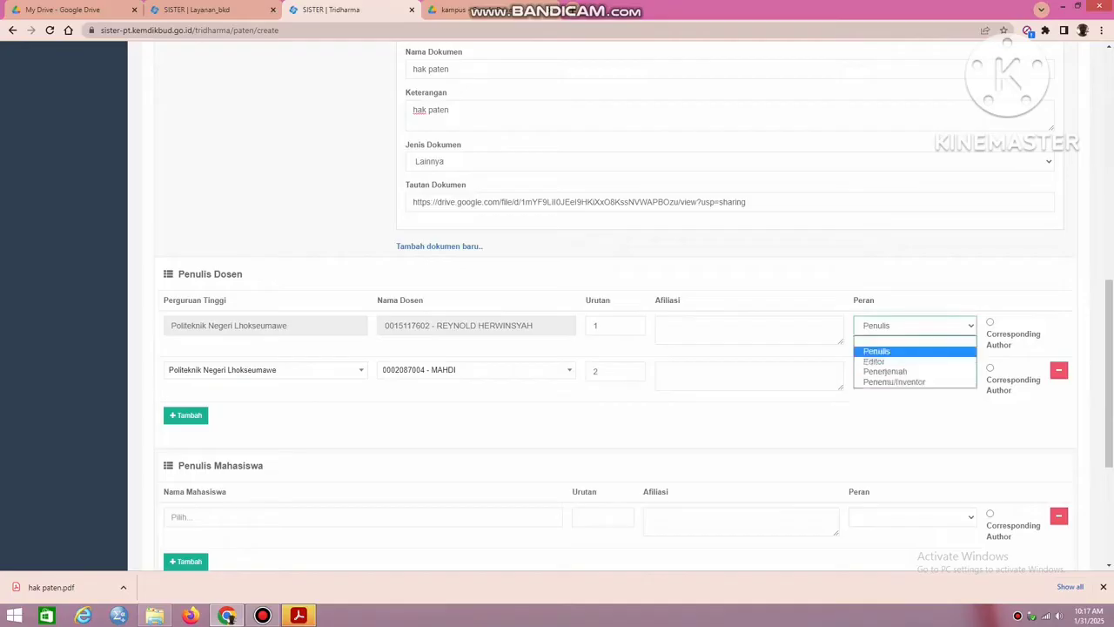
{"action": "key", "text": "Down"}
{"action": "key", "text": "Down"}
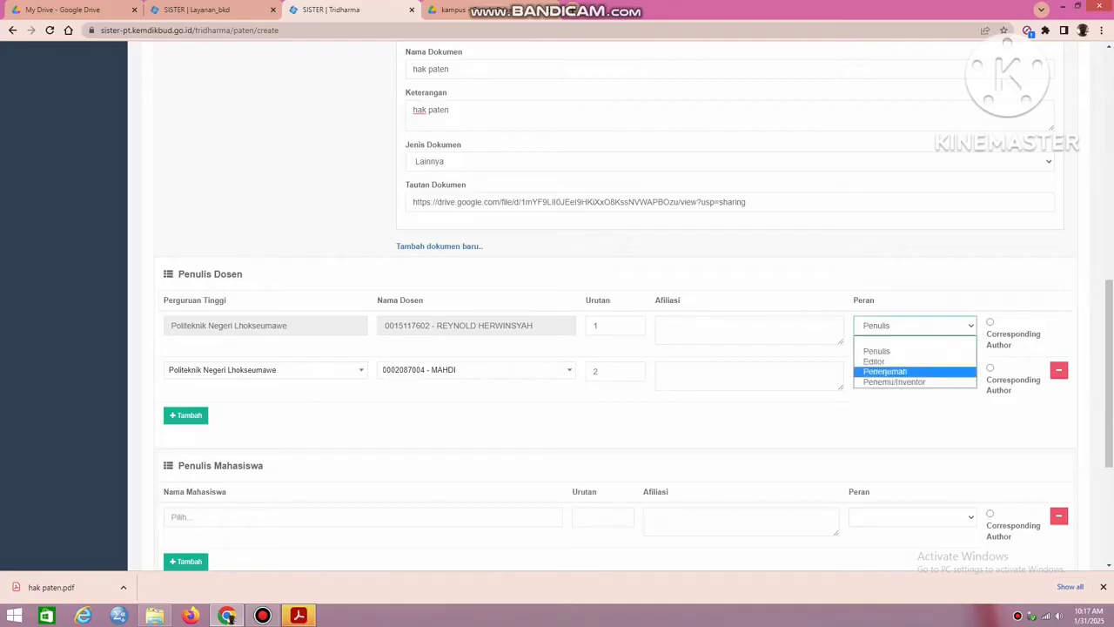
{"action": "key", "text": "Down"}
{"action": "key", "text": "Return"}
{"action": "left_click", "coordinate": [915, 372]}
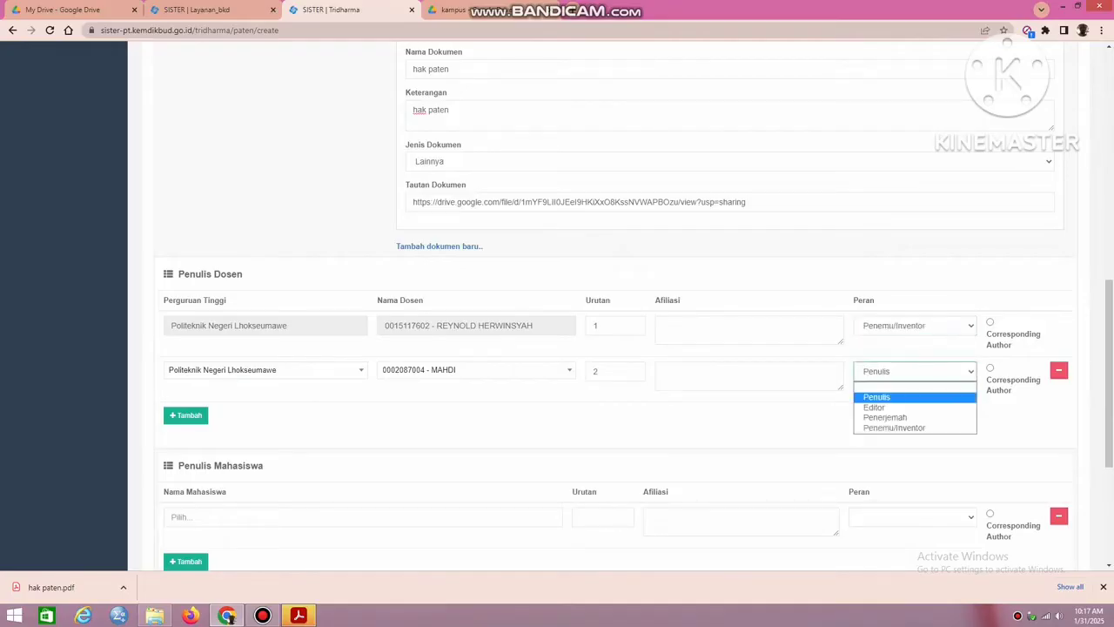
{"action": "left_click", "coordinate": [915, 427]}
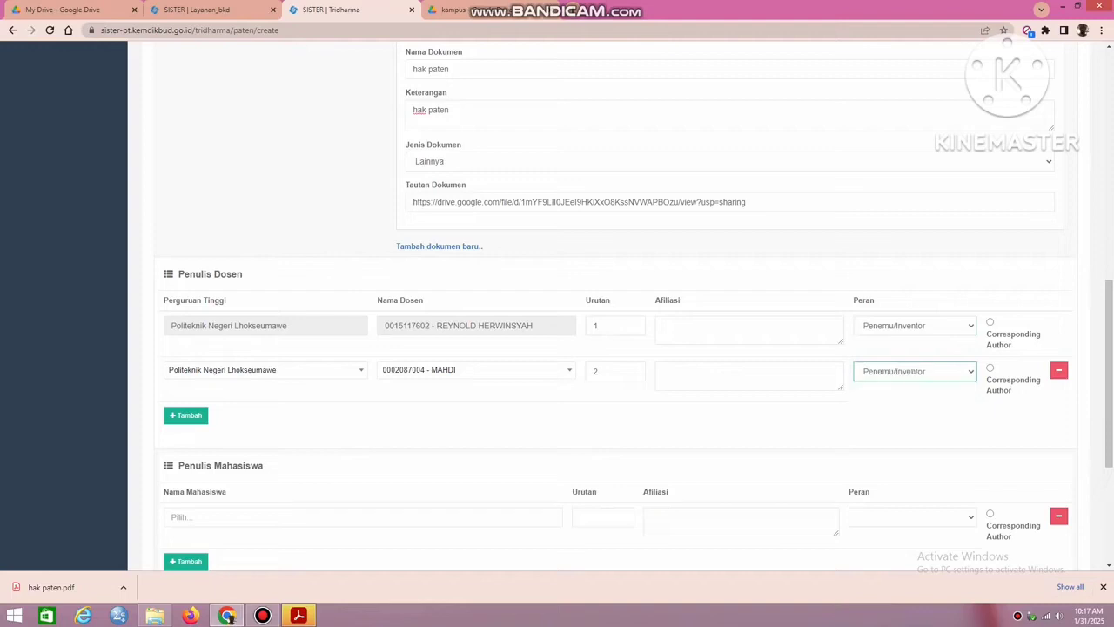
Save the new Paten/HKI entry, leaving Penulis Mahasiswa and Penulis Lain empty.
{"action": "scroll", "coordinate": [609, 305], "scroll_direction": "down", "scroll_amount": 3}
{"action": "scroll", "coordinate": [609, 305], "scroll_direction": "up", "scroll_amount": 1}
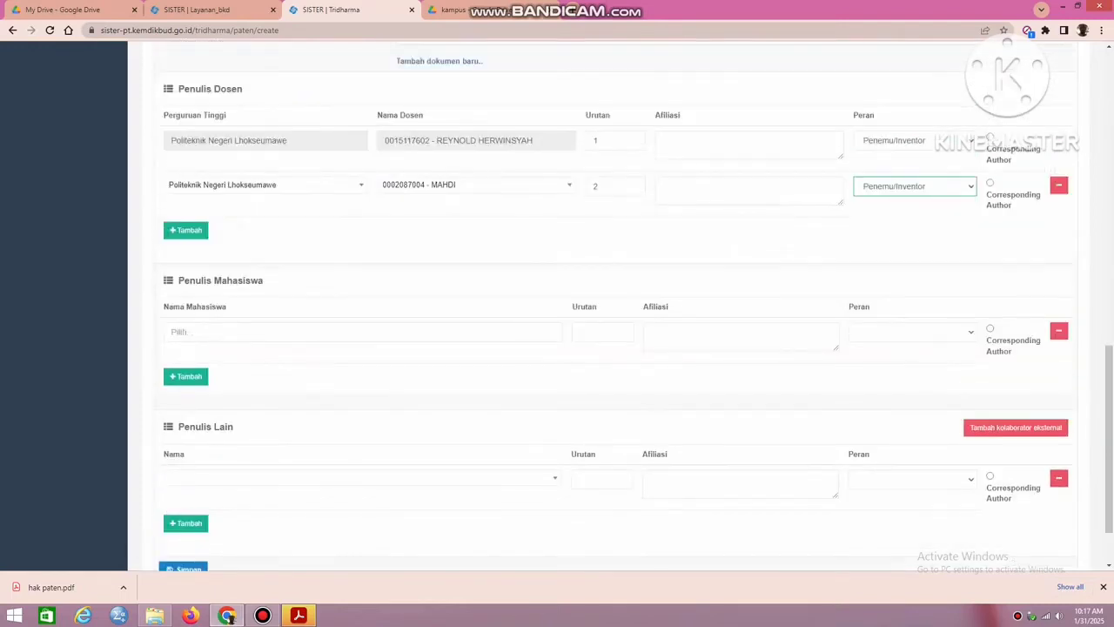
{"action": "scroll", "coordinate": [609, 305], "scroll_direction": "down", "scroll_amount": 1}
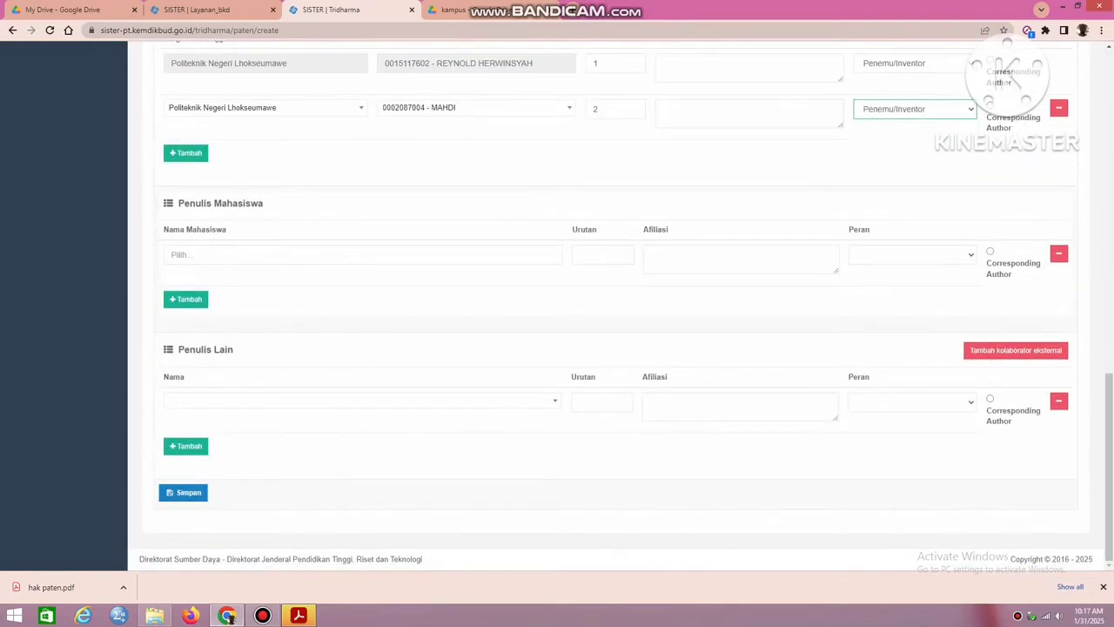
{"action": "left_click", "coordinate": [183, 493]}
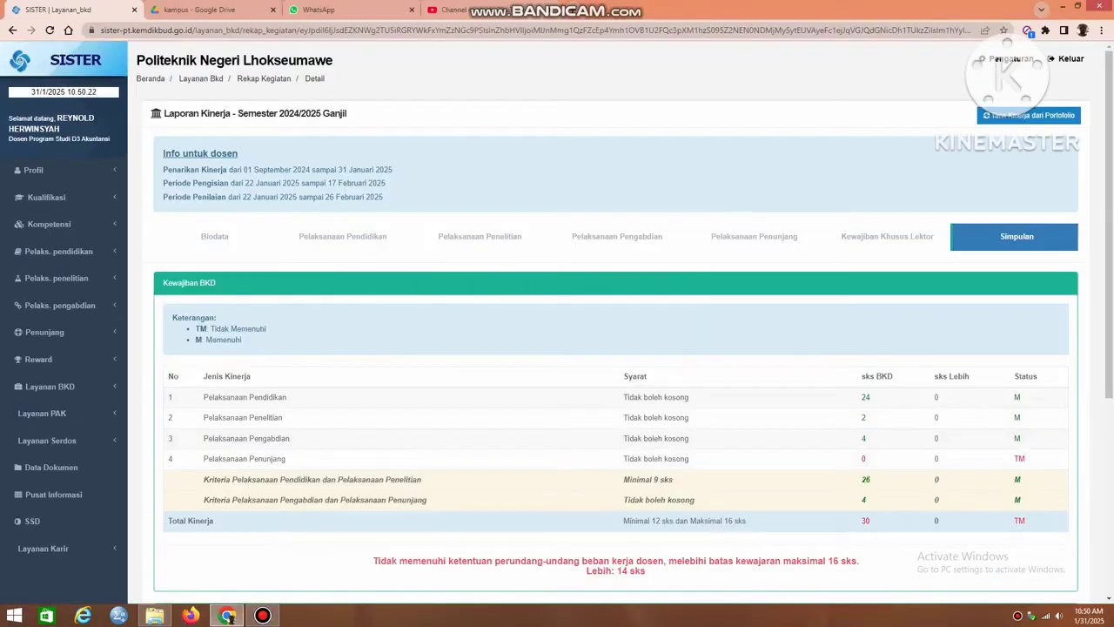
Review the Kewajiban BKD table in the activity recap, checking the status of each Jenis Kinerja and the remark on total sks.
{"action": "scroll", "coordinate": [609, 348], "scroll_direction": "down", "scroll_amount": 2}
{"action": "scroll", "coordinate": [564, 322], "scroll_direction": "down", "scroll_amount": 1}
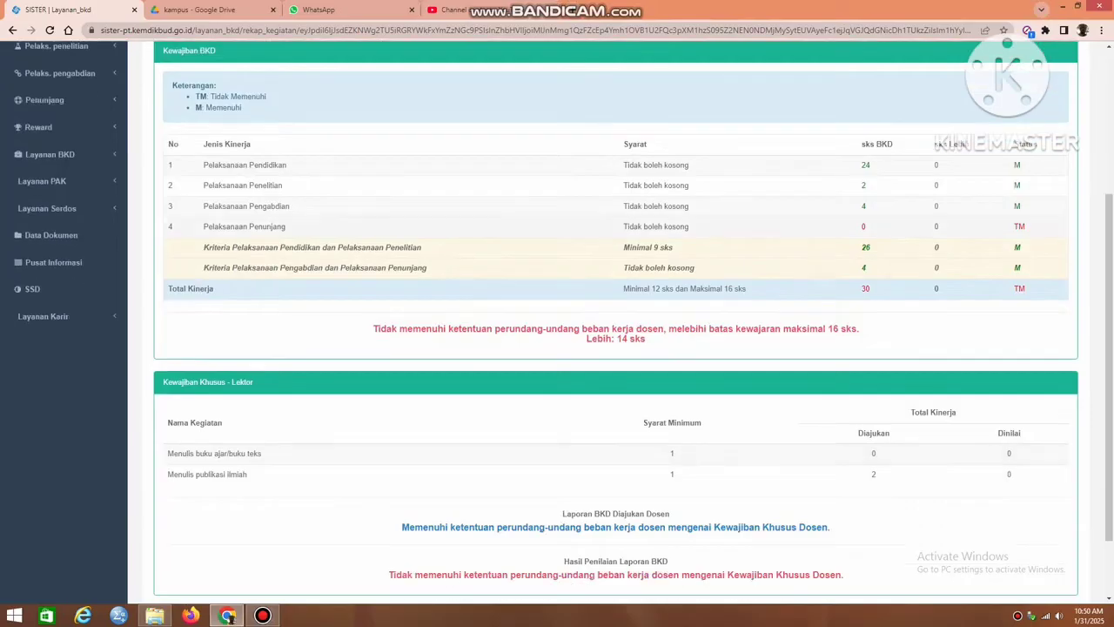
{"action": "left_click_drag", "start_coordinate": [860, 206], "coordinate": [1027, 289]}
{"action": "left_click", "coordinate": [1027, 289]}
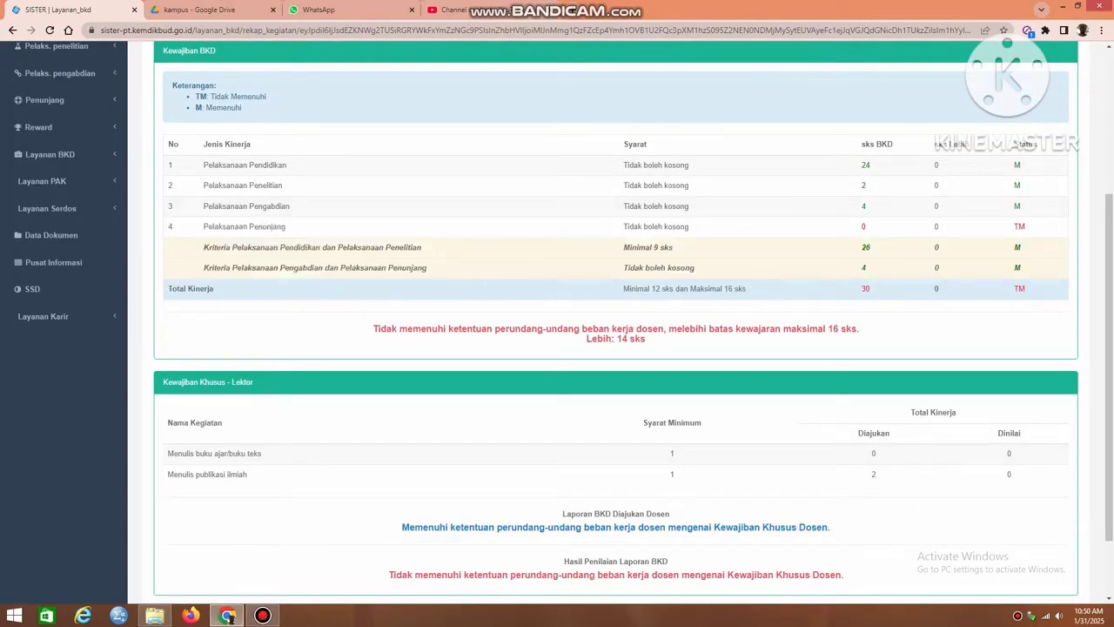
{"action": "left_click_drag", "start_coordinate": [373, 329], "coordinate": [647, 339]}
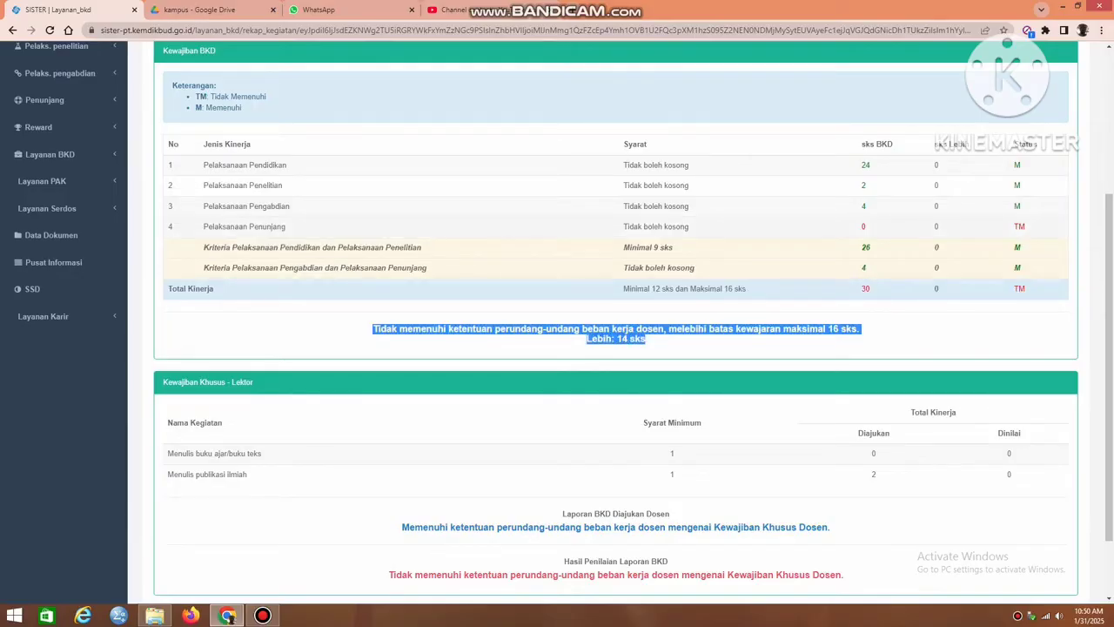
{"action": "left_click", "coordinate": [646, 339]}
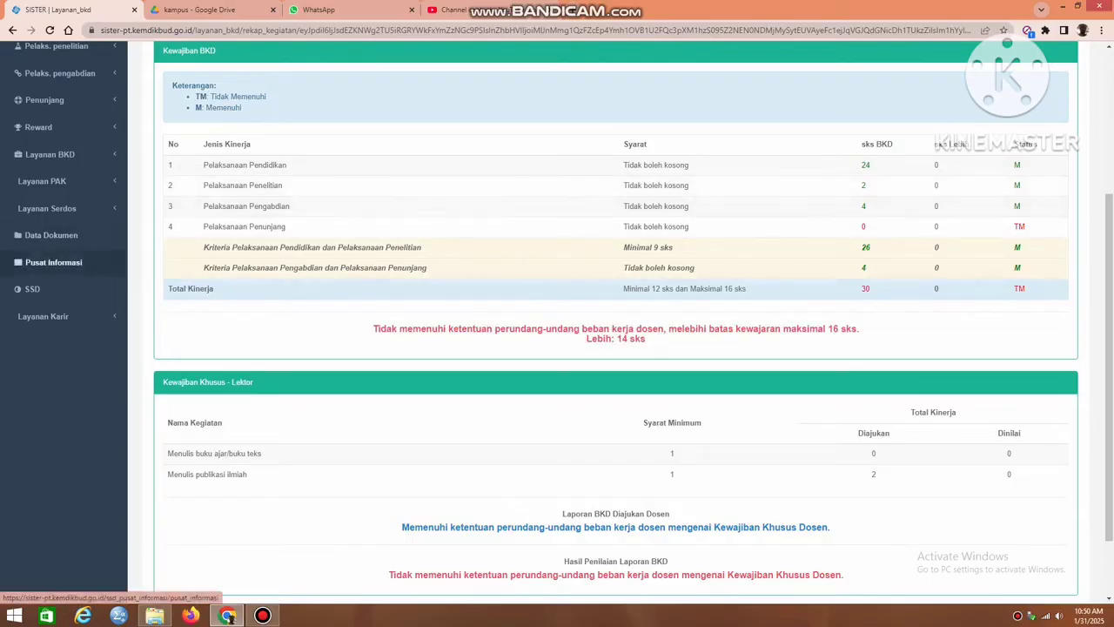
Start a new Penunjang Lain record with Kategori Kegiatan "Sebagai Ketua / wakil ketua / Sekretaris merangkap anggota" under the perguruan tinggi committee group.
{"action": "left_click", "coordinate": [45, 100]}
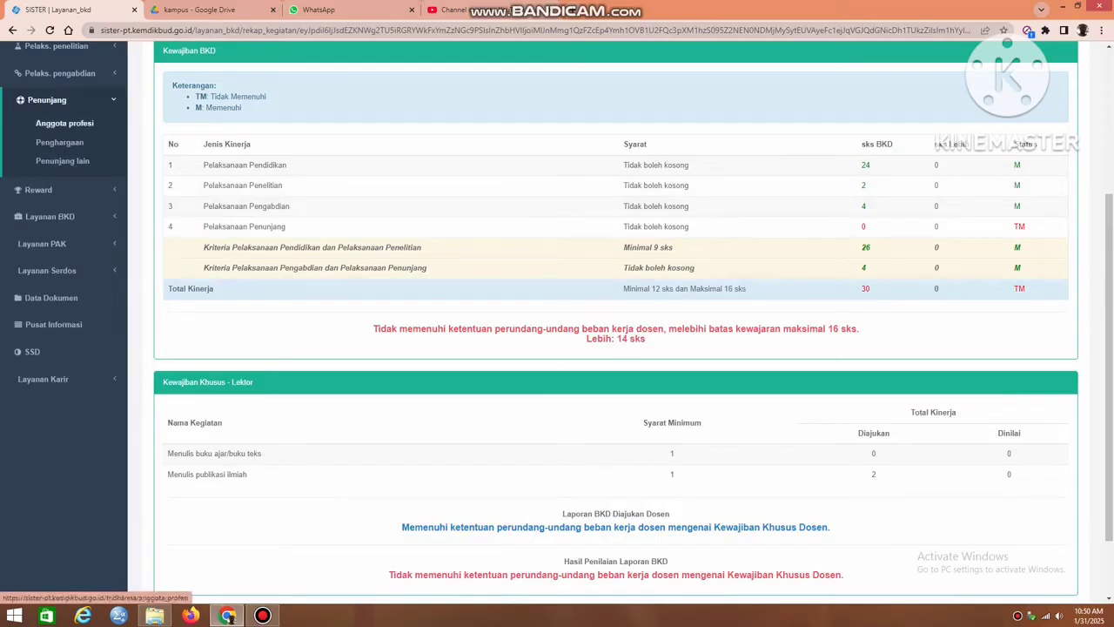
{"action": "left_click", "coordinate": [62, 160]}
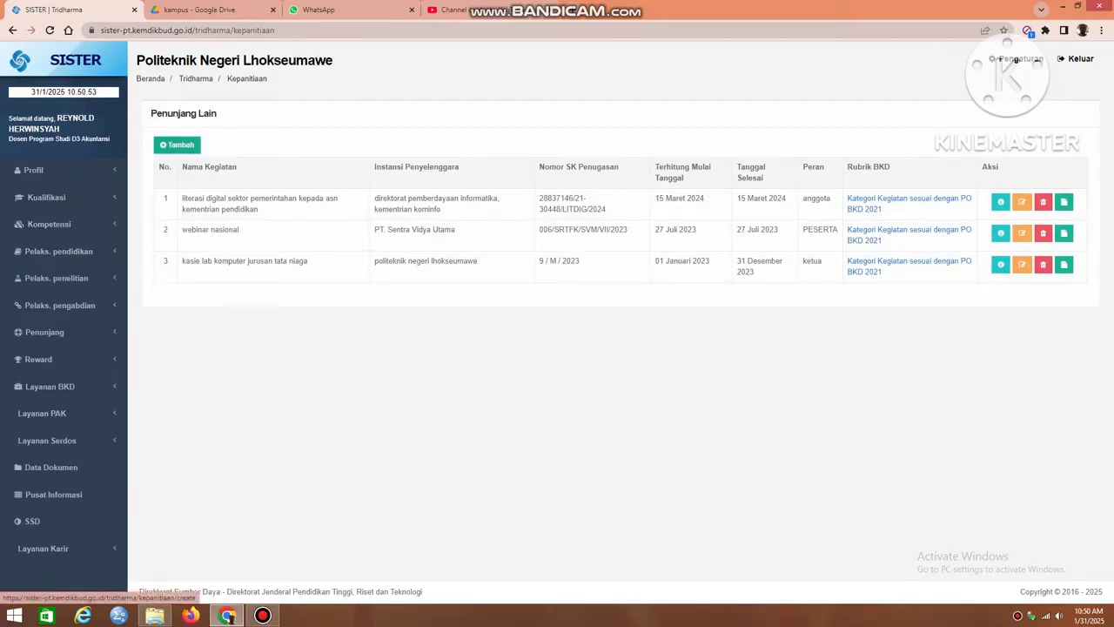
{"action": "left_click", "coordinate": [176, 144]}
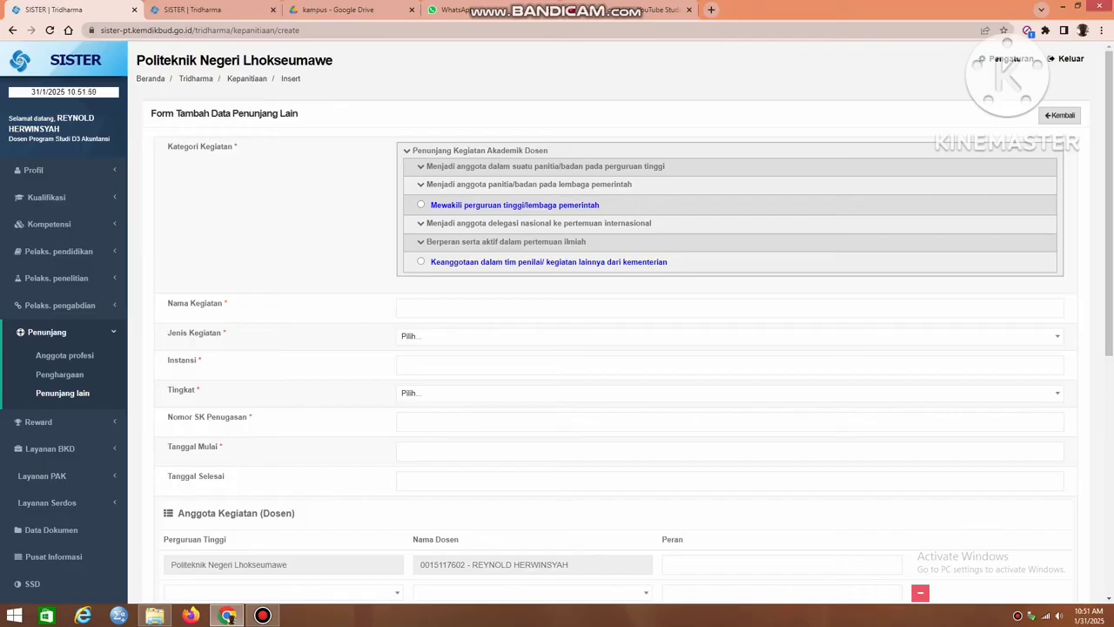
{"action": "left_click", "coordinate": [545, 167]}
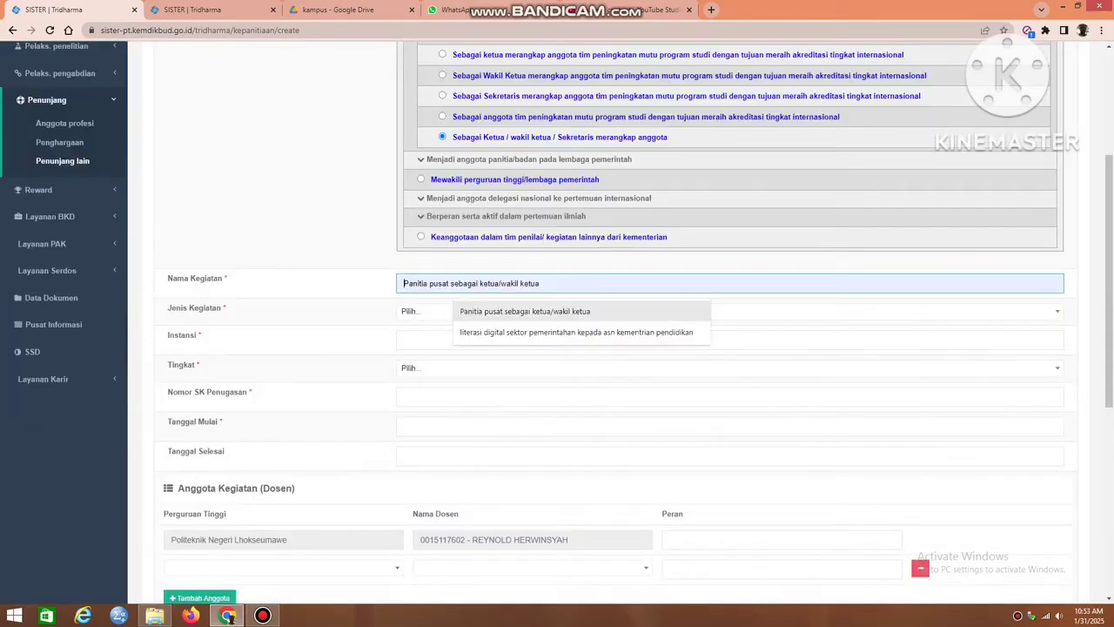
Set Nama Kegiatan to "Panitia pusat sebagai ketua/wakil ketua" and Jenis Kegiatan to Panitia/badan pada perguruan tinggi.
{"action": "key", "text": "Return"}
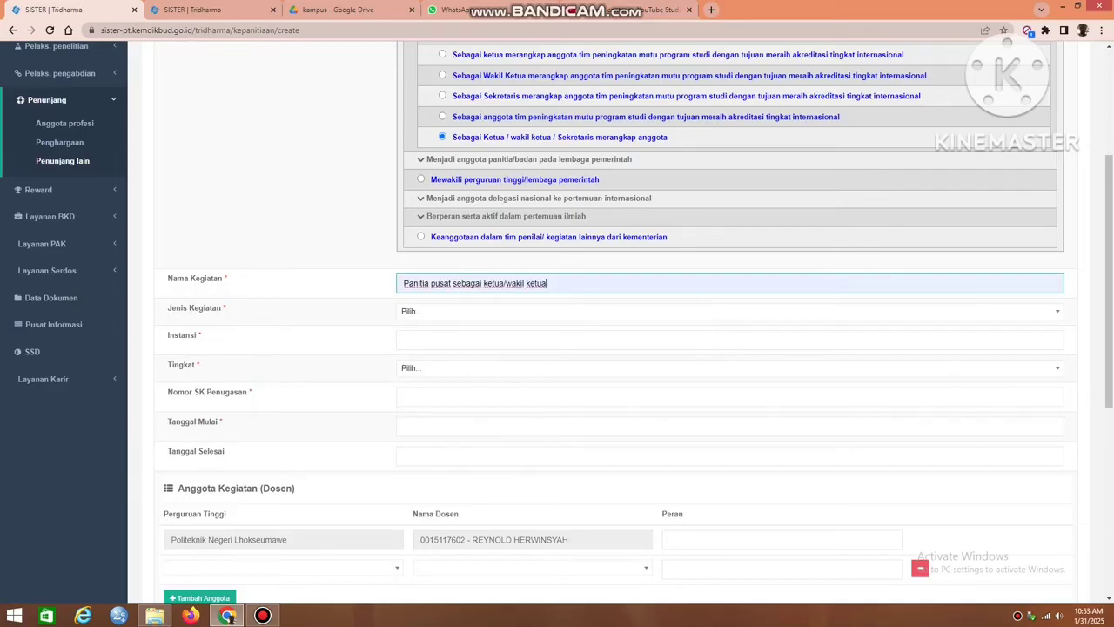
{"action": "left_click", "coordinate": [729, 312]}
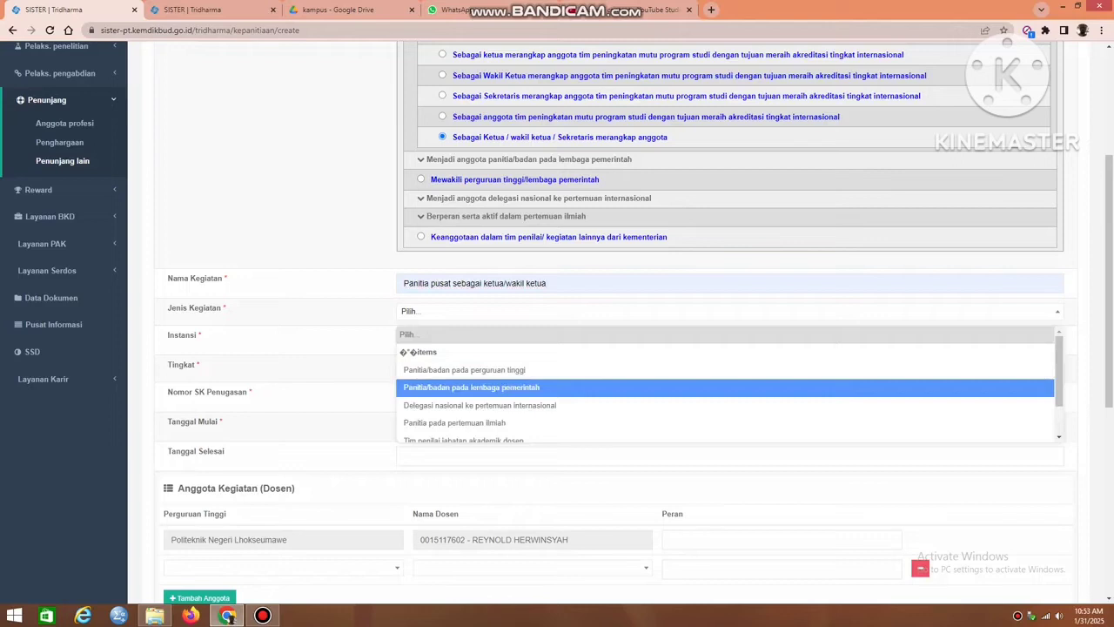
{"action": "left_click", "coordinate": [463, 369]}
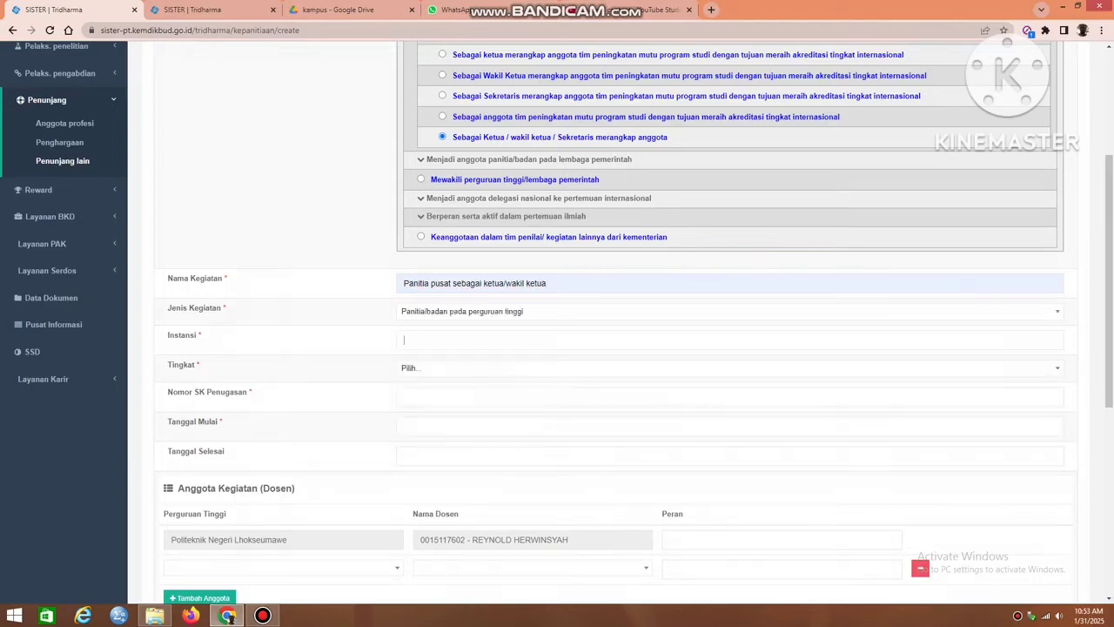
Fill Instansi with "politeknik negeri lhokseumawe" and set Tingkat to Lokal.
{"action": "left_click", "coordinate": [403, 339]}
{"action": "key", "text": "Down"}
{"action": "key", "text": "Down"}
{"action": "key", "text": "Return"}
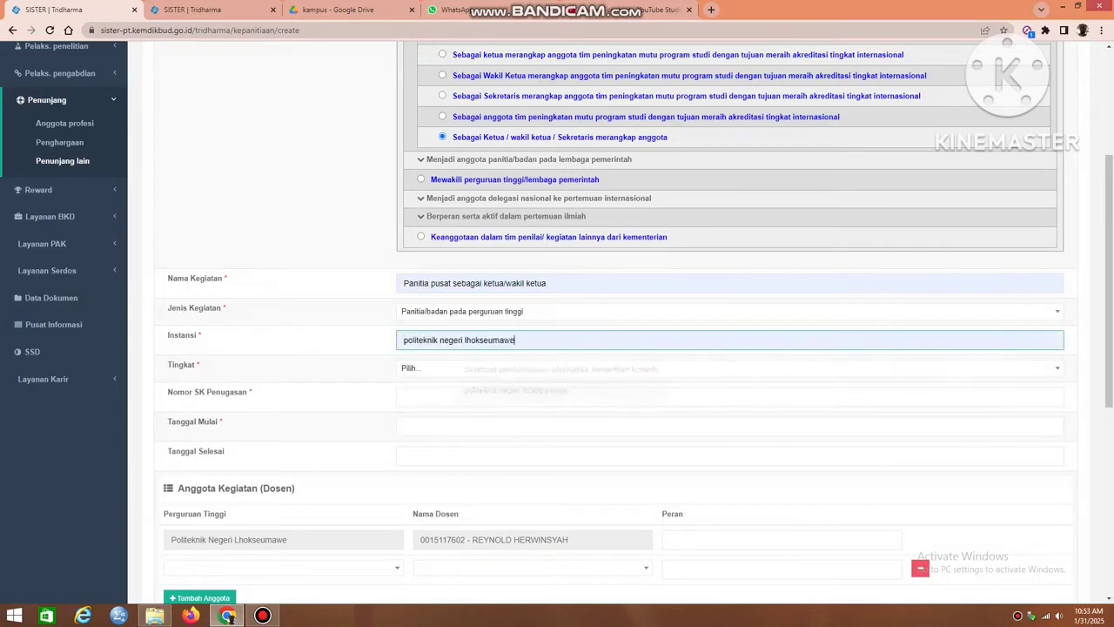
{"action": "left_click", "coordinate": [435, 369]}
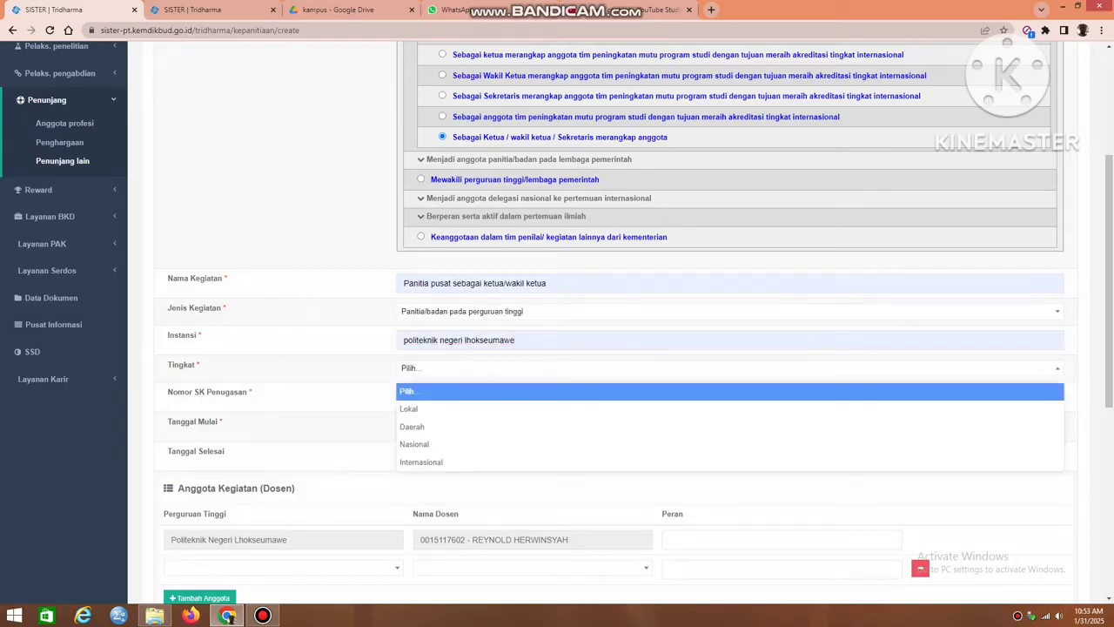
{"action": "key", "text": "Down"}
{"action": "key", "text": "Down"}
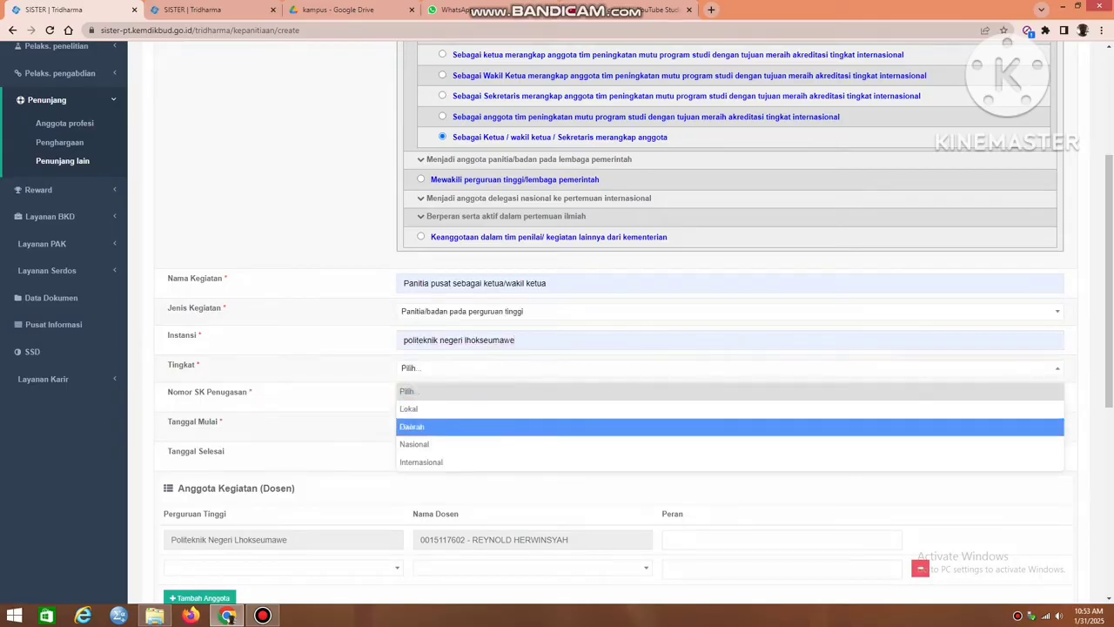
{"action": "key", "text": "Up"}
{"action": "key", "text": "Return"}
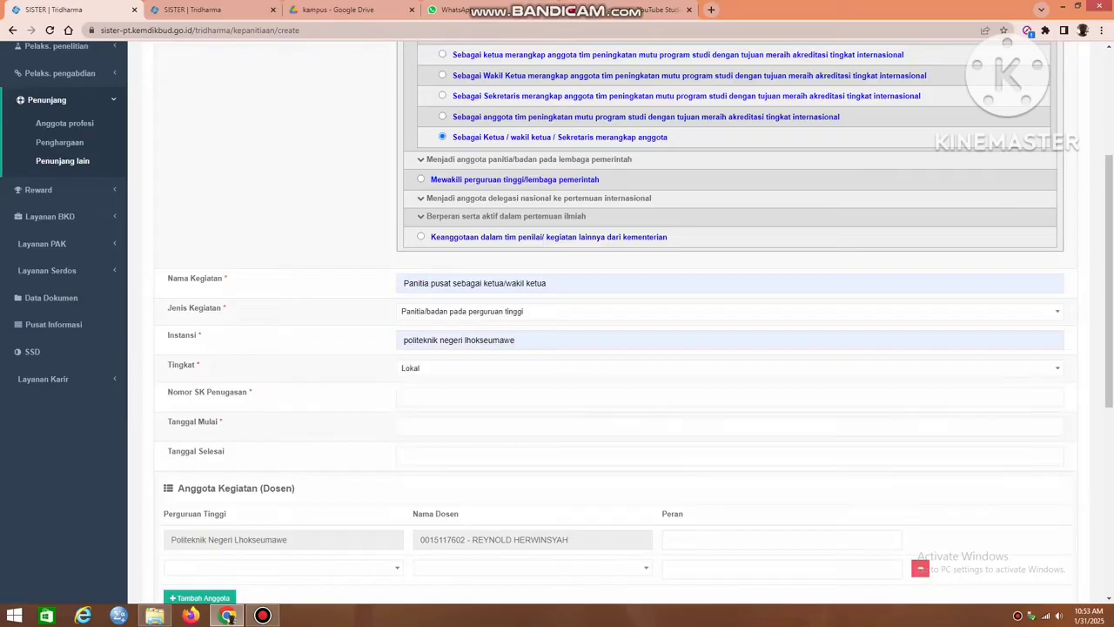
Switch to Google Drive and look up the decree number in SK Penetapan Pengangkatan Kepala Lab dan Kepala Sie di PNL.pdf, in bkd januari 2025.
{"action": "left_click", "coordinate": [470, 397]}
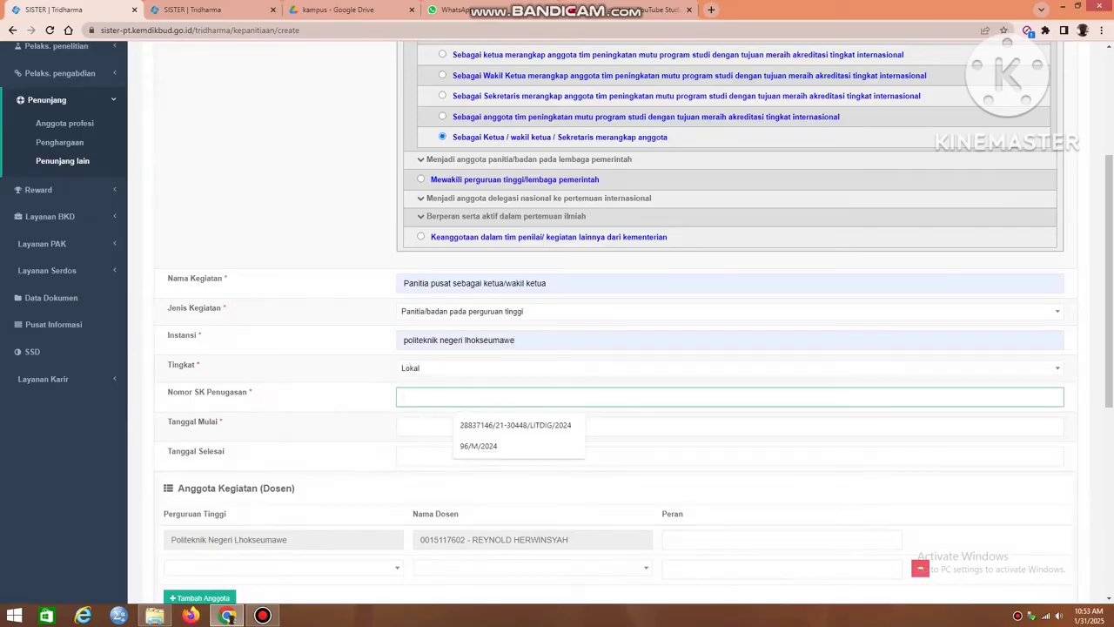
{"action": "left_click", "coordinate": [344, 9]}
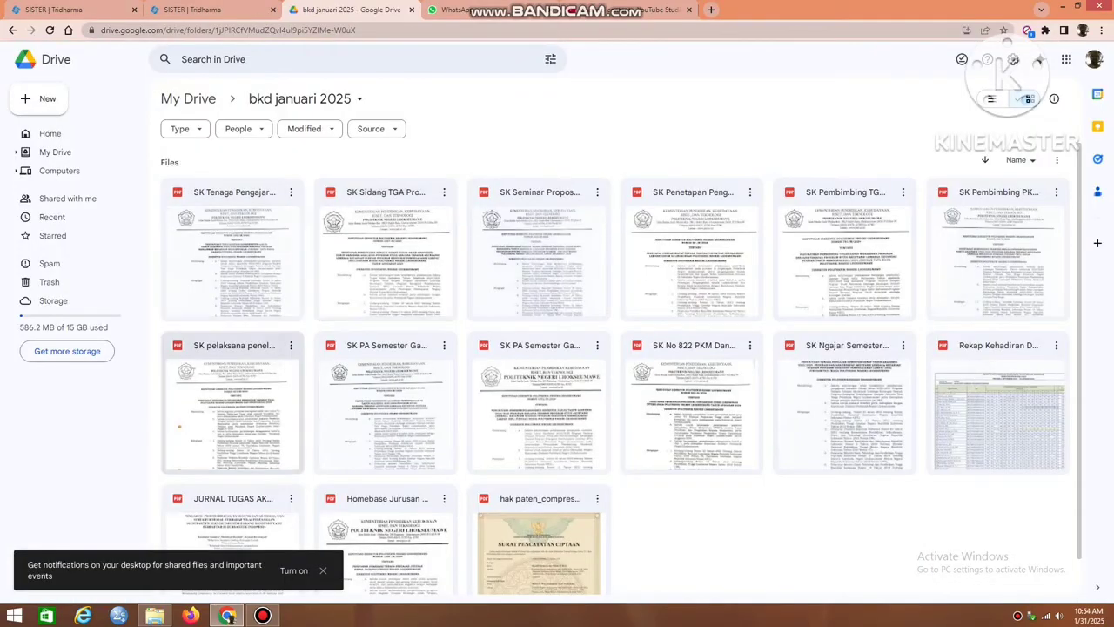
{"action": "double_click", "coordinate": [179, 426]}
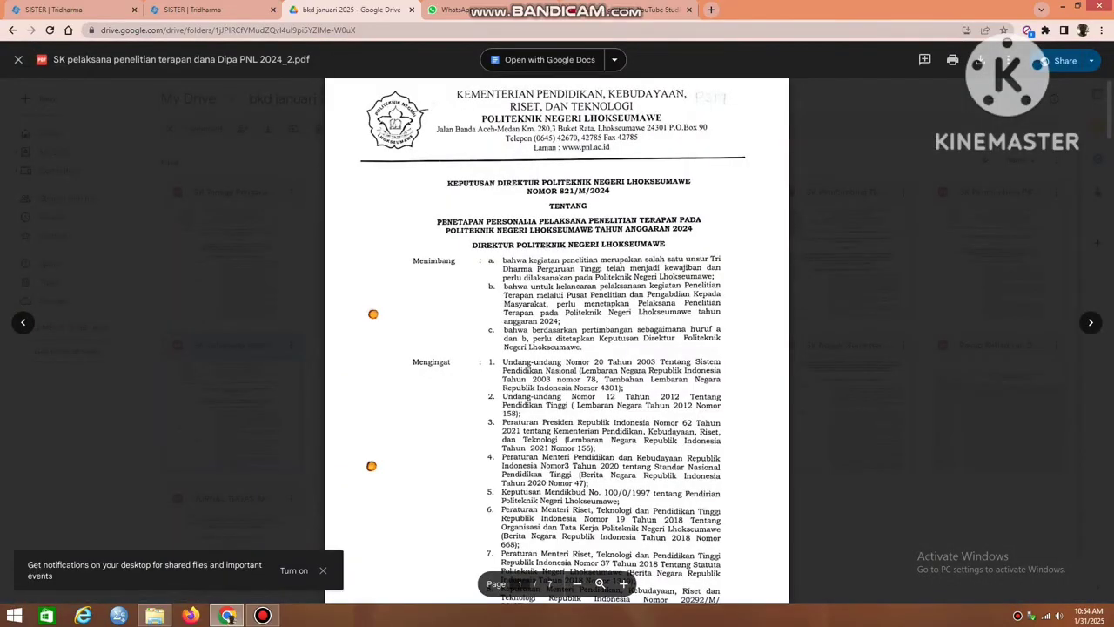
{"action": "left_click", "coordinate": [19, 59]}
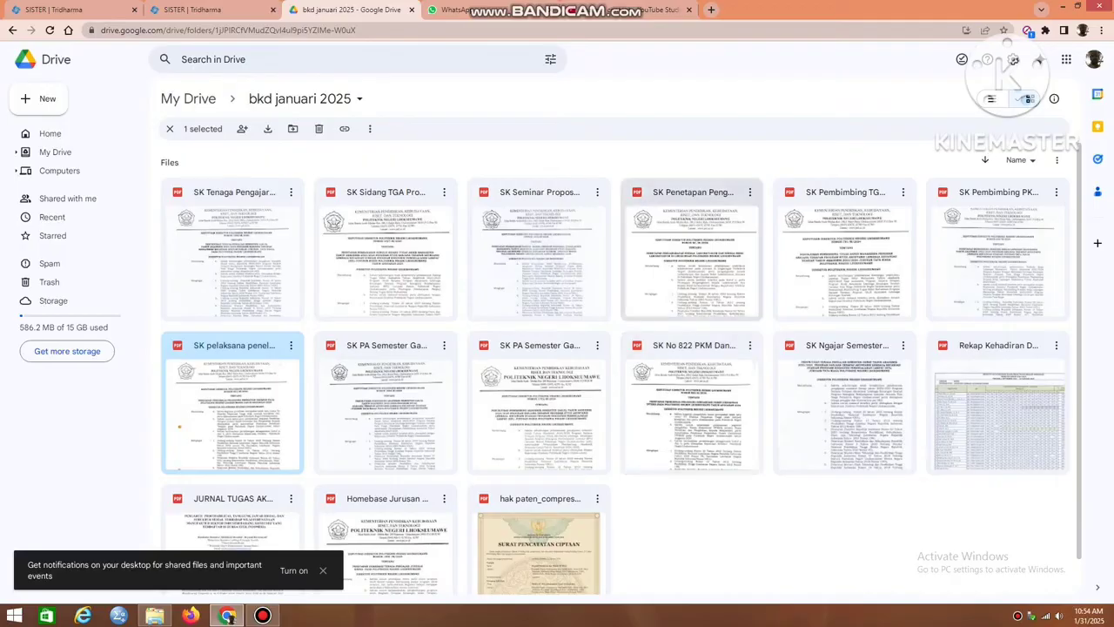
{"action": "double_click", "coordinate": [692, 252]}
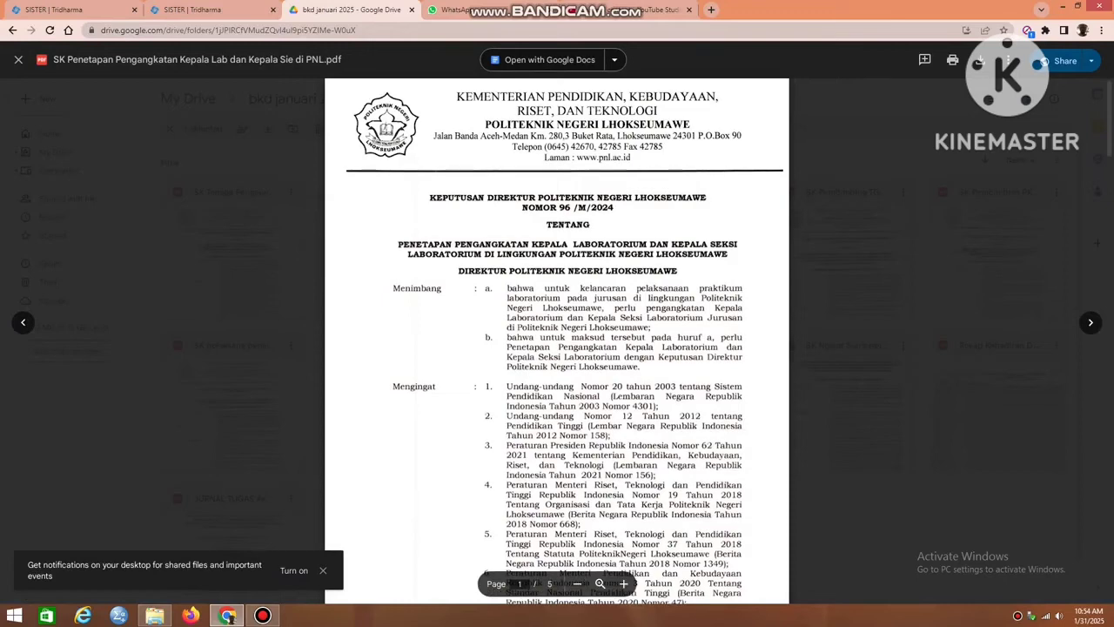
Back in SISTER, set Nomor SK Penugasan to 96/M/2024.
{"action": "left_click", "coordinate": [72, 11]}
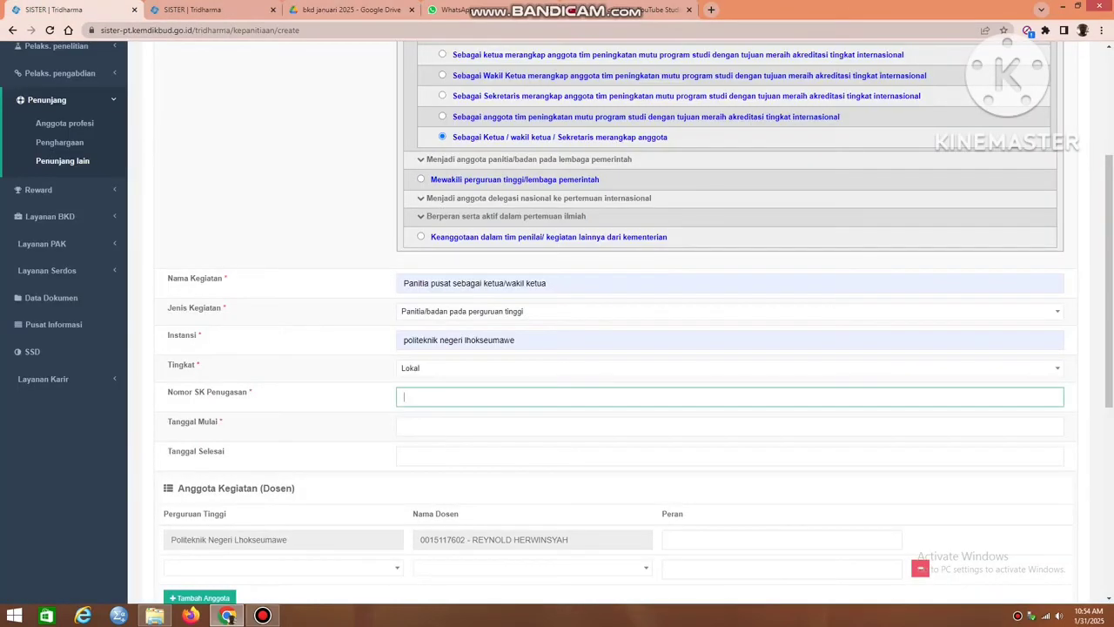
{"action": "type", "text": "96"}
{"action": "key", "text": "Down"}
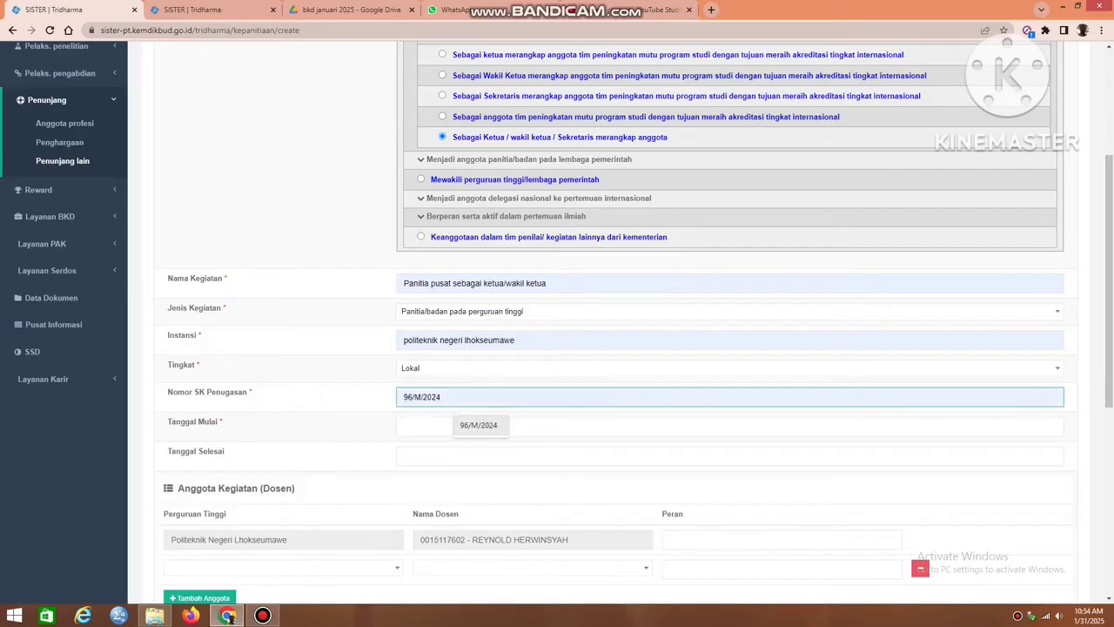
{"action": "key", "text": "Return"}
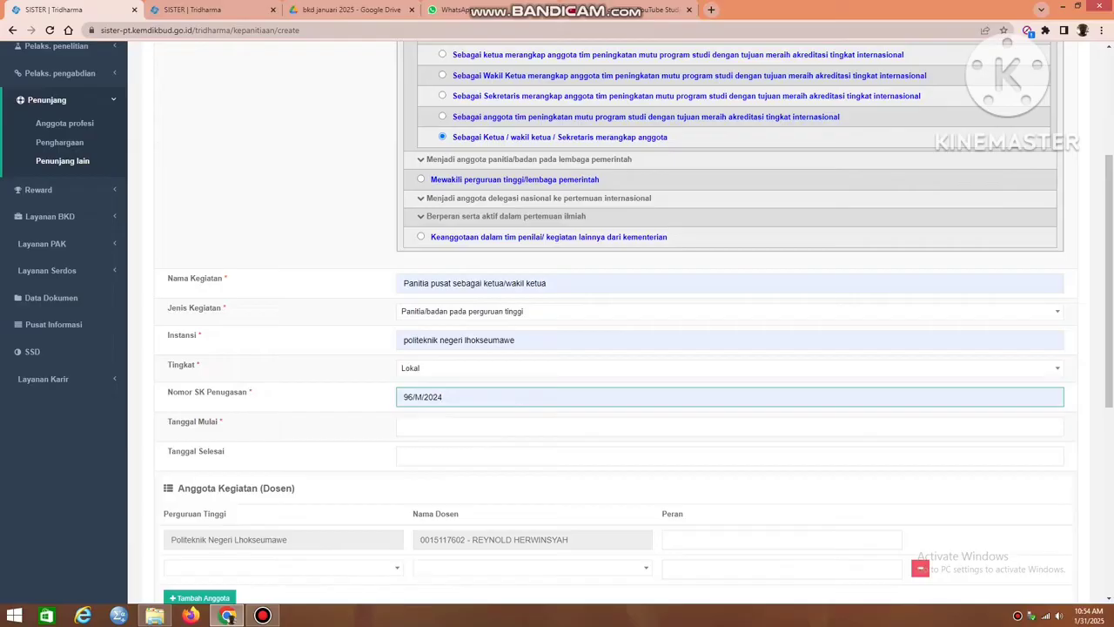
Switch to Google Drive and look up the validity period in SK Penetapan Pengangkatan Kepala Lab dan Kepala Sie di PNL.pdf.
{"action": "left_click", "coordinate": [465, 427]}
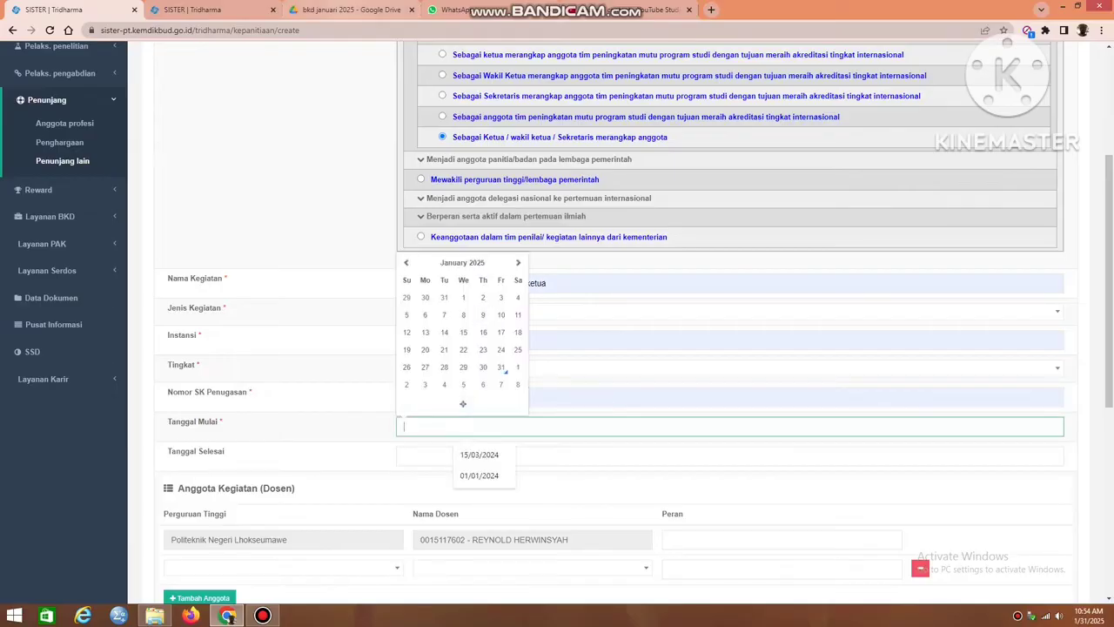
{"action": "left_click", "coordinate": [349, 9]}
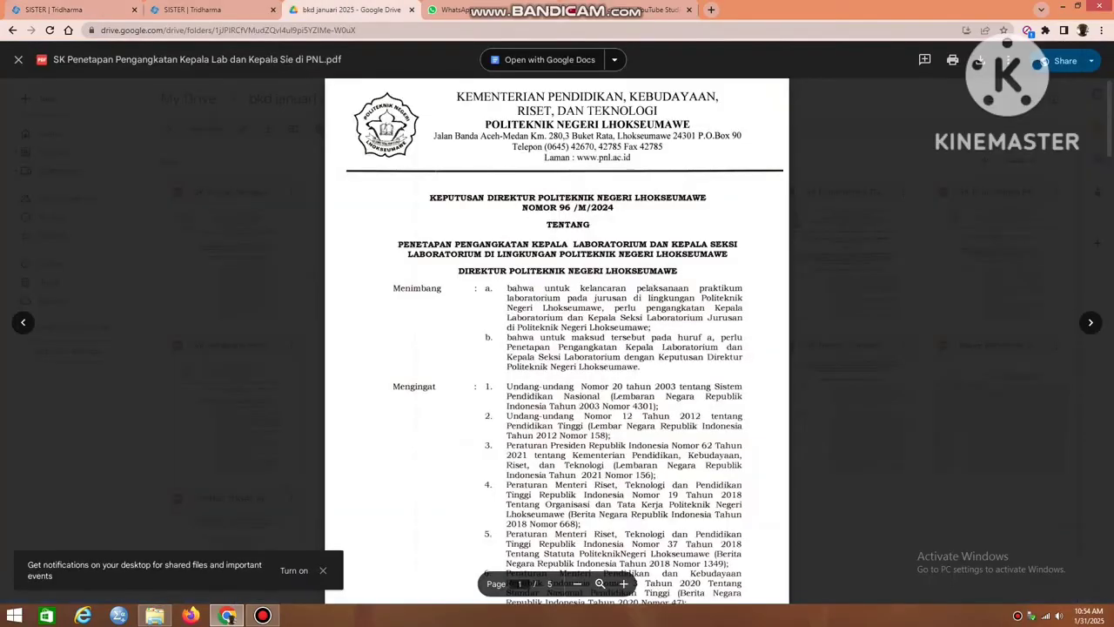
{"action": "scroll", "coordinate": [558, 339], "scroll_direction": "down", "scroll_amount": 7}
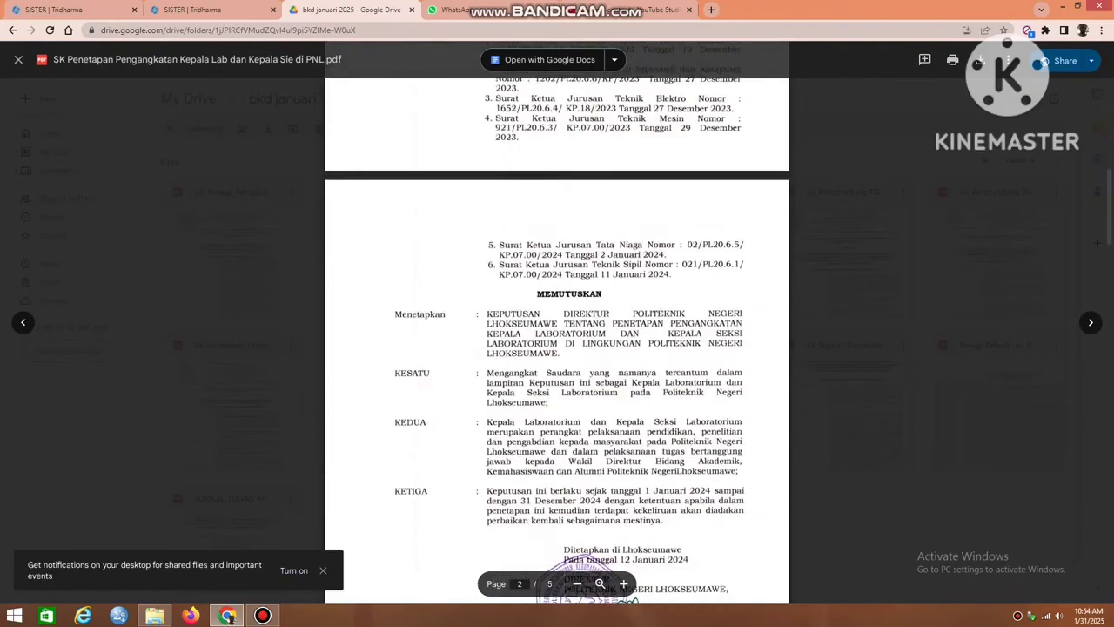
{"action": "scroll", "coordinate": [557, 340], "scroll_direction": "down", "scroll_amount": 3}
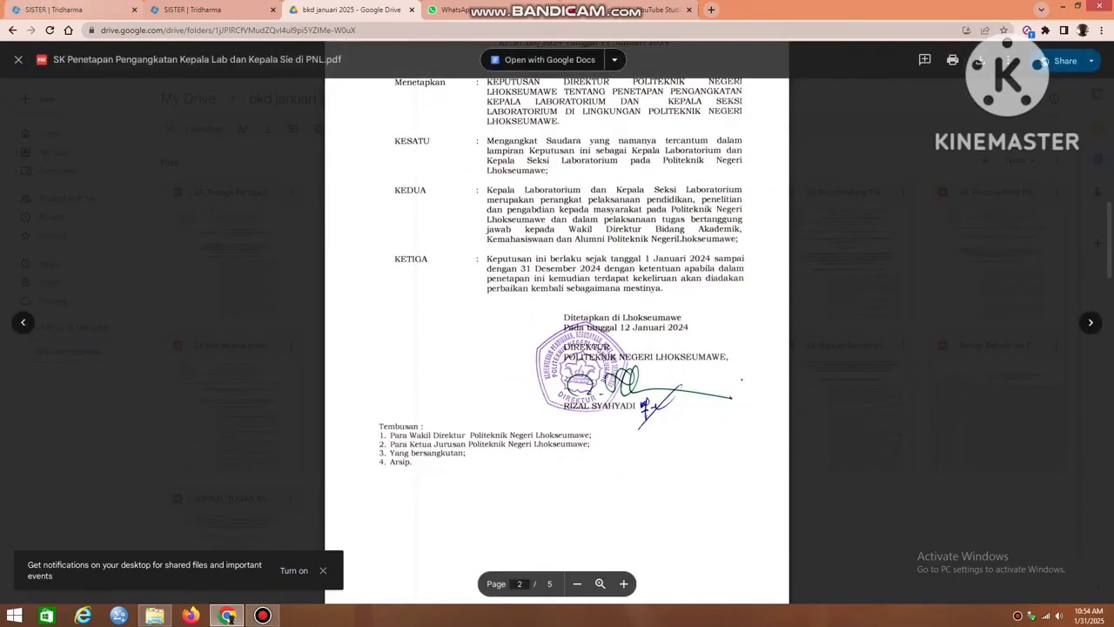
Back in SISTER, set Tanggal Mulai to 01/01/2024.
{"action": "left_click", "coordinate": [69, 9]}
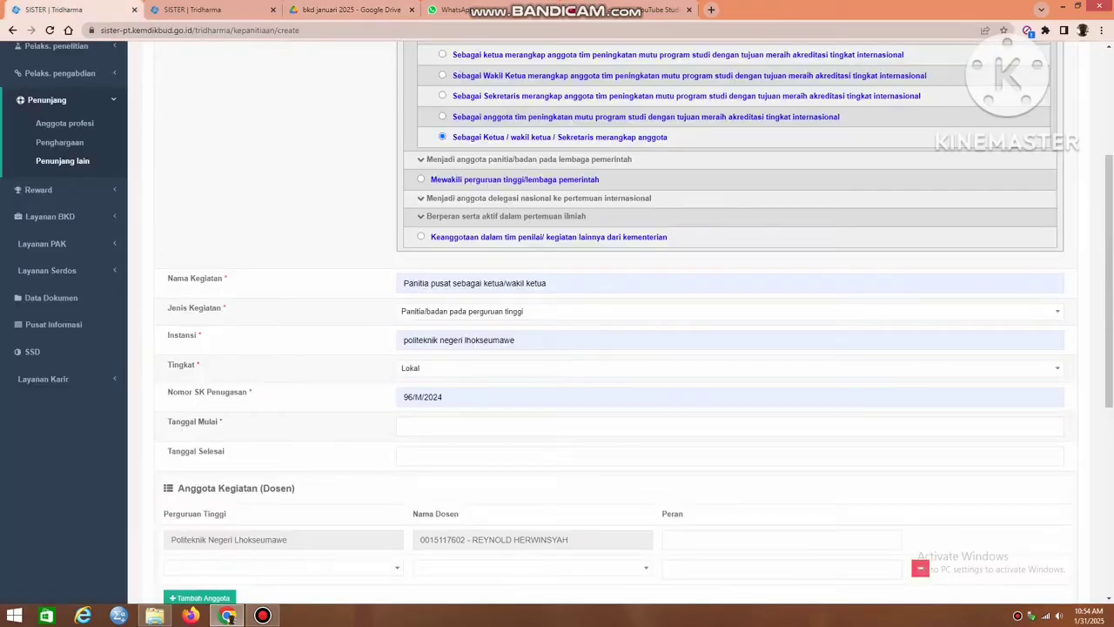
{"action": "left_click", "coordinate": [464, 426]}
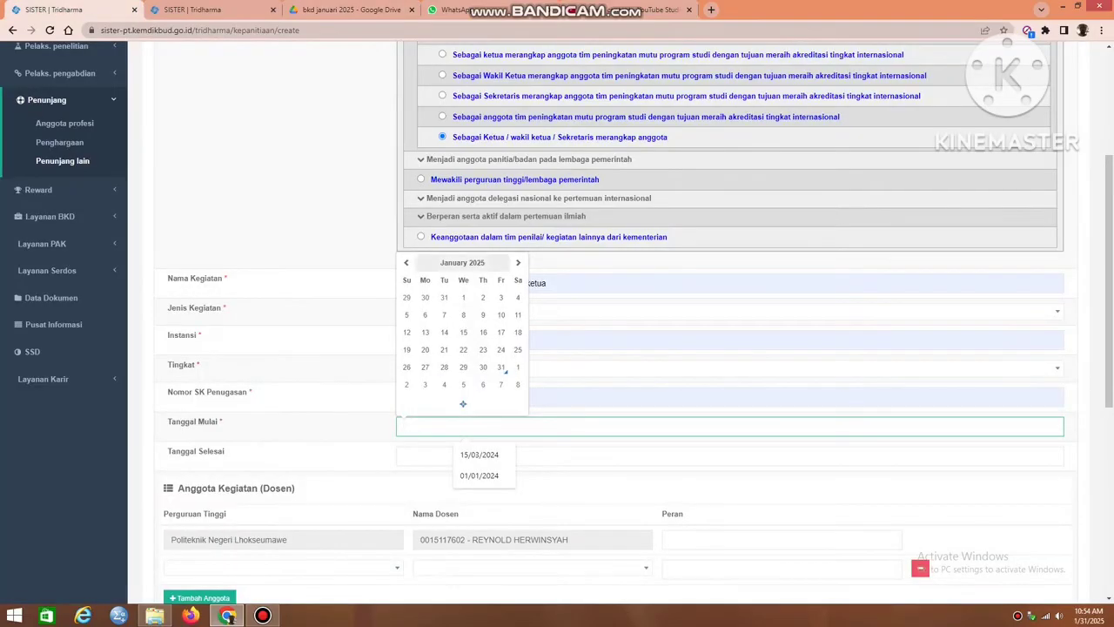
{"action": "left_click", "coordinate": [405, 262]}
{"action": "left_click", "coordinate": [406, 262]}
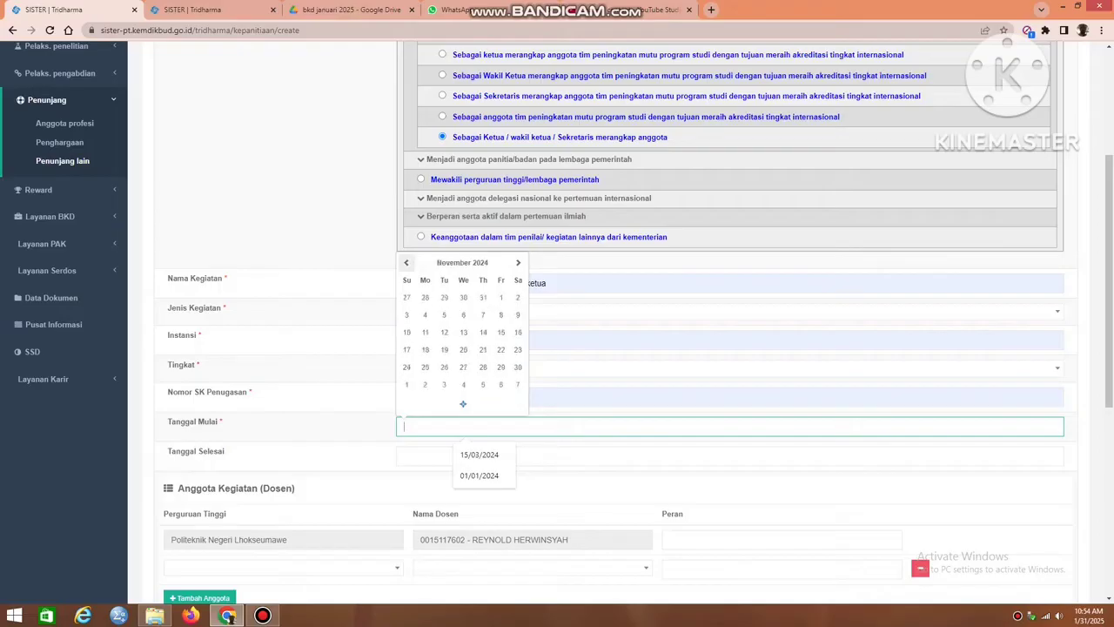
{"action": "triple_click", "coordinate": [406, 262]}
{"action": "triple_click", "coordinate": [406, 262]}
{"action": "double_click", "coordinate": [406, 262]}
{"action": "left_click", "coordinate": [406, 262]}
{"action": "left_click", "coordinate": [405, 262]}
{"action": "left_click", "coordinate": [425, 296]}
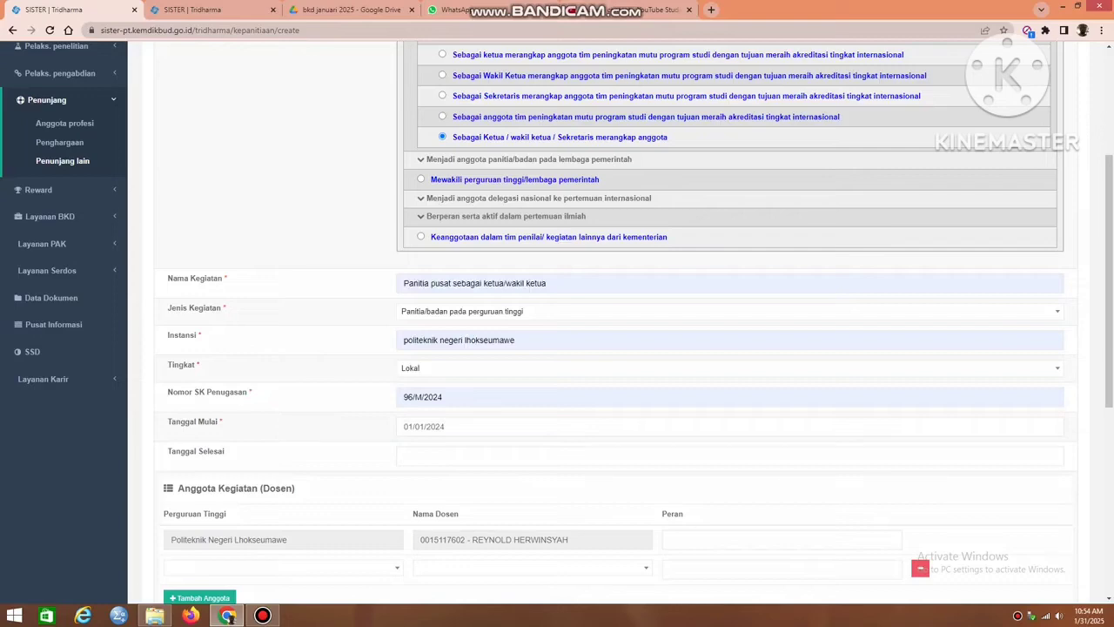
Check the earlier Penunjang Lain record and the decree in Google Drive, and set Tanggal Selesai to 31/12/2024 in the SISTER form.
{"action": "left_click", "coordinate": [191, 9]}
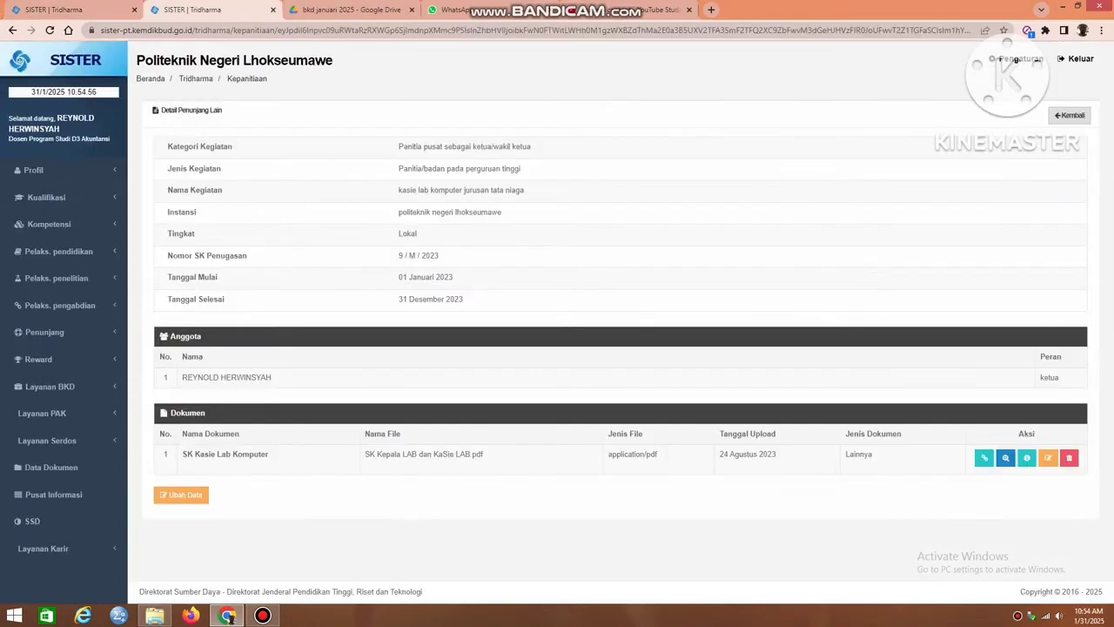
{"action": "left_click", "coordinate": [349, 10]}
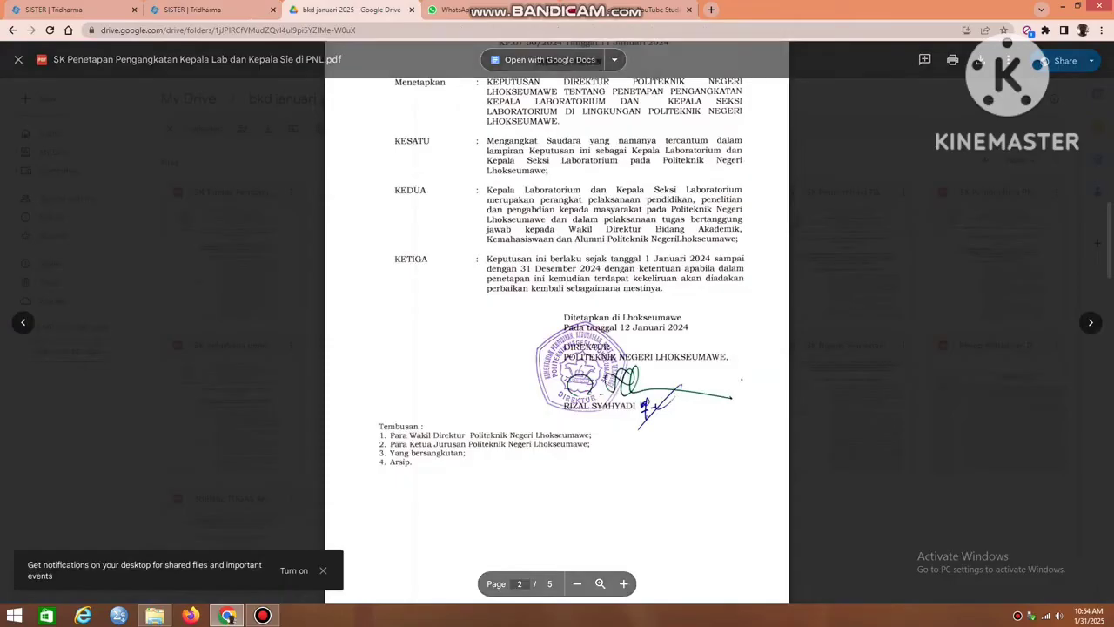
{"action": "left_click", "coordinate": [87, 10]}
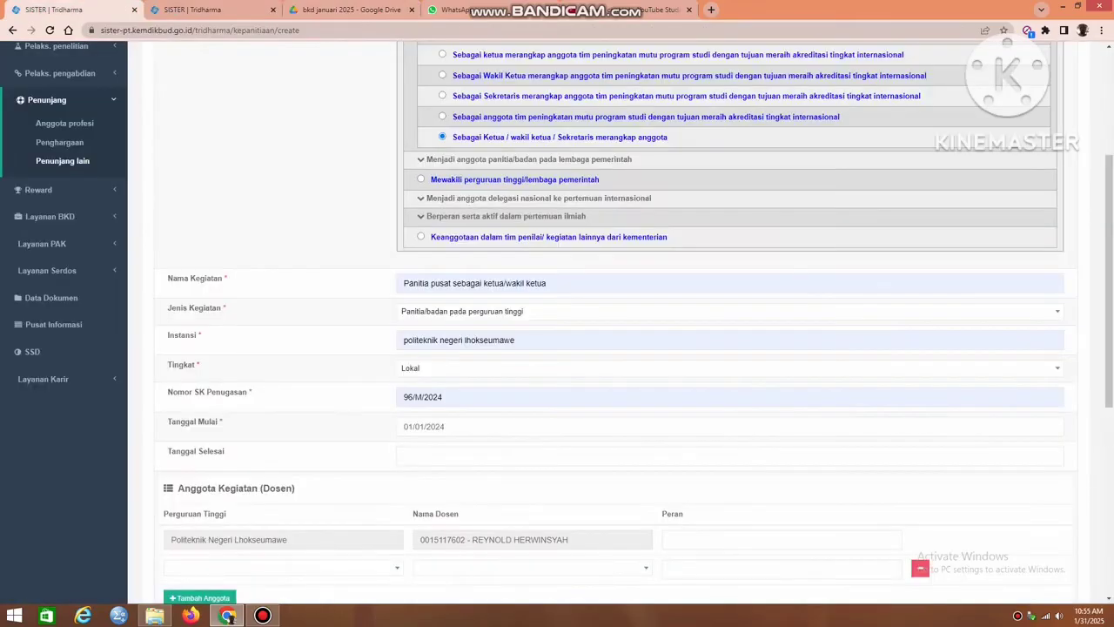
{"action": "left_click", "coordinate": [470, 456]}
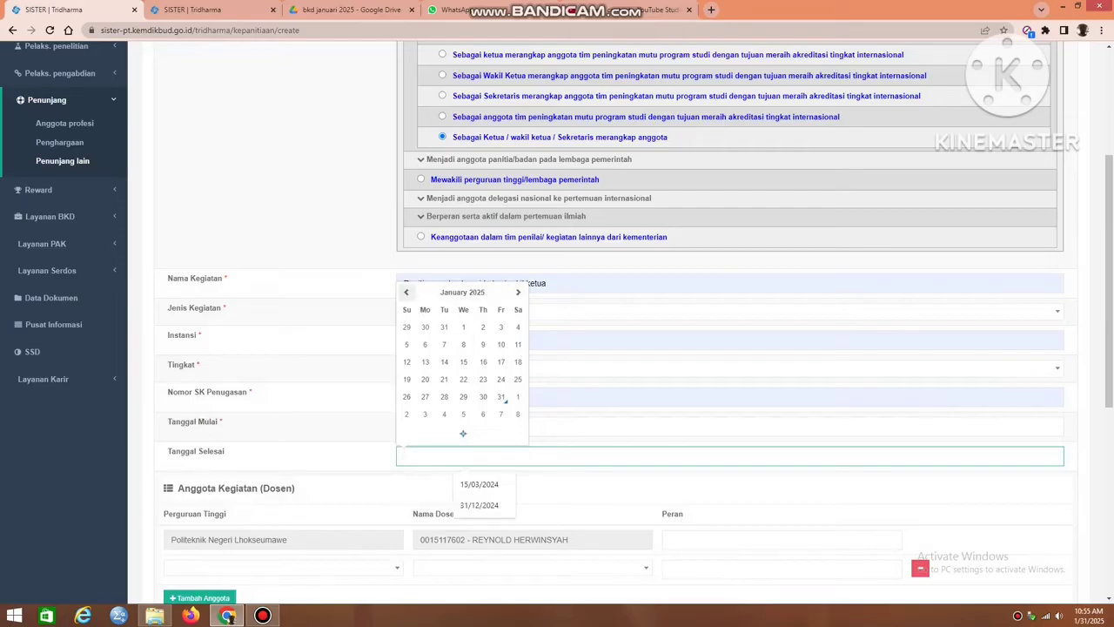
{"action": "left_click", "coordinate": [405, 293]}
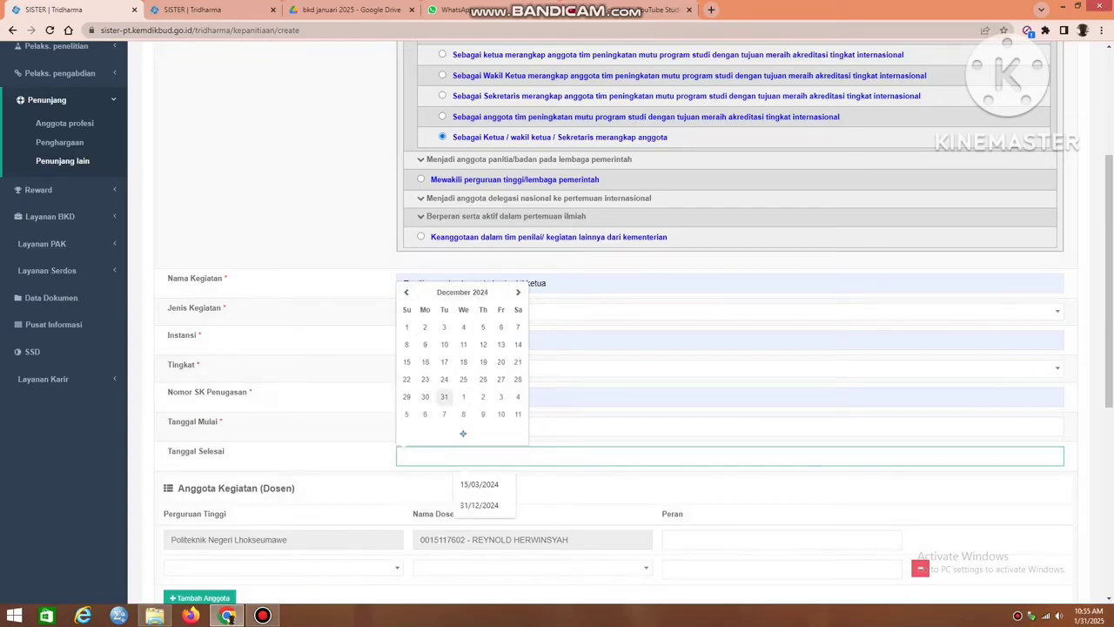
{"action": "left_click", "coordinate": [444, 396]}
Set the first member's Peran to "kepala seksi laborato komputer" under Anggota Kegiatan (Dosen).
{"action": "scroll", "coordinate": [609, 322], "scroll_direction": "down", "scroll_amount": 3}
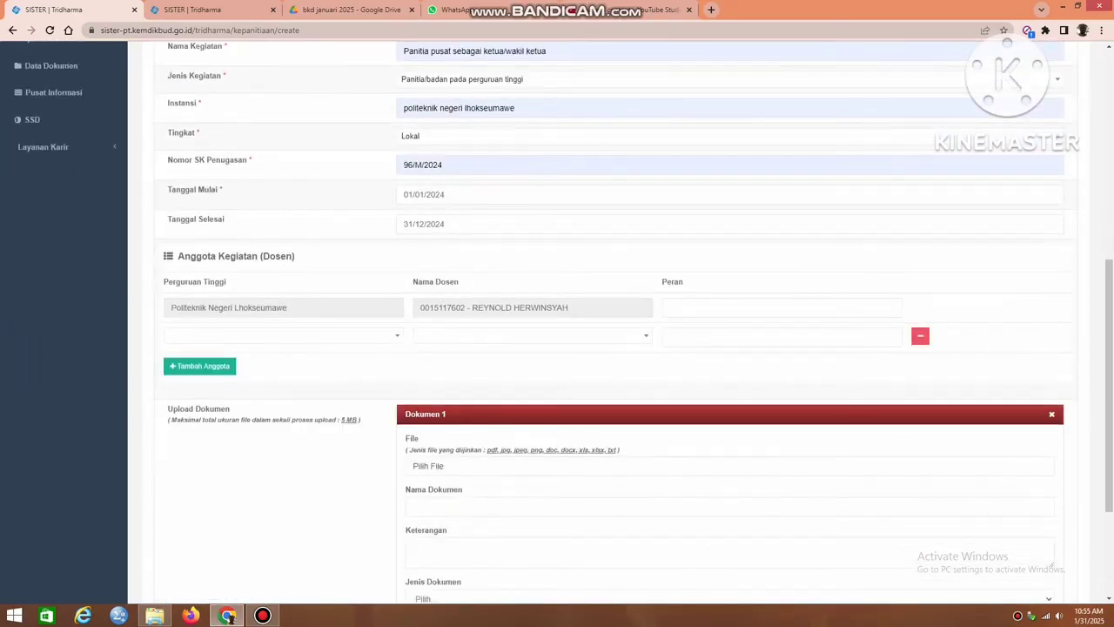
{"action": "left_click", "coordinate": [764, 309]}
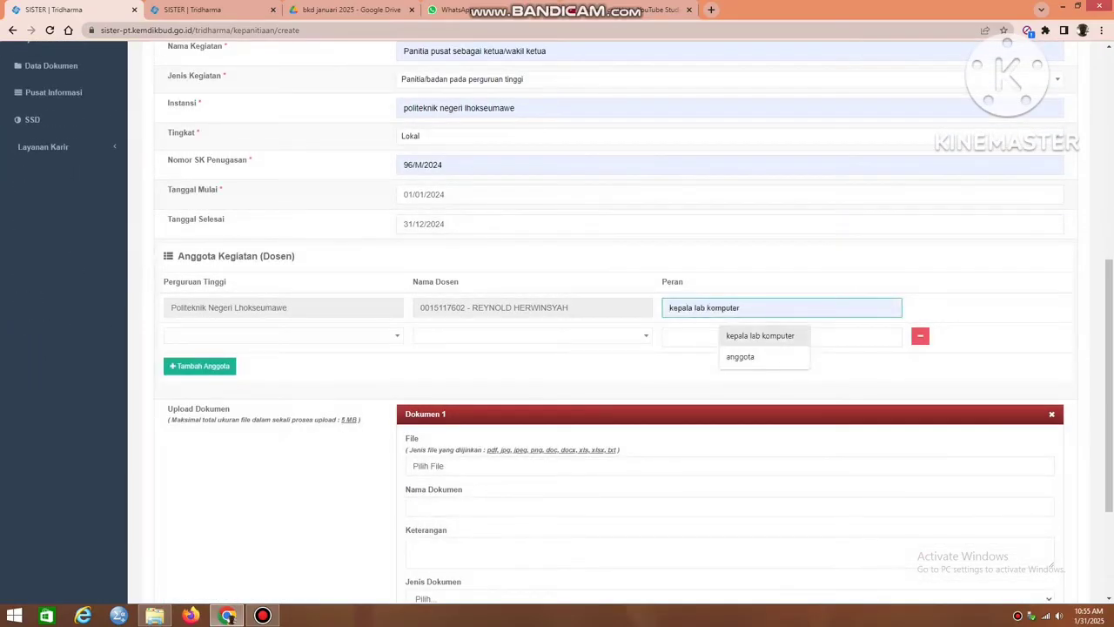
{"action": "key", "text": "Return"}
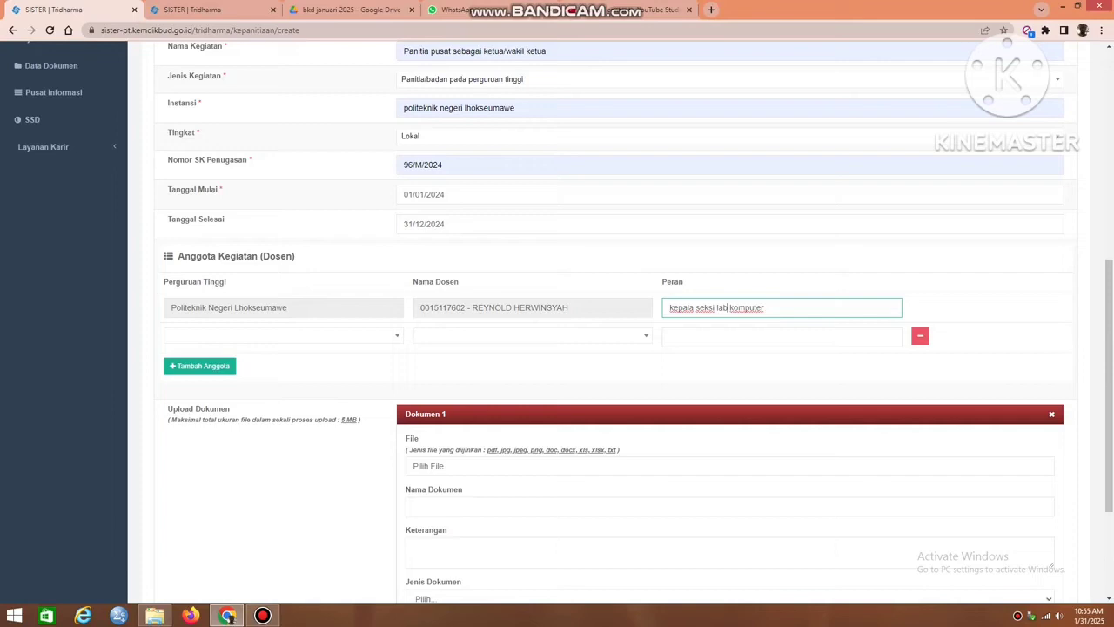
{"action": "type", "text": "oratp komputer"}
{"action": "key", "text": "BackSpace"}
{"action": "key", "text": "BackSpace"}
{"action": "type", "text": "to"}
Attach SK Penetapan Pengangkatan Kepala Lab dan Kepala Sie di PNL.pdf from Downloads as the file of Dokumen 1.
{"action": "scroll", "coordinate": [557, 322], "scroll_direction": "down", "scroll_amount": 3}
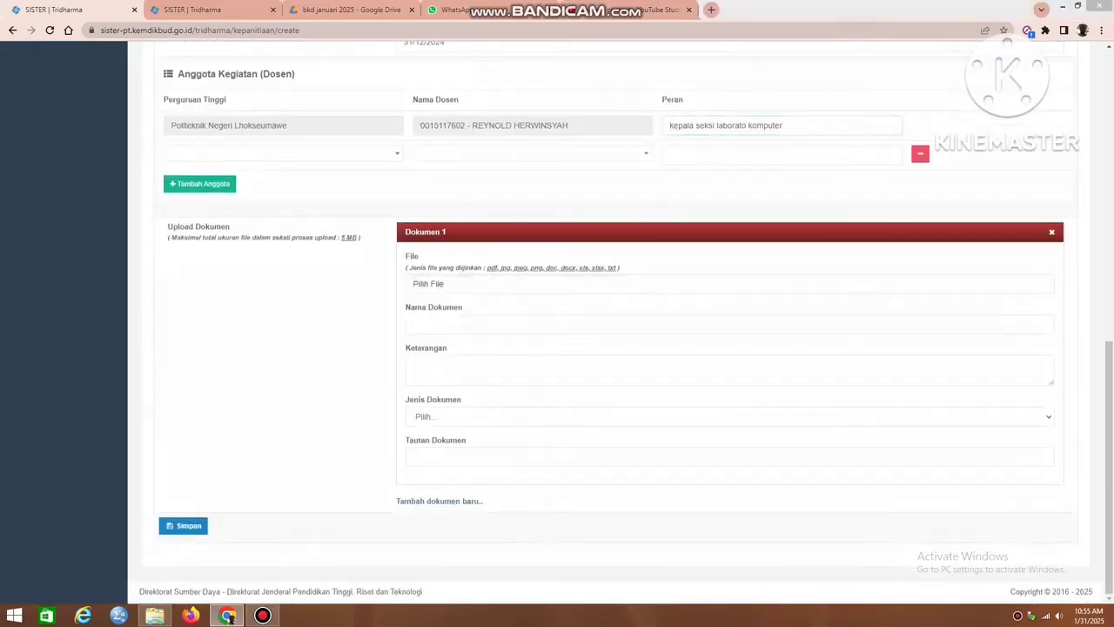
{"action": "left_click", "coordinate": [427, 284]}
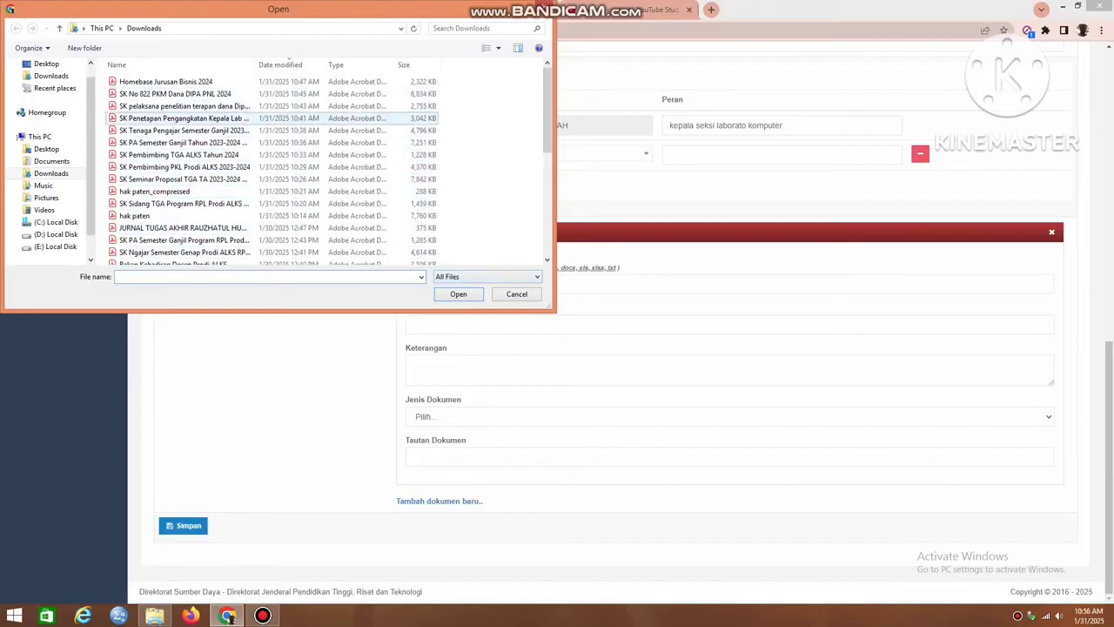
{"action": "left_click", "coordinate": [183, 118]}
{"action": "left_click", "coordinate": [459, 294]}
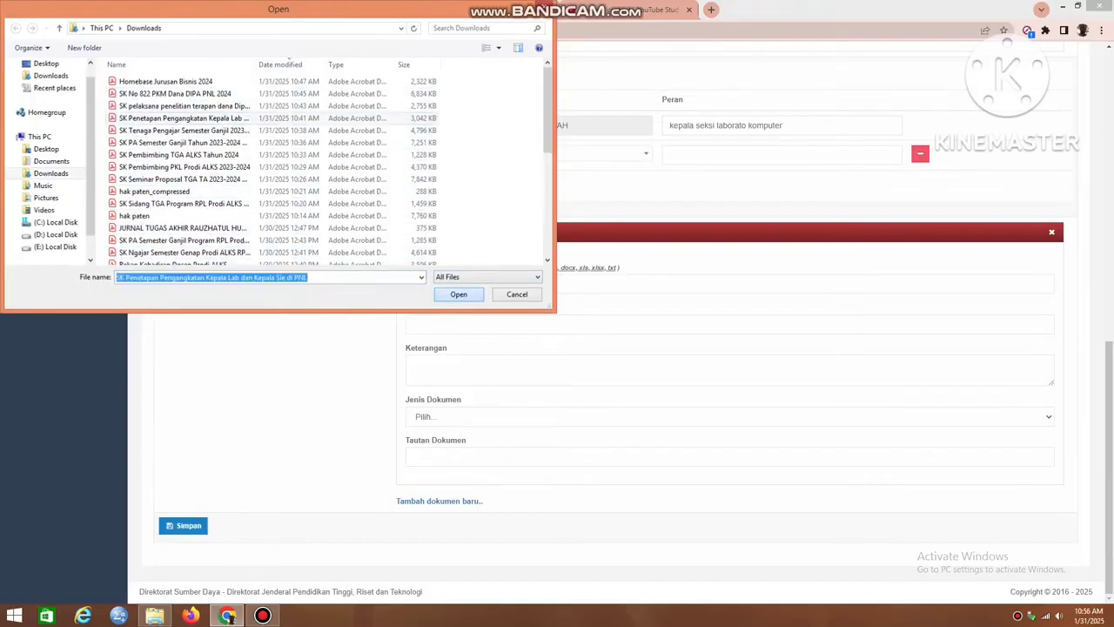
Set Nama Dokumen of Dokumen 1 to "SK penetapan Kepala Laboratorium".
{"action": "left_click", "coordinate": [459, 325]}
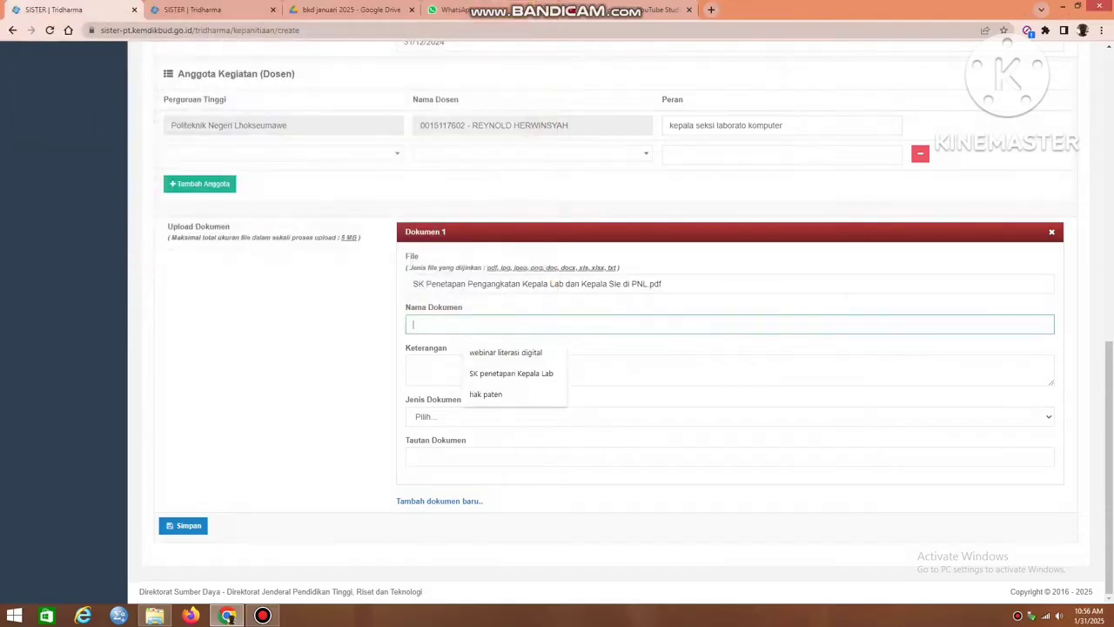
{"action": "key", "text": "Down"}
{"action": "key", "text": "Down"}
{"action": "key", "text": "Return"}
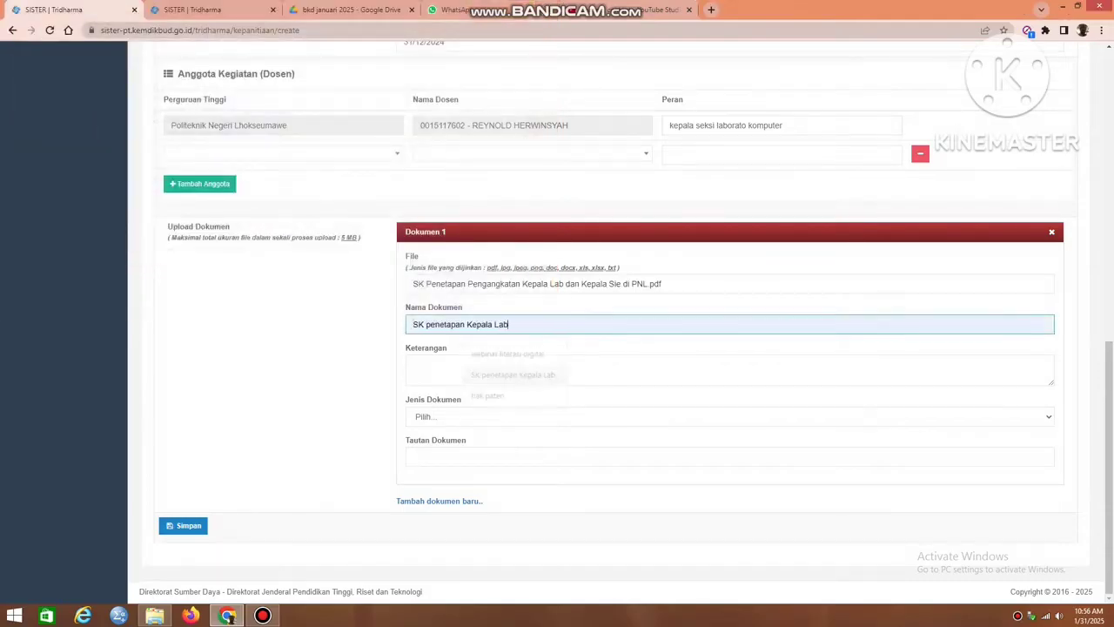
{"action": "type", "text": "o"}
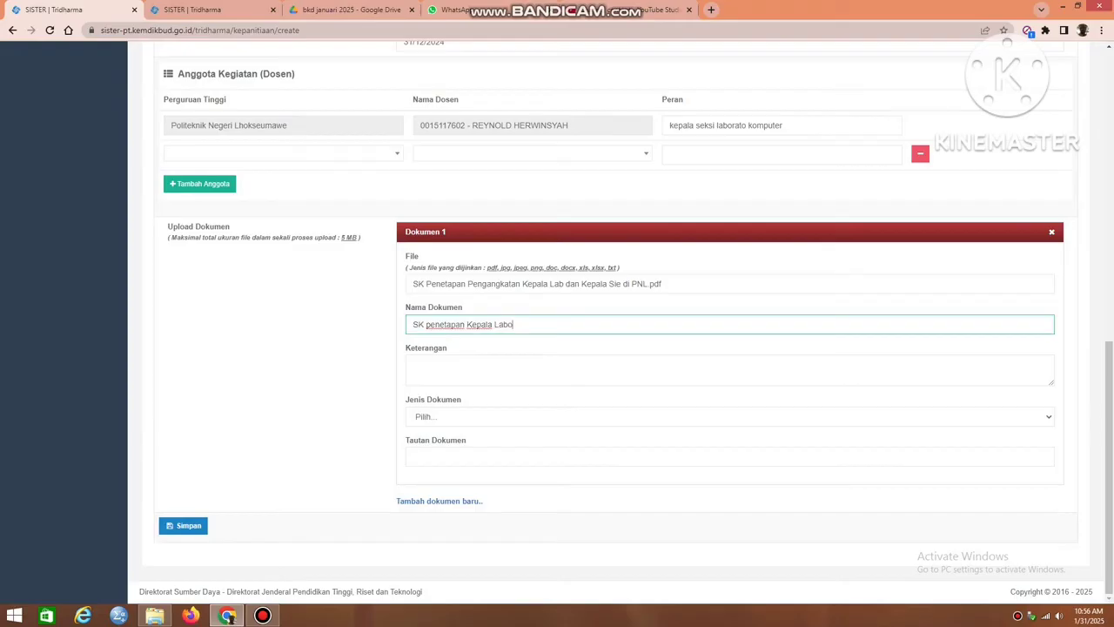
{"action": "type", "text": "ratorium"}
Copy the document name "SK penetapan Kepala Laboratorium" into Keterangan and set Jenis Dokumen to Lainnya.
{"action": "left_click", "coordinate": [415, 364]}
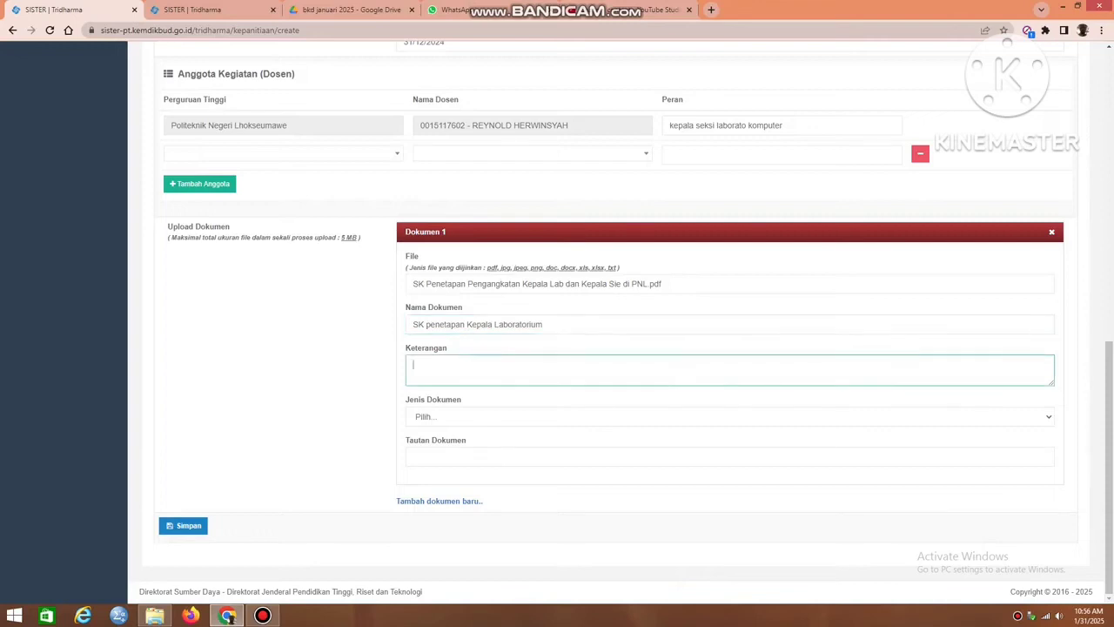
{"action": "key", "text": "shift+Tab"}
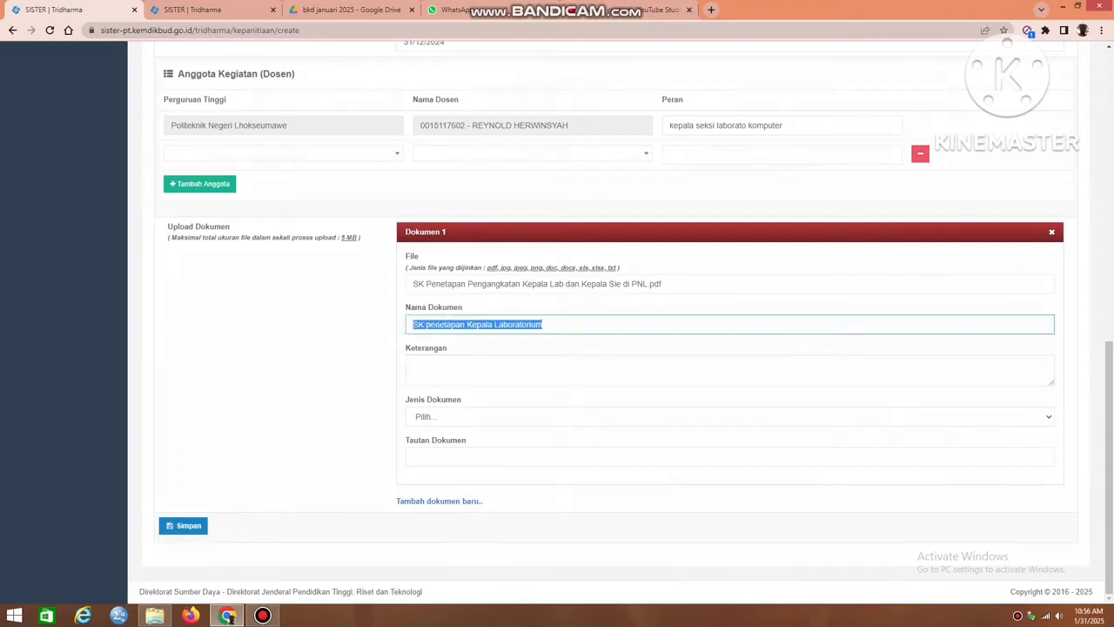
{"action": "key", "text": "ctrl+c"}
{"action": "key", "text": "Tab"}
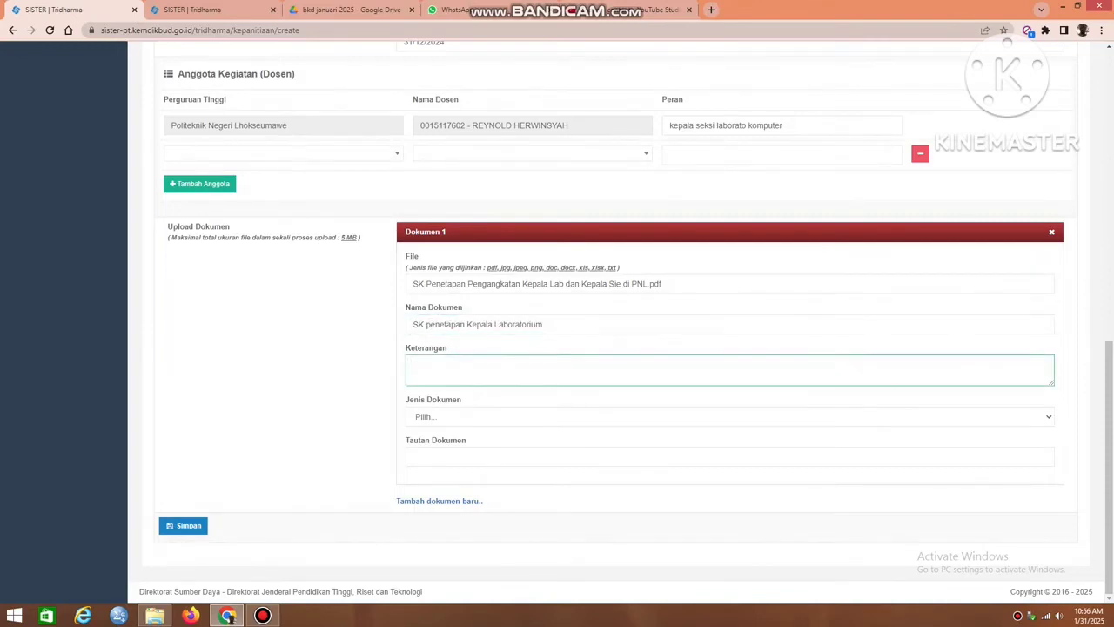
{"action": "key", "text": "ctrl+v"}
{"action": "left_click", "coordinate": [730, 417]}
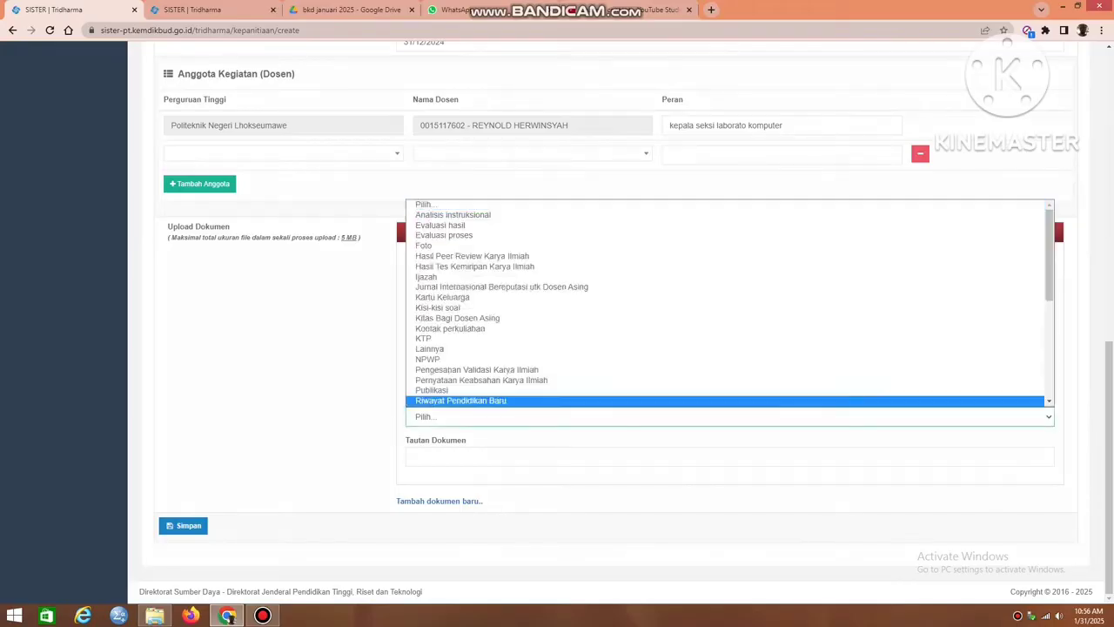
{"action": "key", "text": "Up"}
{"action": "key", "text": "Up"}
{"action": "key", "text": "Return"}
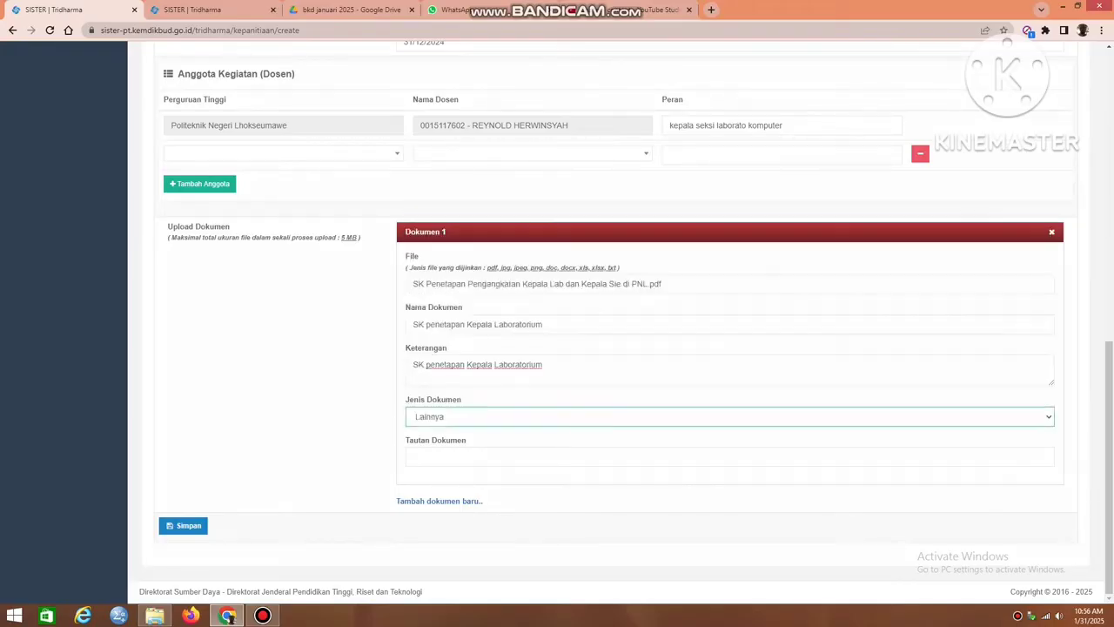
Copy the decree PDF's share link from Google Drive into Tautan Dokumen in SISTER and save the Penunjang Lain record.
{"action": "left_click", "coordinate": [557, 457]}
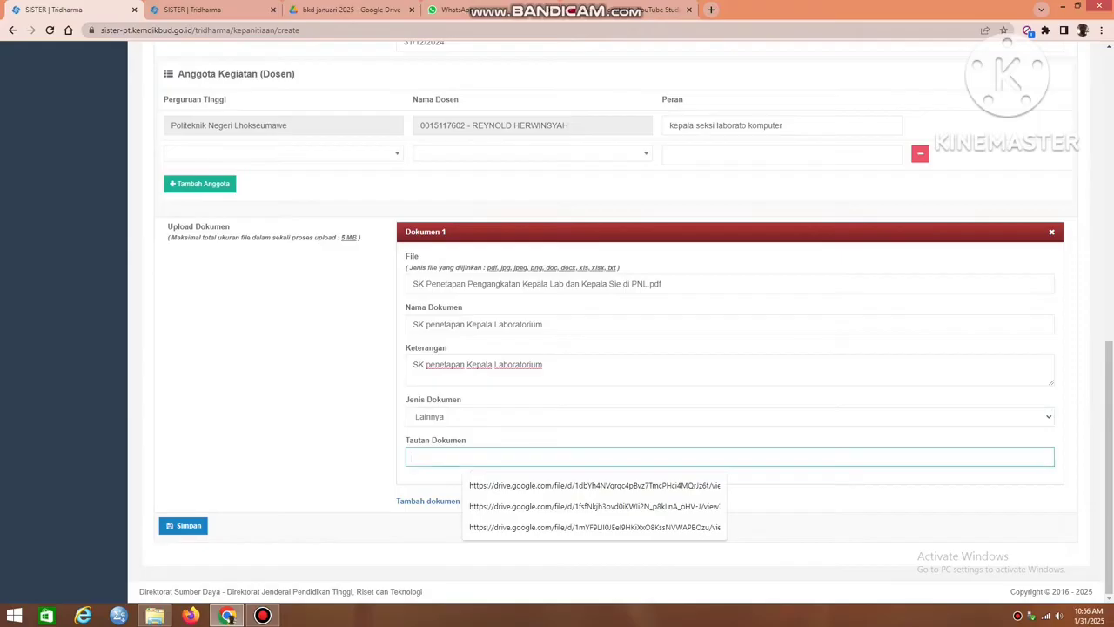
{"action": "left_click", "coordinate": [349, 10]}
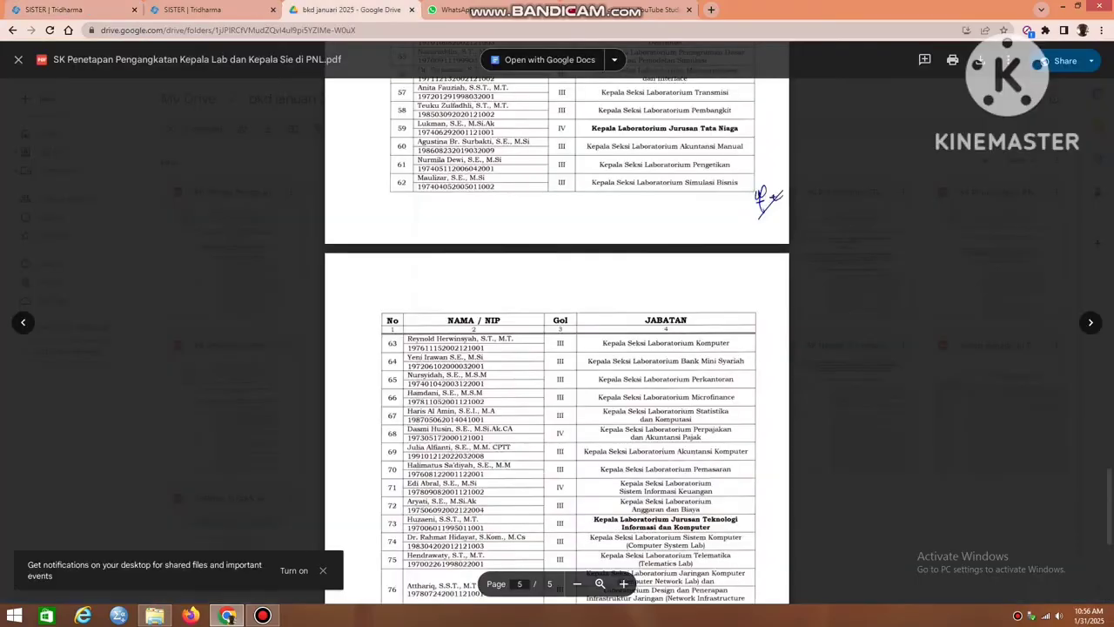
{"action": "left_click", "coordinate": [1053, 61]}
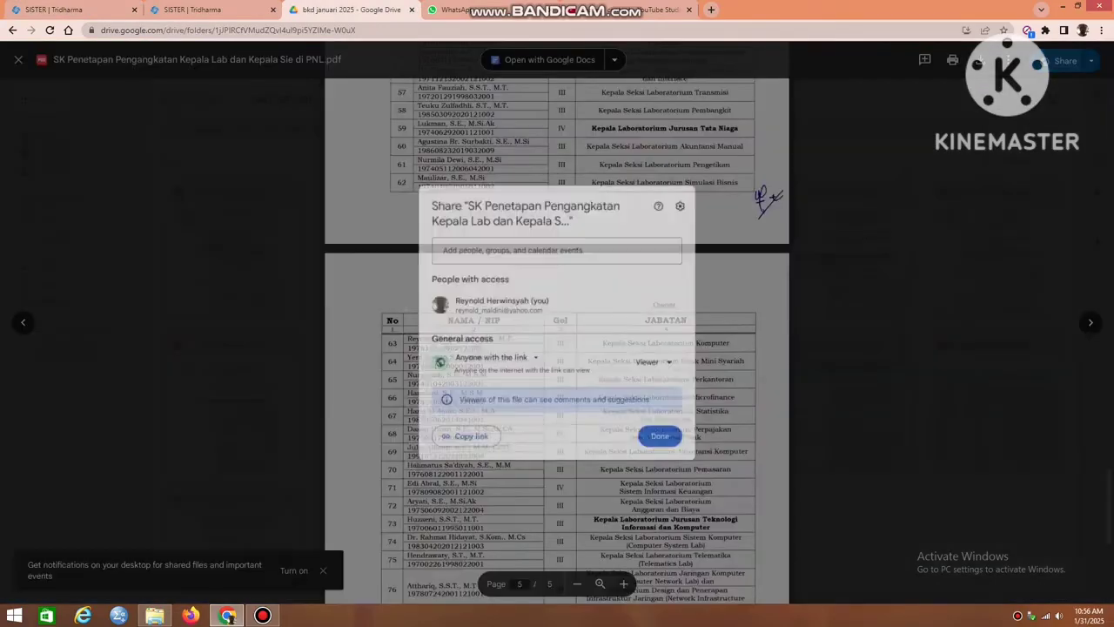
{"action": "left_click", "coordinate": [453, 444]}
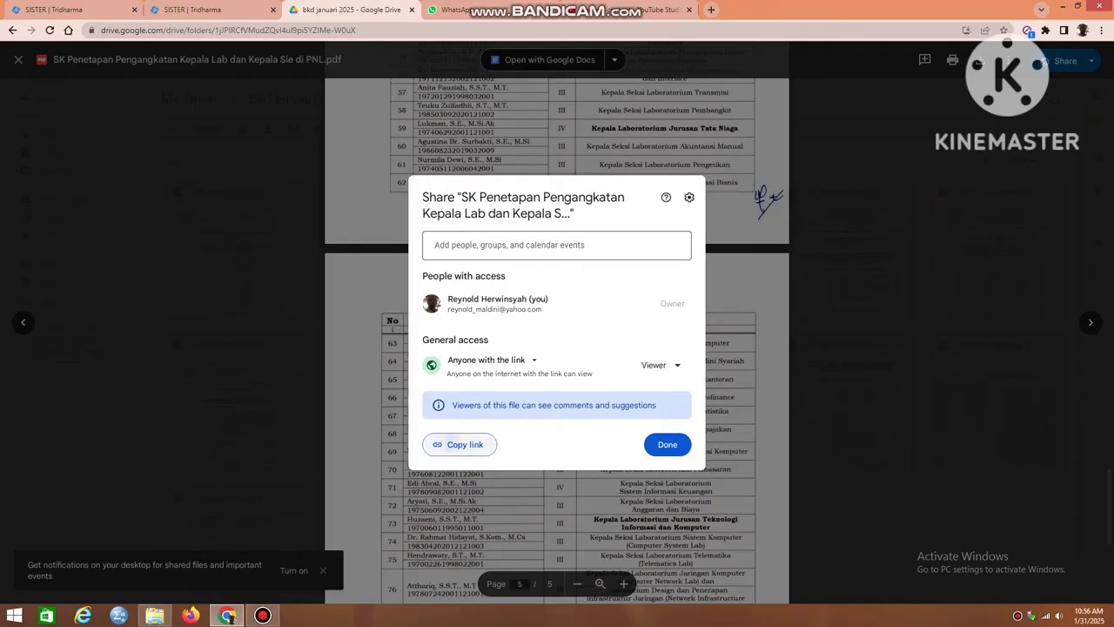
{"action": "key", "text": "ctrl+shift+Tab"}
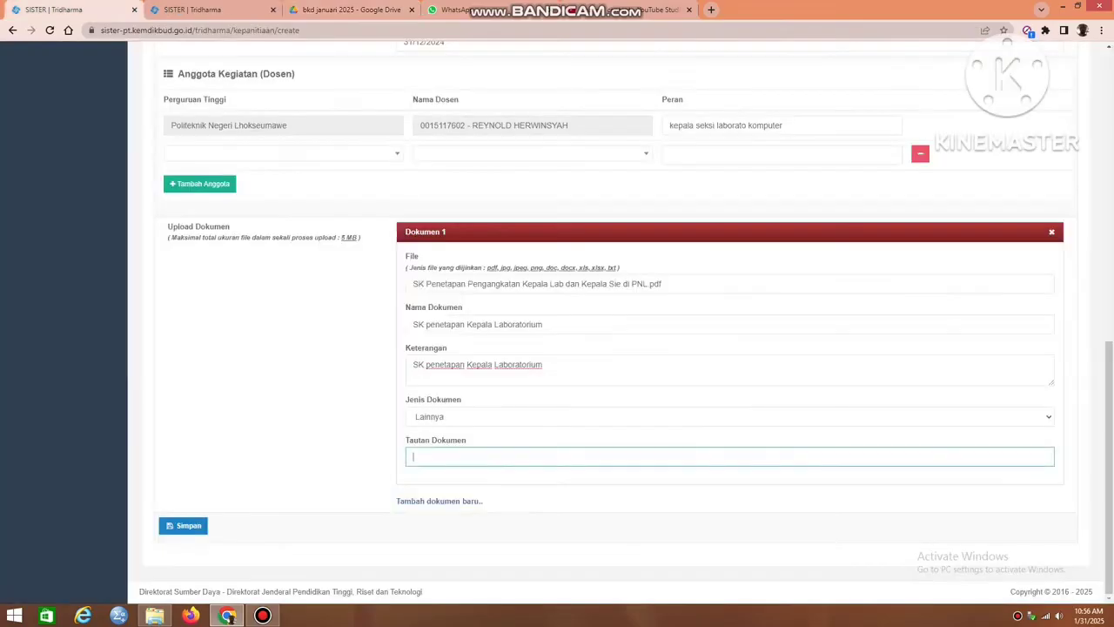
{"action": "key", "text": "ctrl+v"}
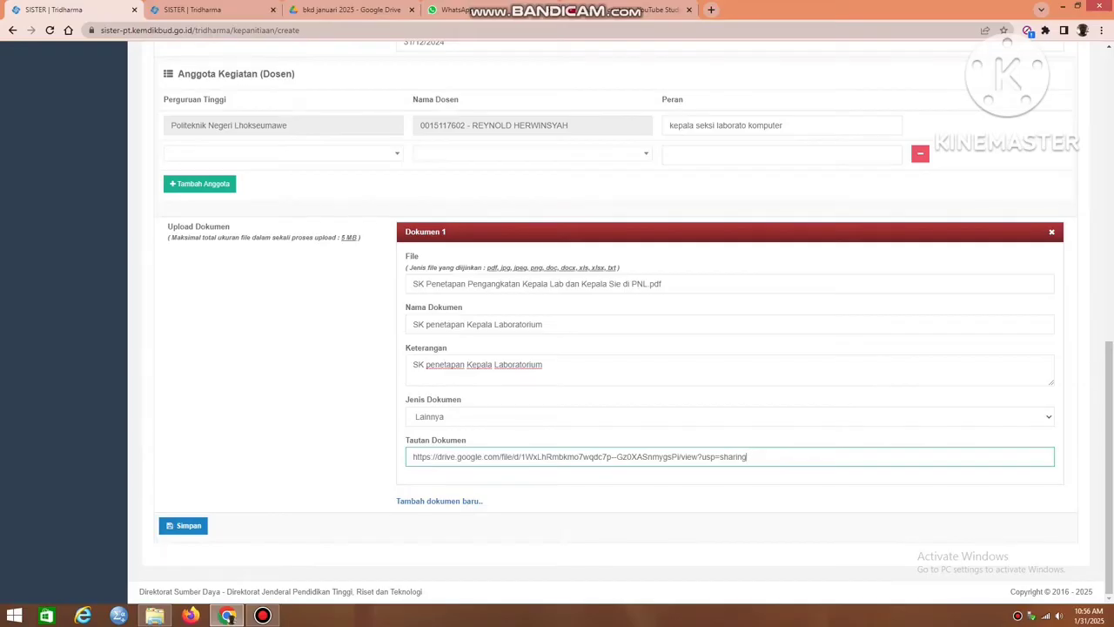
{"action": "key", "text": "Return"}
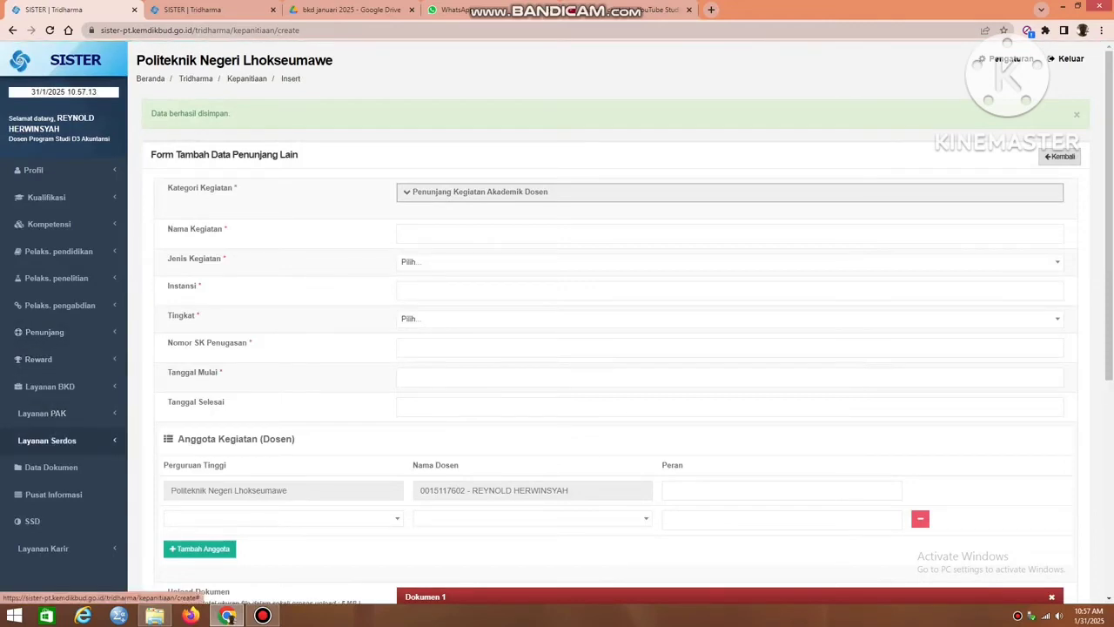
Open the 2024/2025 Ganjil Laporan Kinerja from Rekap Kegiatan and review the Kewajiban BKD table in its Simpulan section.
{"action": "left_click", "coordinate": [47, 440]}
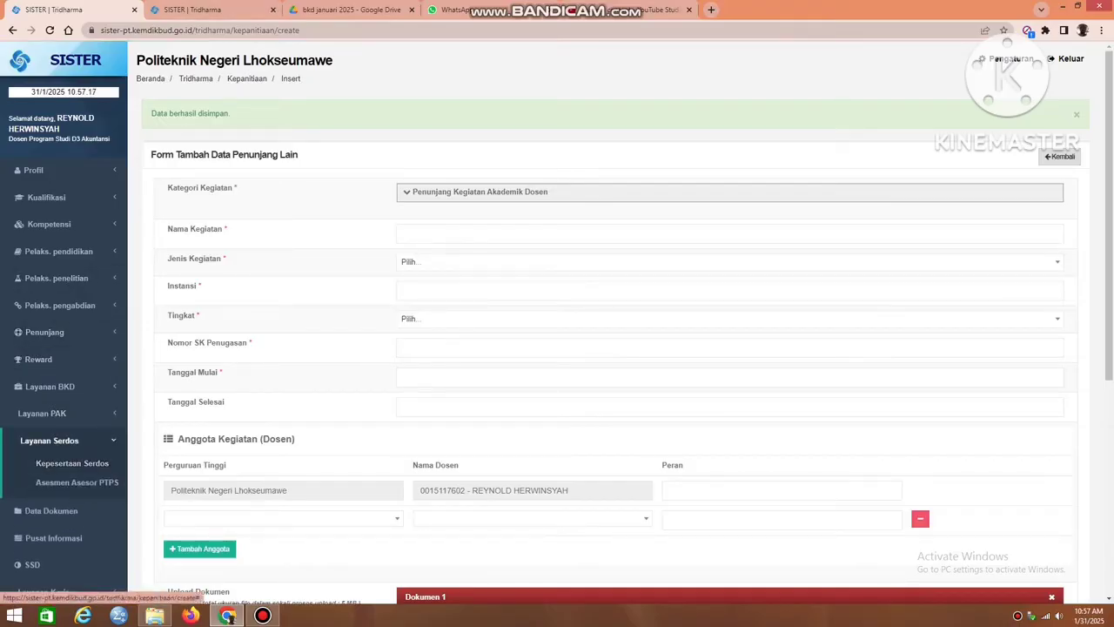
{"action": "left_click", "coordinate": [50, 386]}
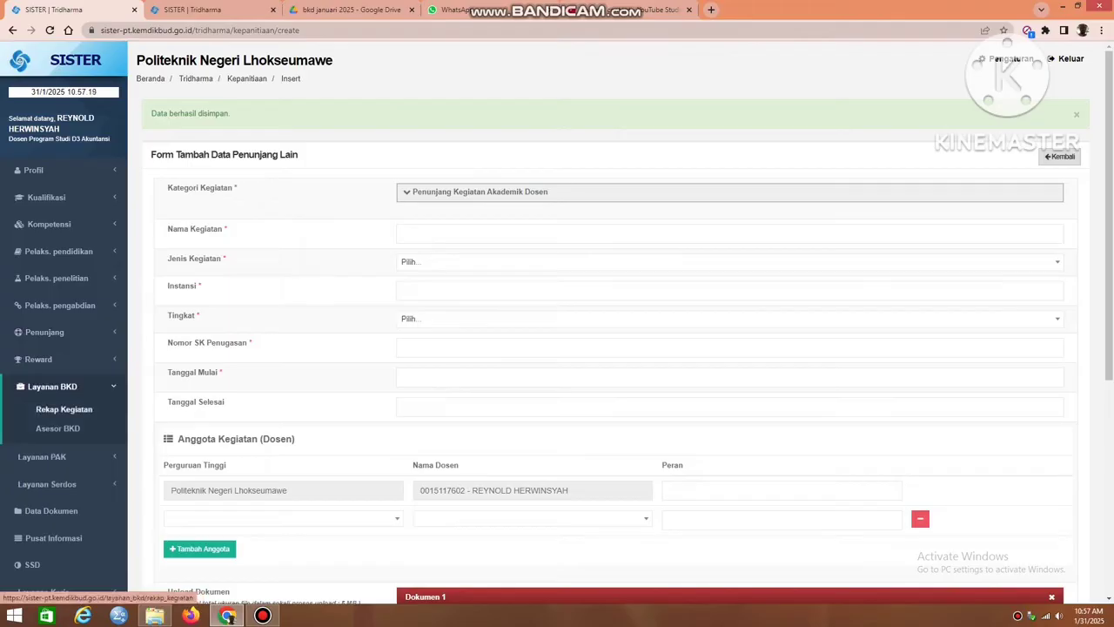
{"action": "left_click", "coordinate": [63, 409]}
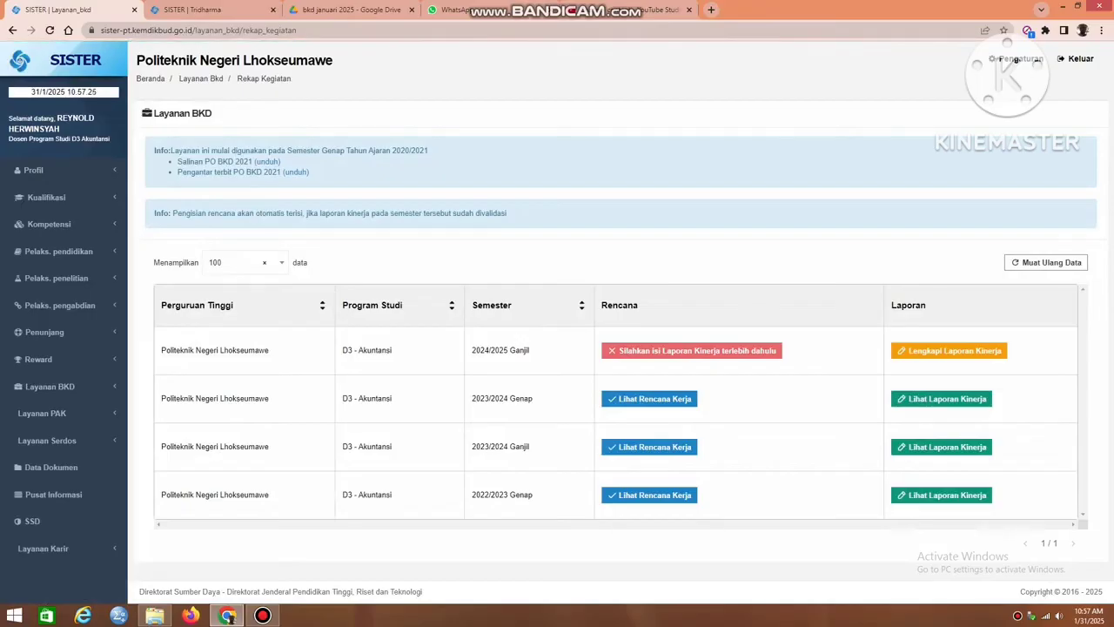
{"action": "left_click", "coordinate": [948, 351]}
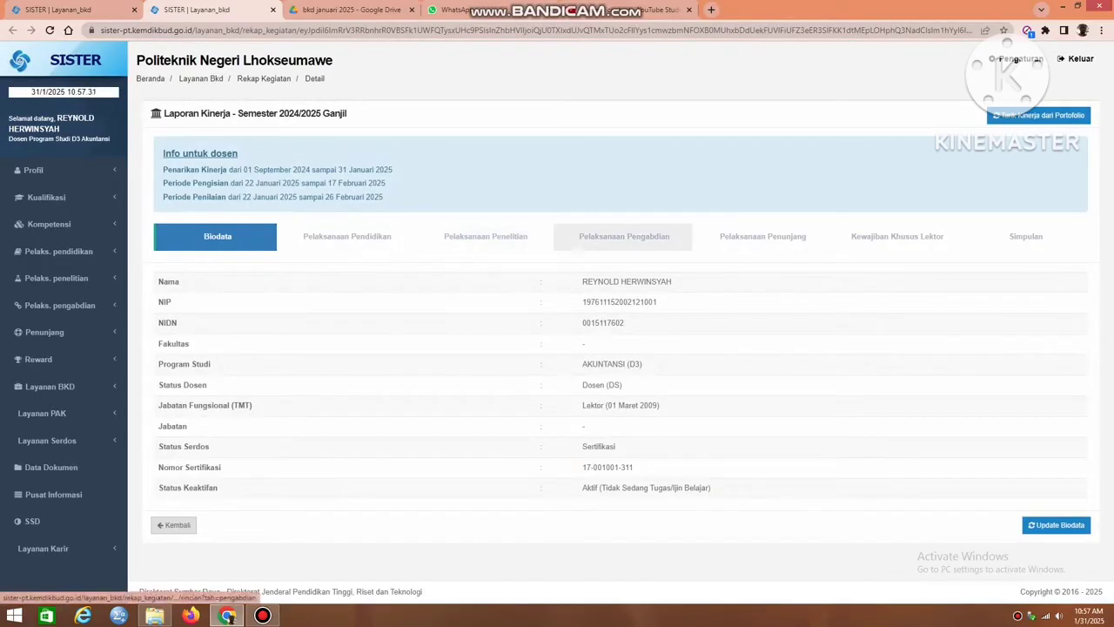
{"action": "left_click", "coordinate": [1025, 236]}
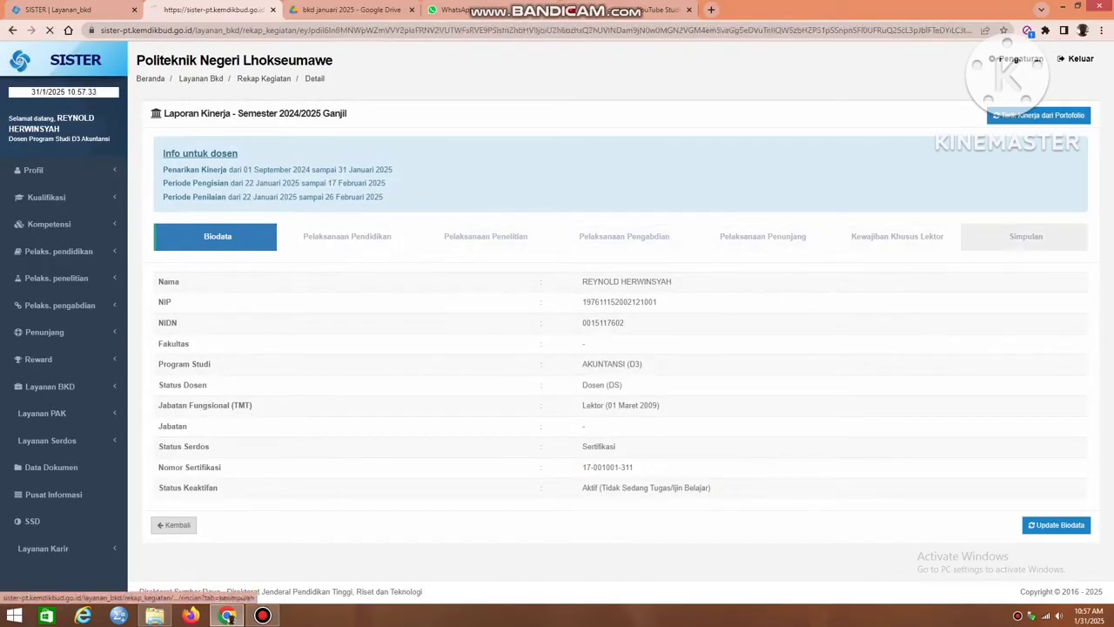
{"action": "scroll", "coordinate": [617, 348], "scroll_direction": "down", "scroll_amount": 2}
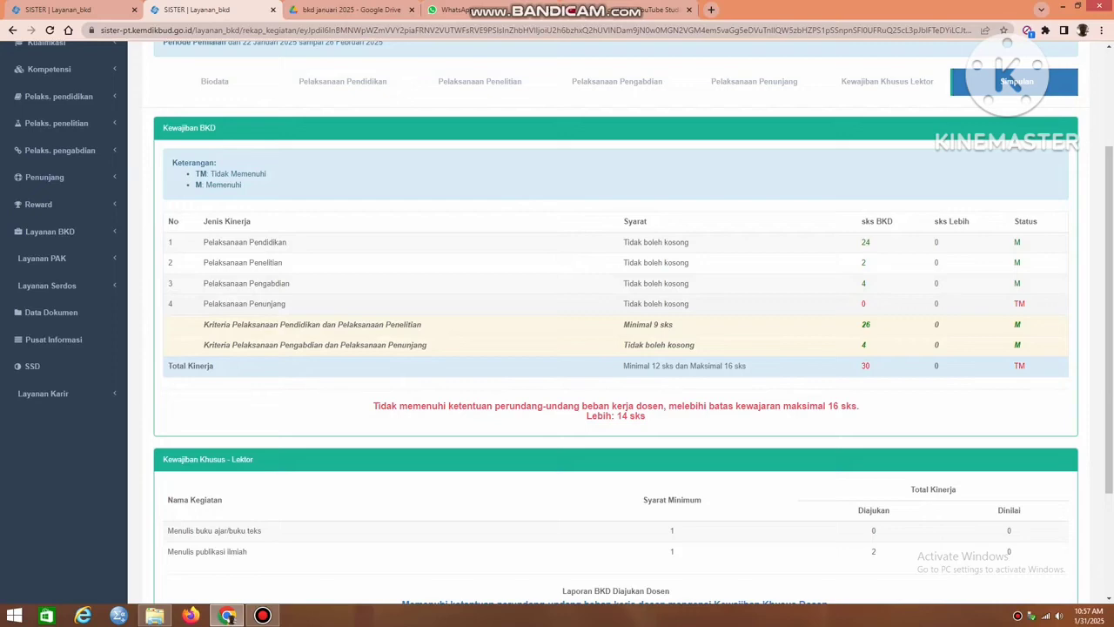
{"action": "scroll", "coordinate": [616, 348], "scroll_direction": "up", "scroll_amount": 2}
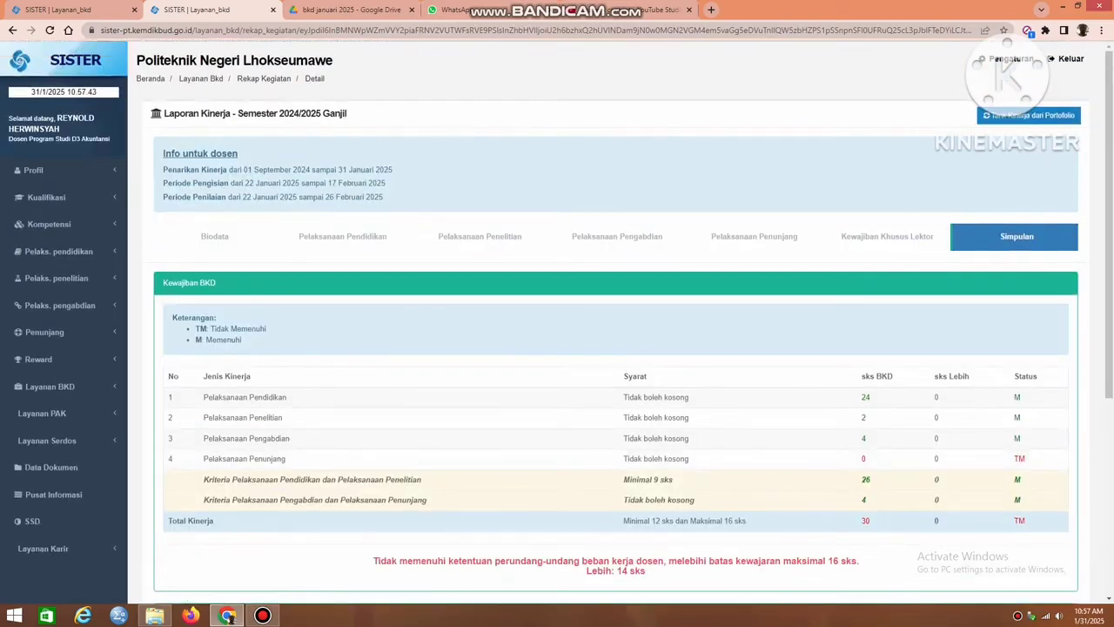
Pull new activities from the portfolio into the 2024/2025 Ganjil performance report with Tarik Kinerja dari Portofolio.
{"action": "left_click", "coordinate": [1029, 115]}
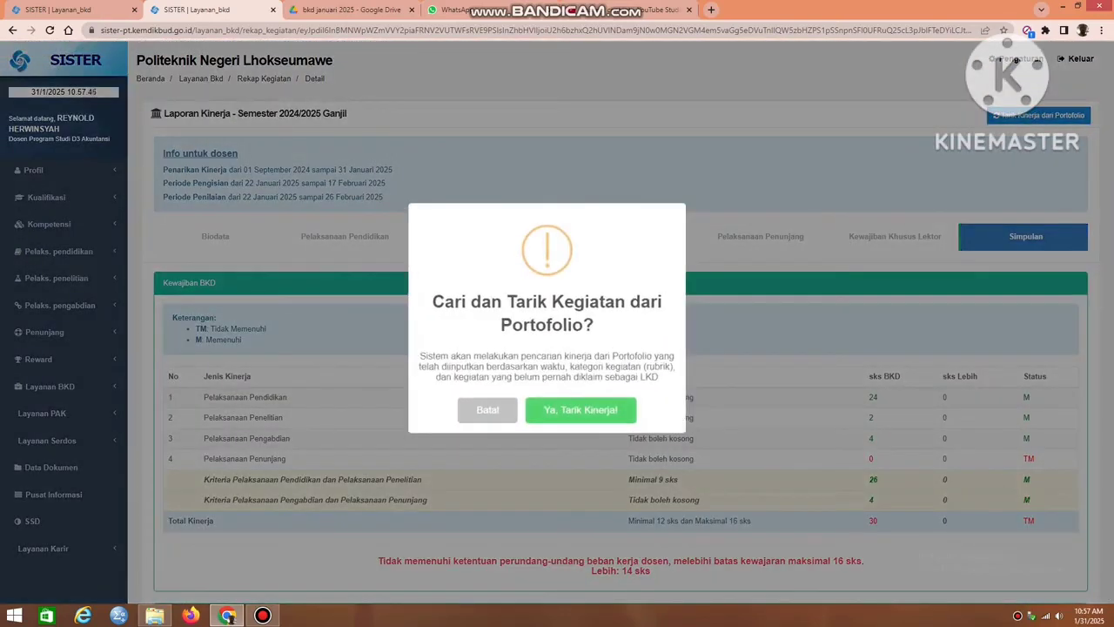
{"action": "left_click", "coordinate": [581, 410]}
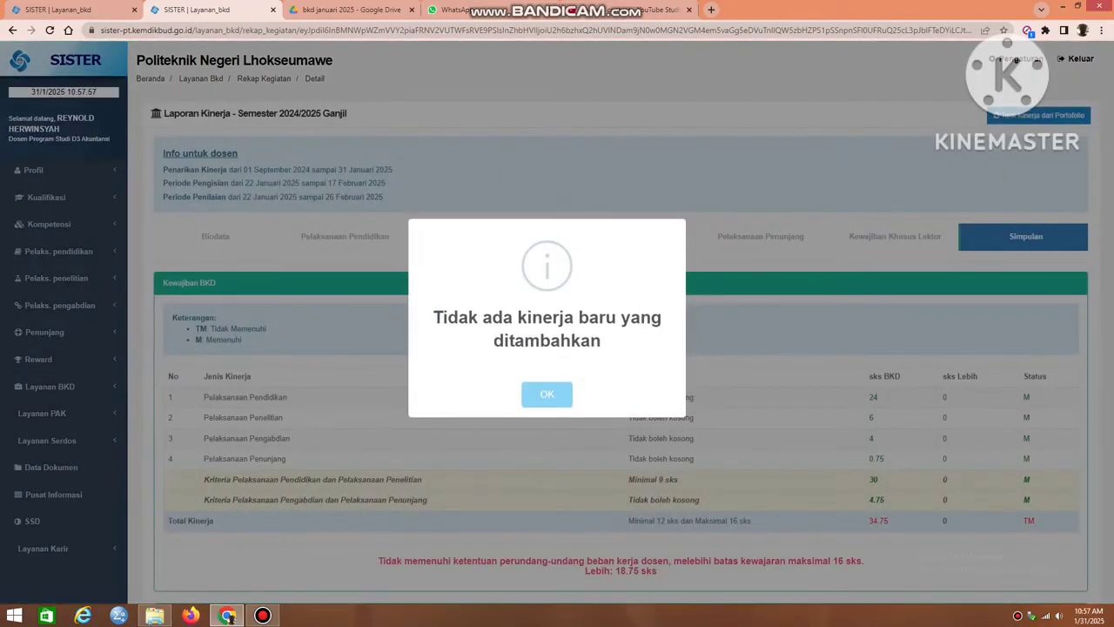
{"action": "key", "text": "Return"}
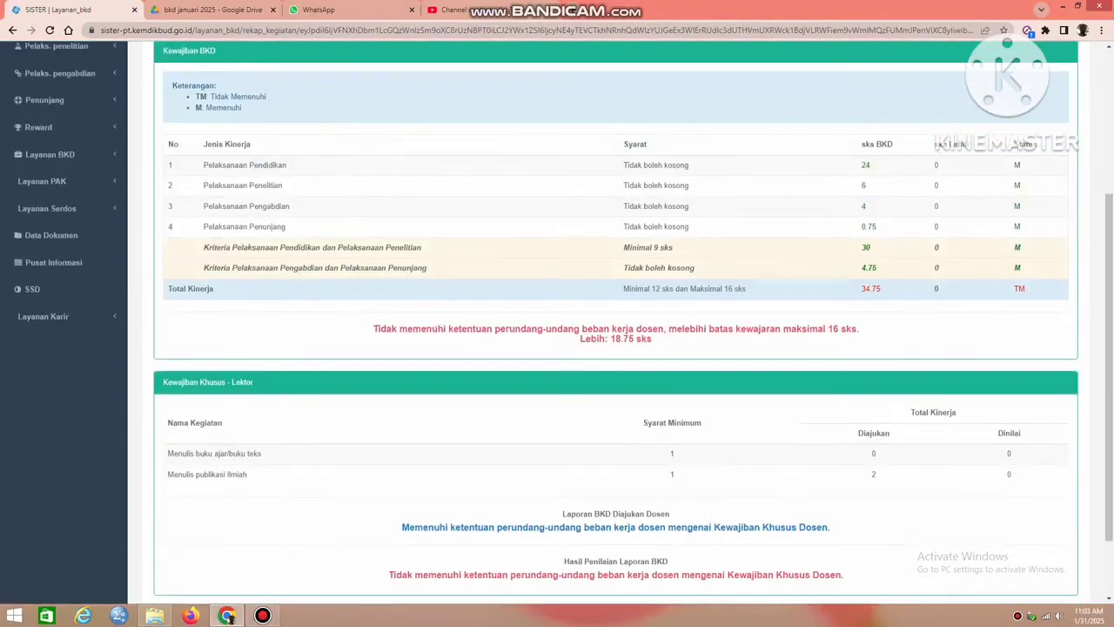
Examine the Total Kinerja credits and status, the overload message, and the Pelaksanaan Pendidikan sks in the Kewajiban BKD summary.
{"action": "left_click_drag", "start_coordinate": [861, 289], "coordinate": [880, 289]}
{"action": "left_click", "coordinate": [881, 289]}
{"action": "left_click_drag", "start_coordinate": [1014, 289], "coordinate": [1026, 289]}
{"action": "left_click", "coordinate": [1026, 289]}
{"action": "left_click_drag", "start_coordinate": [372, 328], "coordinate": [652, 339]}
{"action": "left_click", "coordinate": [652, 338]}
{"action": "scroll", "coordinate": [342, 236], "scroll_direction": "up", "scroll_amount": 3}
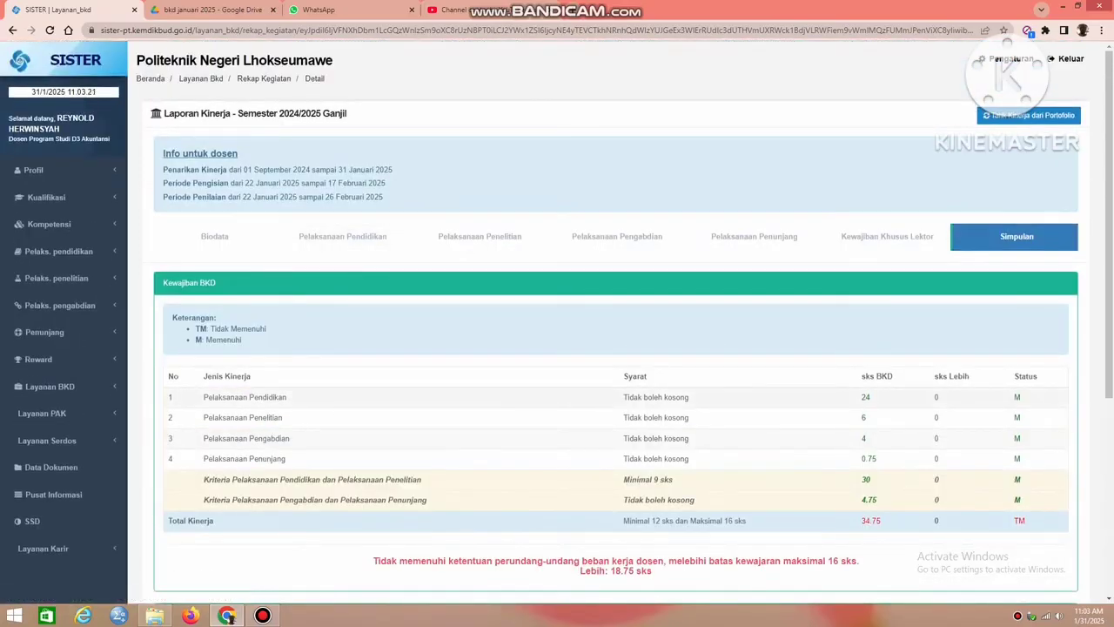
{"action": "double_click", "coordinate": [866, 398]}
In the Pelaksanaan Pendidikan teaching list, change the status of KOMPUTER BISNIS/Kelas 1C to Beban lebih.
{"action": "left_click", "coordinate": [342, 236]}
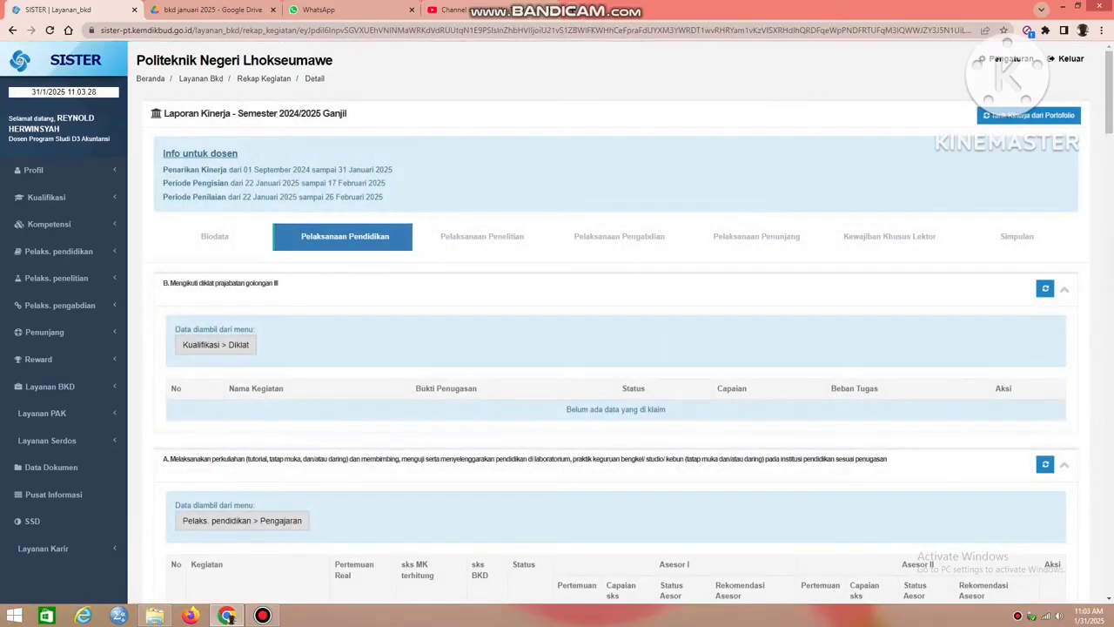
{"action": "scroll", "coordinate": [610, 348], "scroll_direction": "down", "scroll_amount": 4}
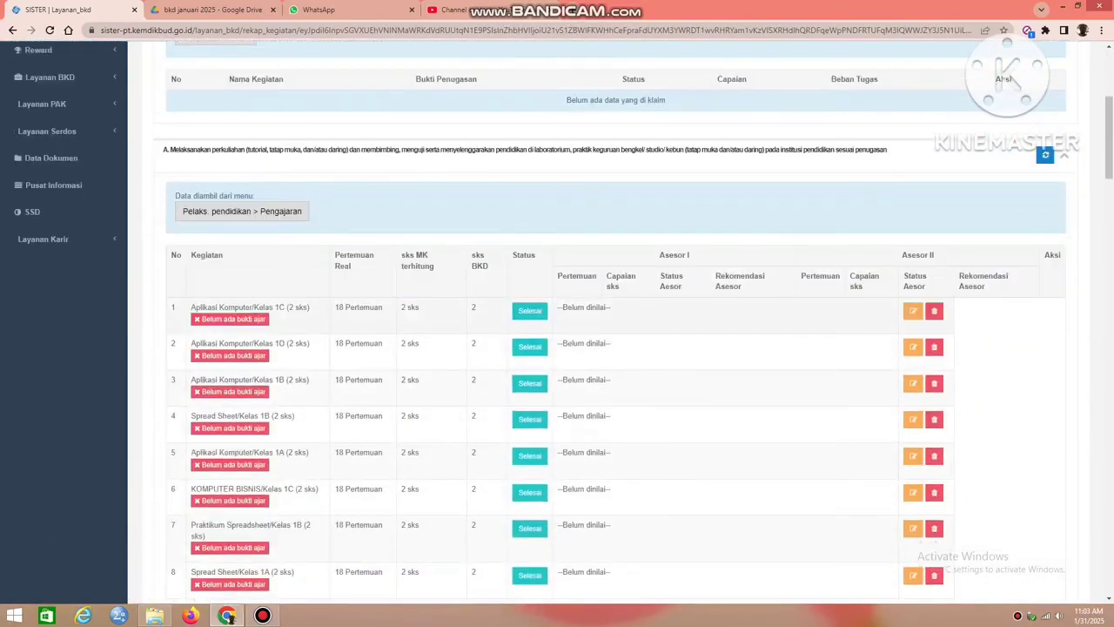
{"action": "scroll", "coordinate": [609, 348], "scroll_direction": "down", "scroll_amount": 1}
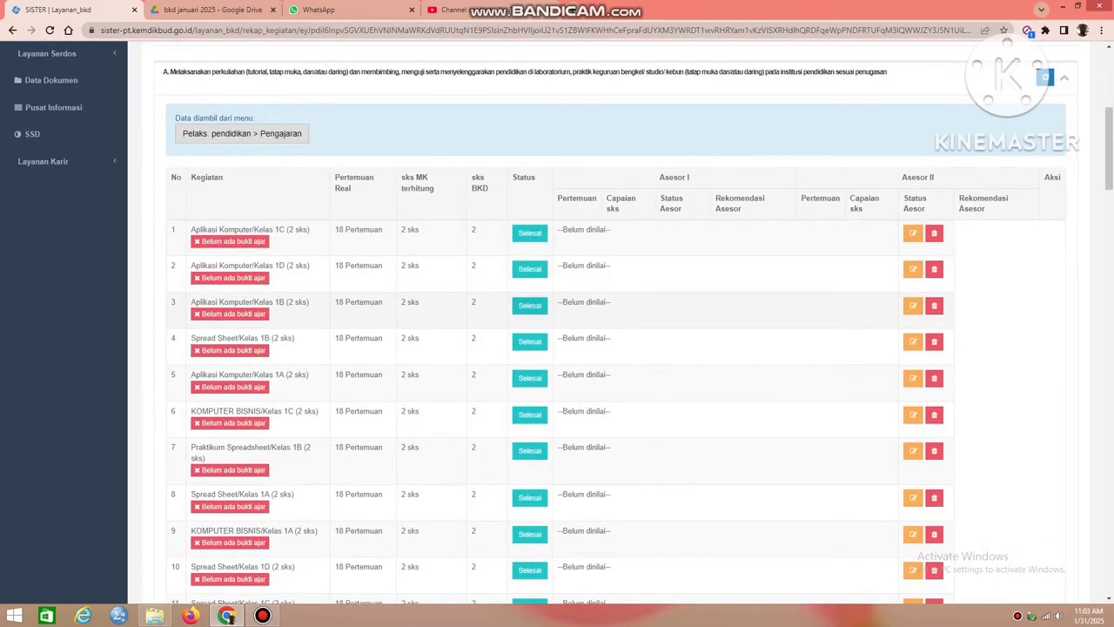
{"action": "scroll", "coordinate": [610, 348], "scroll_direction": "down", "scroll_amount": 1}
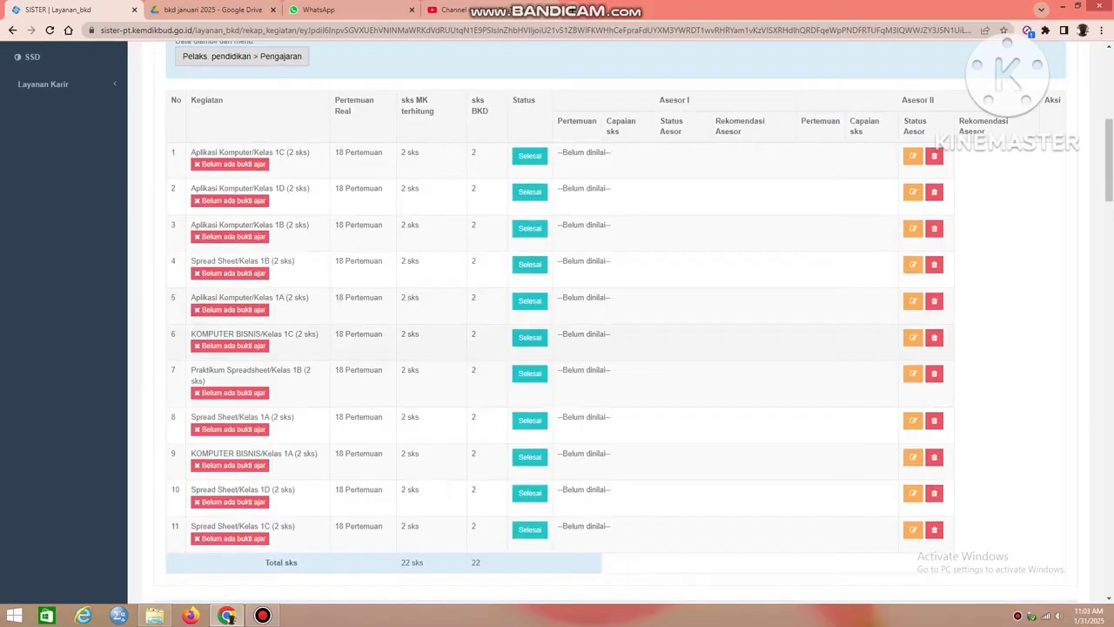
{"action": "left_click", "coordinate": [530, 338]}
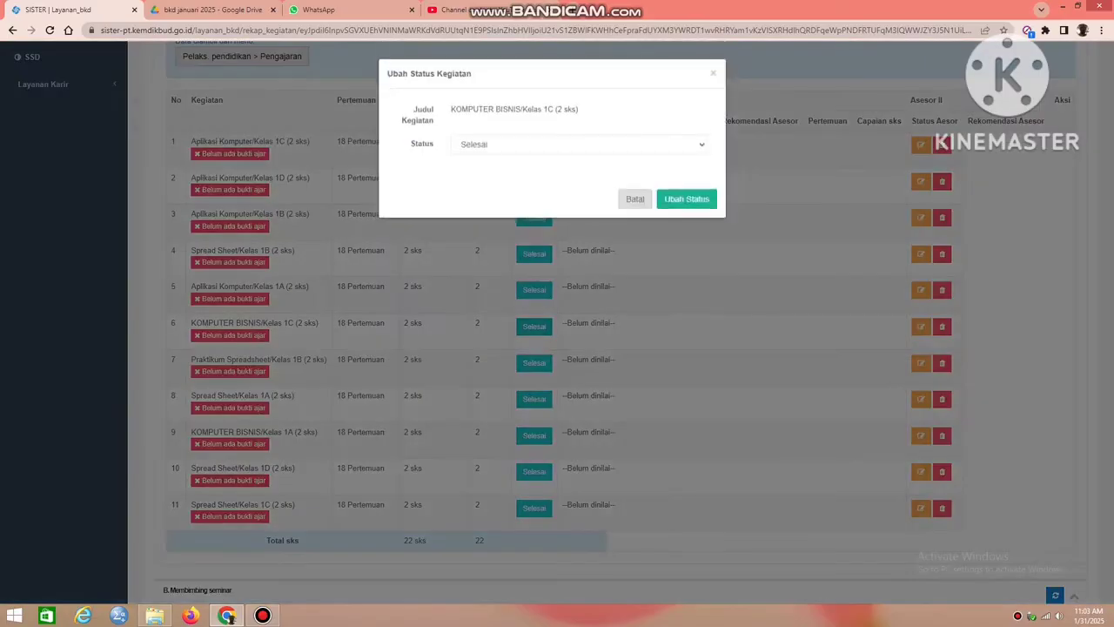
{"action": "left_click", "coordinate": [579, 144]}
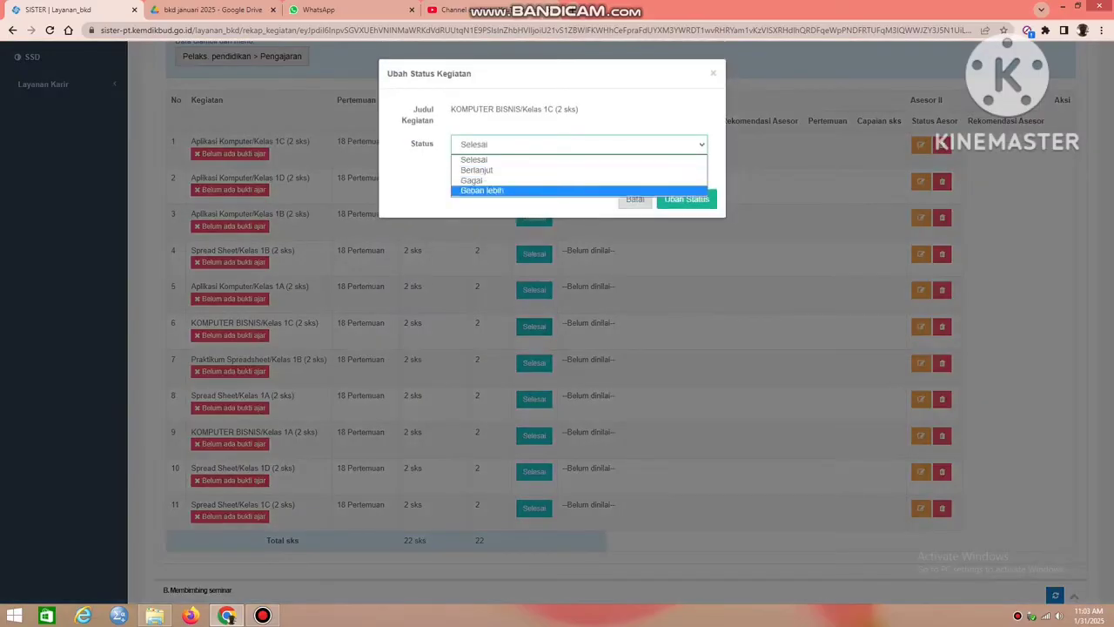
{"action": "left_click", "coordinate": [557, 190]}
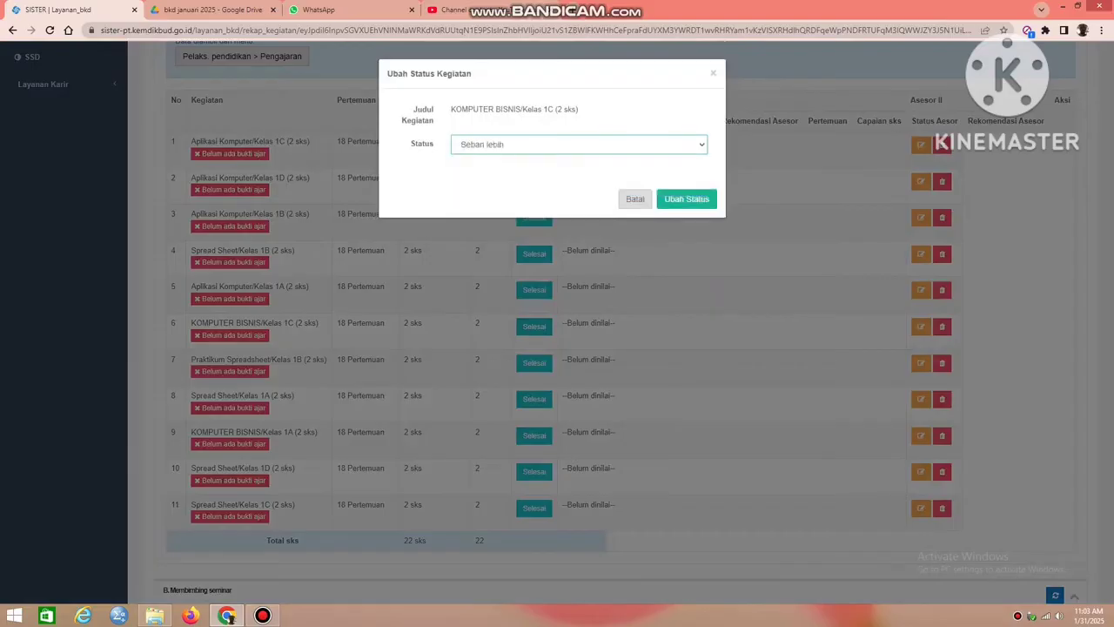
{"action": "left_click", "coordinate": [687, 200]}
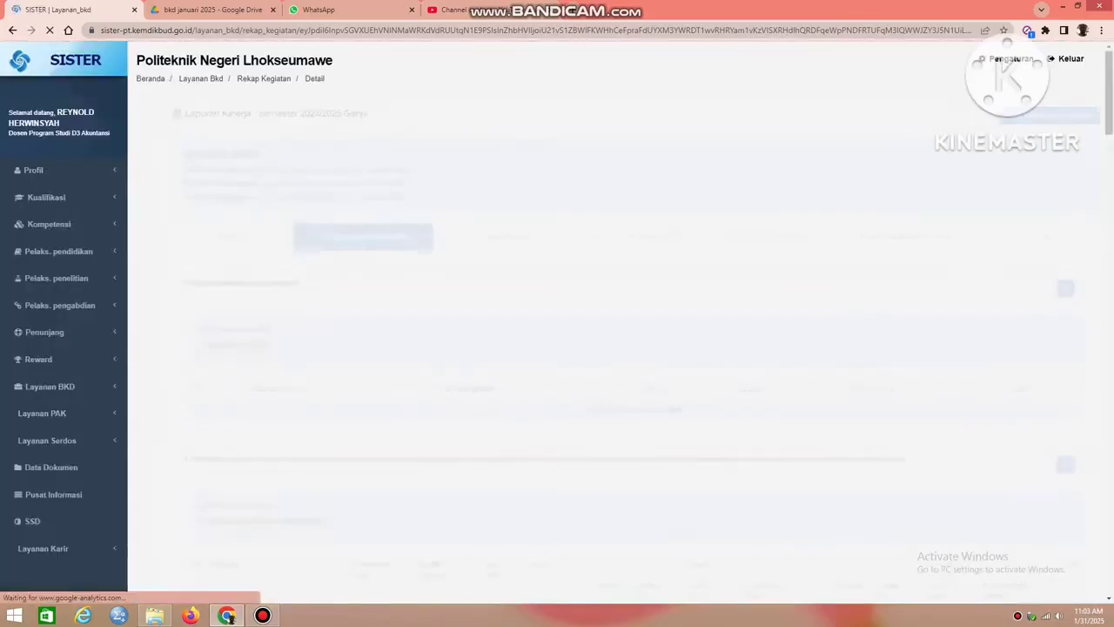
Change the status of the KOMPUTER BISNIS/Kelas 1A teaching activity to Beban lebih.
{"action": "scroll", "coordinate": [610, 348], "scroll_direction": "down", "scroll_amount": 6}
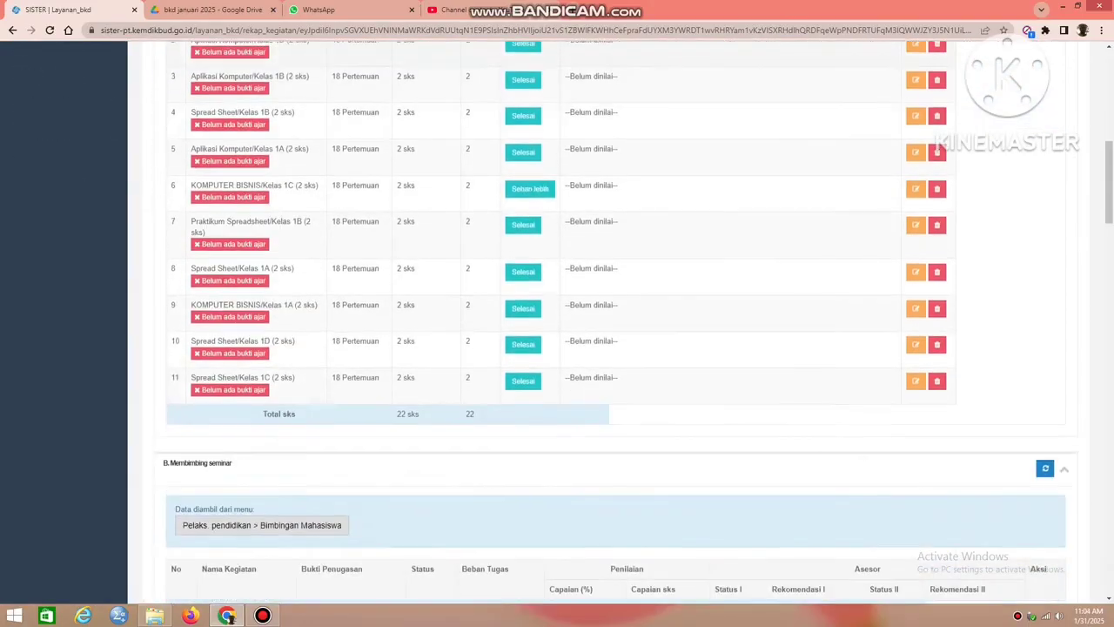
{"action": "left_click", "coordinate": [523, 301]}
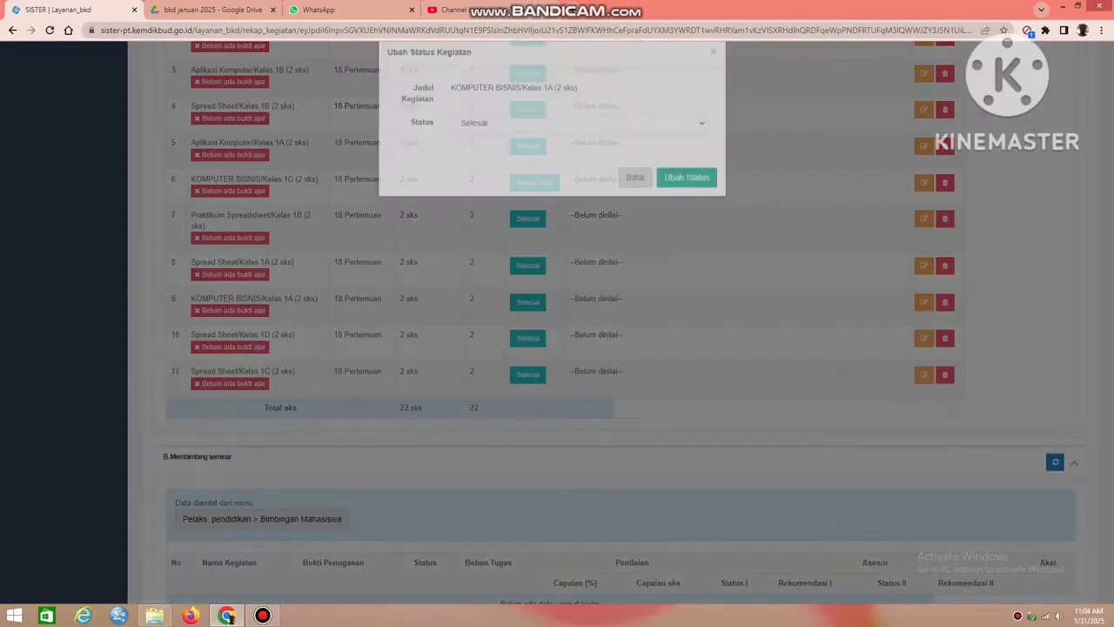
{"action": "left_click", "coordinate": [579, 144]}
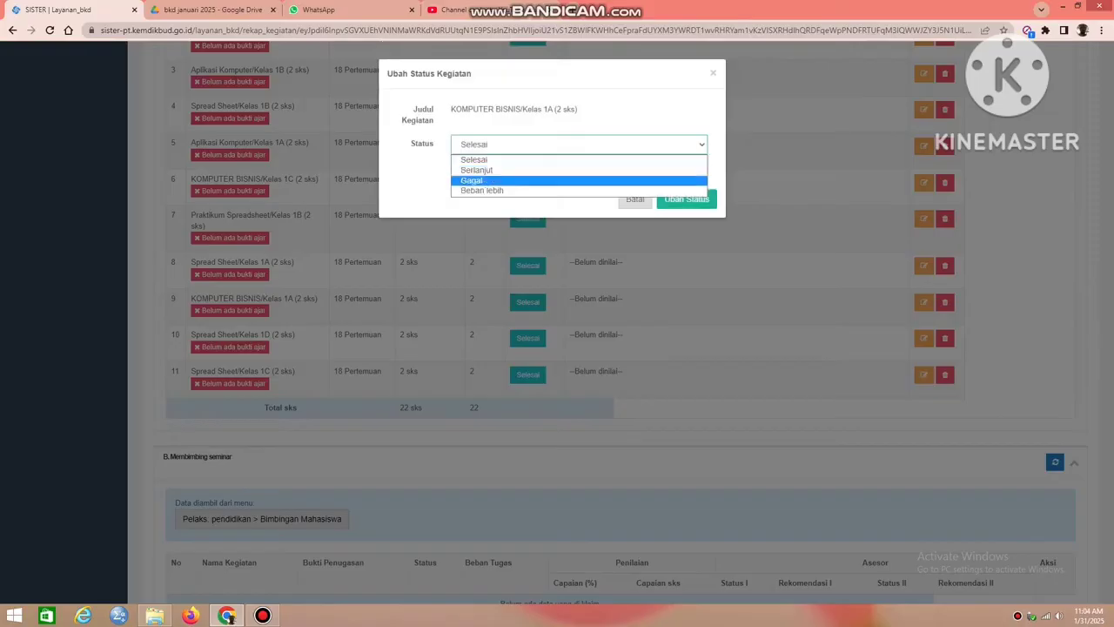
{"action": "left_click", "coordinate": [578, 190]}
{"action": "left_click", "coordinate": [687, 199]}
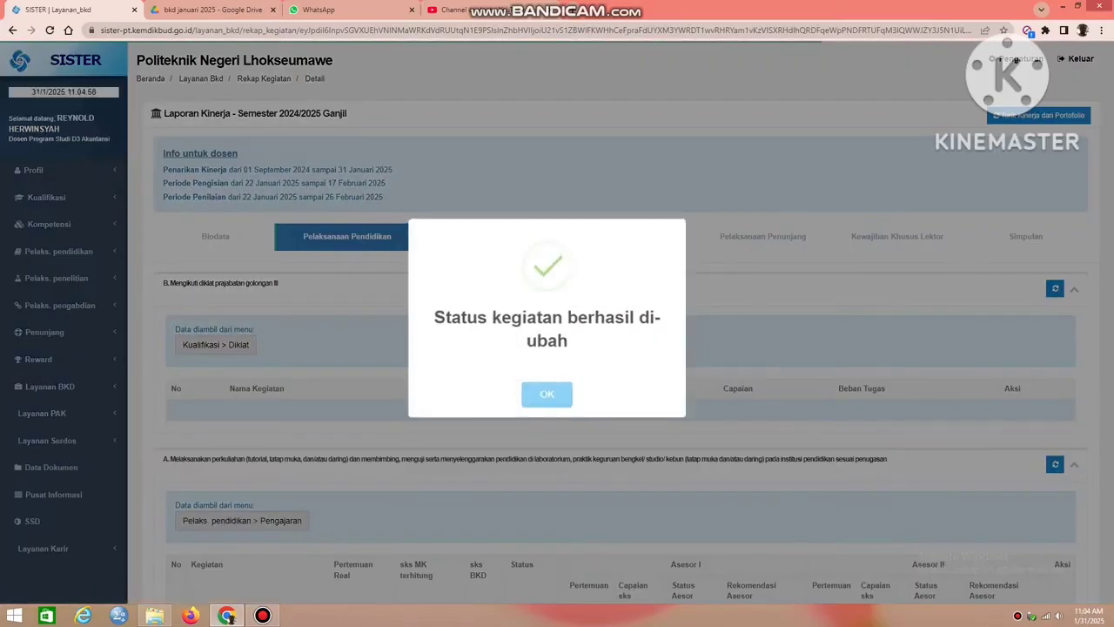
{"action": "key", "text": "Return"}
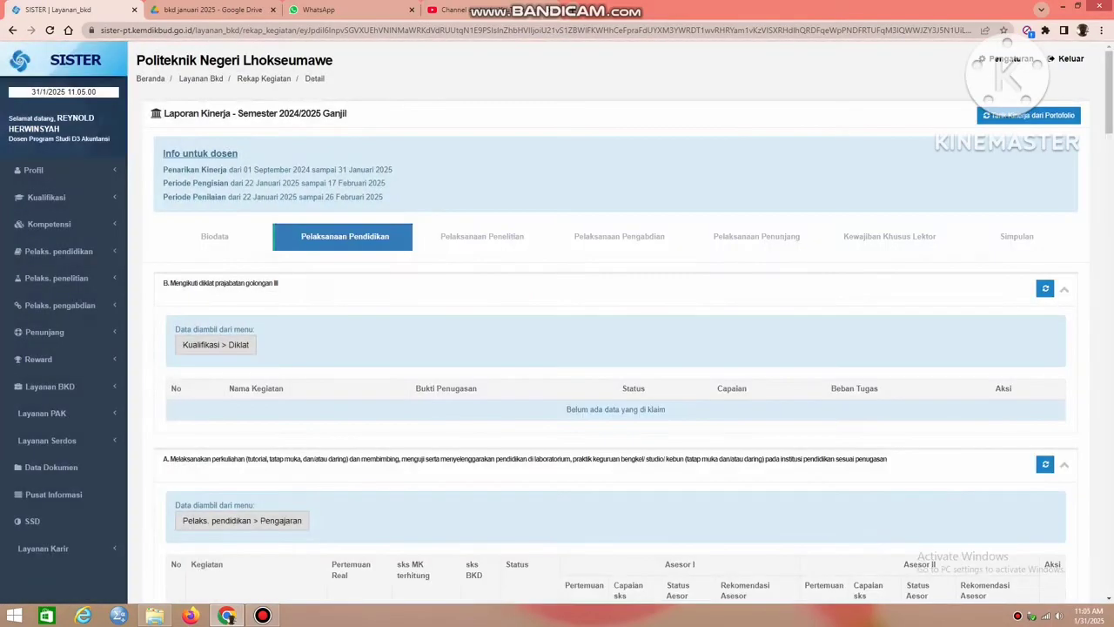
Change the status of the Aplikasi Komputer/Kelas 1A teaching activity to Beban lebih.
{"action": "scroll", "coordinate": [609, 322], "scroll_direction": "down", "scroll_amount": 4}
{"action": "scroll", "coordinate": [531, 322], "scroll_direction": "down", "scroll_amount": 2}
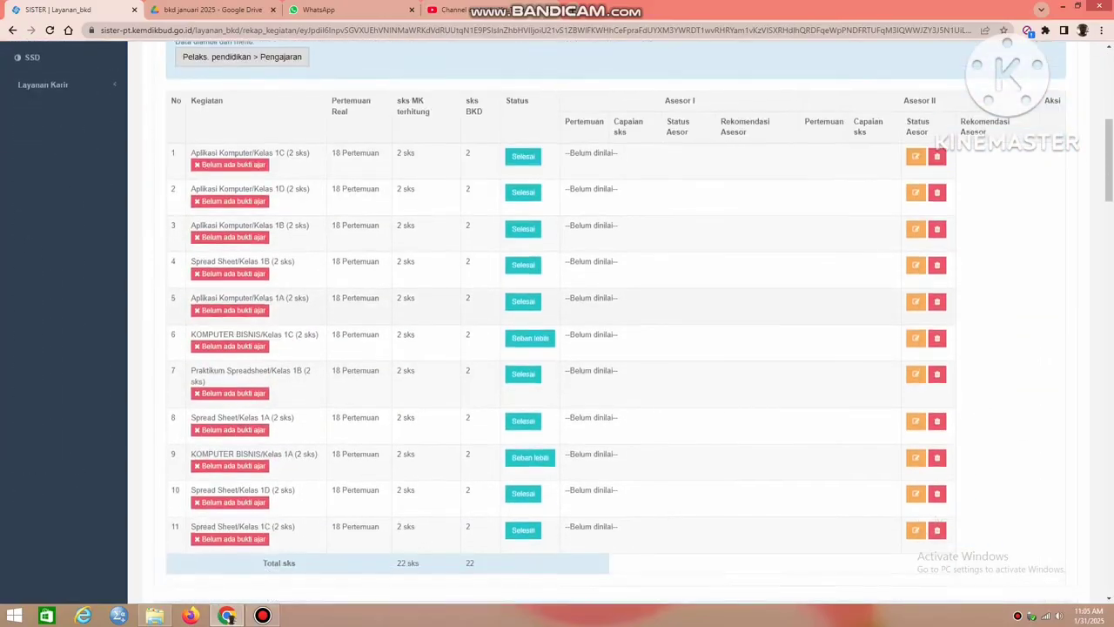
{"action": "left_click", "coordinate": [524, 301]}
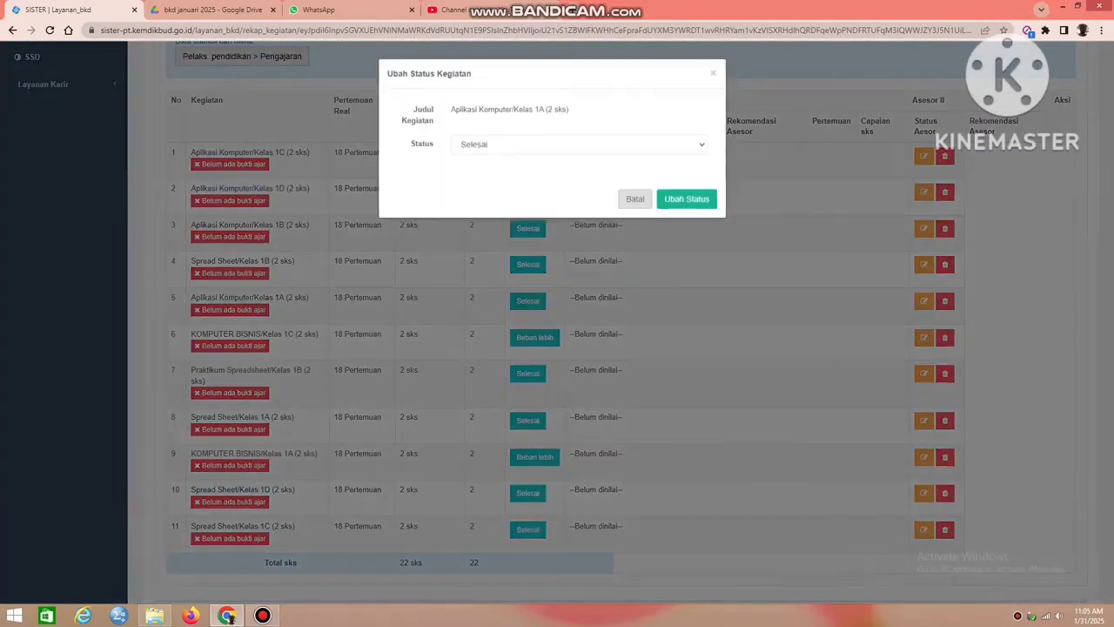
{"action": "left_click", "coordinate": [557, 145]}
{"action": "left_click", "coordinate": [523, 189]}
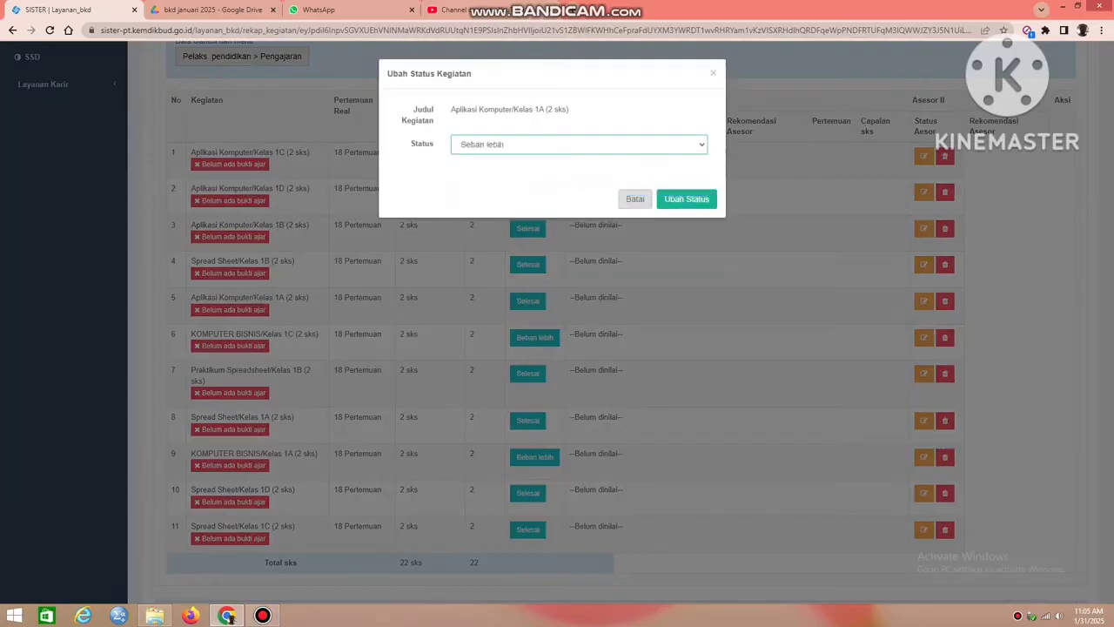
{"action": "left_click", "coordinate": [686, 199]}
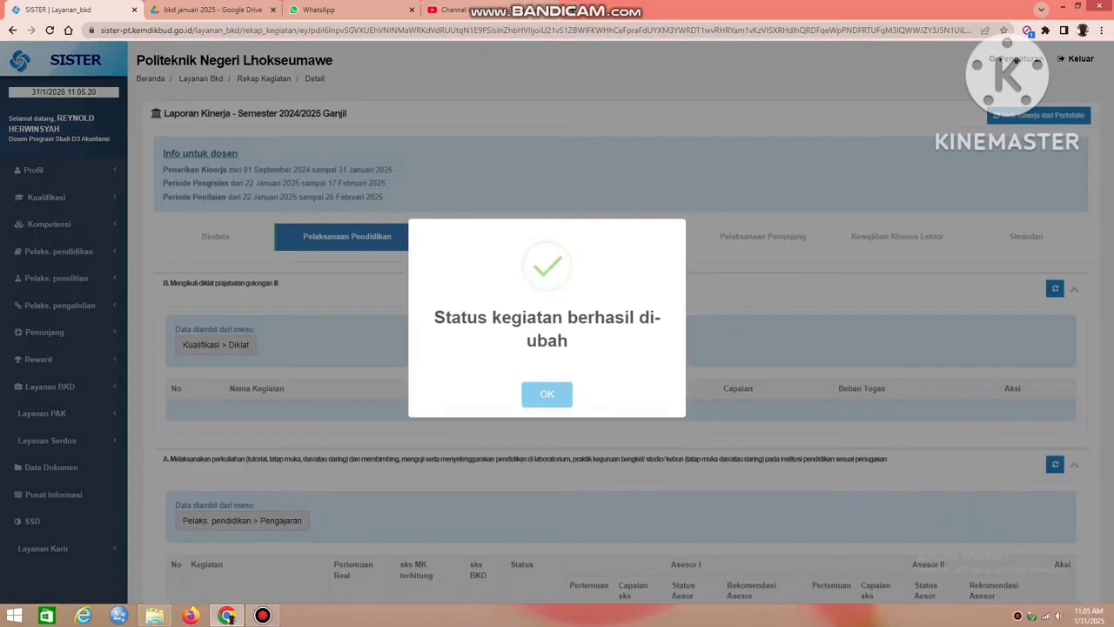
{"action": "left_click", "coordinate": [547, 394]}
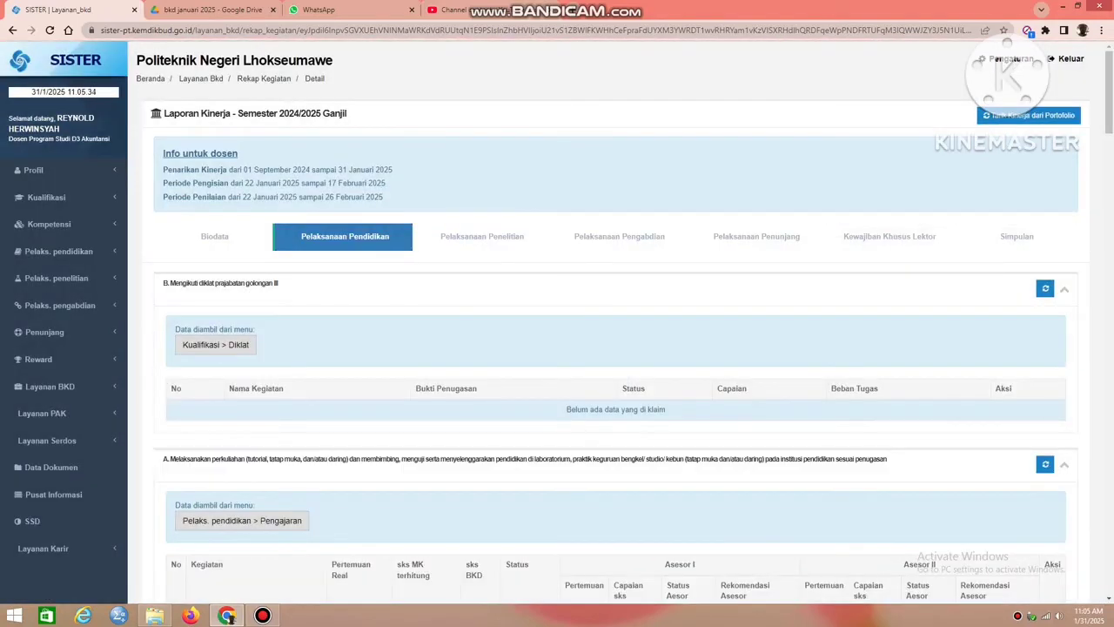
Check the Pelaksanaan Pendidikan sks in Simpulan and return to the teaching list under Pelaksanaan Pendidikan.
{"action": "left_click", "coordinate": [1017, 236]}
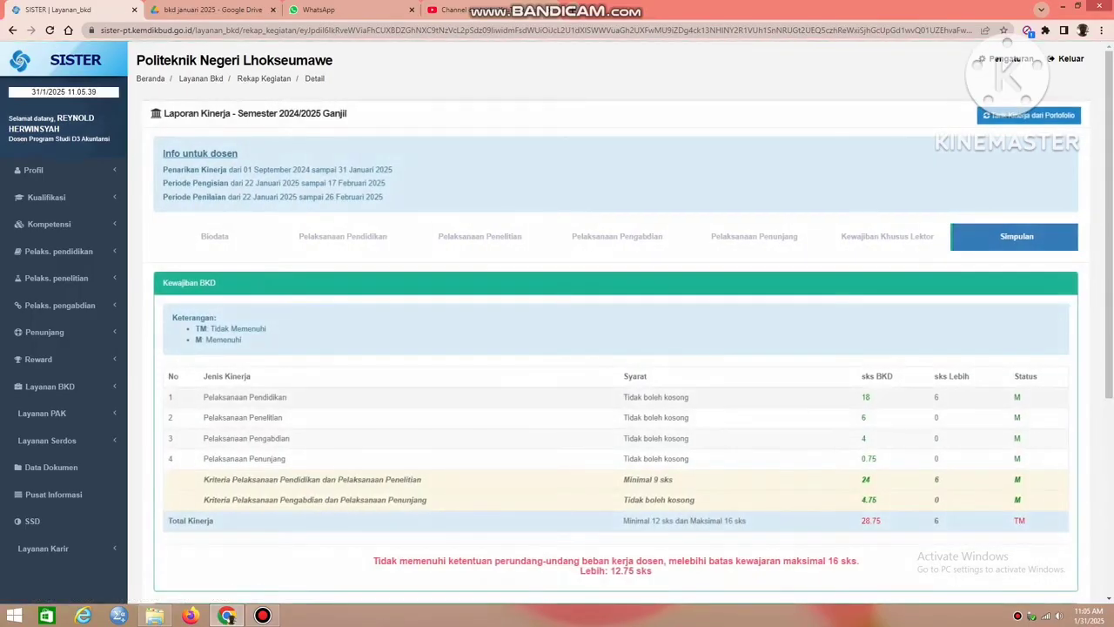
{"action": "double_click", "coordinate": [866, 397]}
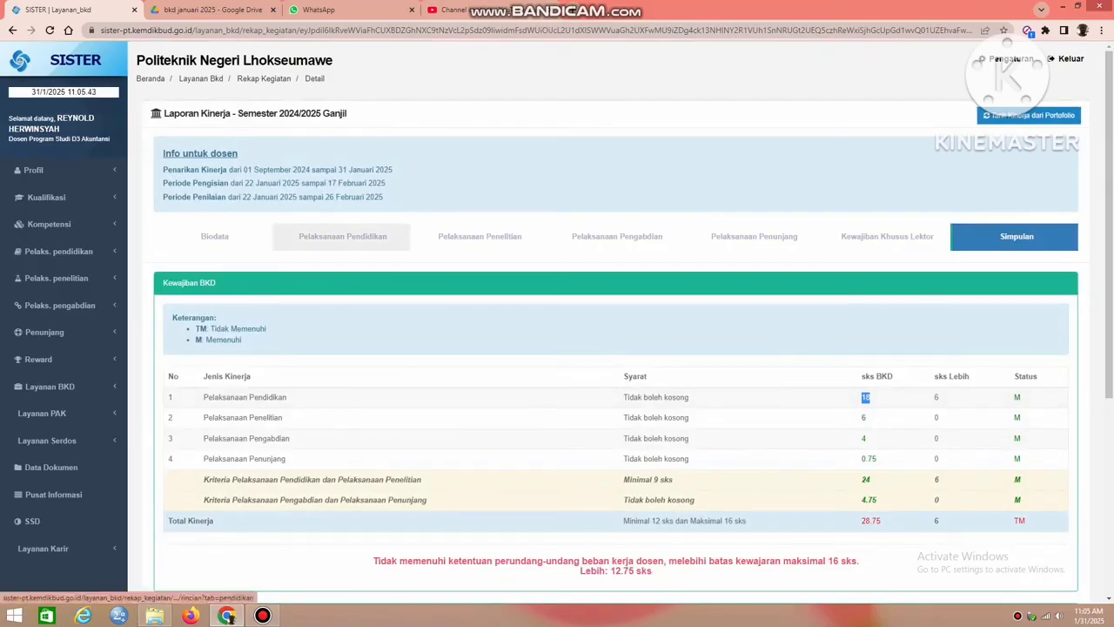
{"action": "left_click", "coordinate": [342, 236]}
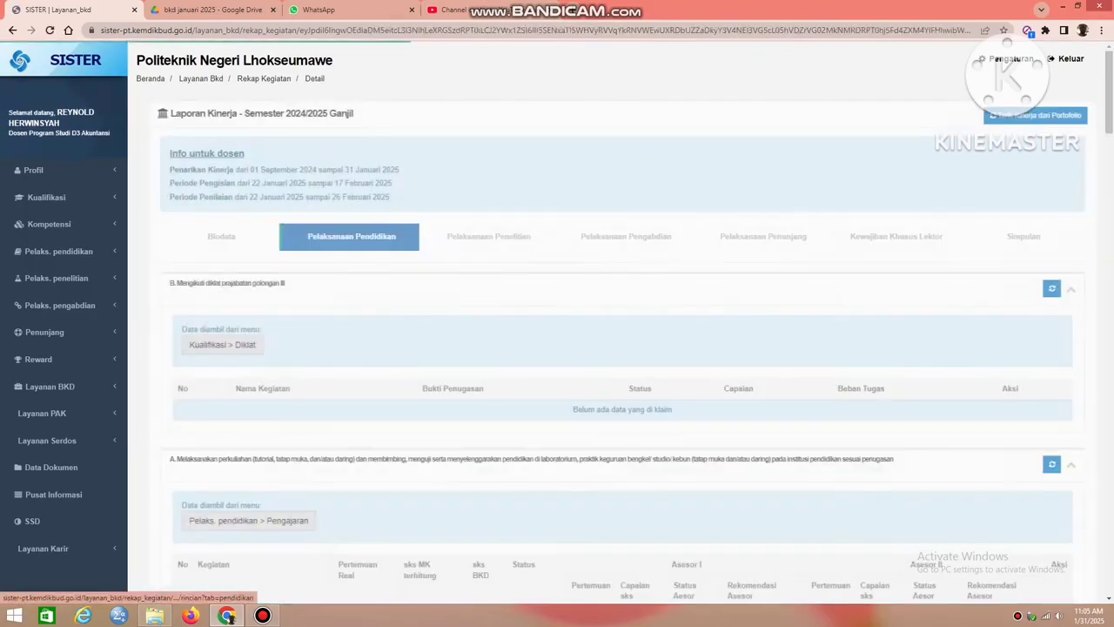
{"action": "scroll", "coordinate": [609, 349], "scroll_direction": "down", "scroll_amount": 5}
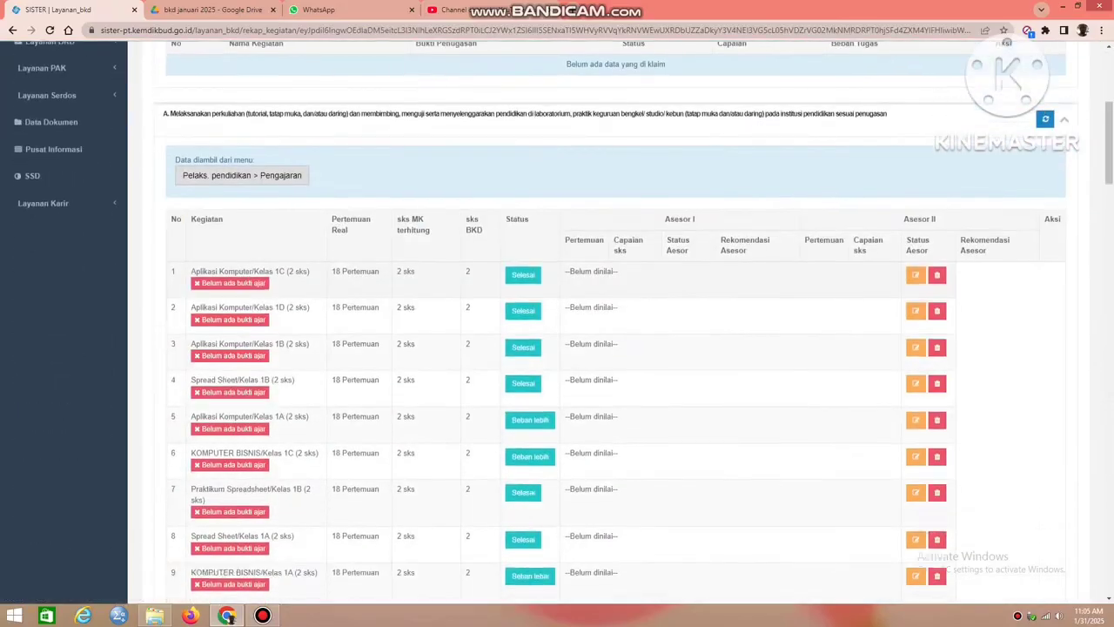
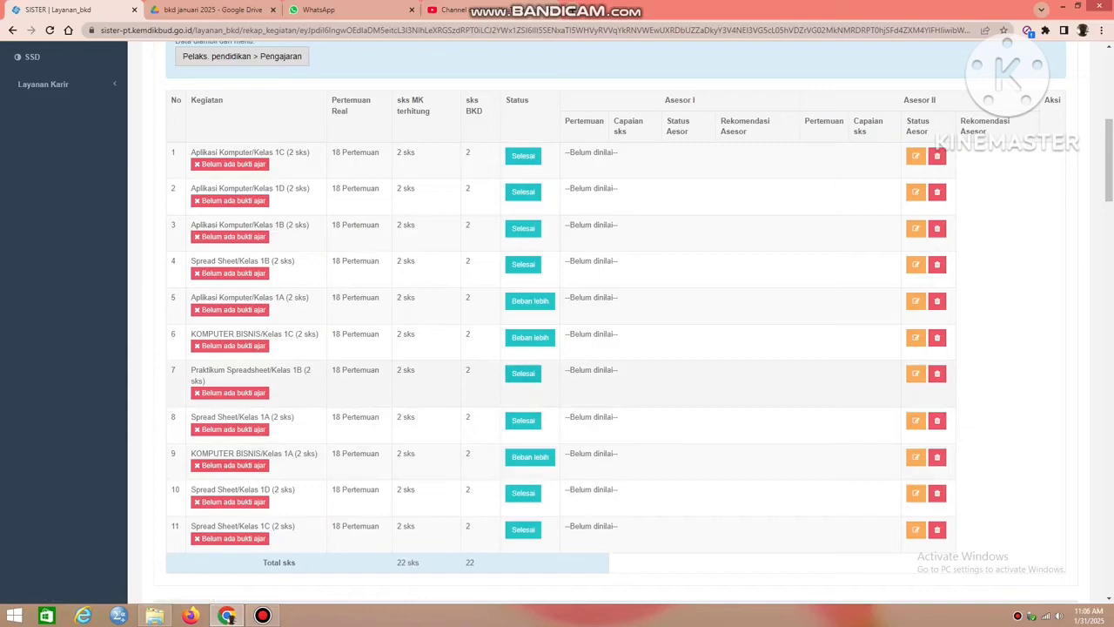
Change the status of the Praktikum Spreadsheet/Kelas 1B teaching activity to Beban lebih.
{"action": "left_click", "coordinate": [523, 374]}
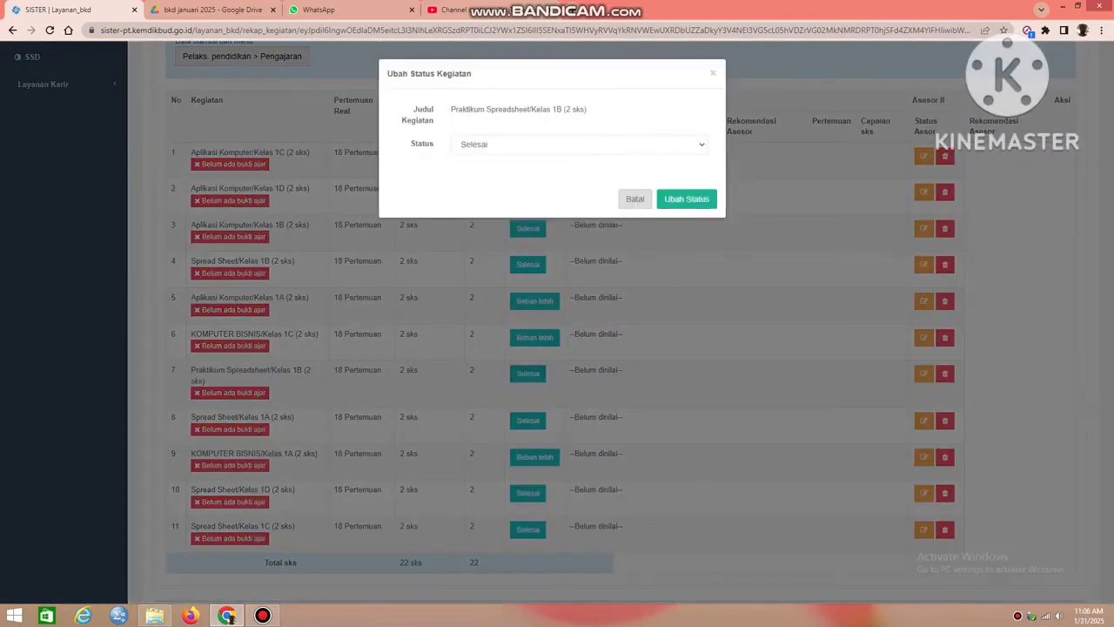
{"action": "left_click", "coordinate": [558, 145]}
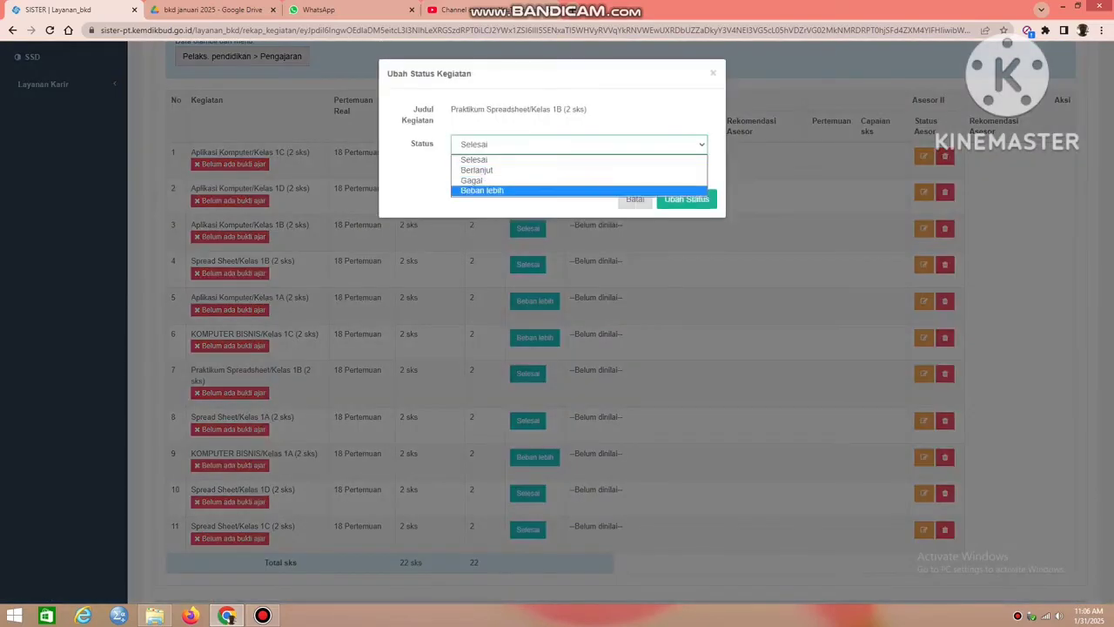
{"action": "left_click", "coordinate": [540, 190]}
{"action": "left_click", "coordinate": [686, 200]}
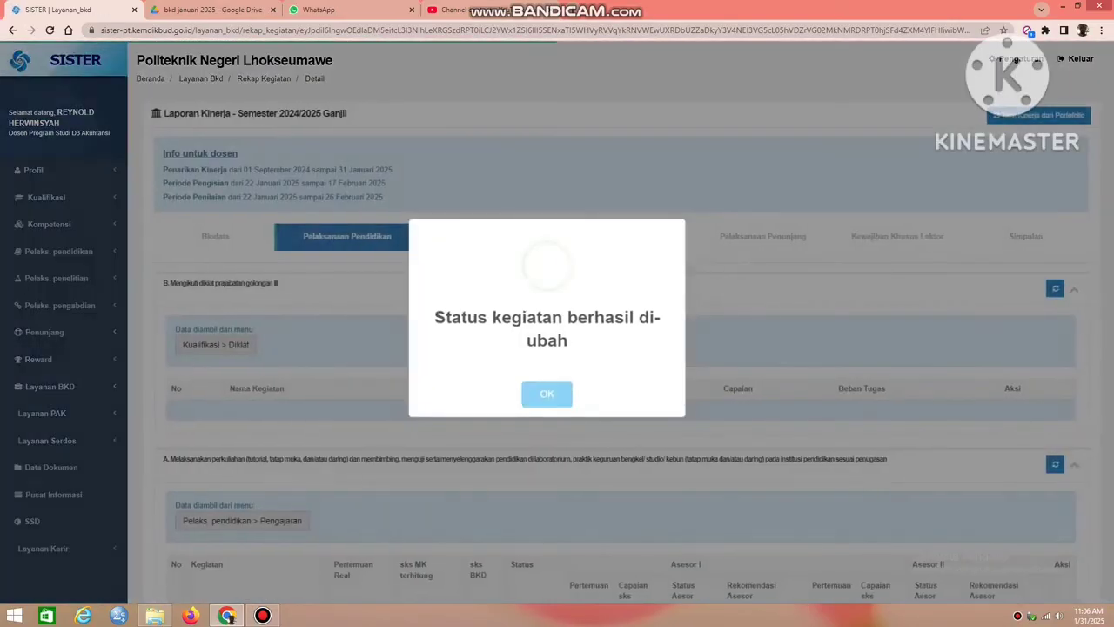
{"action": "left_click", "coordinate": [546, 394]}
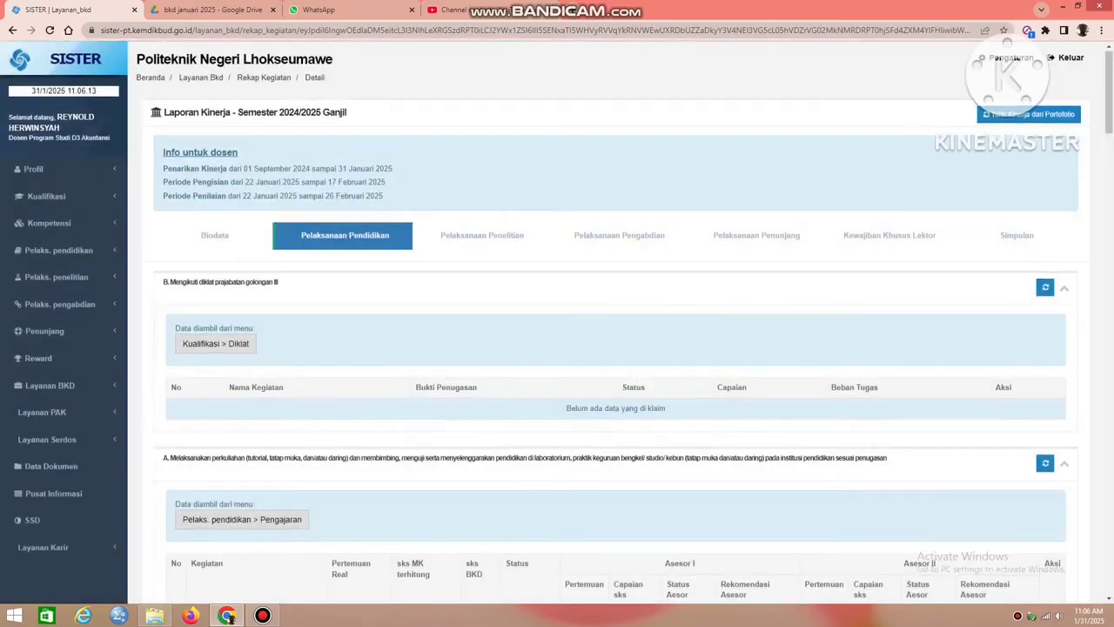
Review the updated teaching list and check the sks BKD totals in Simpulan.
{"action": "scroll", "coordinate": [546, 391], "scroll_direction": "down", "scroll_amount": 5}
{"action": "scroll", "coordinate": [557, 348], "scroll_direction": "down", "scroll_amount": 2}
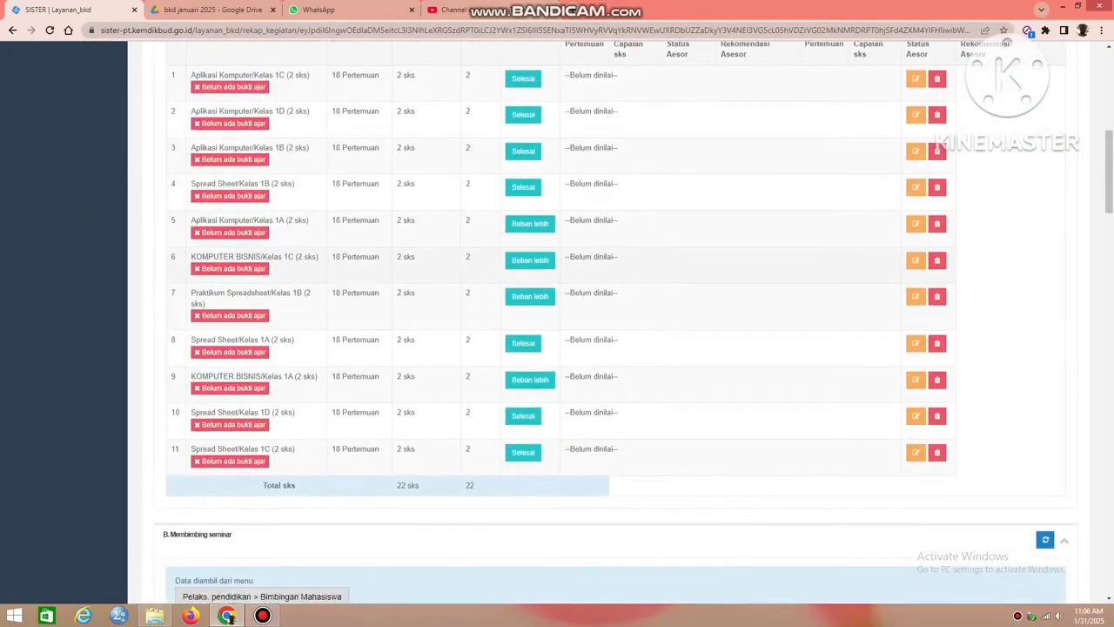
{"action": "scroll", "coordinate": [557, 348], "scroll_direction": "up", "scroll_amount": 1}
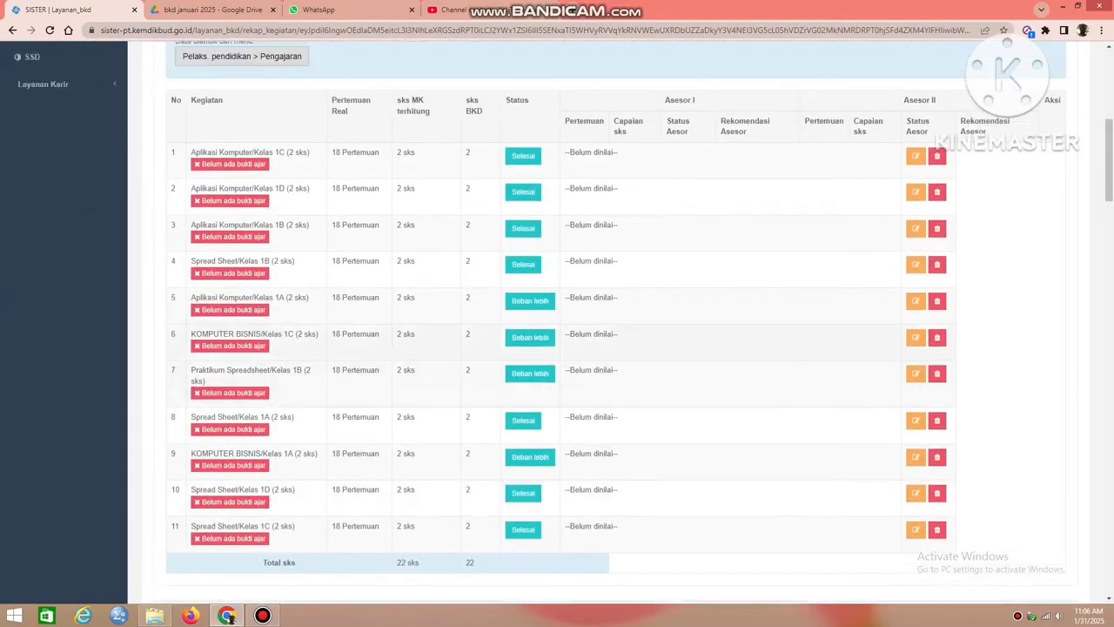
{"action": "scroll", "coordinate": [557, 339], "scroll_direction": "up", "scroll_amount": 5}
{"action": "left_click", "coordinate": [1025, 237]}
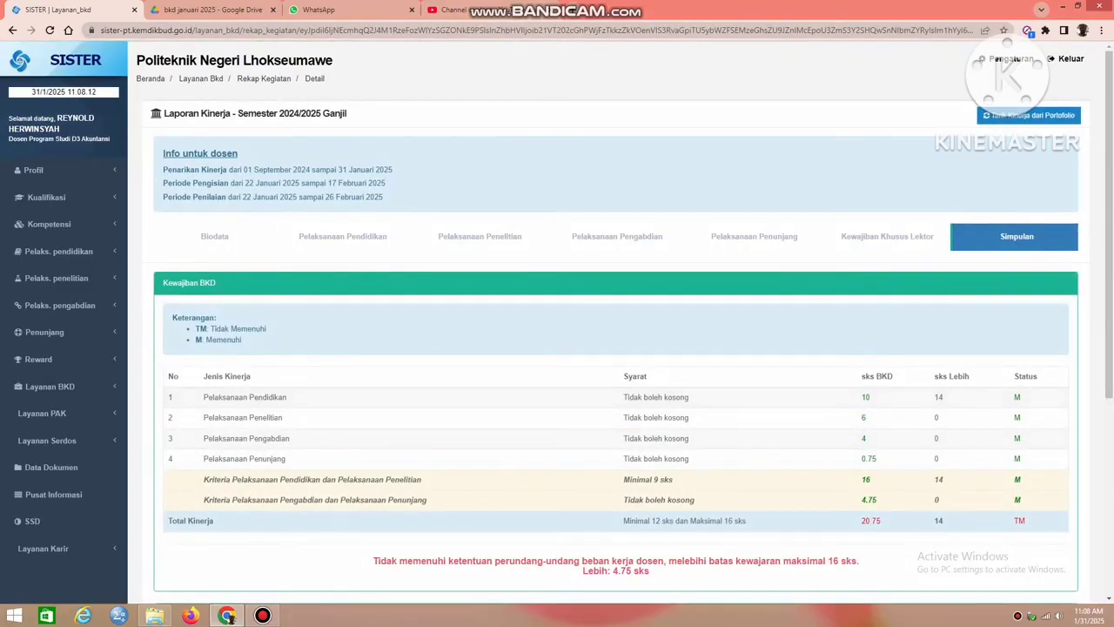
Go back to Pelaksanaan Pendidikan and examine which teaching activities are marked Selesai or Beban lebih.
{"action": "left_click", "coordinate": [342, 236]}
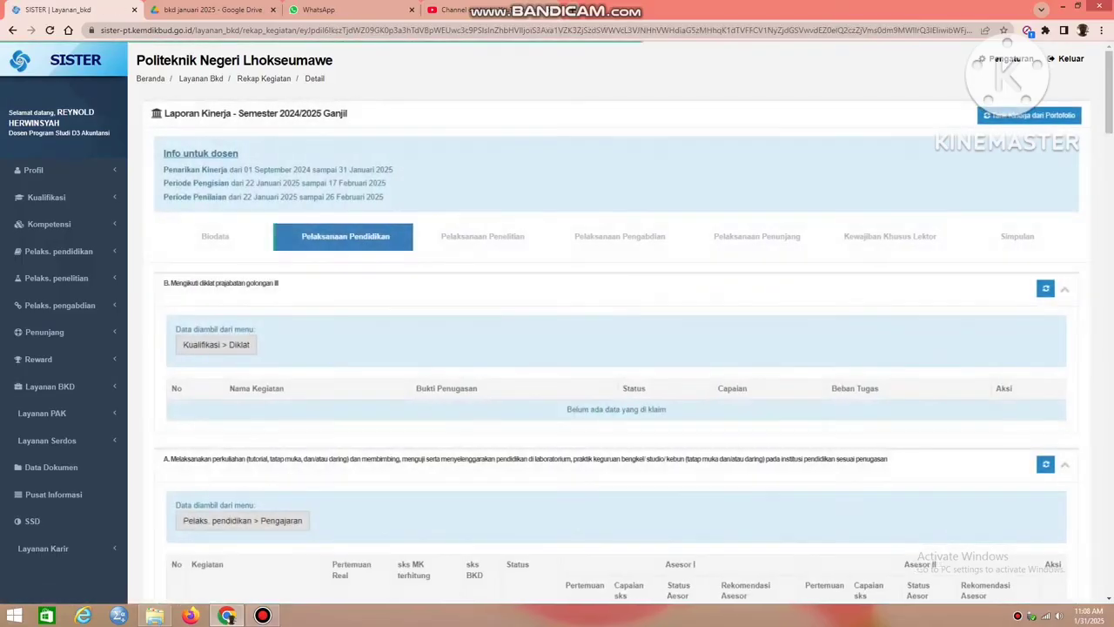
{"action": "scroll", "coordinate": [610, 348], "scroll_direction": "down", "scroll_amount": 4}
{"action": "scroll", "coordinate": [609, 349], "scroll_direction": "down", "scroll_amount": 1}
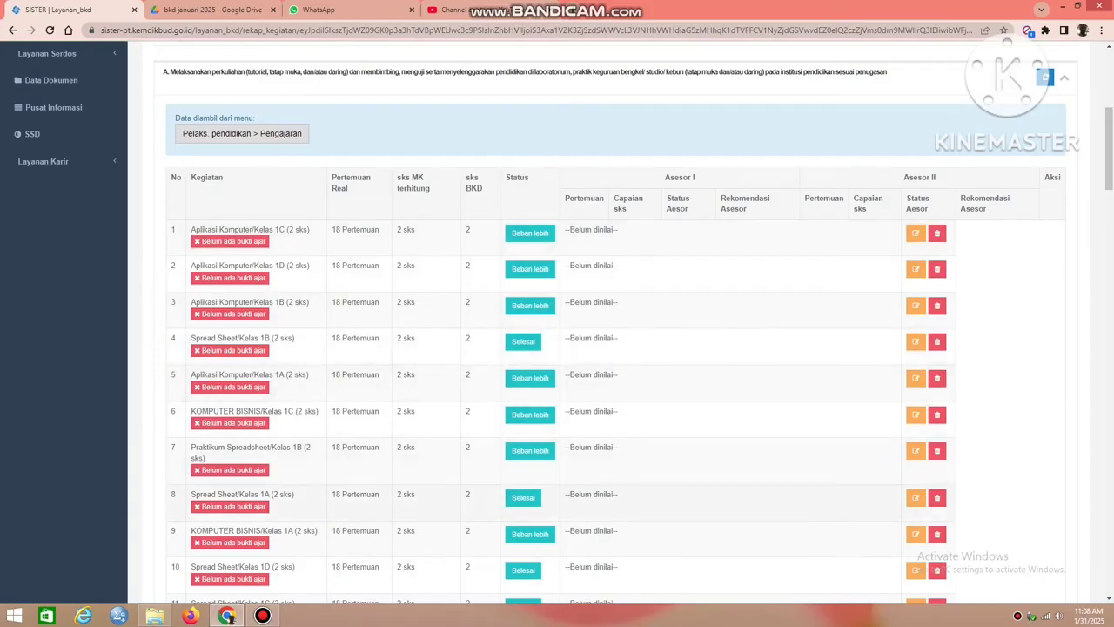
{"action": "scroll", "coordinate": [609, 348], "scroll_direction": "down", "scroll_amount": 1}
{"action": "scroll", "coordinate": [609, 348], "scroll_direction": "down", "scroll_amount": 2}
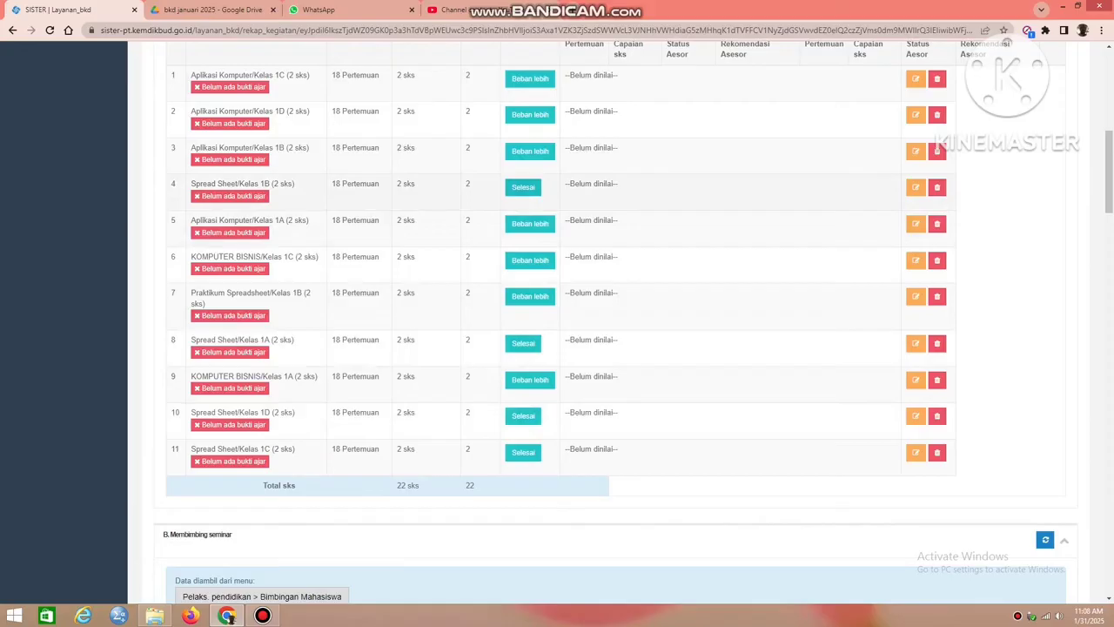
{"action": "scroll", "coordinate": [557, 331], "scroll_direction": "up", "scroll_amount": 1}
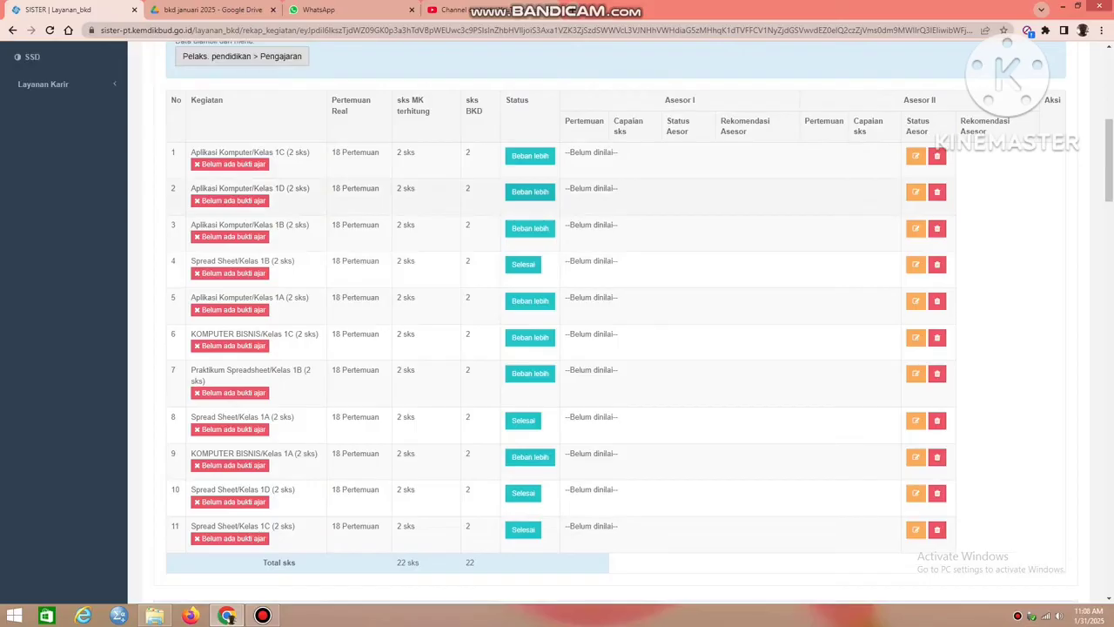
In section F of Pelaksanaan Pendidikan, change the status of the student academic and student-affairs guidance activity to Beban lebih.
{"action": "scroll", "coordinate": [557, 331], "scroll_direction": "down", "scroll_amount": 8}
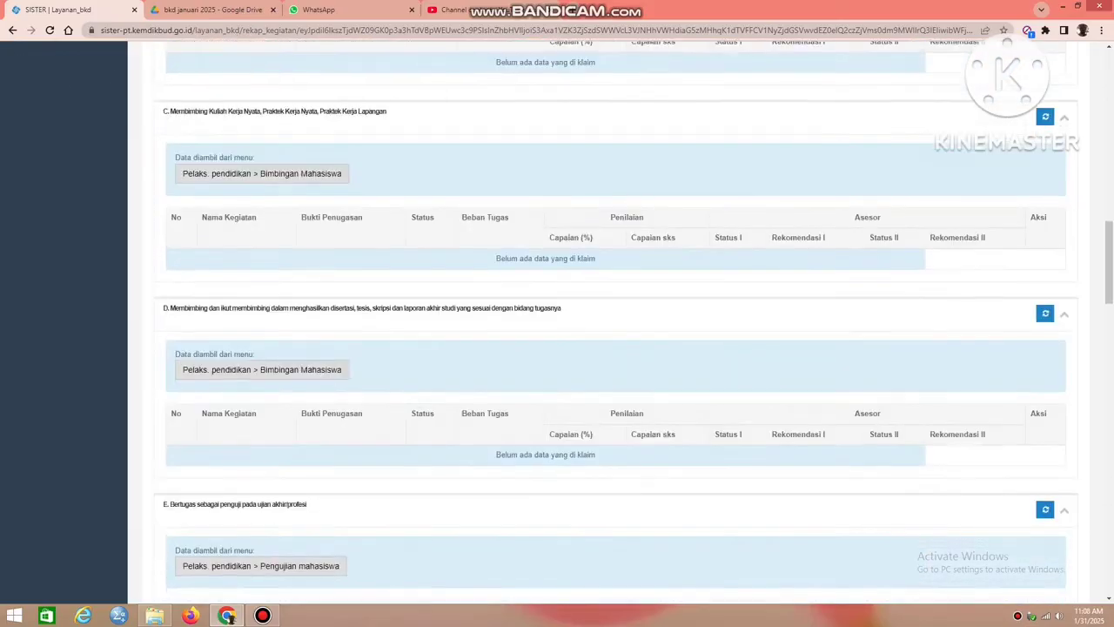
{"action": "scroll", "coordinate": [557, 330], "scroll_direction": "down", "scroll_amount": 6}
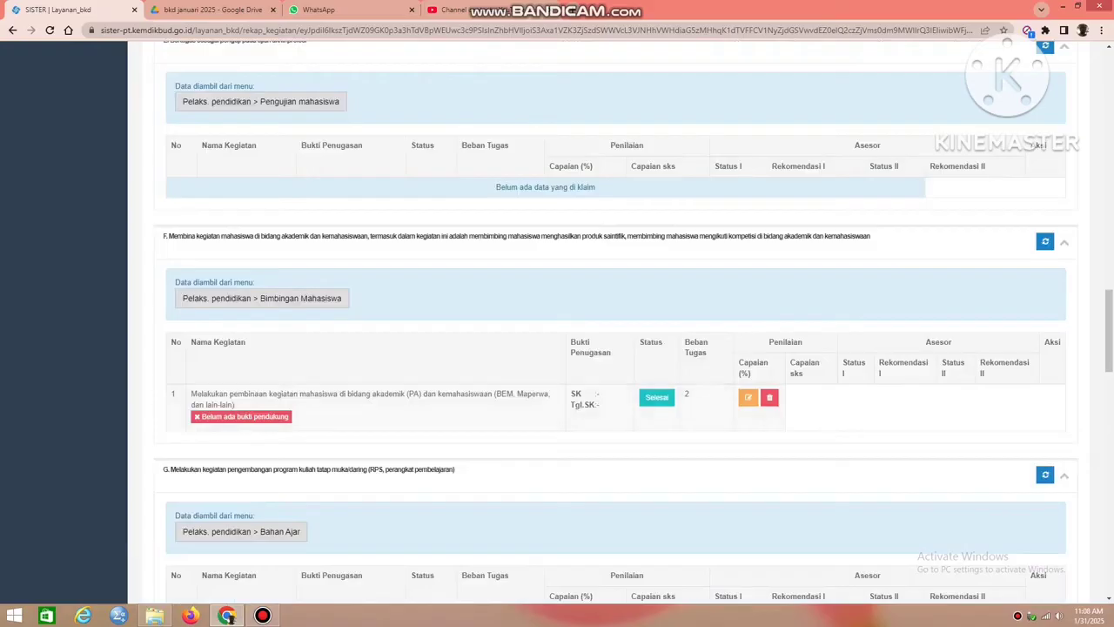
{"action": "scroll", "coordinate": [557, 331], "scroll_direction": "up", "scroll_amount": 10}
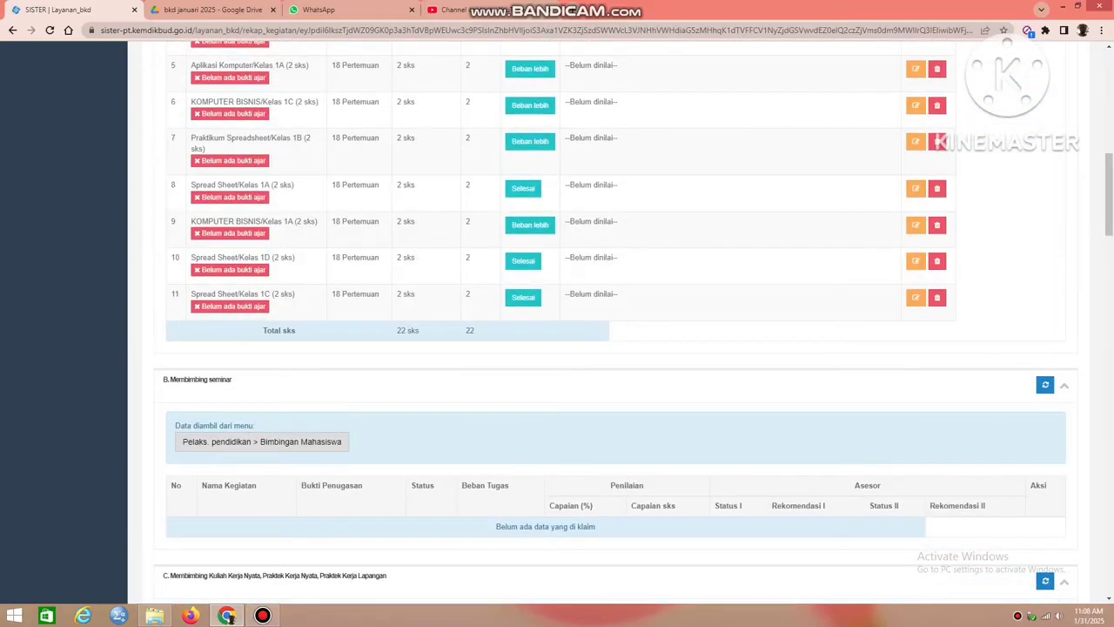
{"action": "scroll", "coordinate": [557, 331], "scroll_direction": "down", "scroll_amount": 10}
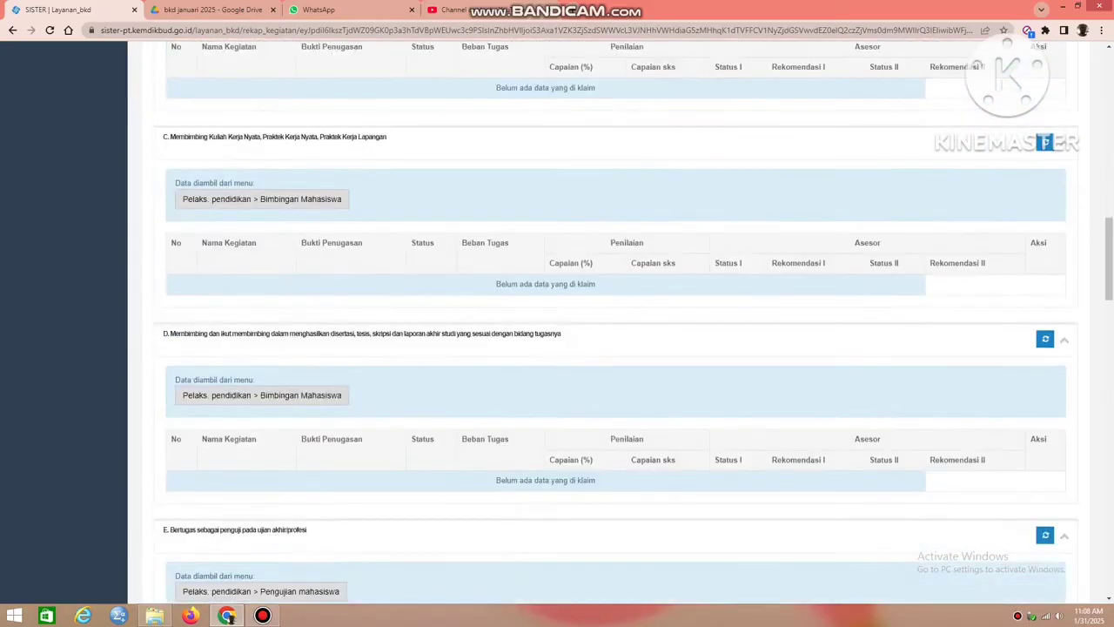
{"action": "scroll", "coordinate": [557, 331], "scroll_direction": "up", "scroll_amount": 2}
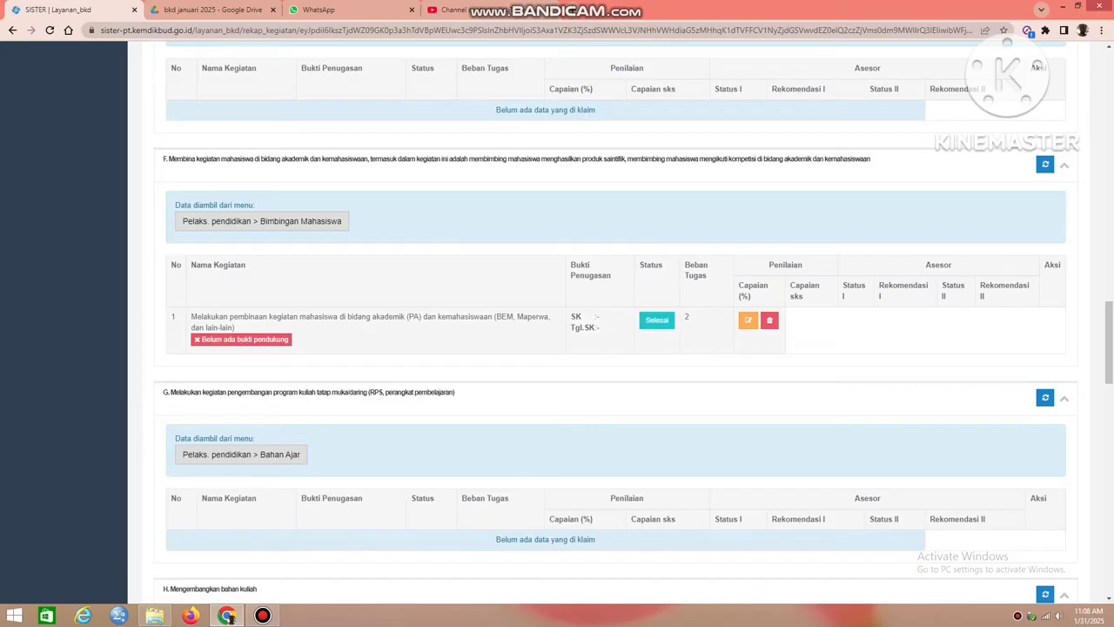
{"action": "left_click", "coordinate": [657, 320]}
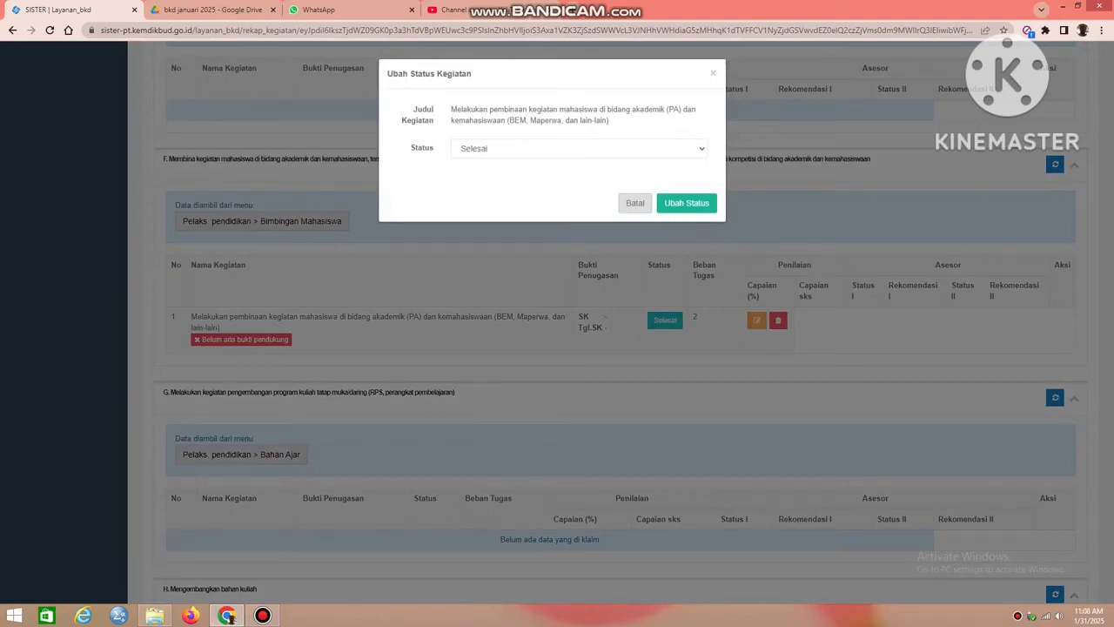
{"action": "left_click", "coordinate": [579, 149]}
{"action": "left_click", "coordinate": [558, 193]}
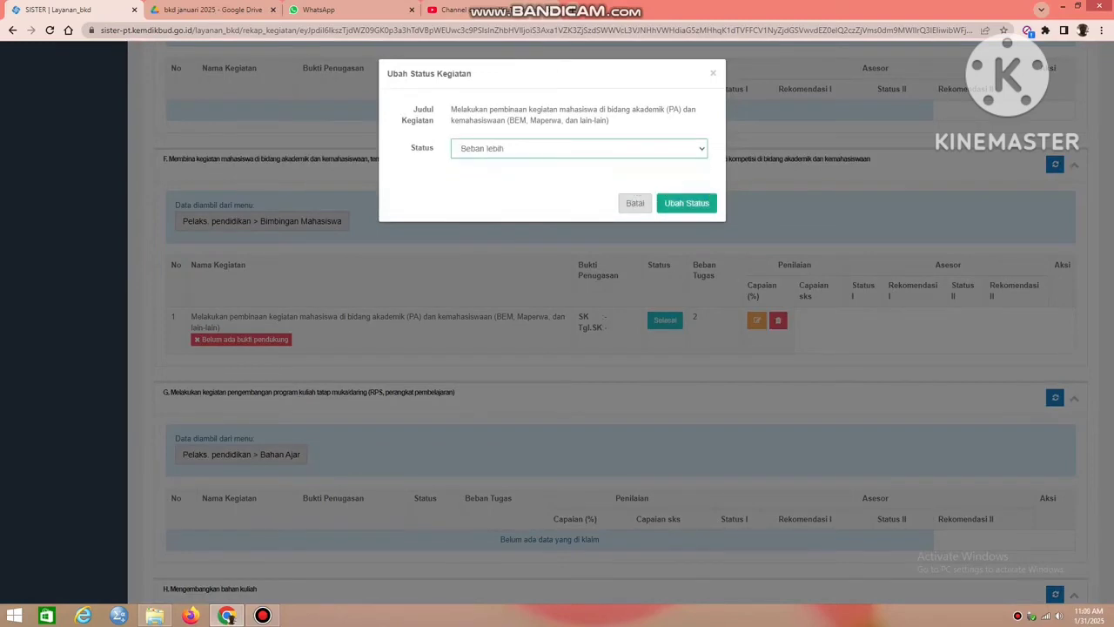
{"action": "left_click", "coordinate": [687, 203]}
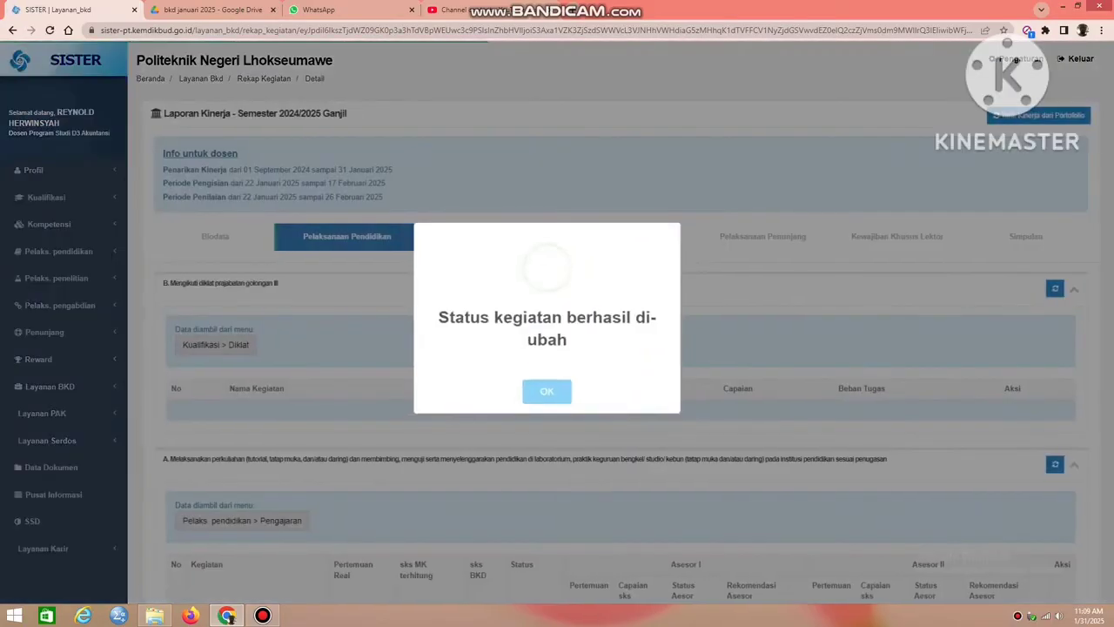
{"action": "left_click", "coordinate": [546, 395]}
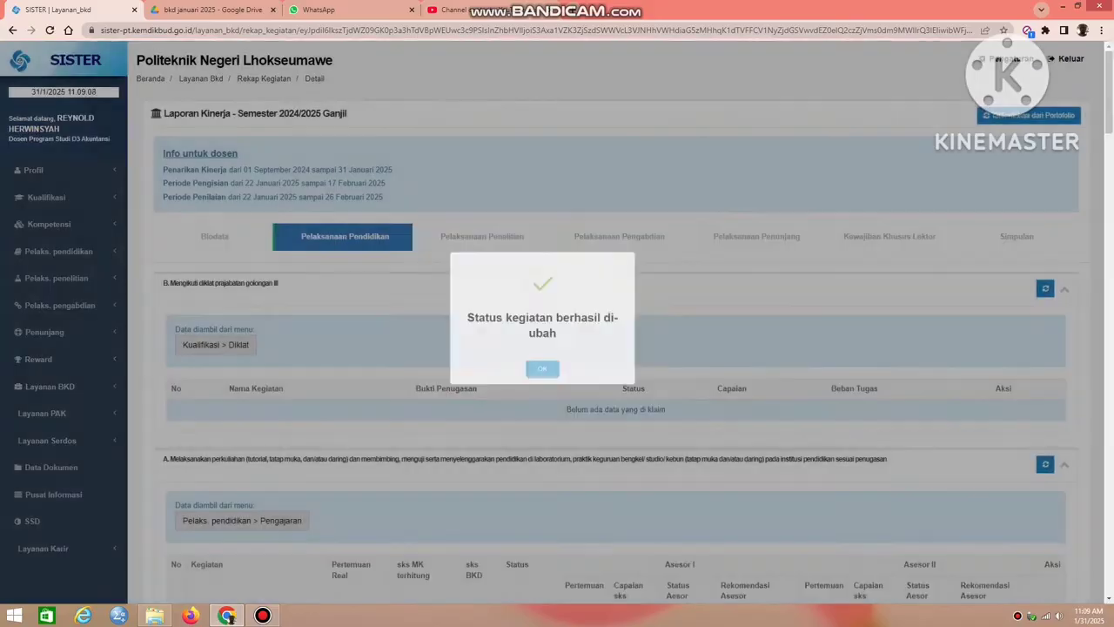
Check the sks totals in Simpulan and examine the activities claimed under Pelaksanaan Penelitian with their Beban Tugas.
{"action": "left_click", "coordinate": [1016, 235]}
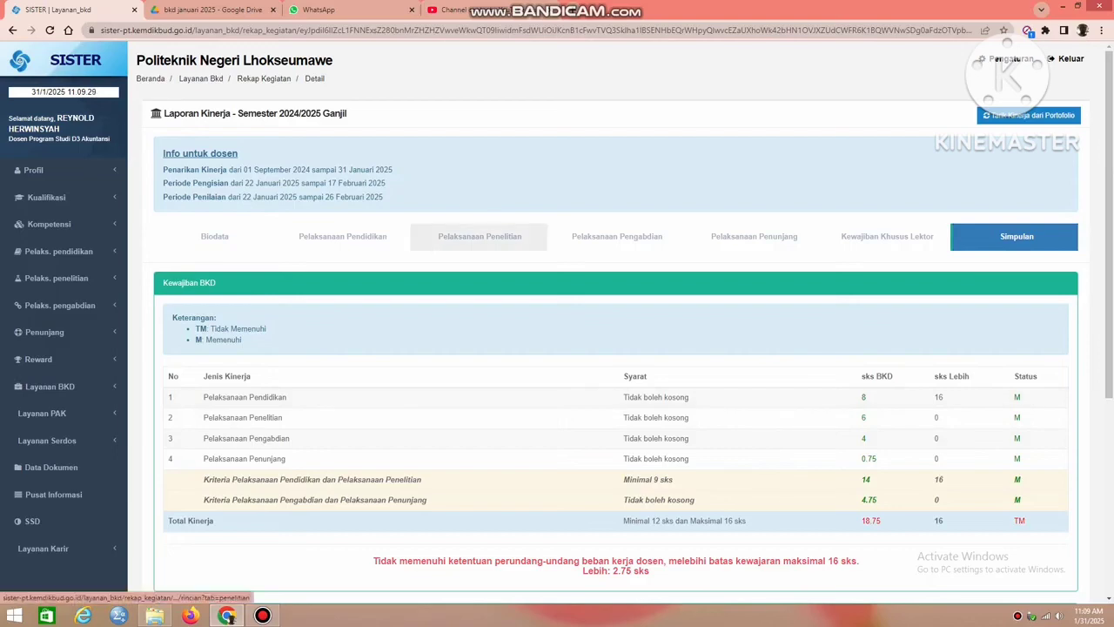
{"action": "left_click", "coordinate": [479, 236]}
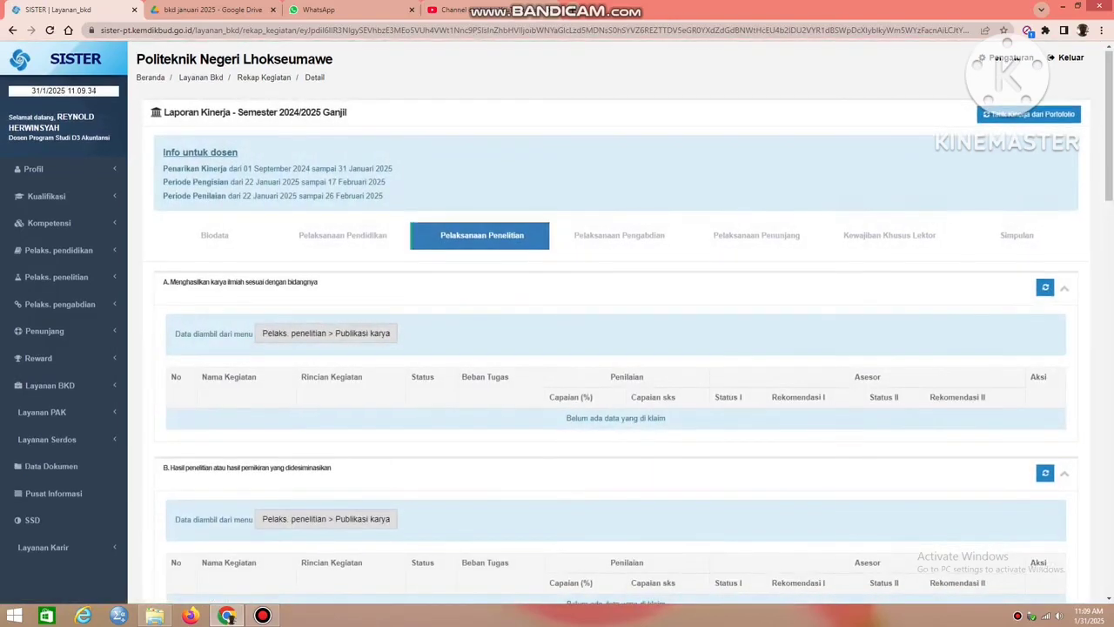
{"action": "scroll", "coordinate": [617, 349], "scroll_direction": "down", "scroll_amount": 5}
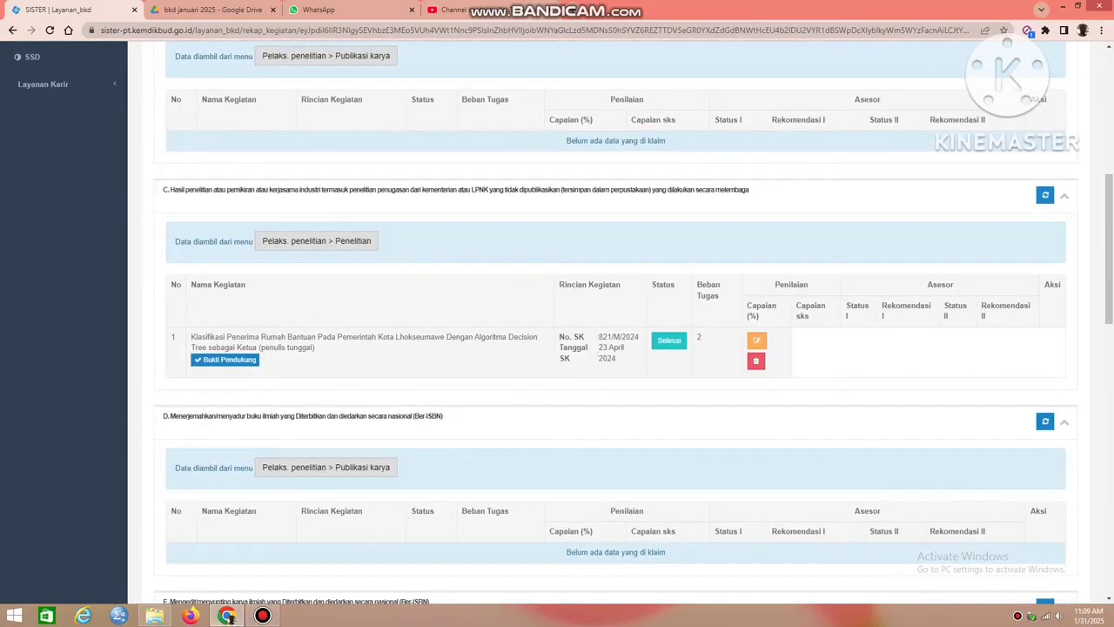
{"action": "scroll", "coordinate": [617, 348], "scroll_direction": "down", "scroll_amount": 4}
{"action": "scroll", "coordinate": [616, 349], "scroll_direction": "down", "scroll_amount": 4}
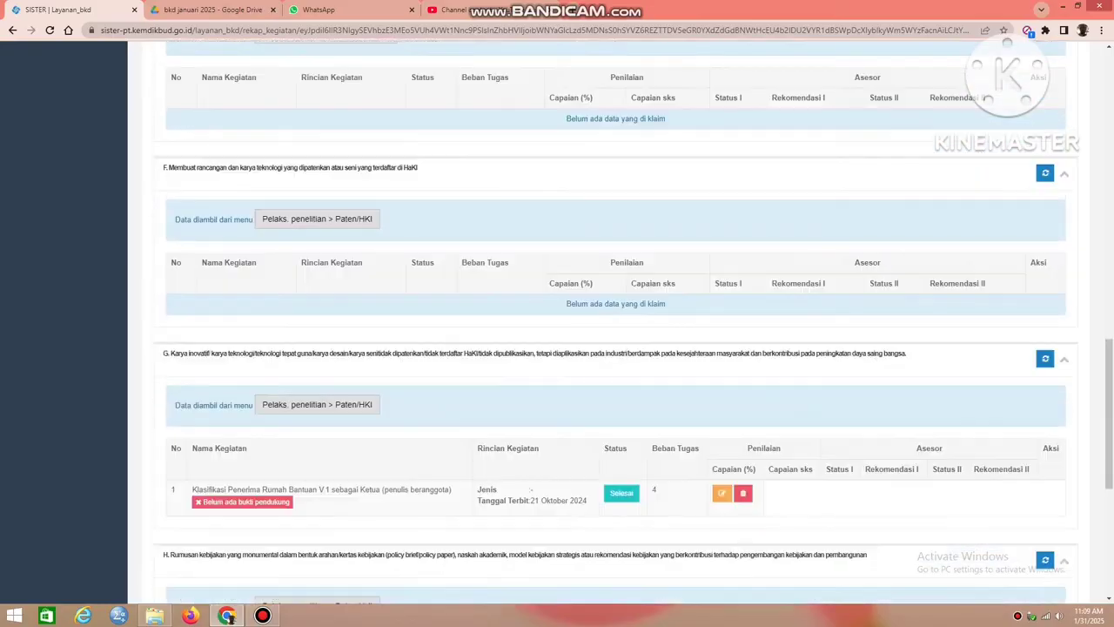
{"action": "scroll", "coordinate": [616, 348], "scroll_direction": "down", "scroll_amount": 2}
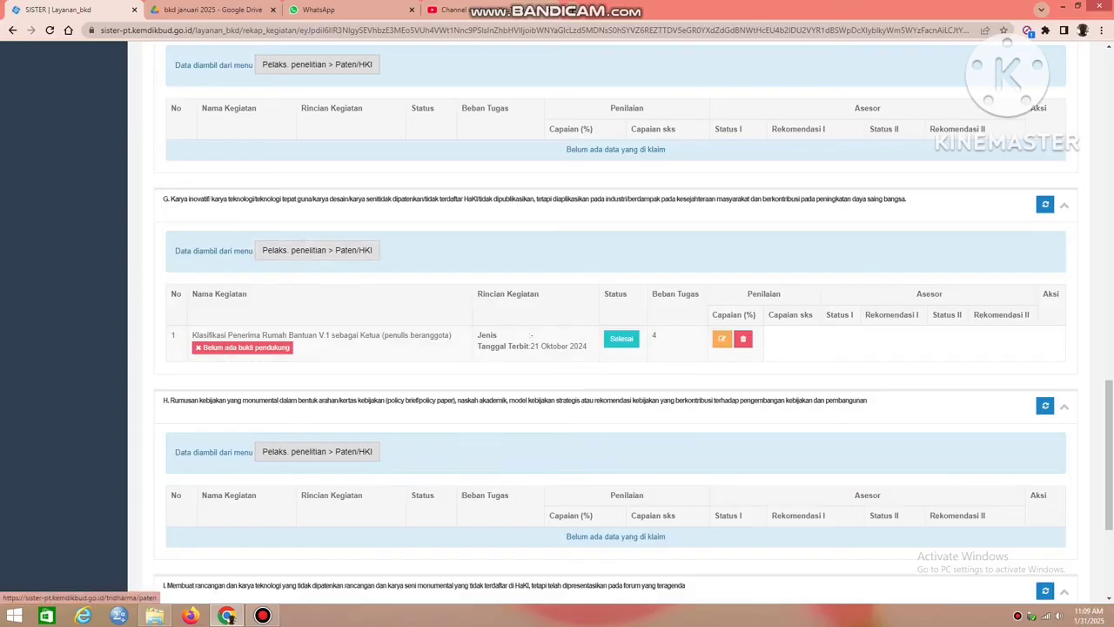
{"action": "scroll", "coordinate": [616, 348], "scroll_direction": "up", "scroll_amount": 7}
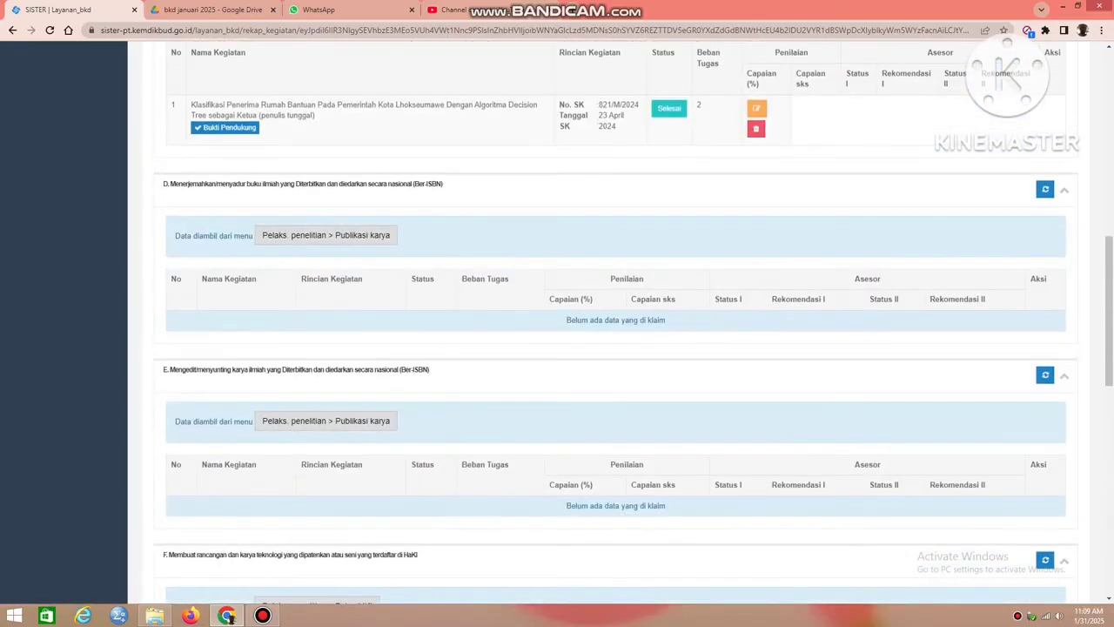
{"action": "scroll", "coordinate": [616, 349], "scroll_direction": "up", "scroll_amount": 1}
{"action": "scroll", "coordinate": [616, 348], "scroll_direction": "up", "scroll_amount": 1}
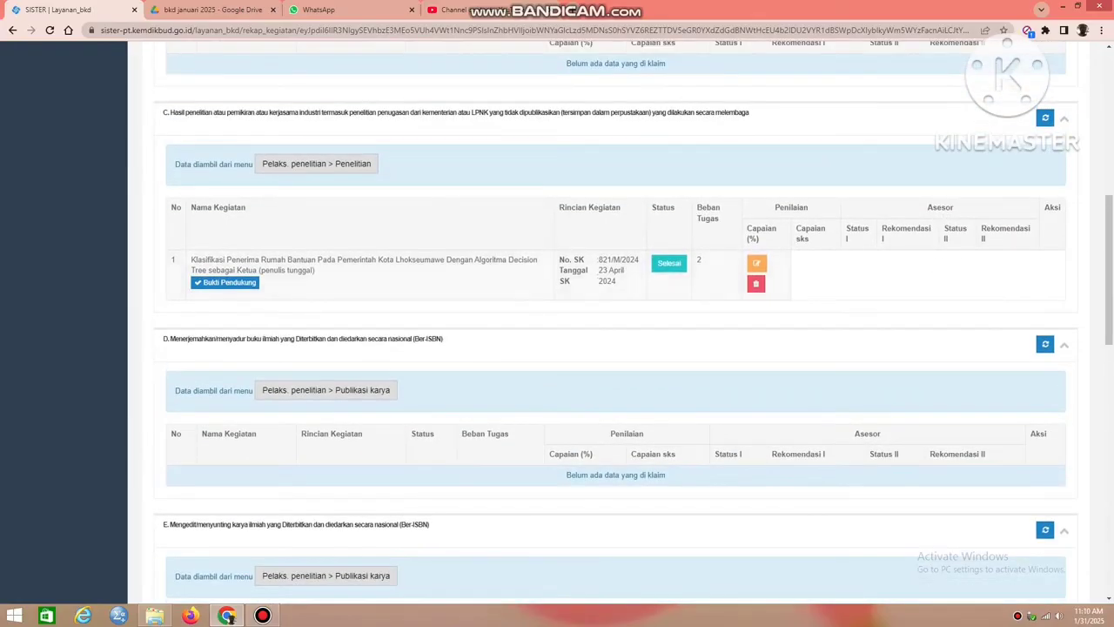
In section G of Pelaksanaan Penelitian, change the status of Klasifikasi Penerima Rumah Bantuan V.1 to Beban lebih.
{"action": "scroll", "coordinate": [616, 348], "scroll_direction": "down", "scroll_amount": 10}
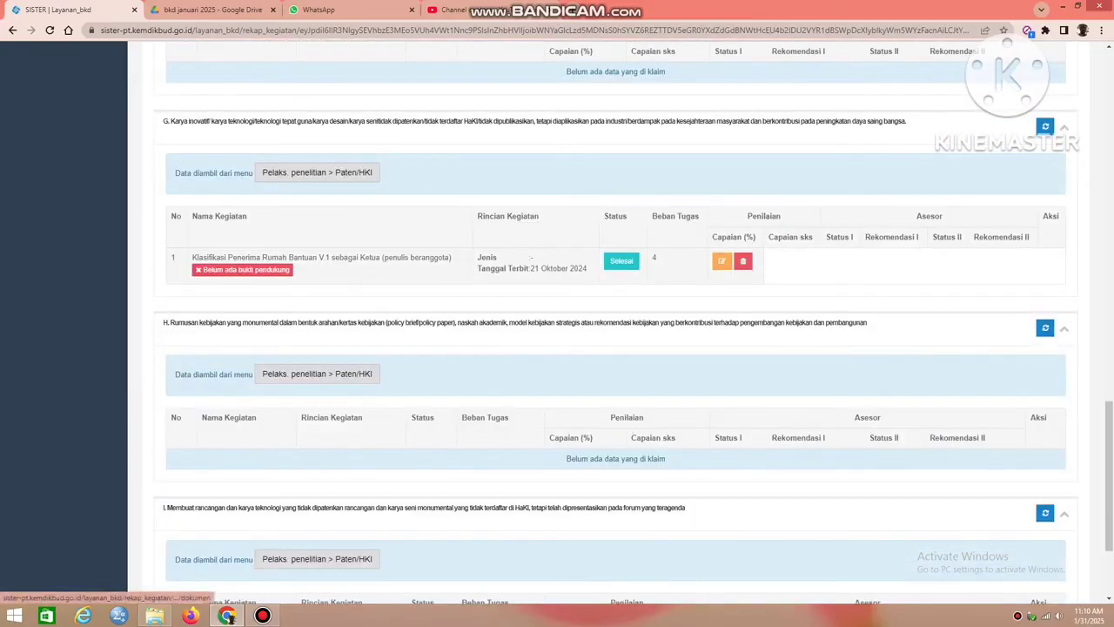
{"action": "left_click", "coordinate": [621, 260]}
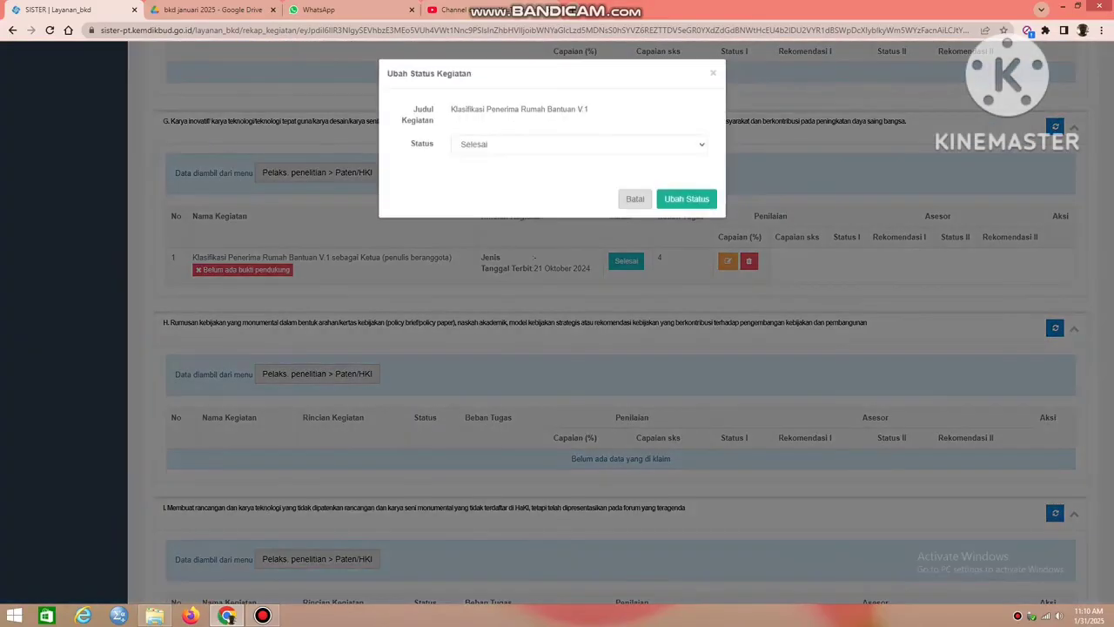
{"action": "left_click", "coordinate": [574, 144]}
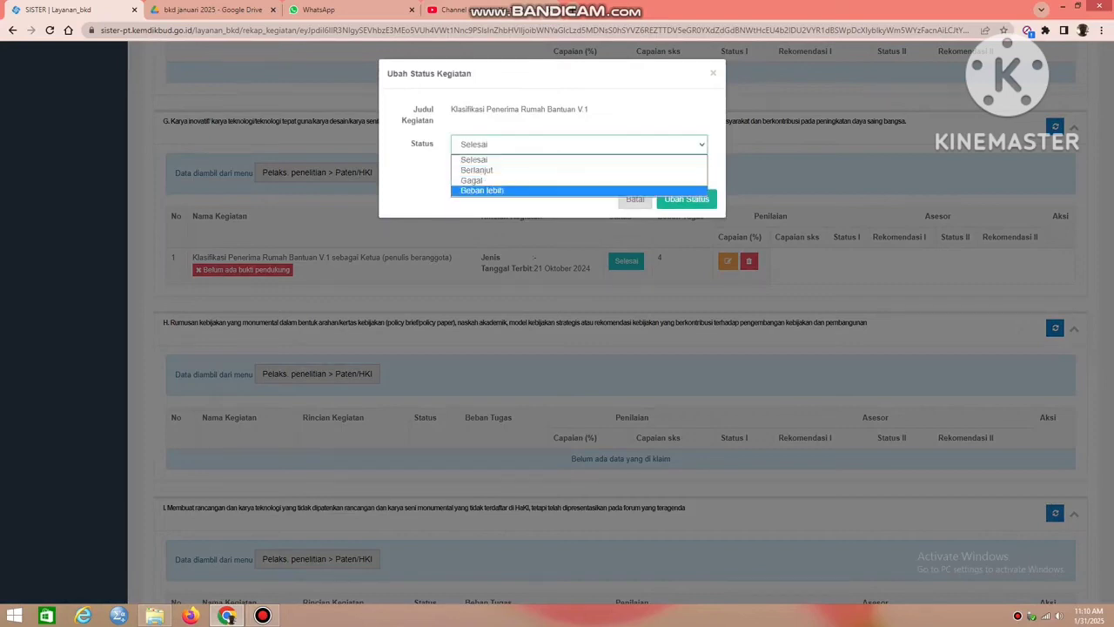
{"action": "left_click", "coordinate": [540, 191]}
{"action": "left_click", "coordinate": [687, 198]}
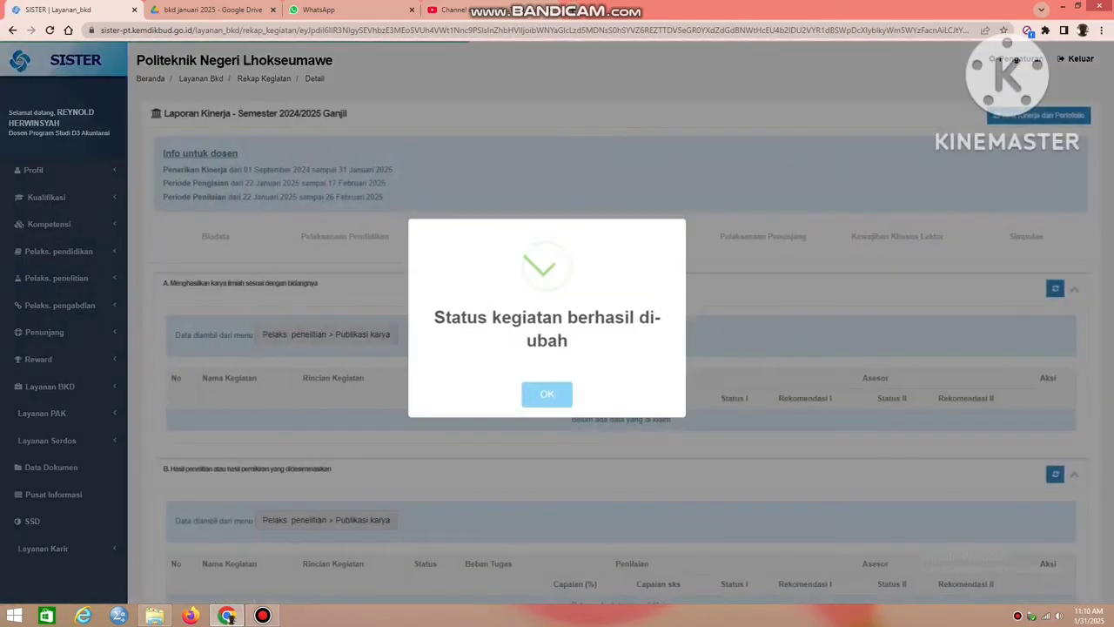
{"action": "left_click", "coordinate": [546, 394]}
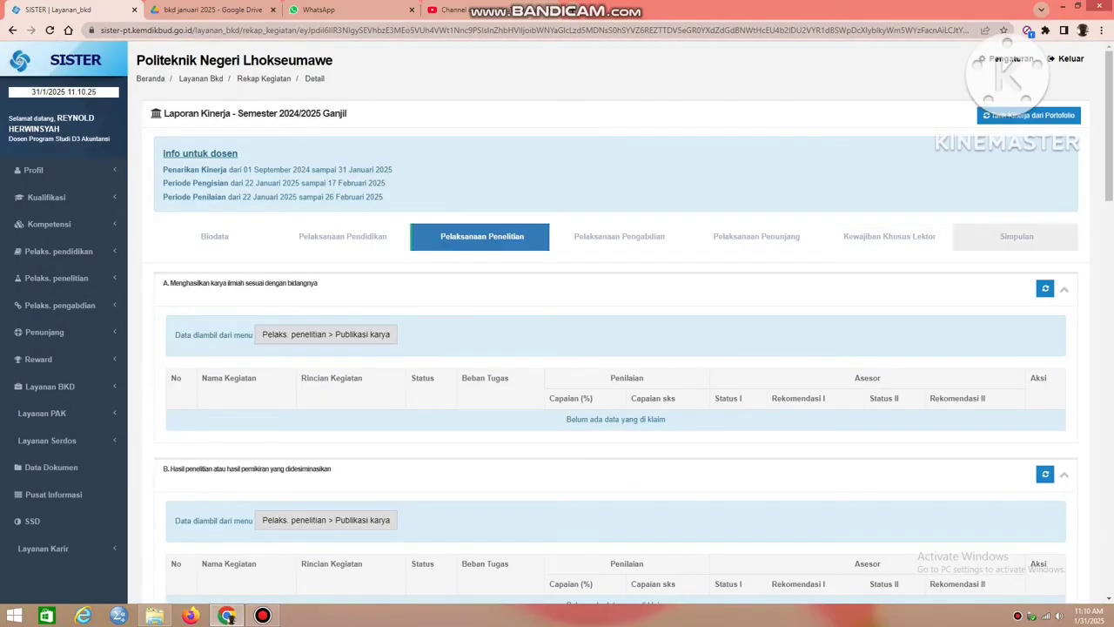
Review the Kewajiban BKD sks totals and the Kewajiban Khusus - Lektor section in Simpulan.
{"action": "left_click", "coordinate": [1017, 237]}
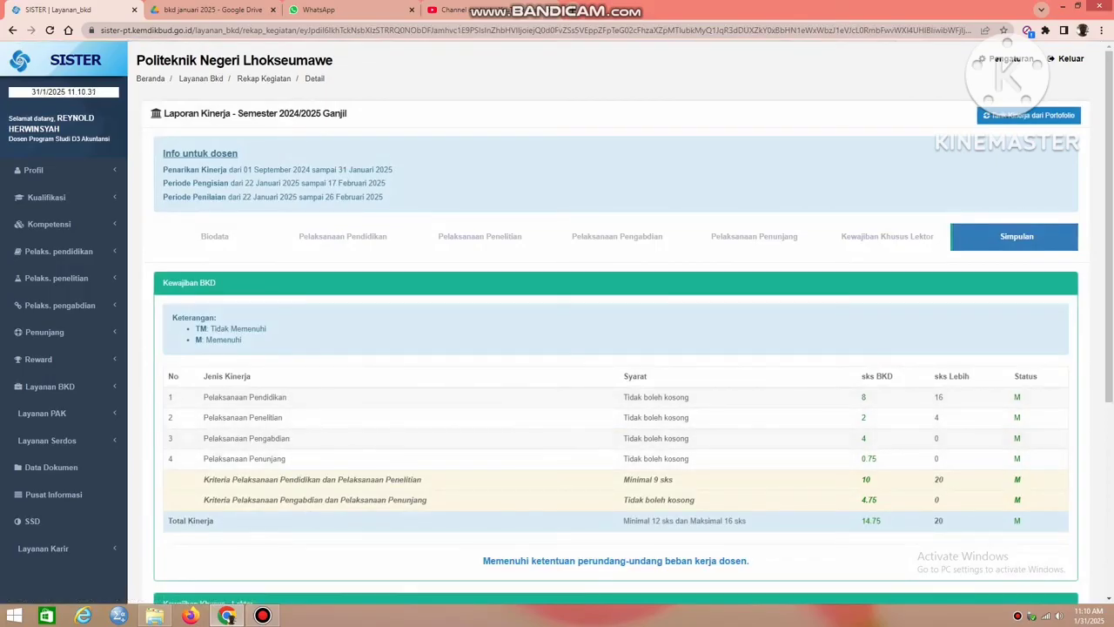
{"action": "scroll", "coordinate": [616, 348], "scroll_direction": "down", "scroll_amount": 2}
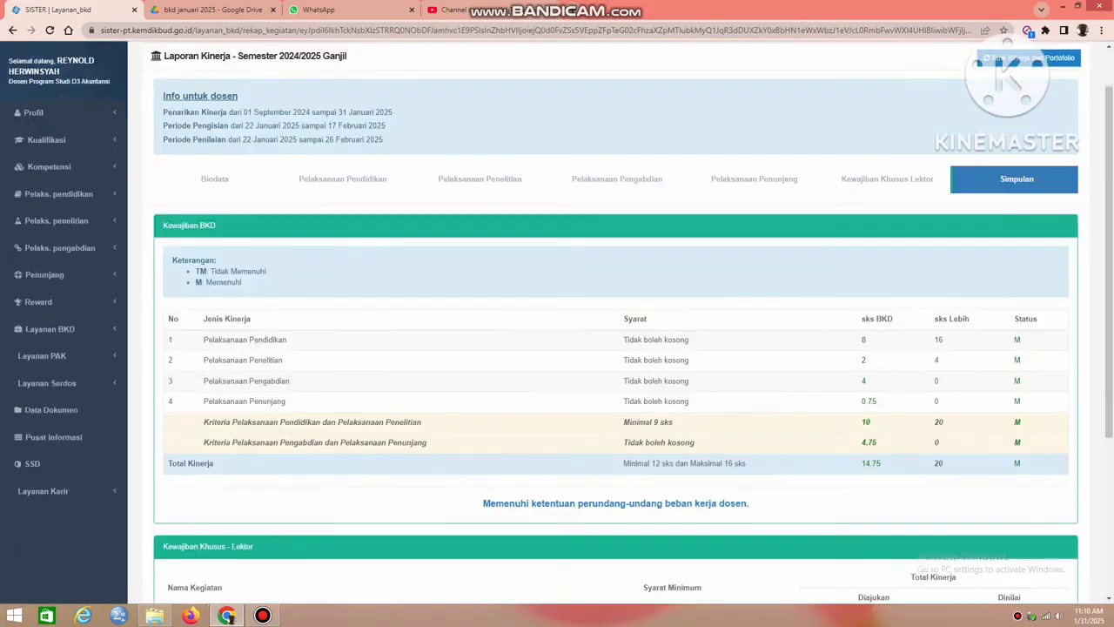
{"action": "scroll", "coordinate": [616, 348], "scroll_direction": "up", "scroll_amount": 2}
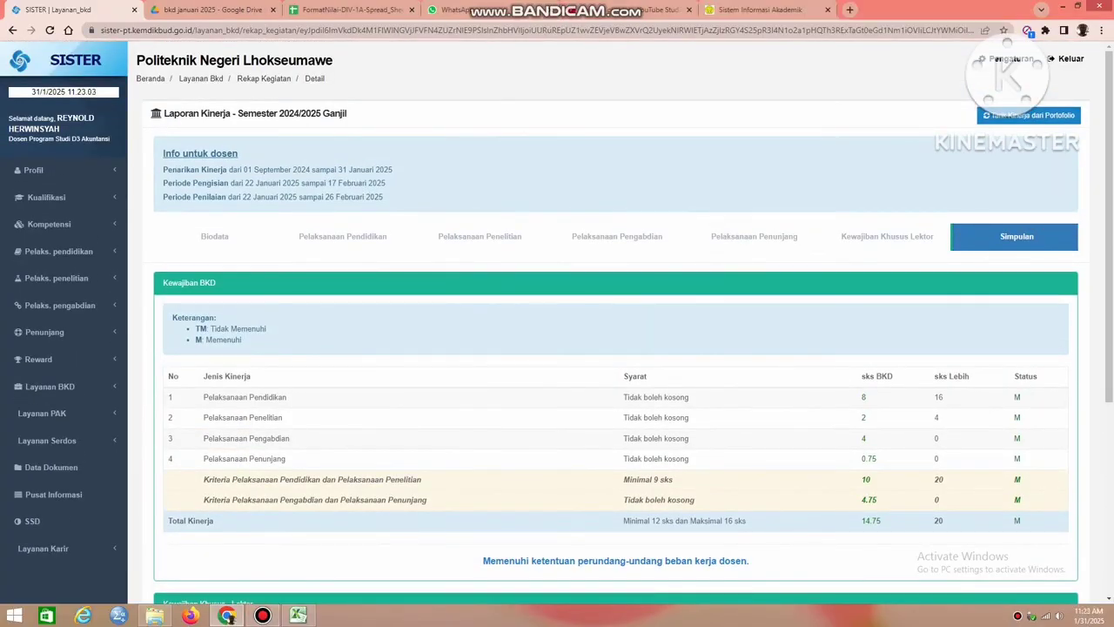
{"action": "scroll", "coordinate": [616, 348], "scroll_direction": "down", "scroll_amount": 3}
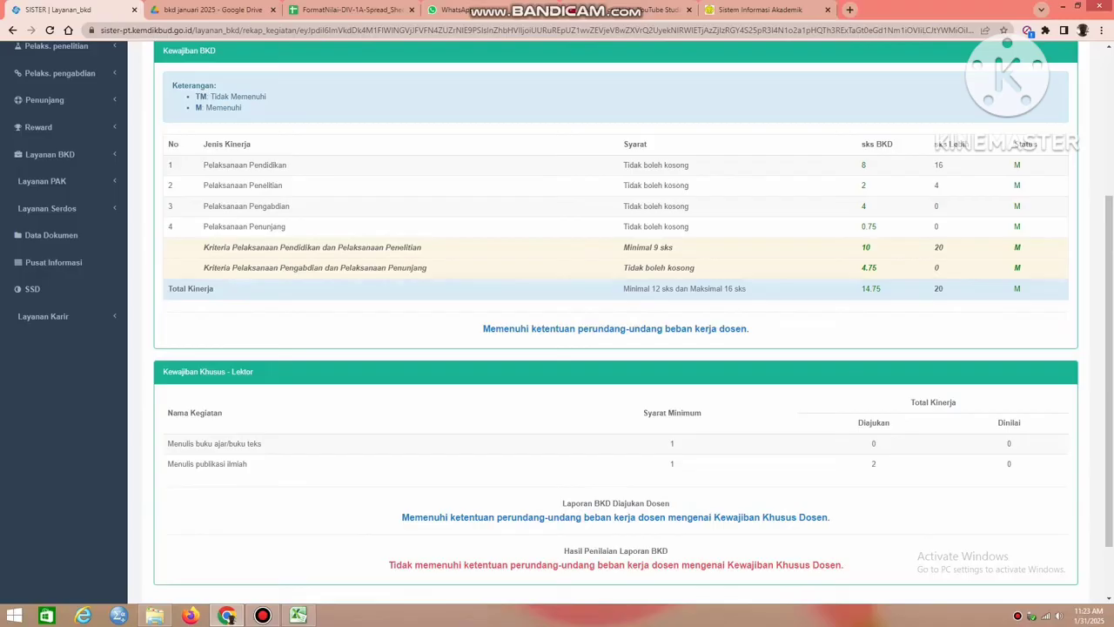
Examine the activities claimed under Pelaksanaan Penelitian, Pelaksanaan Pengabdian and Pelaksanaan Penunjang with their status and Beban Tugas.
{"action": "scroll", "coordinate": [522, 262], "scroll_direction": "up", "scroll_amount": 3}
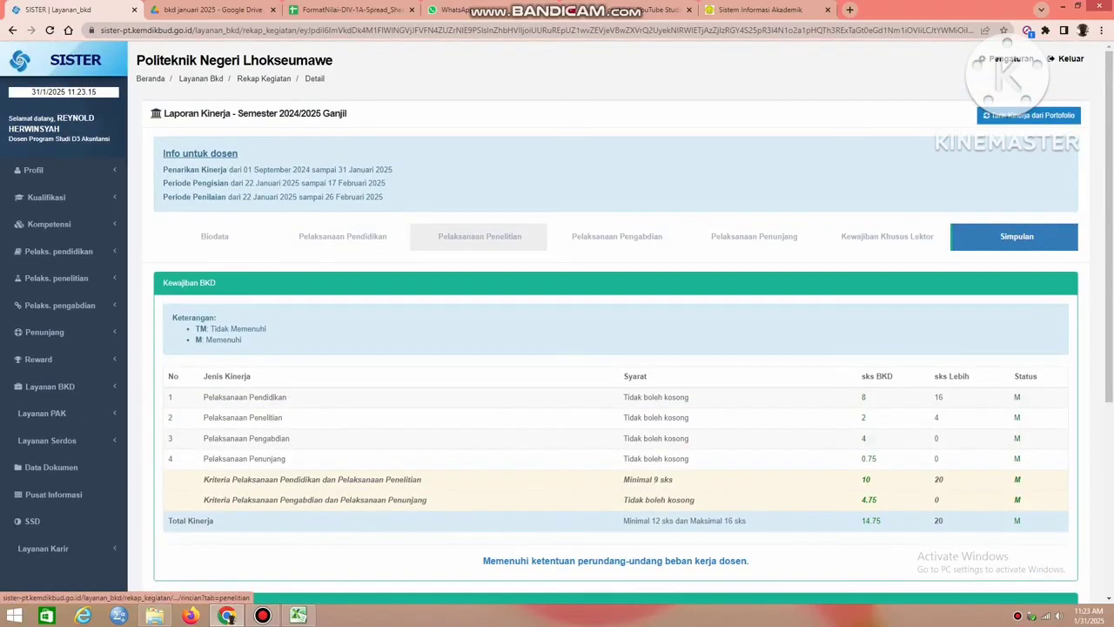
{"action": "left_click", "coordinate": [479, 236]}
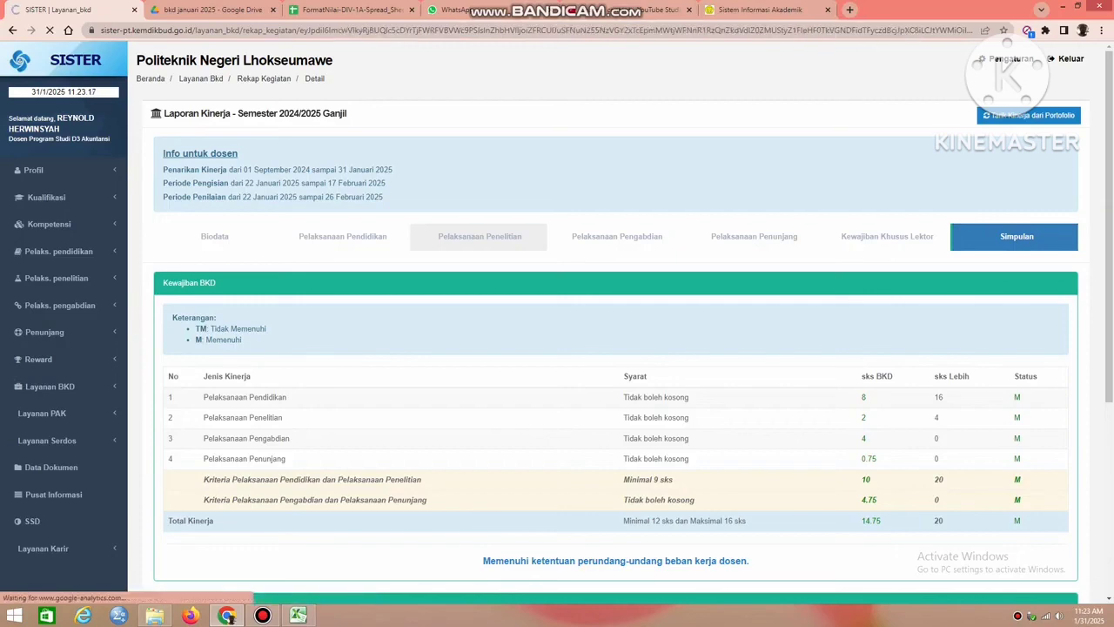
{"action": "scroll", "coordinate": [558, 322], "scroll_direction": "down", "scroll_amount": 4}
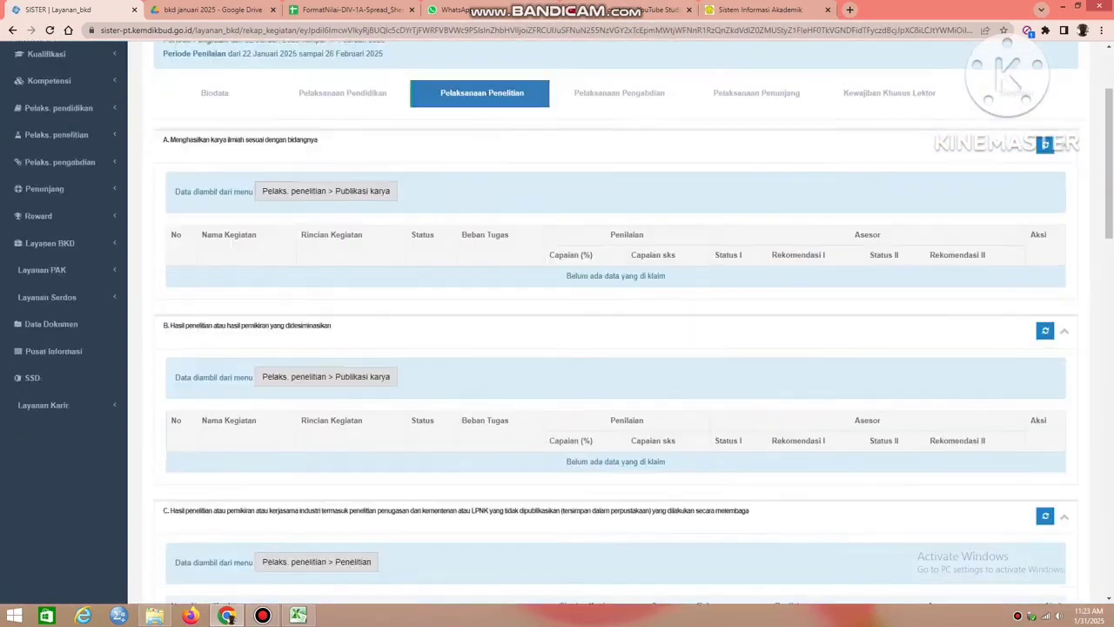
{"action": "scroll", "coordinate": [557, 323], "scroll_direction": "down", "scroll_amount": 1}
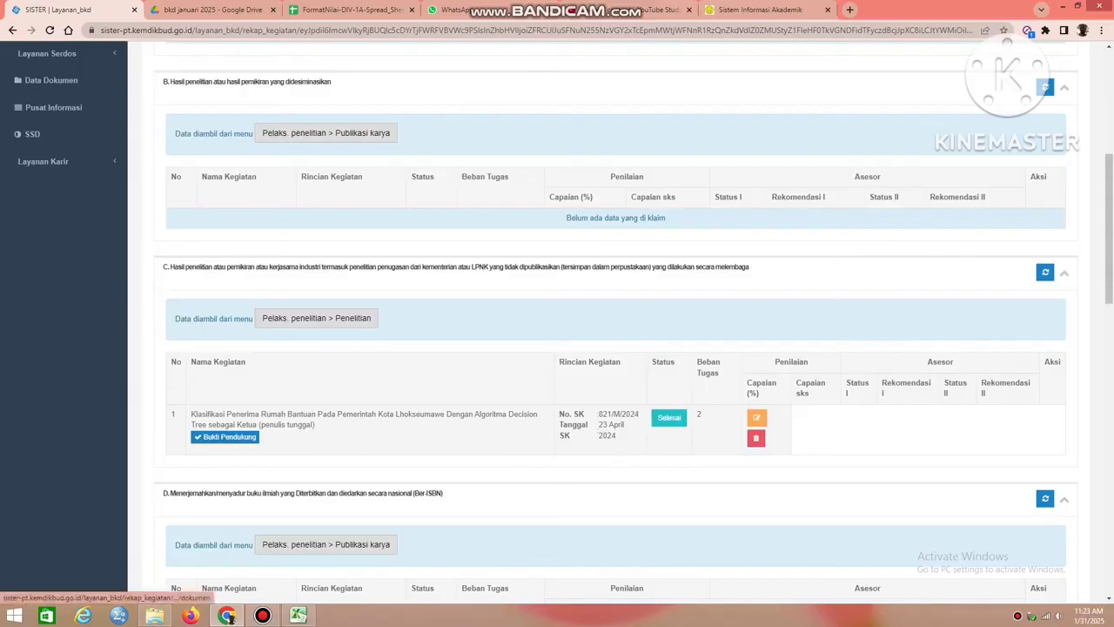
{"action": "scroll", "coordinate": [557, 322], "scroll_direction": "up", "scroll_amount": 4}
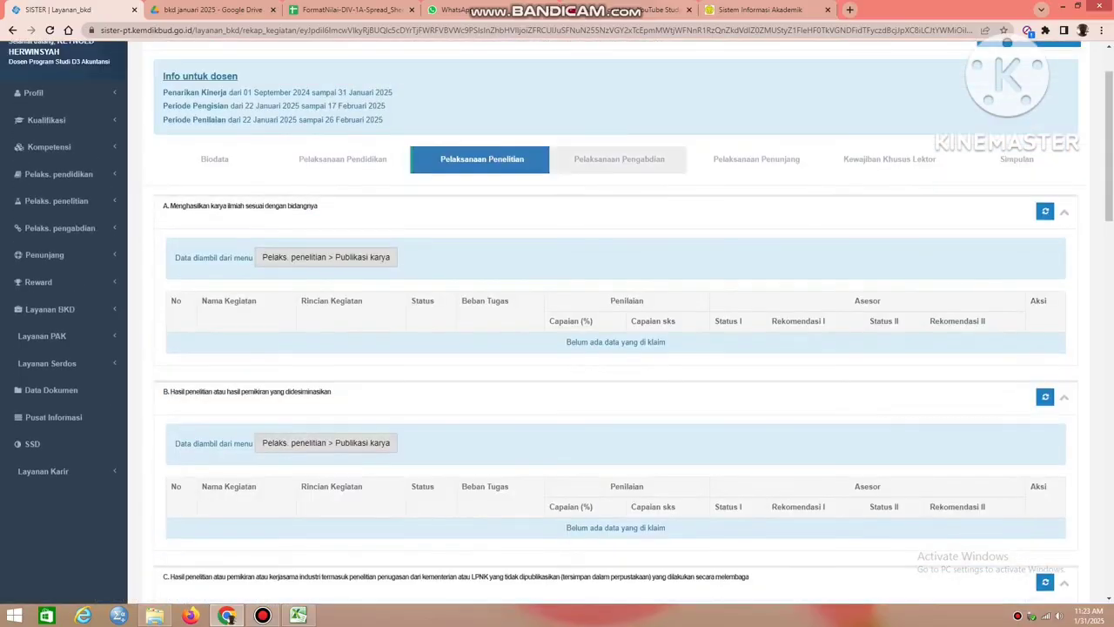
{"action": "left_click", "coordinate": [618, 159]}
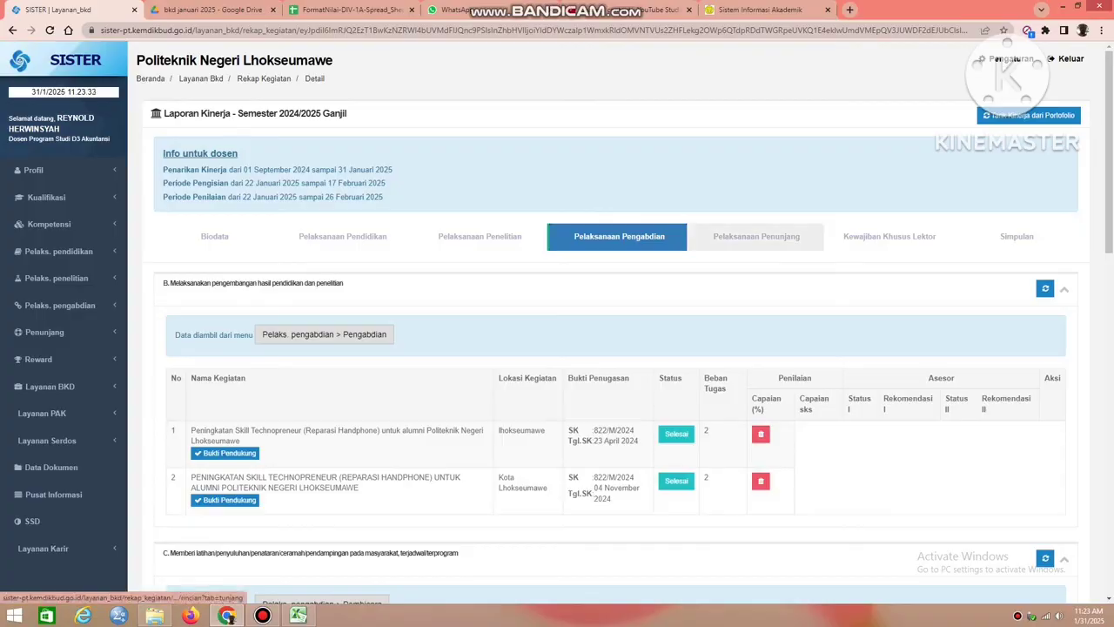
{"action": "left_click", "coordinate": [757, 236]}
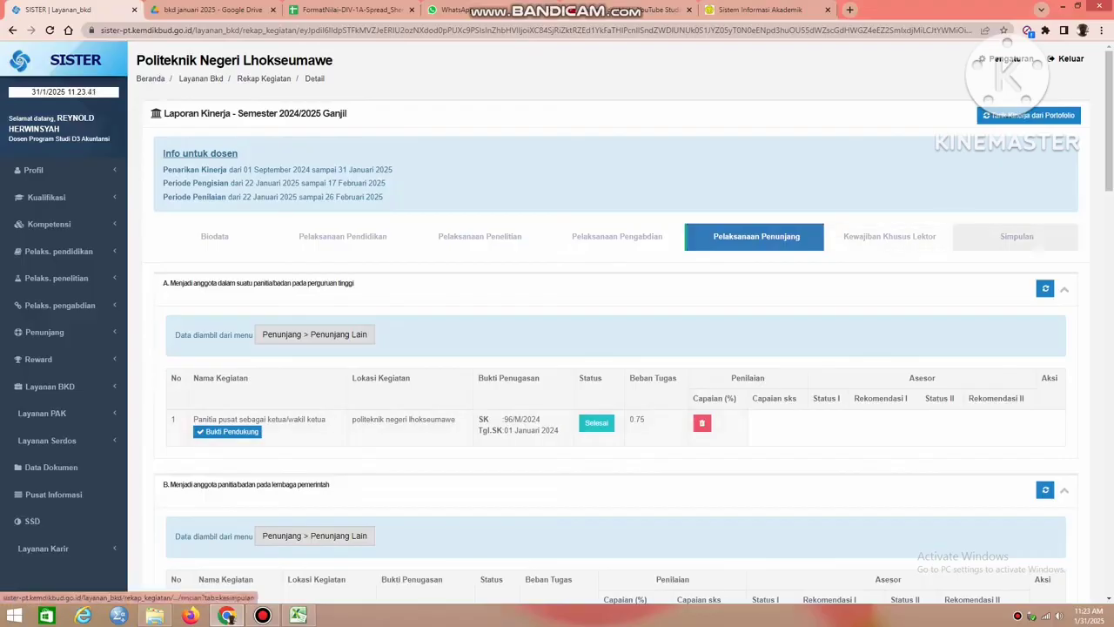
Review the Kewajiban BKD totals in Simpulan and the Laporan BKD Diajukan Dosen statement under Kewajiban Khusus - Lektor.
{"action": "left_click", "coordinate": [1016, 236]}
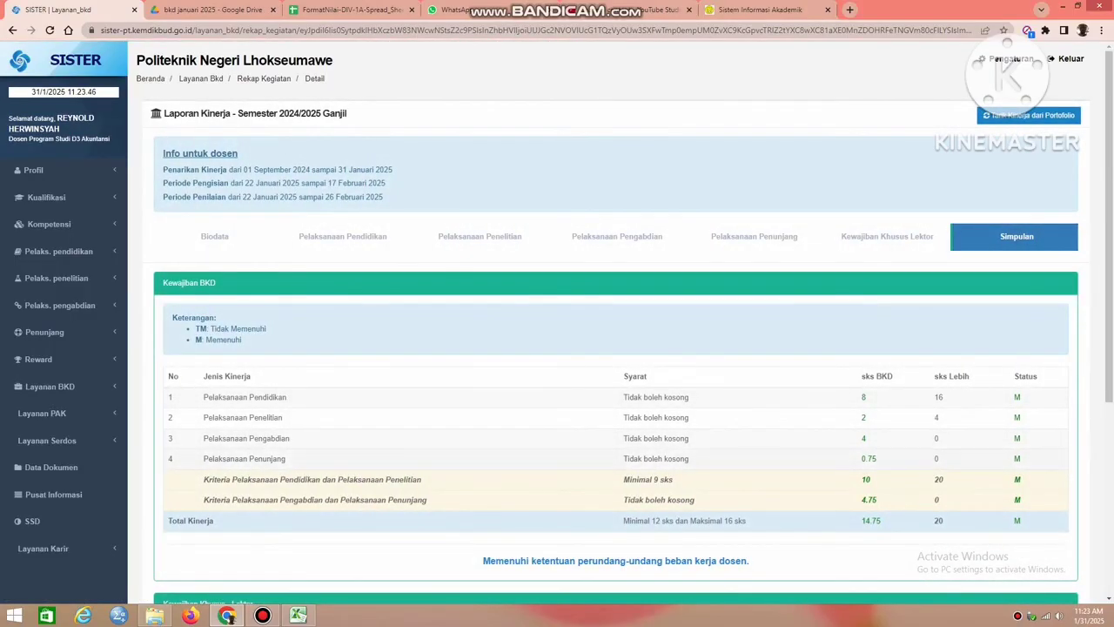
{"action": "scroll", "coordinate": [615, 348], "scroll_direction": "down", "scroll_amount": 4}
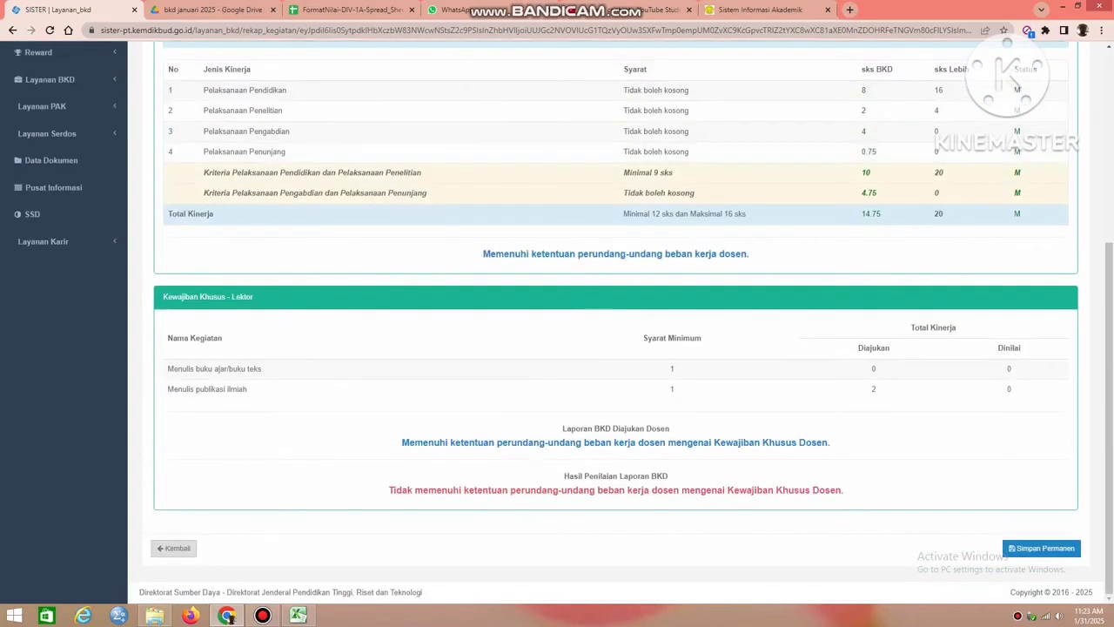
{"action": "left_click_drag", "start_coordinate": [562, 426], "coordinate": [831, 444]}
{"action": "left_click", "coordinate": [831, 444]}
{"action": "scroll", "coordinate": [615, 348], "scroll_direction": "up", "scroll_amount": 1}
{"action": "scroll", "coordinate": [615, 348], "scroll_direction": "up", "scroll_amount": 3}
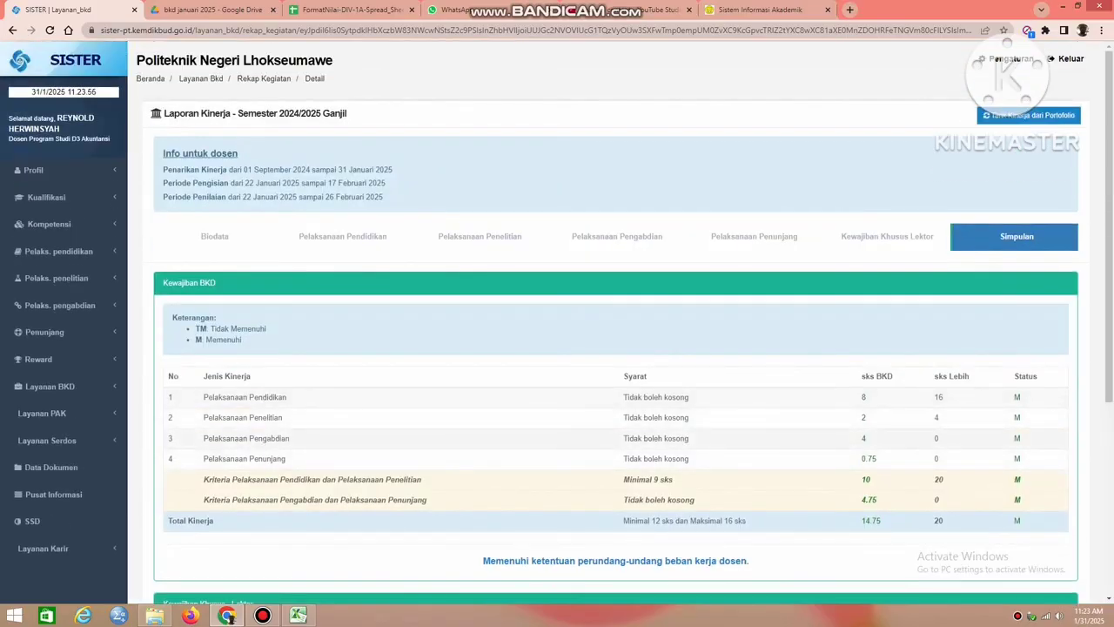
{"action": "scroll", "coordinate": [615, 348], "scroll_direction": "down", "scroll_amount": 3}
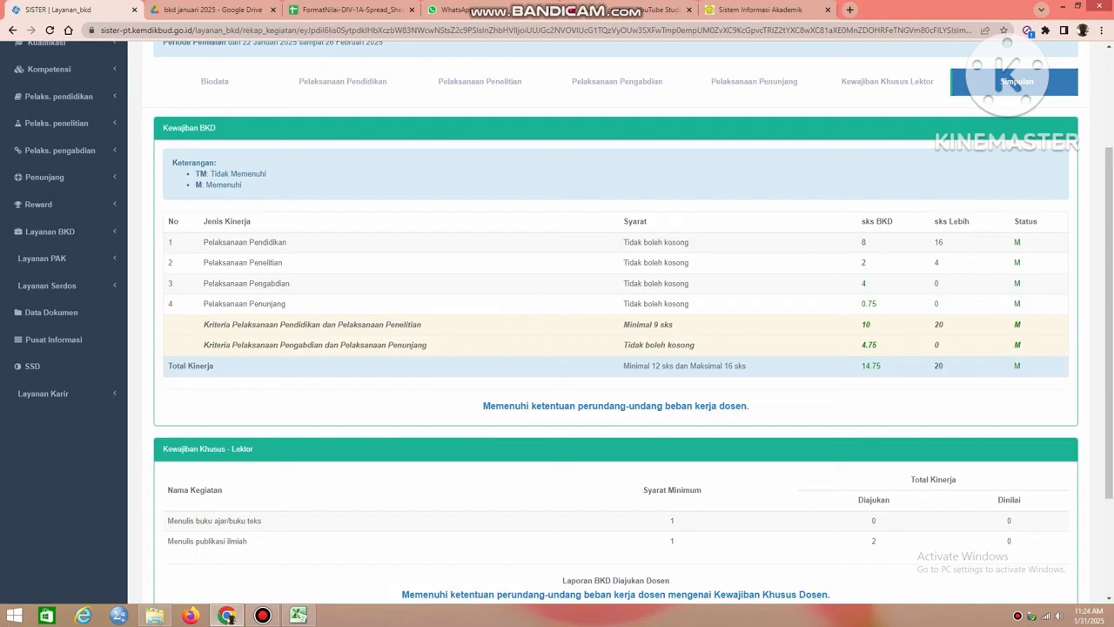
{"action": "scroll", "coordinate": [479, 157], "scroll_direction": "up", "scroll_amount": 1}
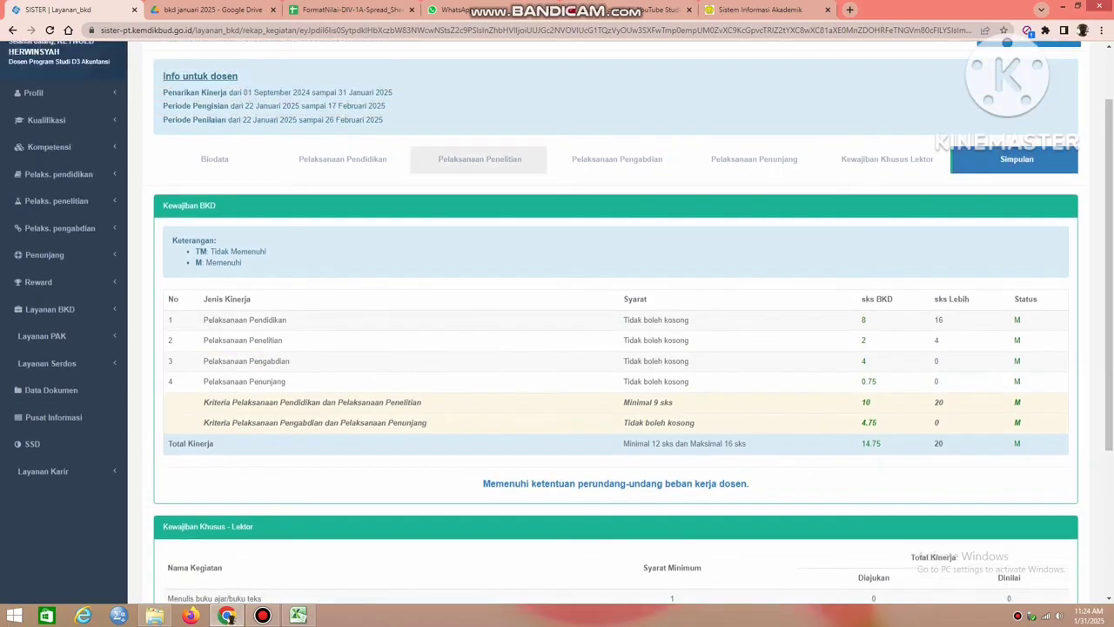
Check the Pelaksanaan Penunjang claim, and examine the status and Bukti Ajar of each course taught in section A of Pelaksanaan Pendidikan.
{"action": "left_click", "coordinate": [754, 158]}
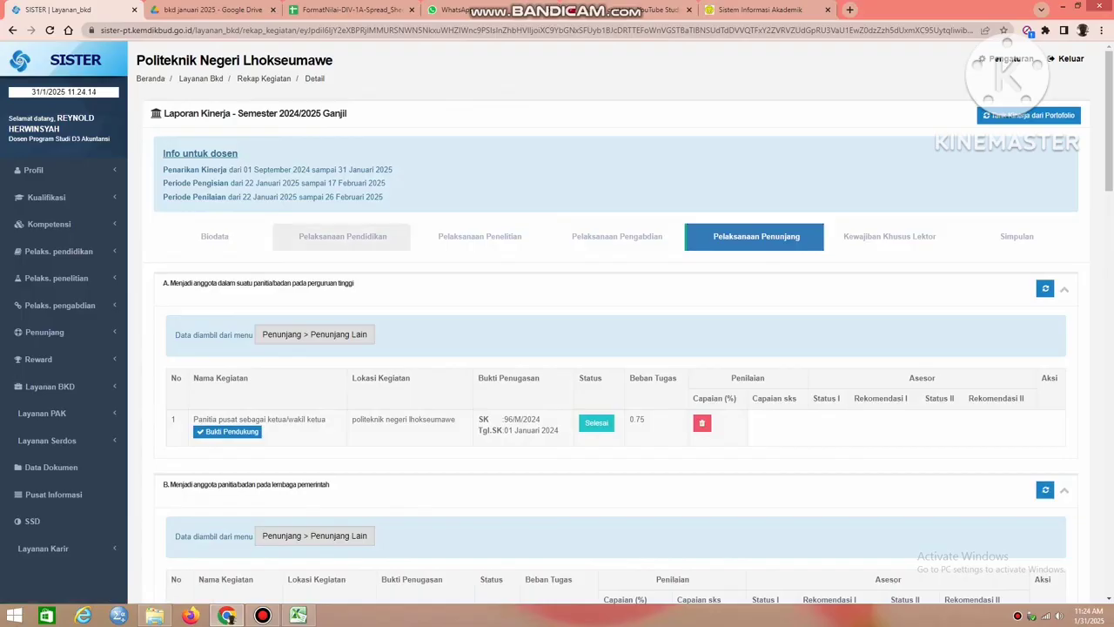
{"action": "left_click", "coordinate": [342, 236]}
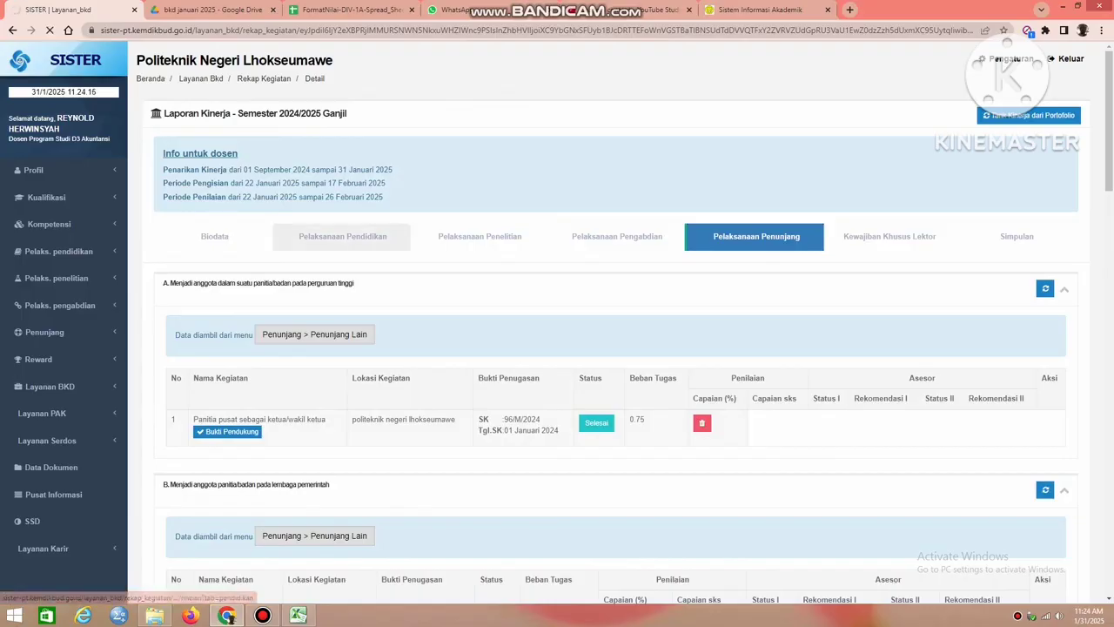
{"action": "scroll", "coordinate": [610, 348], "scroll_direction": "down", "scroll_amount": 8}
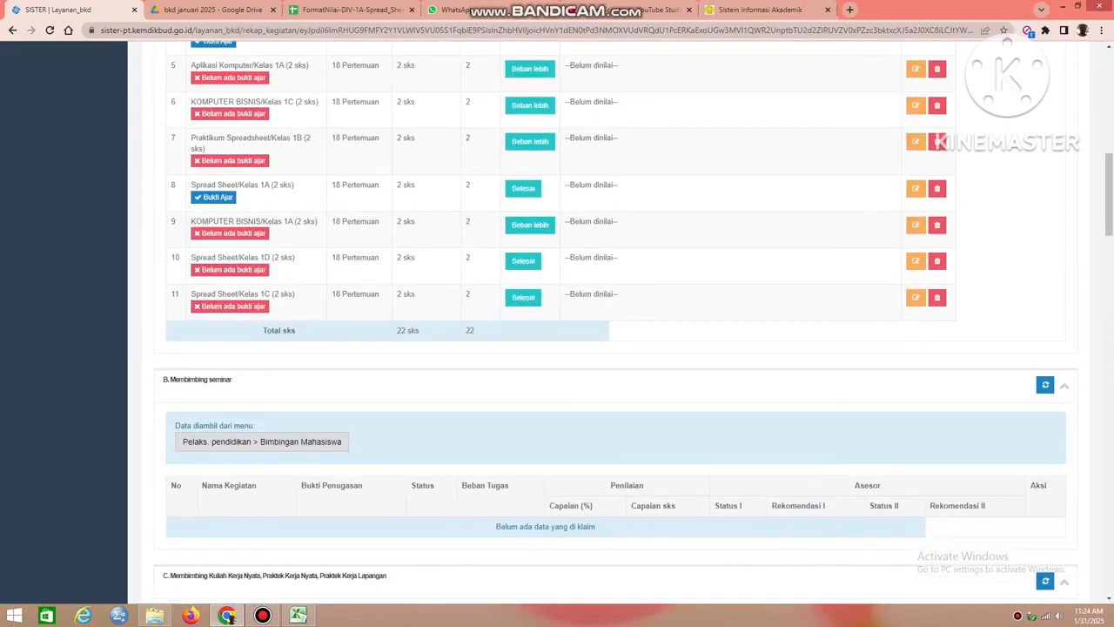
{"action": "scroll", "coordinate": [609, 348], "scroll_direction": "down", "scroll_amount": 4}
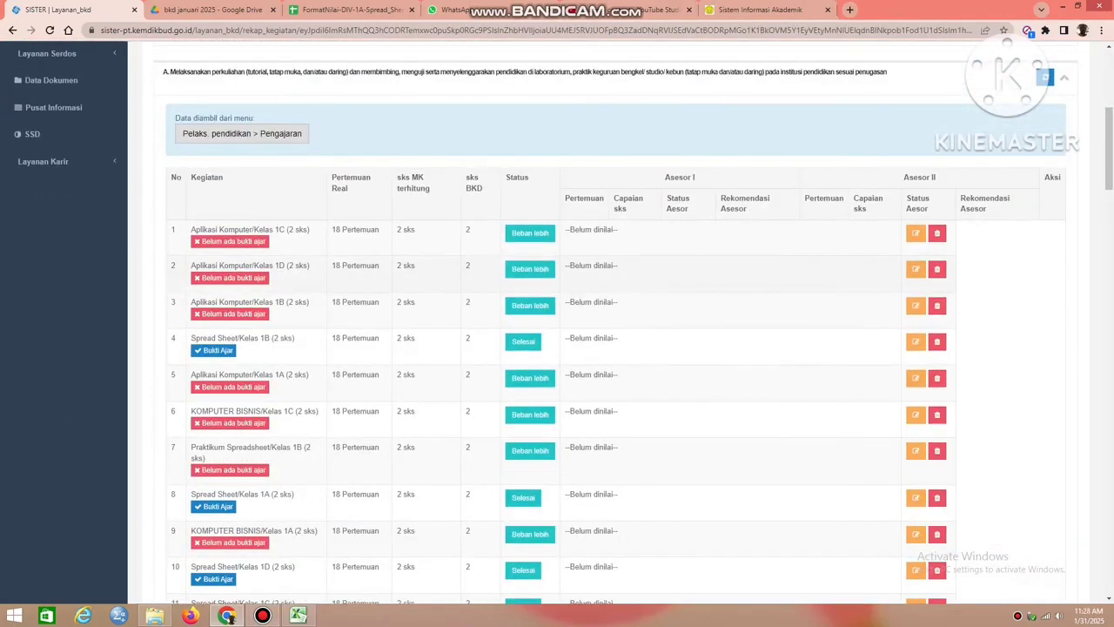
{"action": "scroll", "coordinate": [610, 348], "scroll_direction": "down", "scroll_amount": 3}
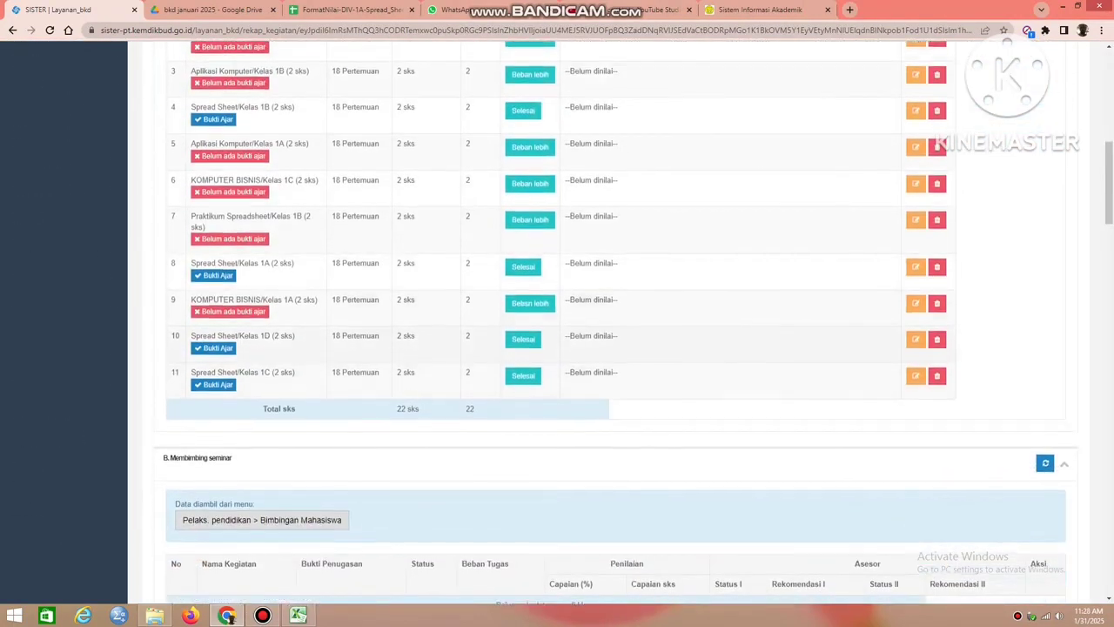
{"action": "scroll", "coordinate": [610, 348], "scroll_direction": "up", "scroll_amount": 1}
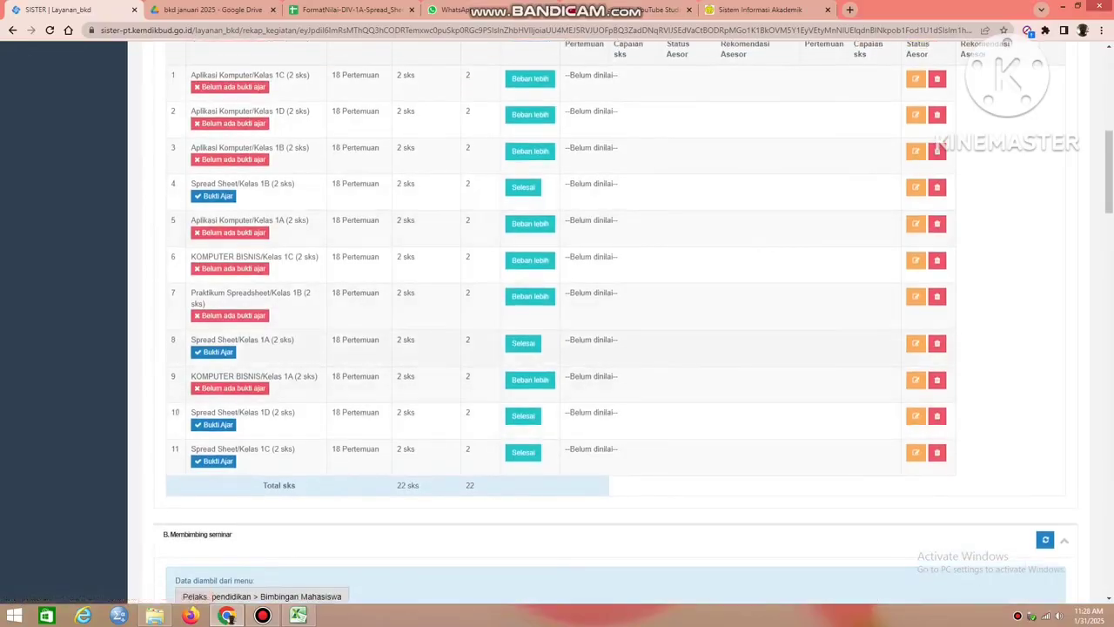
{"action": "scroll", "coordinate": [610, 348], "scroll_direction": "up", "scroll_amount": 5}
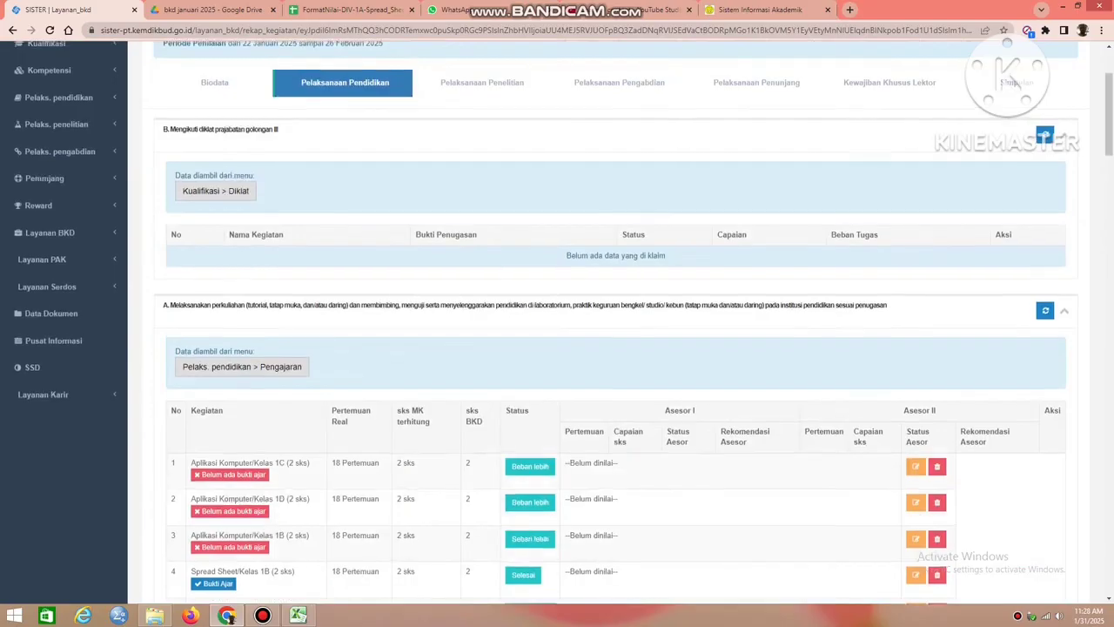
{"action": "scroll", "coordinate": [758, 236], "scroll_direction": "up", "scroll_amount": 2}
Check in Simpulan whether the report meets the workload rules for both Kewajiban BKD and Kewajiban Khusus - Lektor.
{"action": "left_click", "coordinate": [1016, 236]}
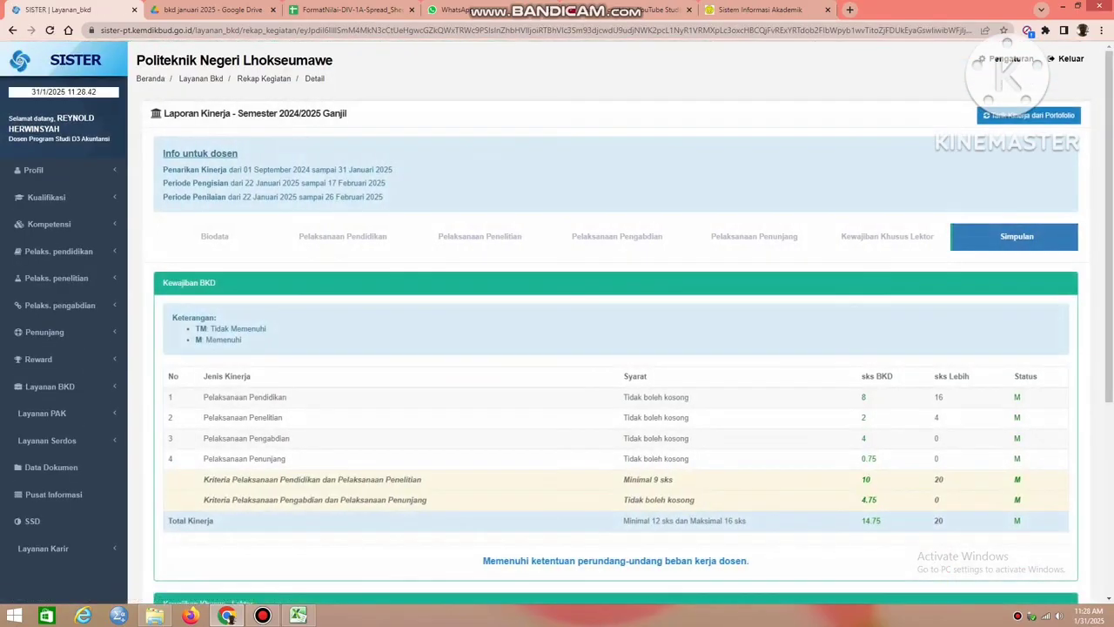
{"action": "scroll", "coordinate": [1007, 74], "scroll_direction": "down", "scroll_amount": 2}
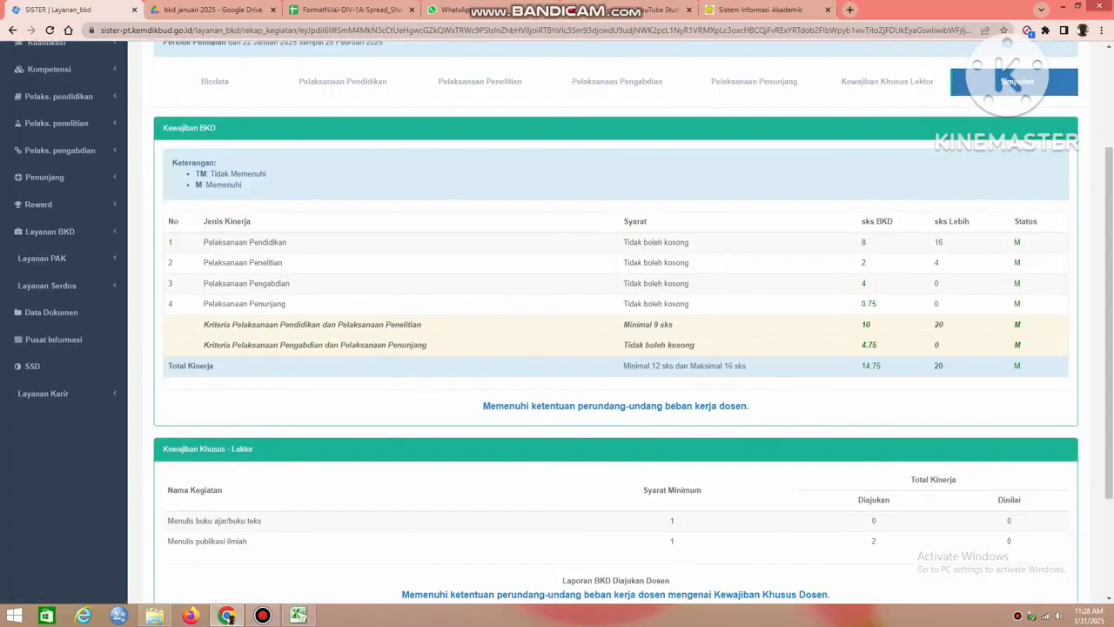
{"action": "left_click_drag", "start_coordinate": [482, 405], "coordinate": [750, 406]}
{"action": "scroll", "coordinate": [751, 406], "scroll_direction": "down", "scroll_amount": 2}
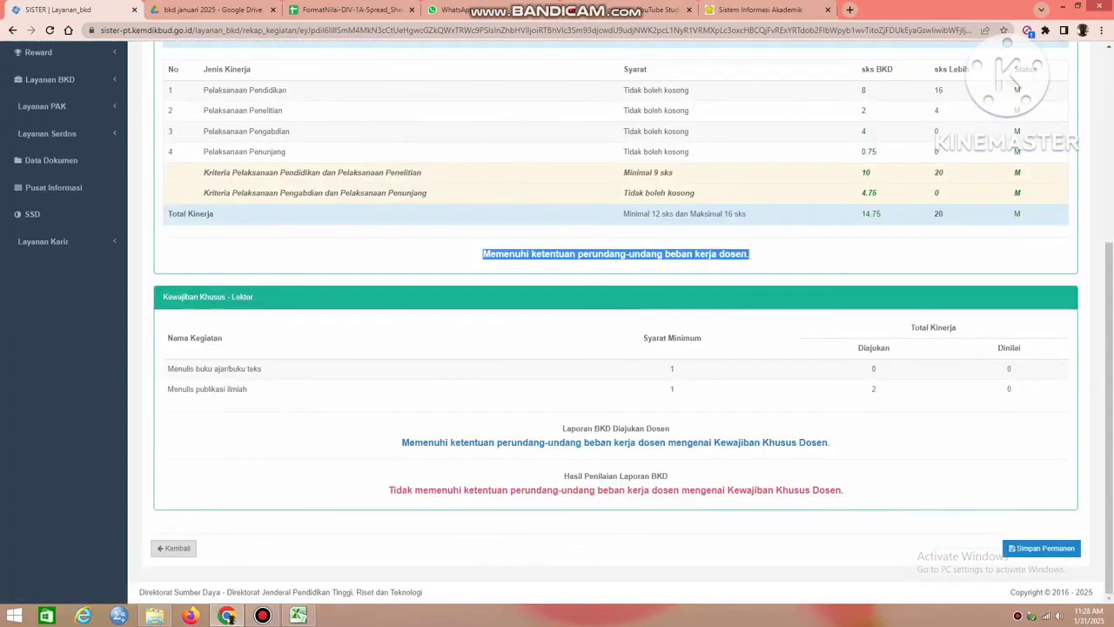
{"action": "left_click_drag", "start_coordinate": [401, 442], "coordinate": [830, 443]}
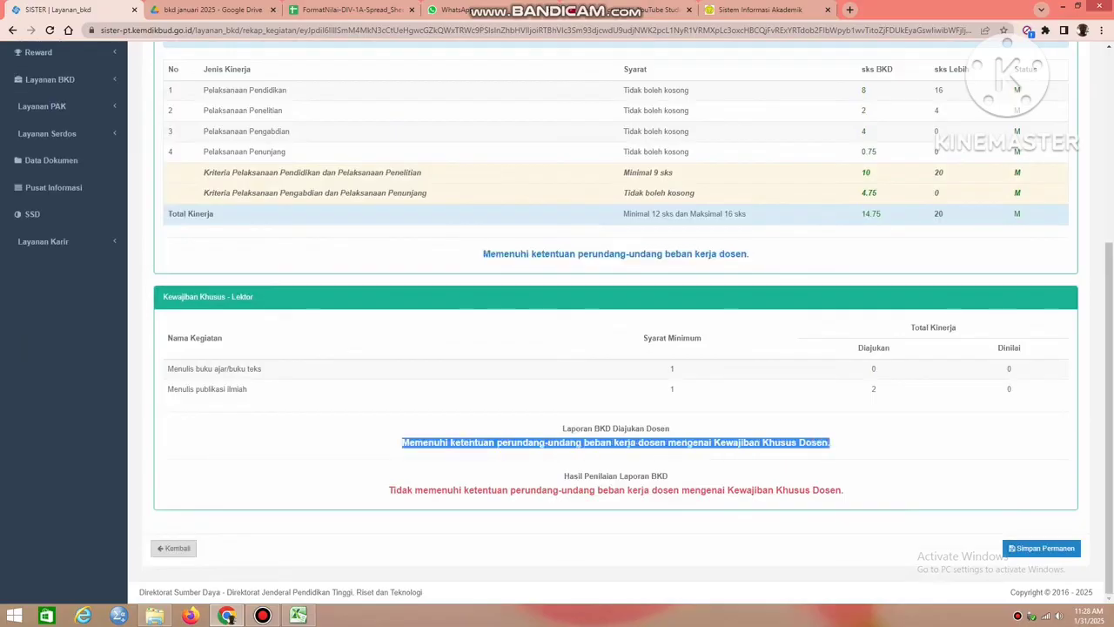
{"action": "left_click", "coordinate": [833, 443]}
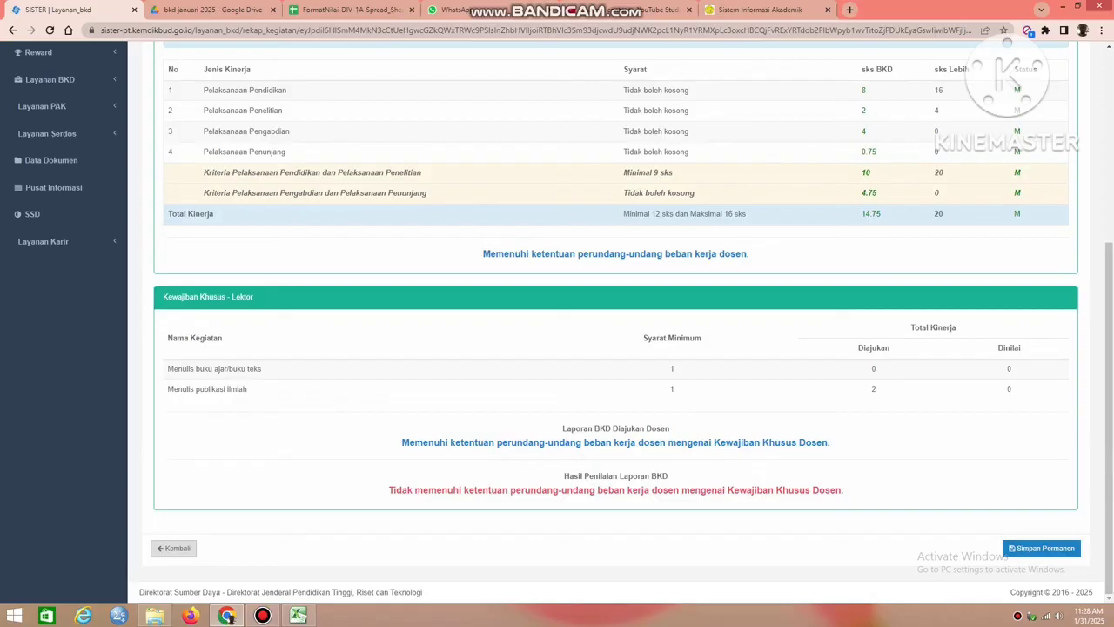
Save the 2024/2025 Ganjil BKD report permanently and agree to lock the period and proceed to Penilaian.
{"action": "left_click", "coordinate": [1041, 547]}
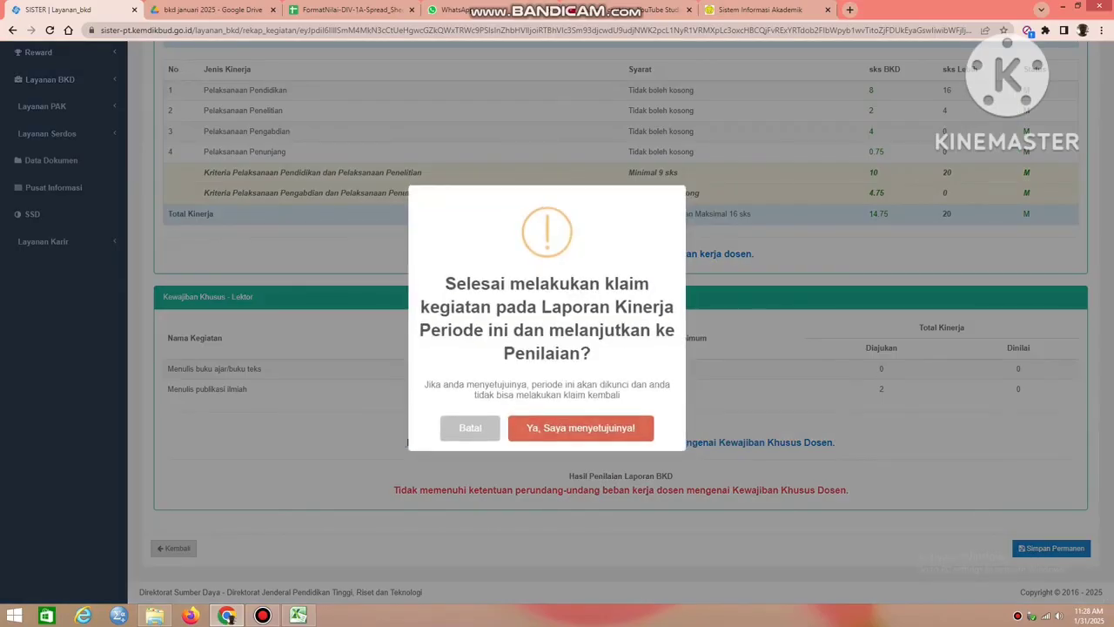
{"action": "left_click", "coordinate": [581, 428]}
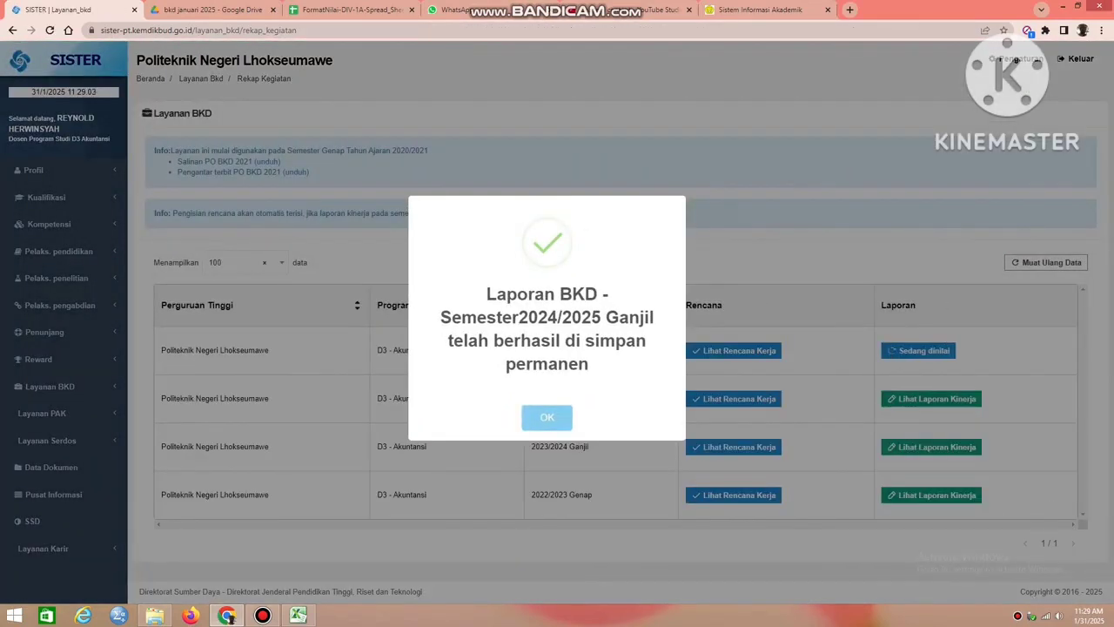
{"action": "left_click", "coordinate": [547, 418]}
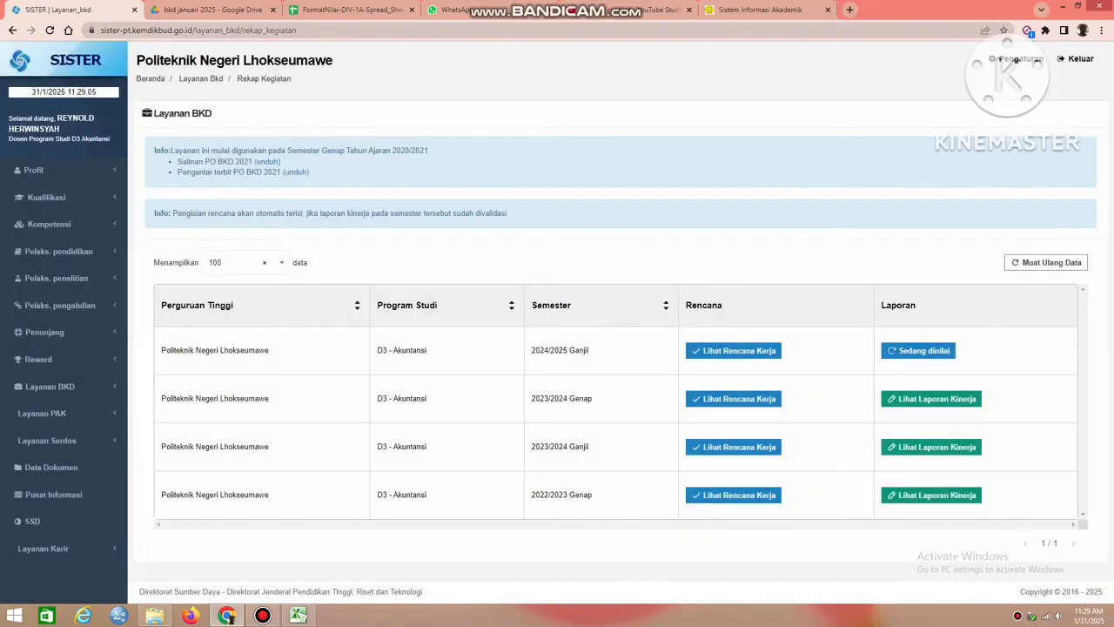